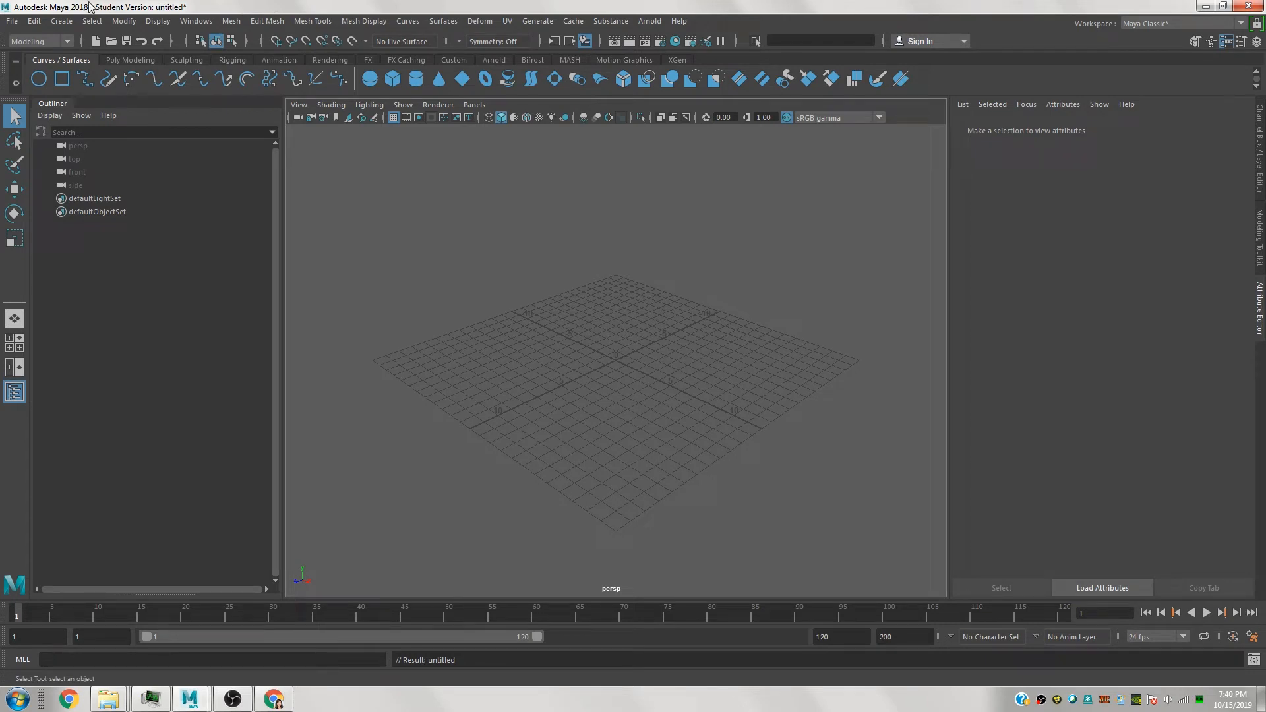
Look over the render_layers_demo project folder in Windows Explorer, noting the scene file, and return to Maya.
mouse_move(108, 697)
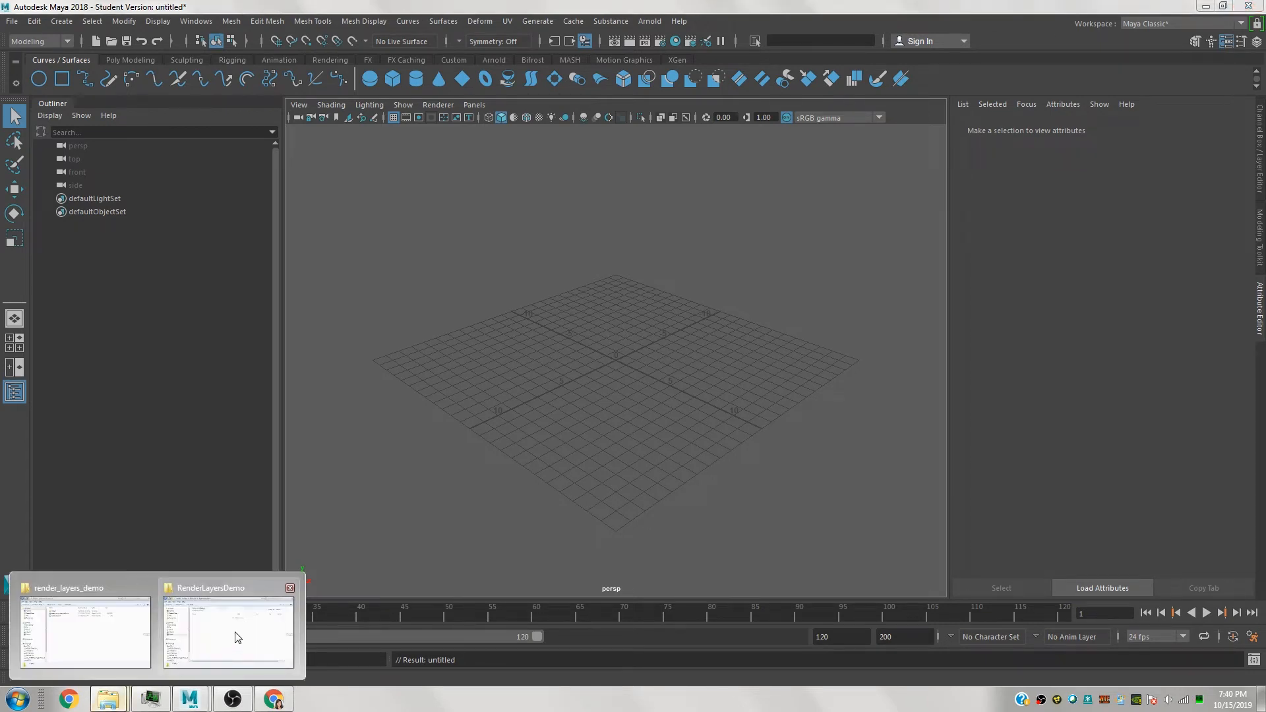
click(107, 648)
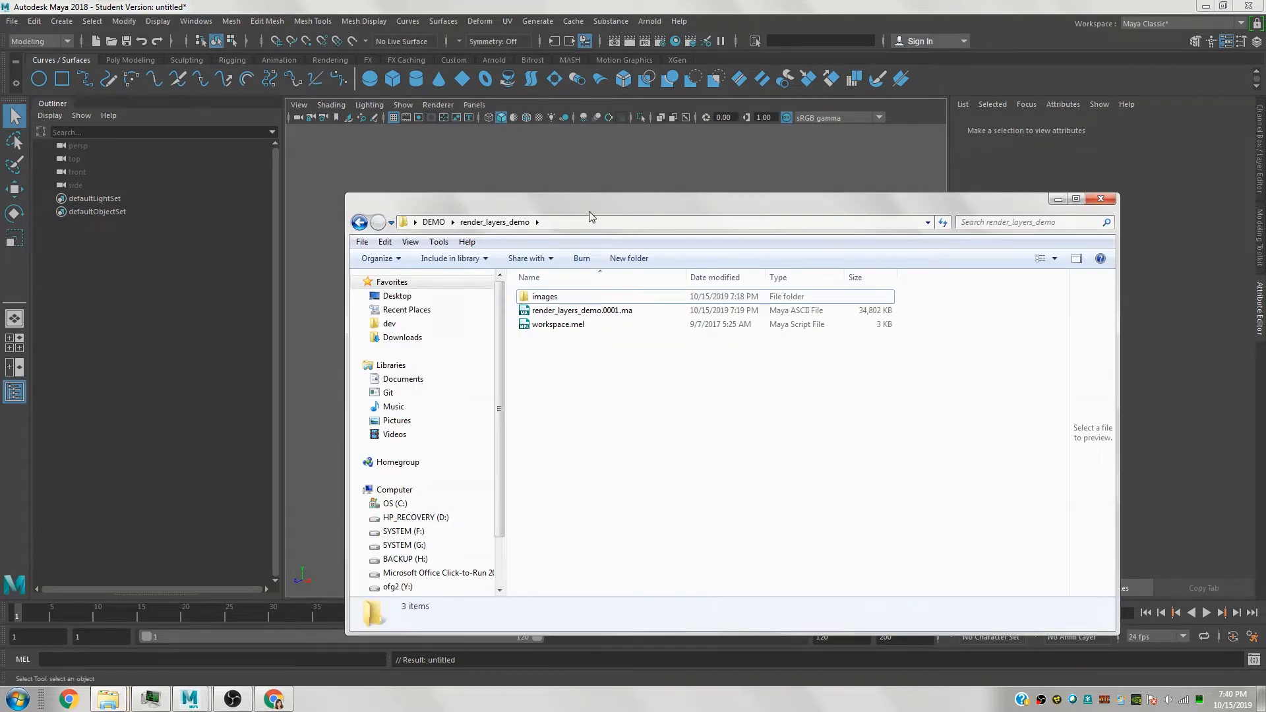
click(567, 313)
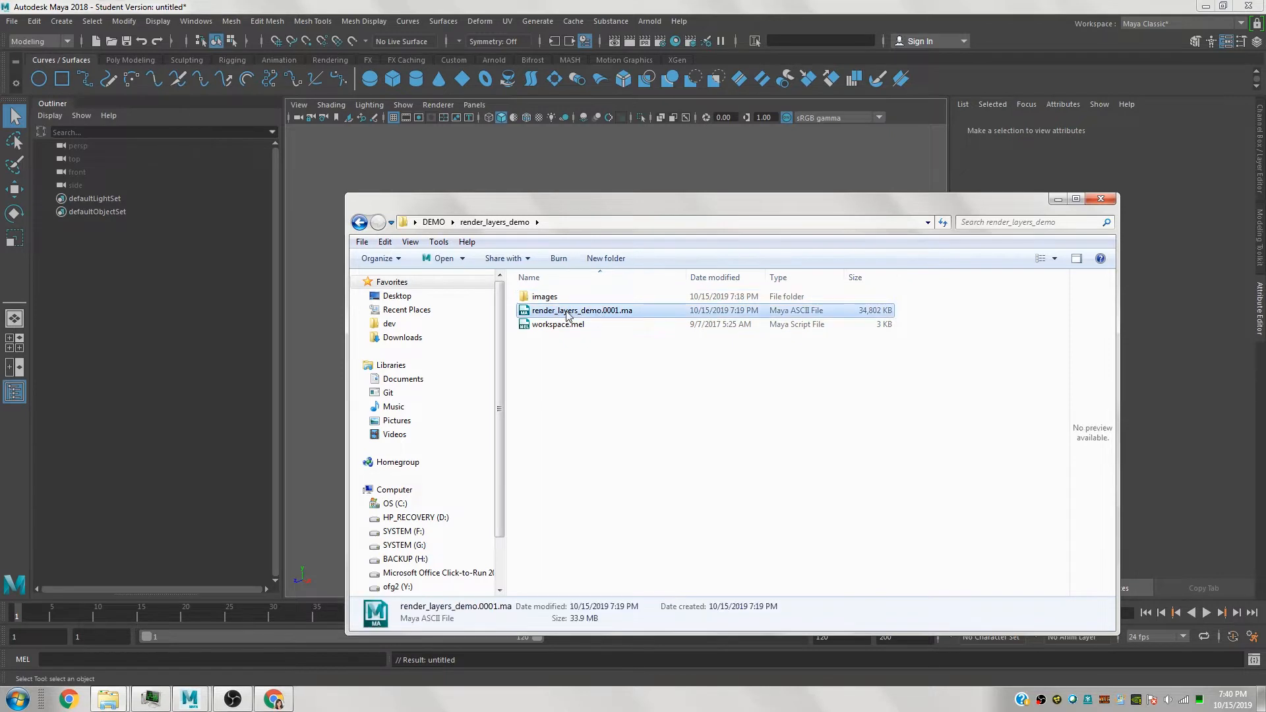
click(85, 10)
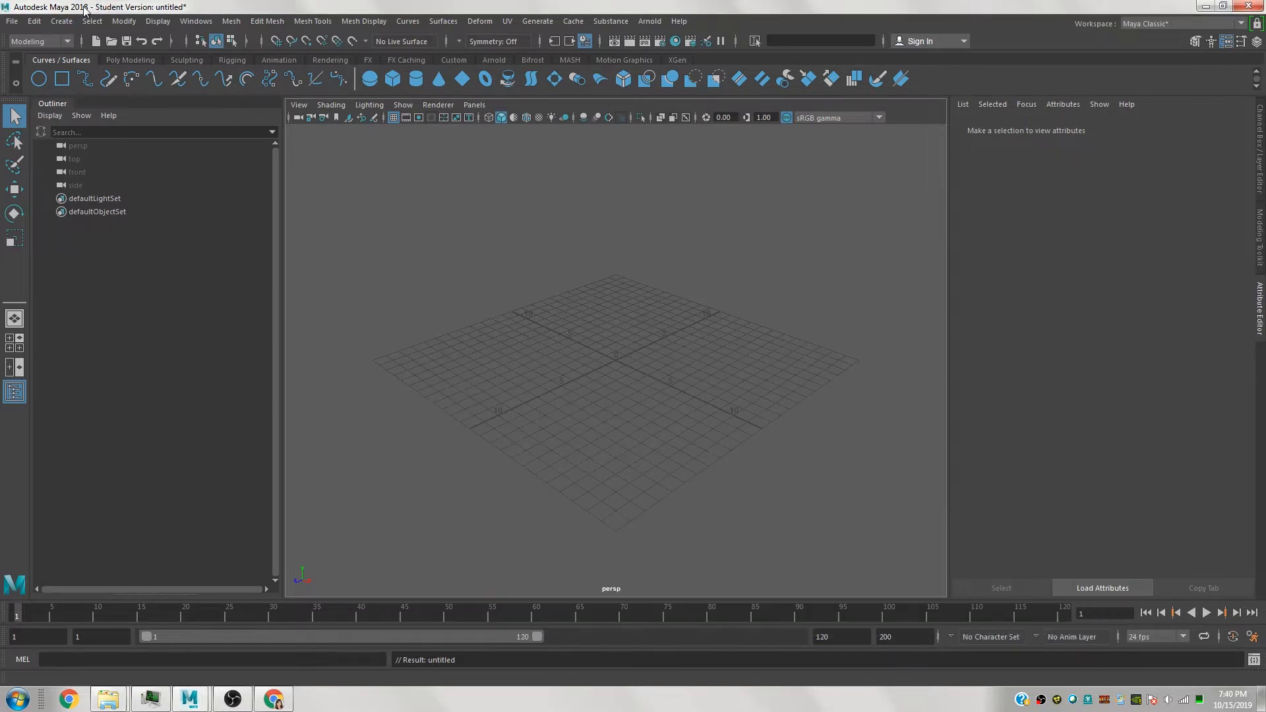
Set the Maya project to the render_layers_demo folder inside DEMO on the Desktop.
click(12, 22)
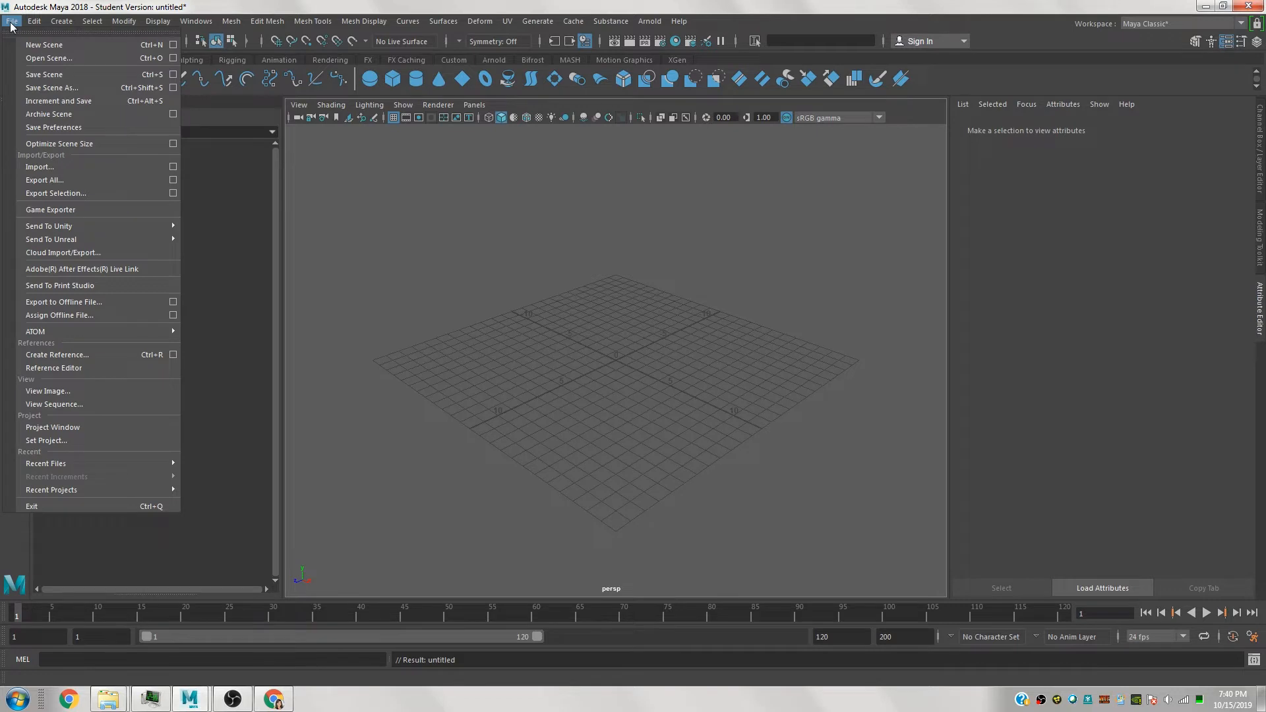
click(102, 442)
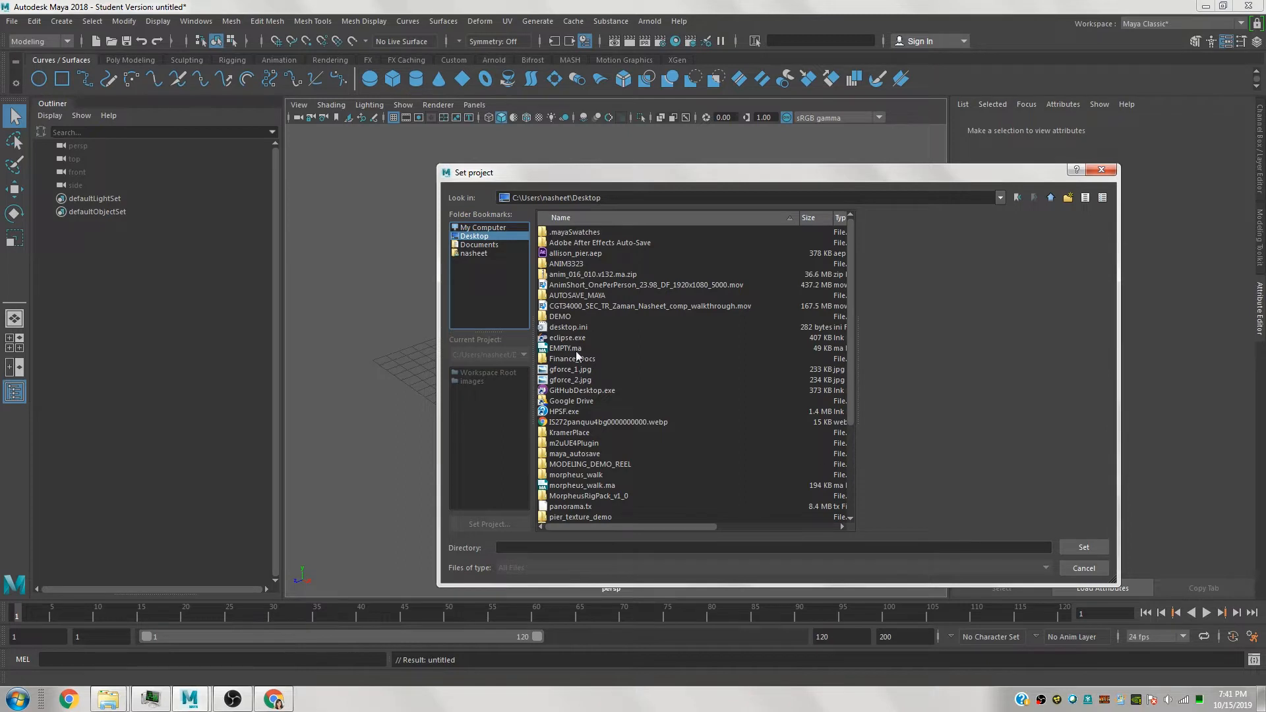
double_click(569, 317)
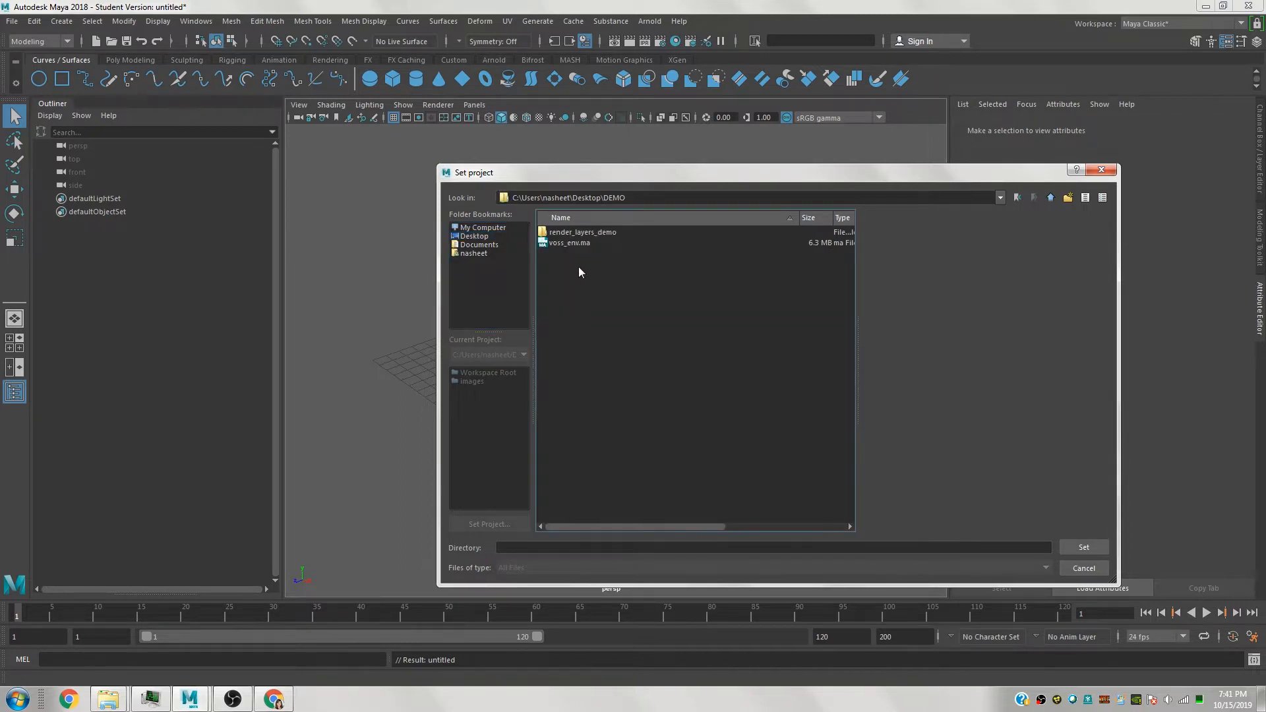
double_click(599, 233)
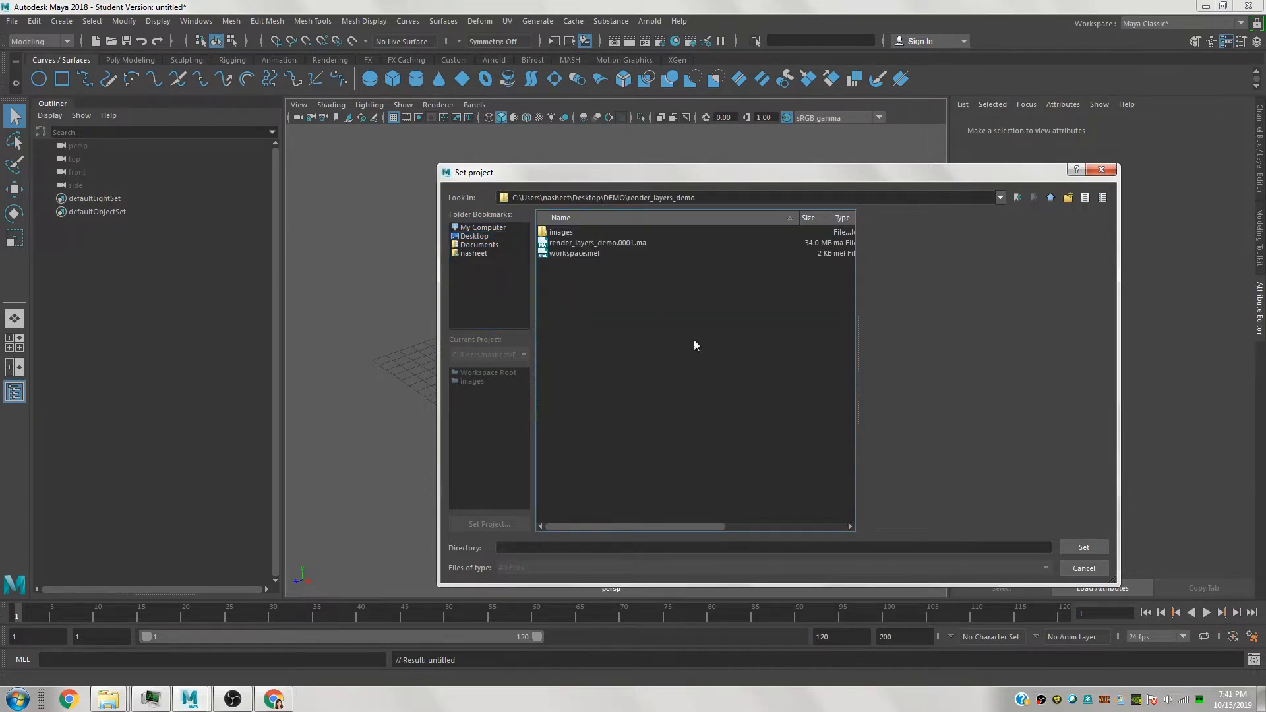
click(1097, 549)
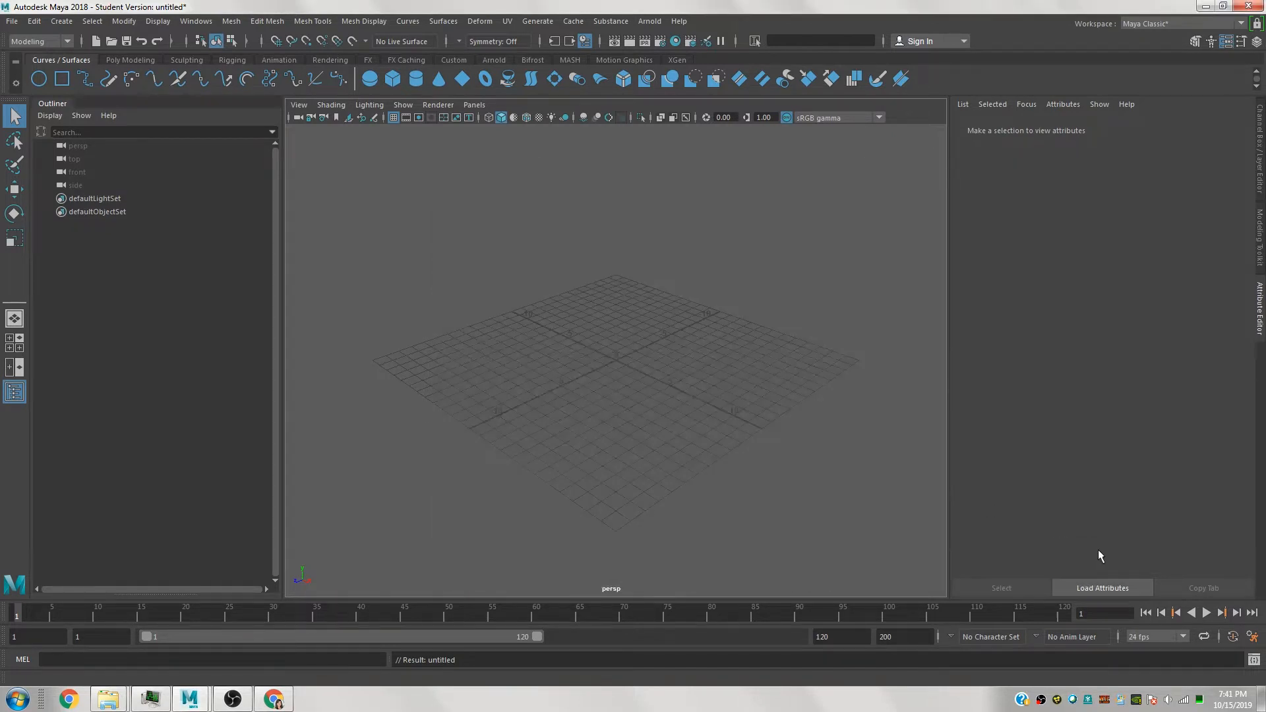
Open the scene render_layers_demo.0001.ma from the project folder.
click(11, 22)
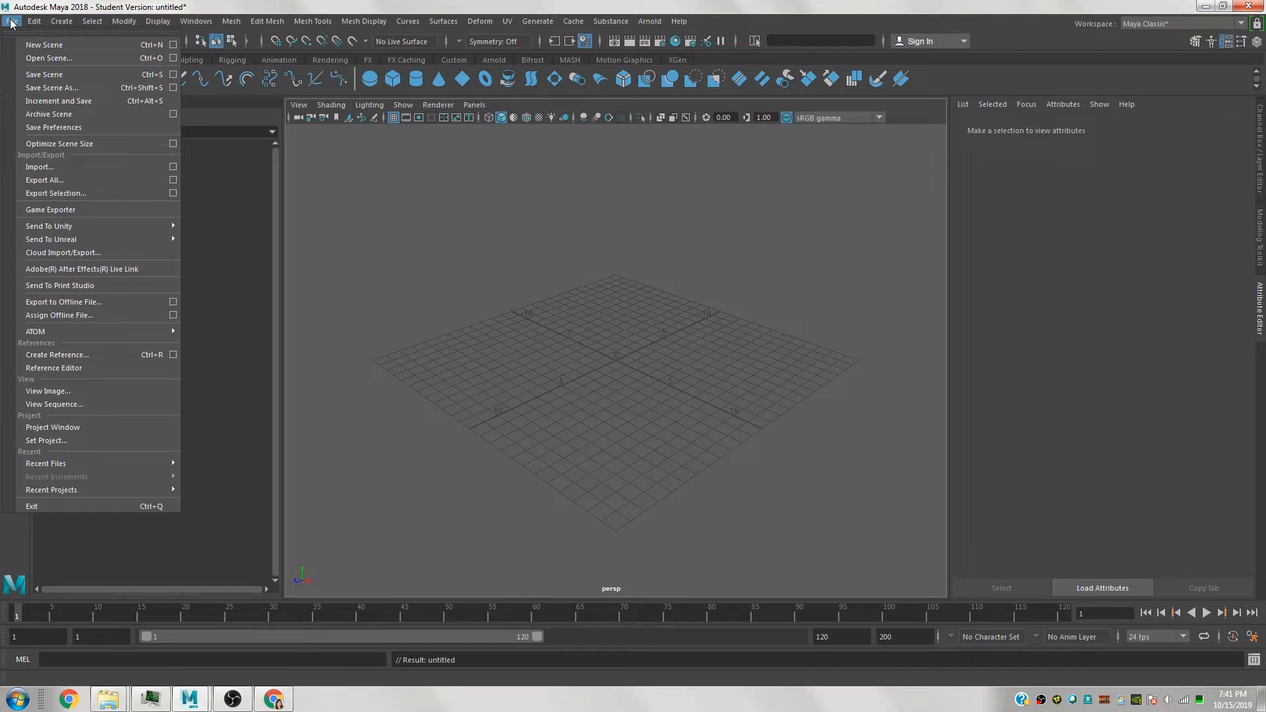
click(36, 58)
click(624, 244)
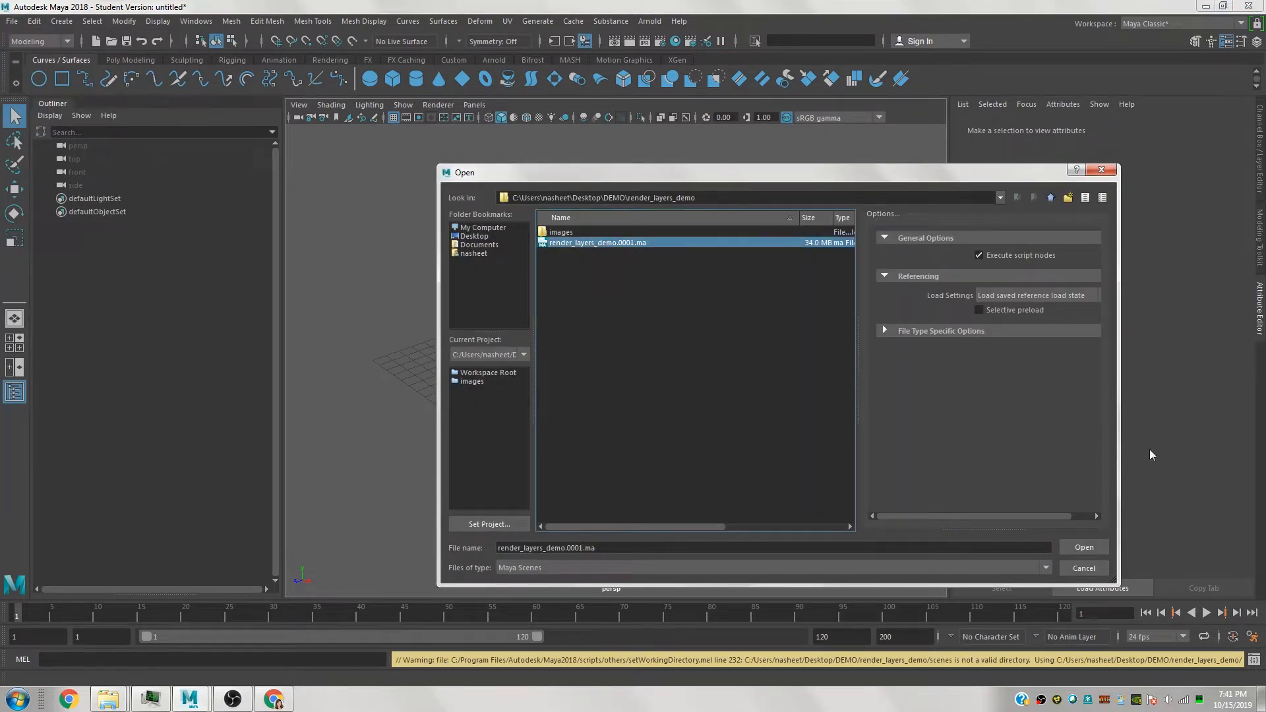
click(1085, 550)
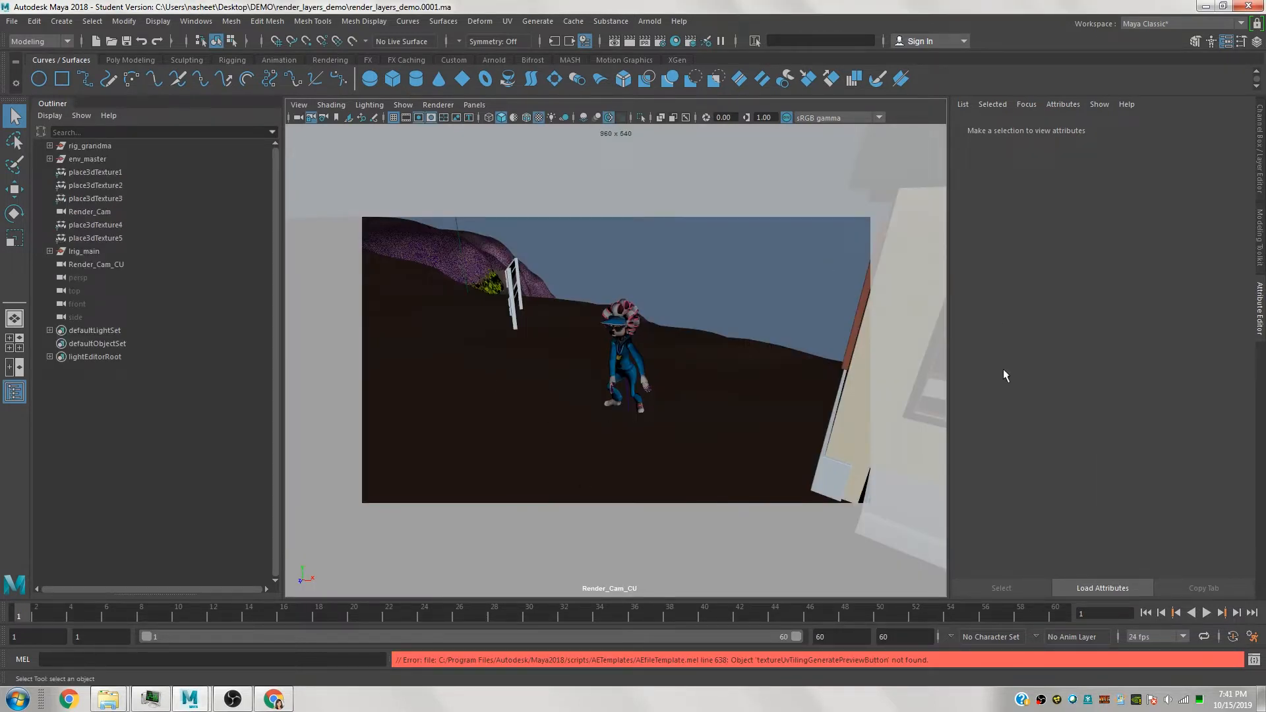
View the lighthouse scene through the Render_Cam camera in the viewport.
click(474, 105)
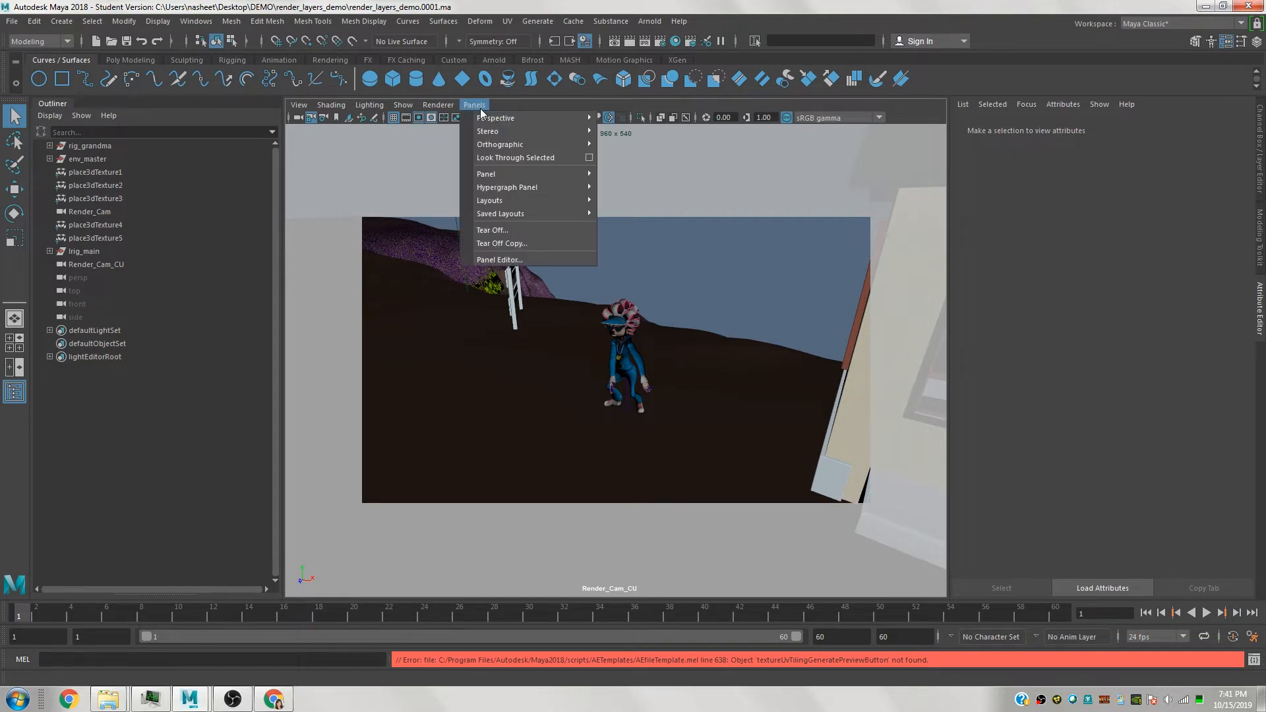
mouse_move(577, 118)
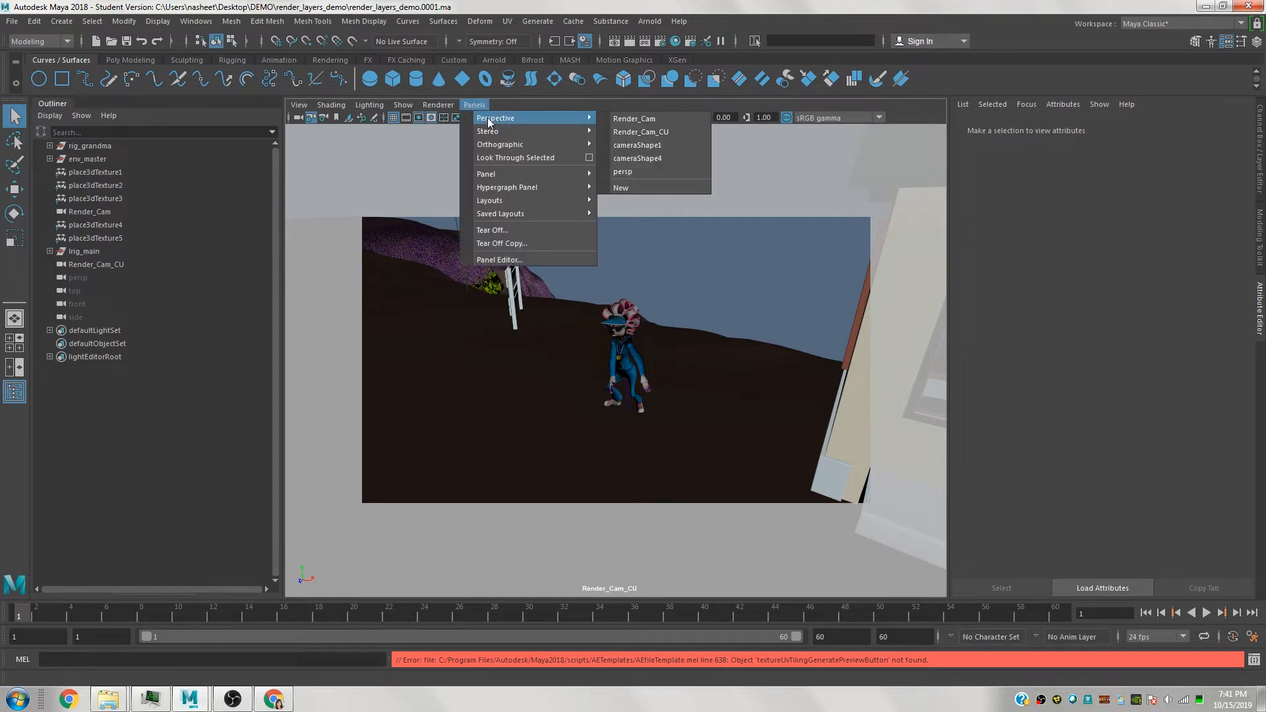
click(650, 120)
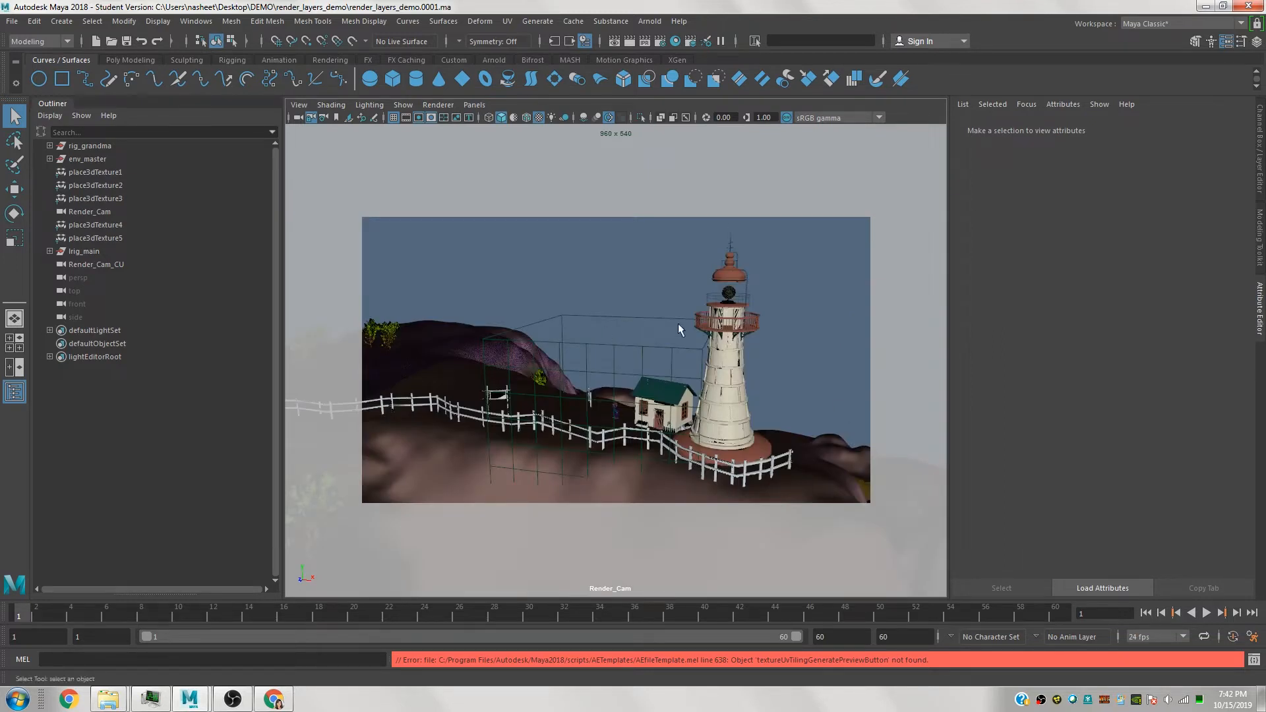
View the scene through Render_Cam_CU and play the character's animation, then stop playback.
click(475, 106)
mouse_move(479, 118)
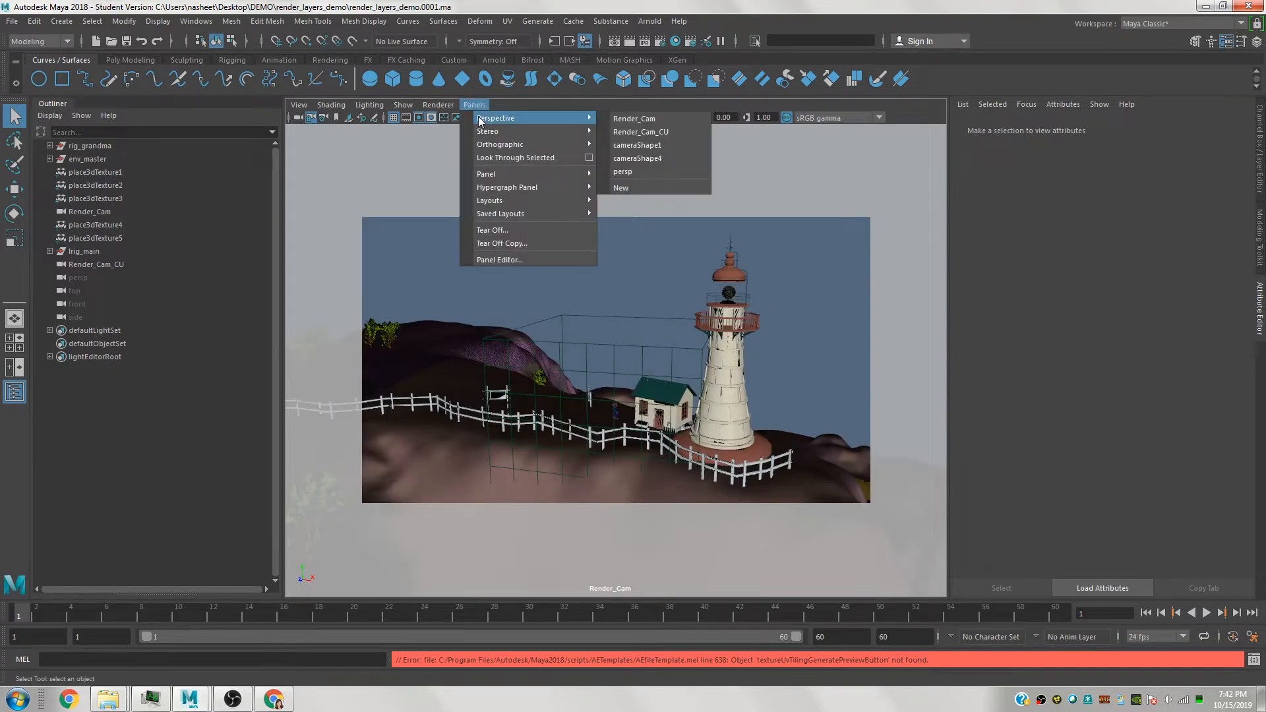
click(649, 132)
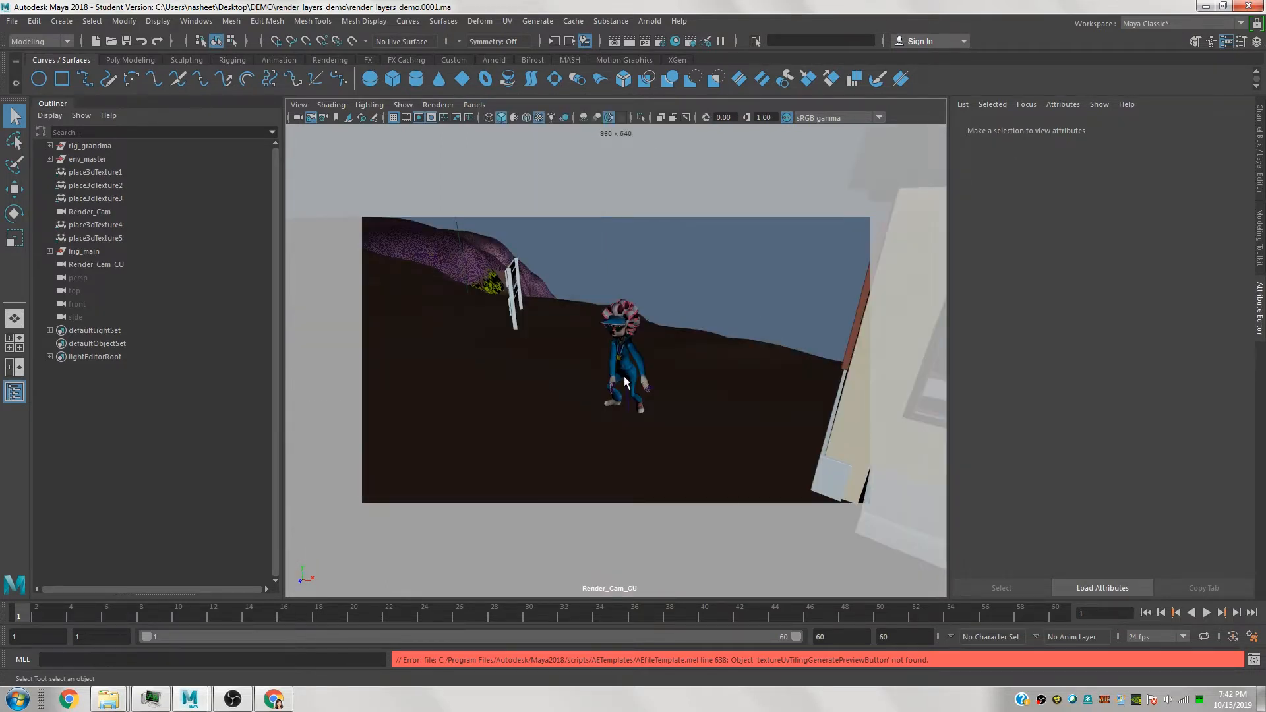
click(1206, 612)
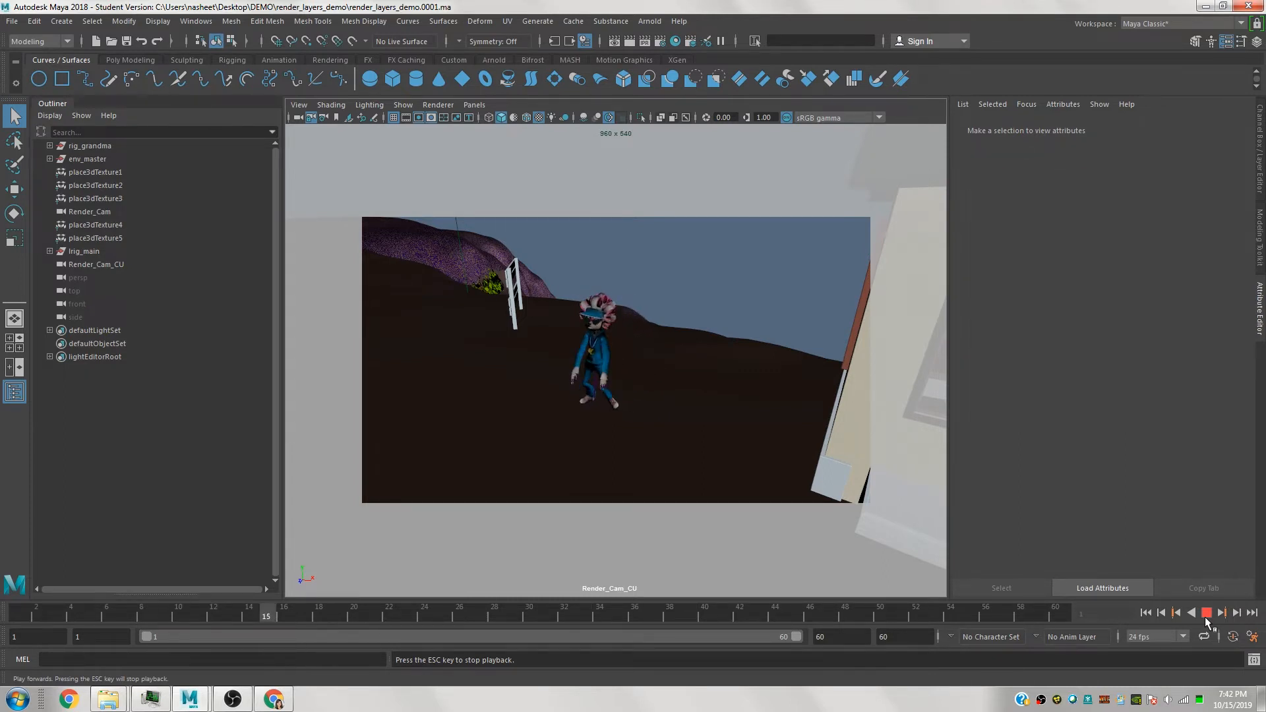
click(1206, 612)
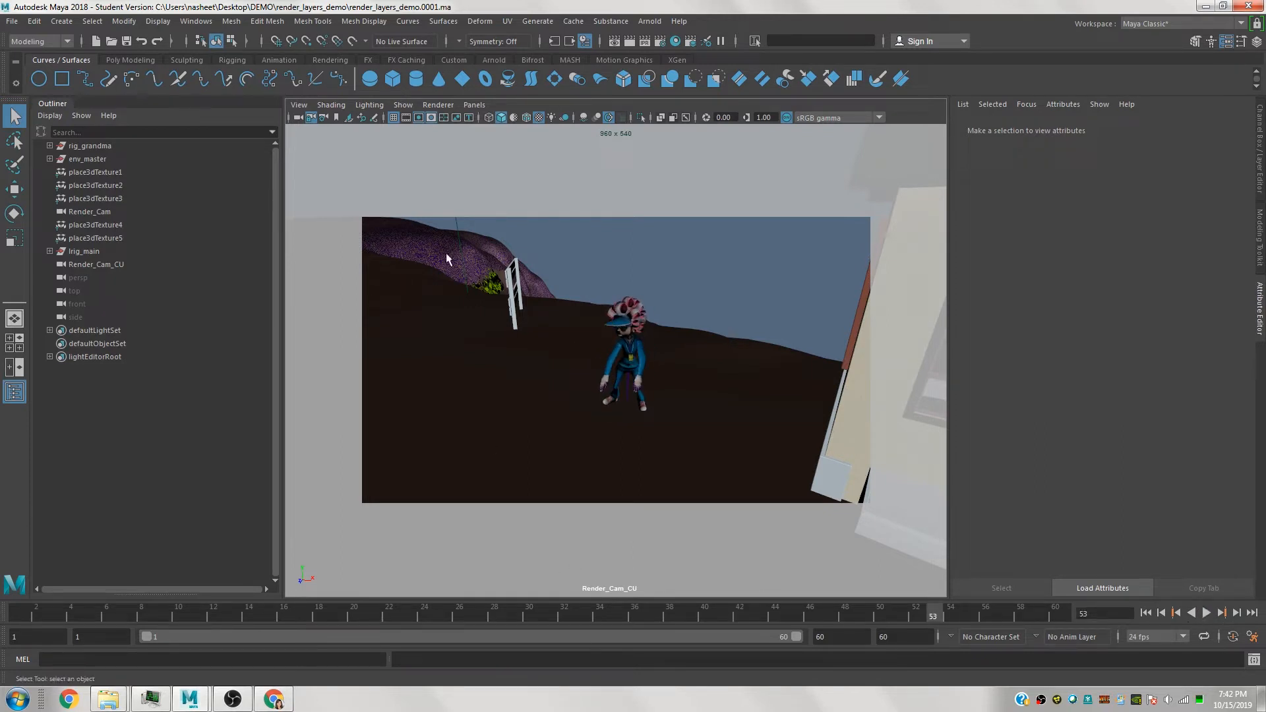
Switch the viewport back to the Render_Cam camera.
click(472, 105)
mouse_move(471, 118)
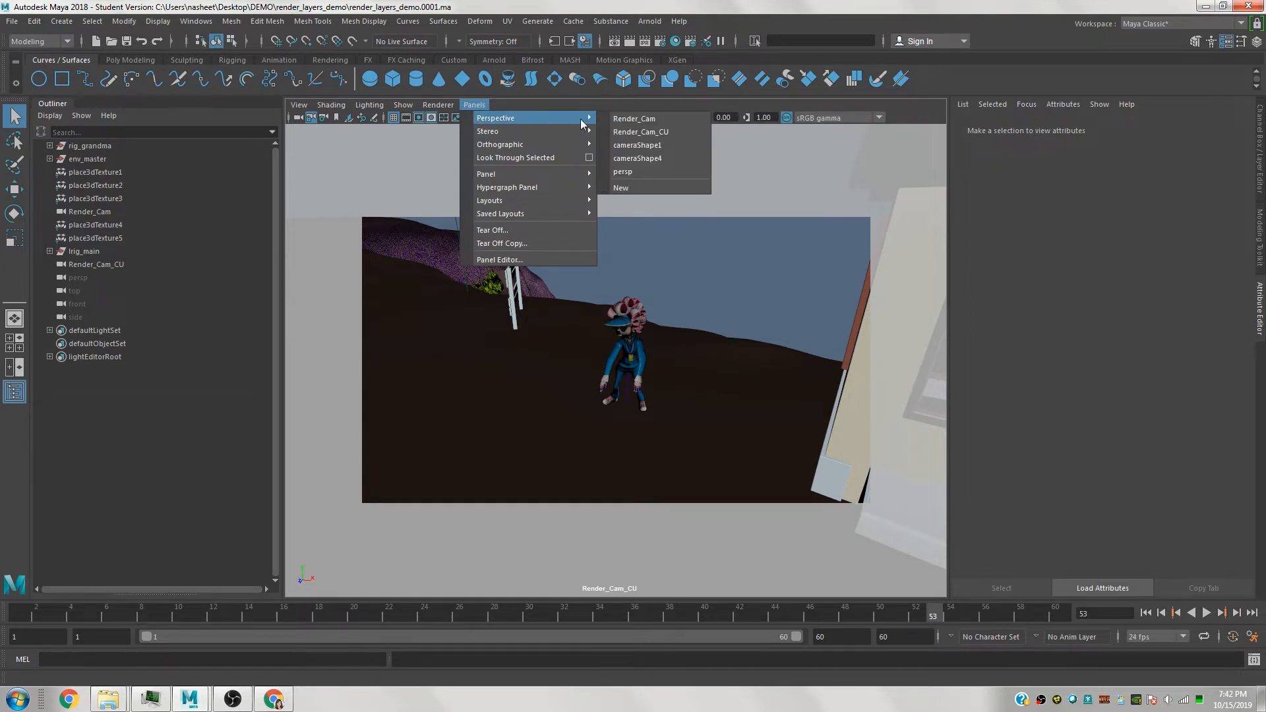
click(620, 120)
Switch to the Rendering - Expert workspace and reset it to its factory default layout.
click(196, 21)
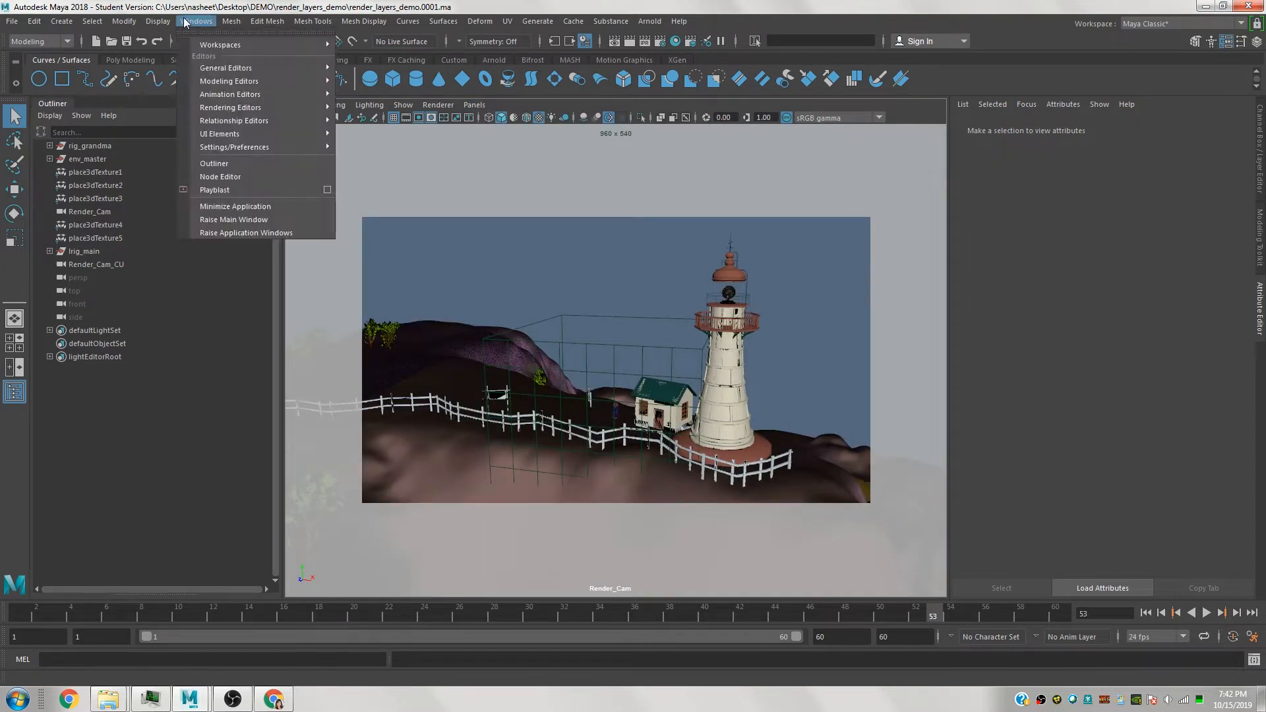
mouse_move(250, 44)
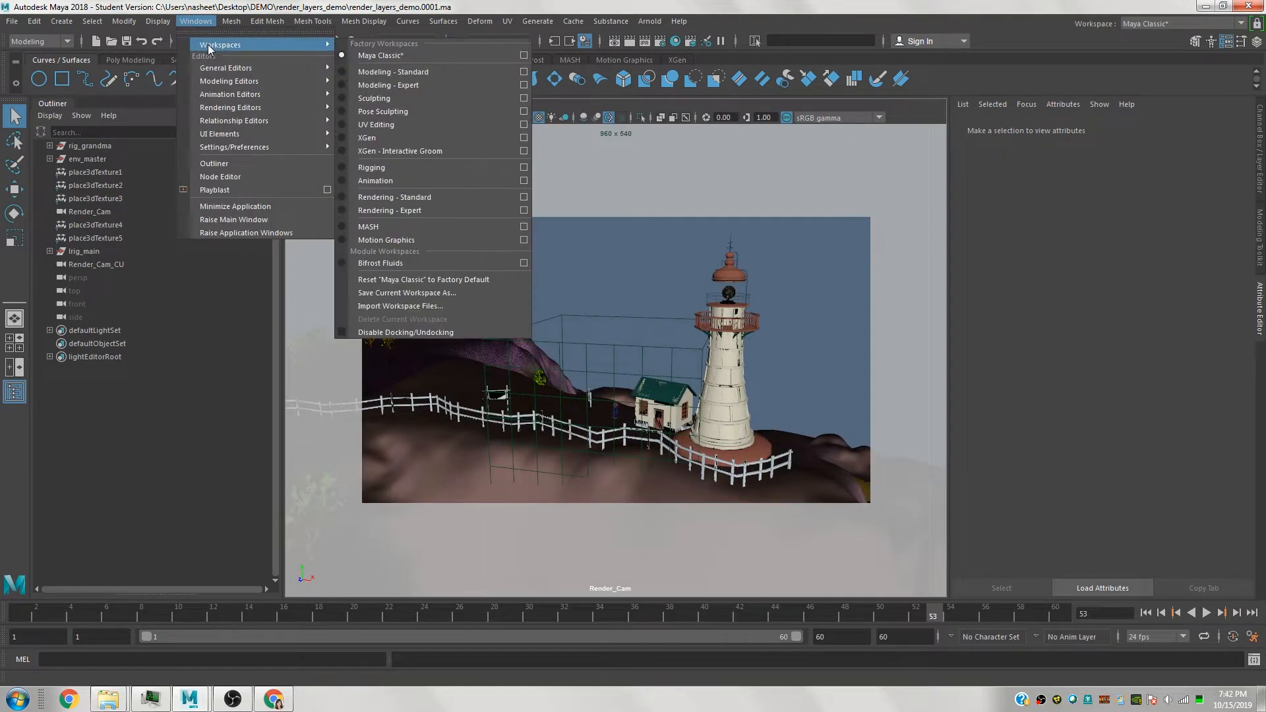
click(452, 210)
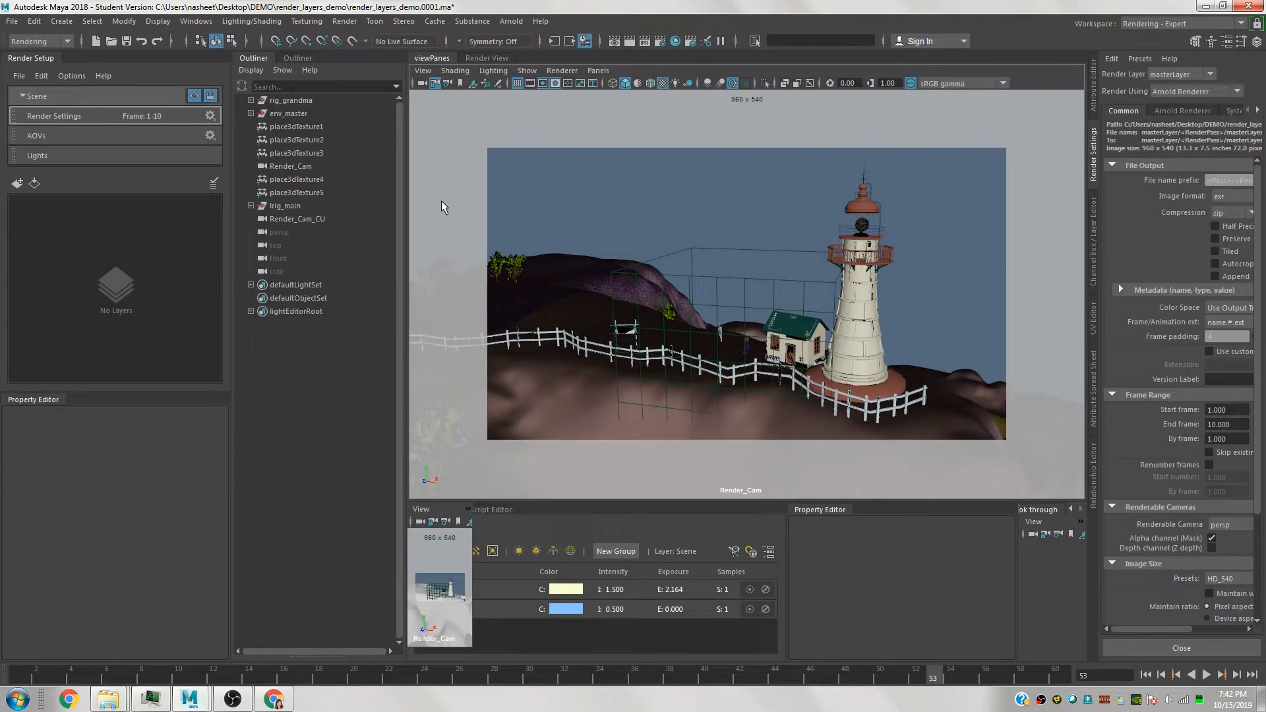
click(197, 23)
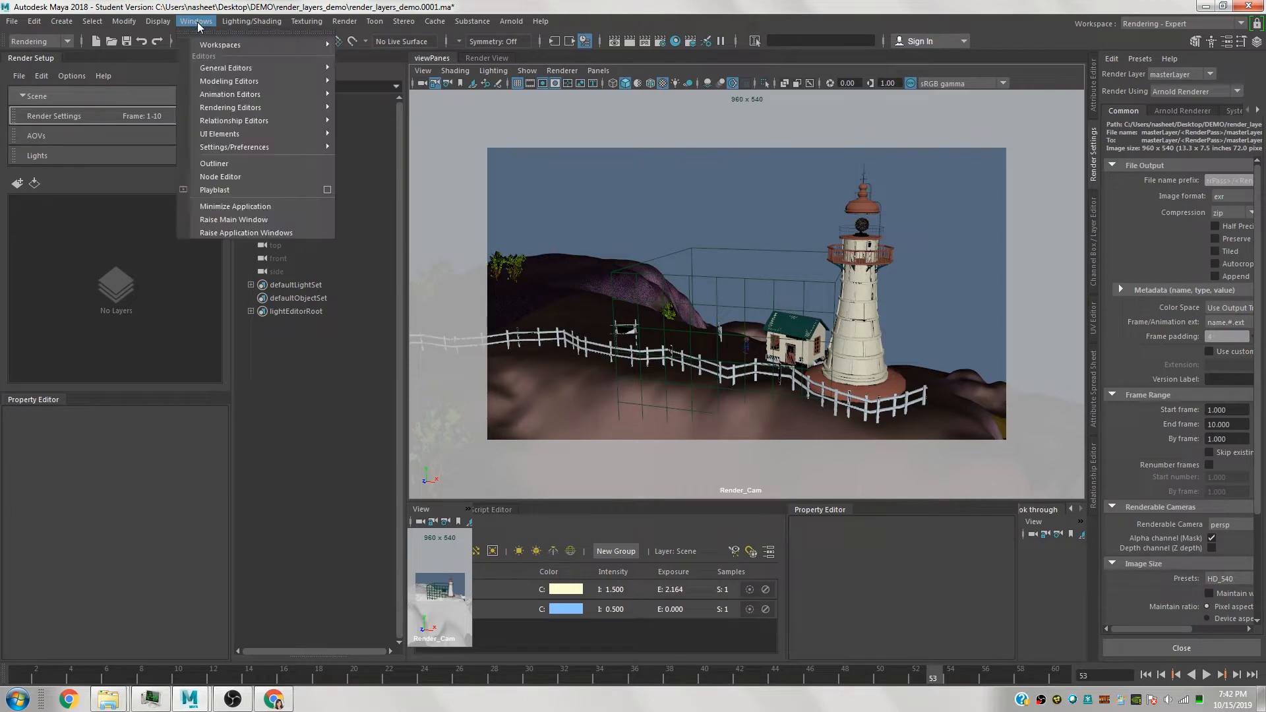
mouse_move(218, 45)
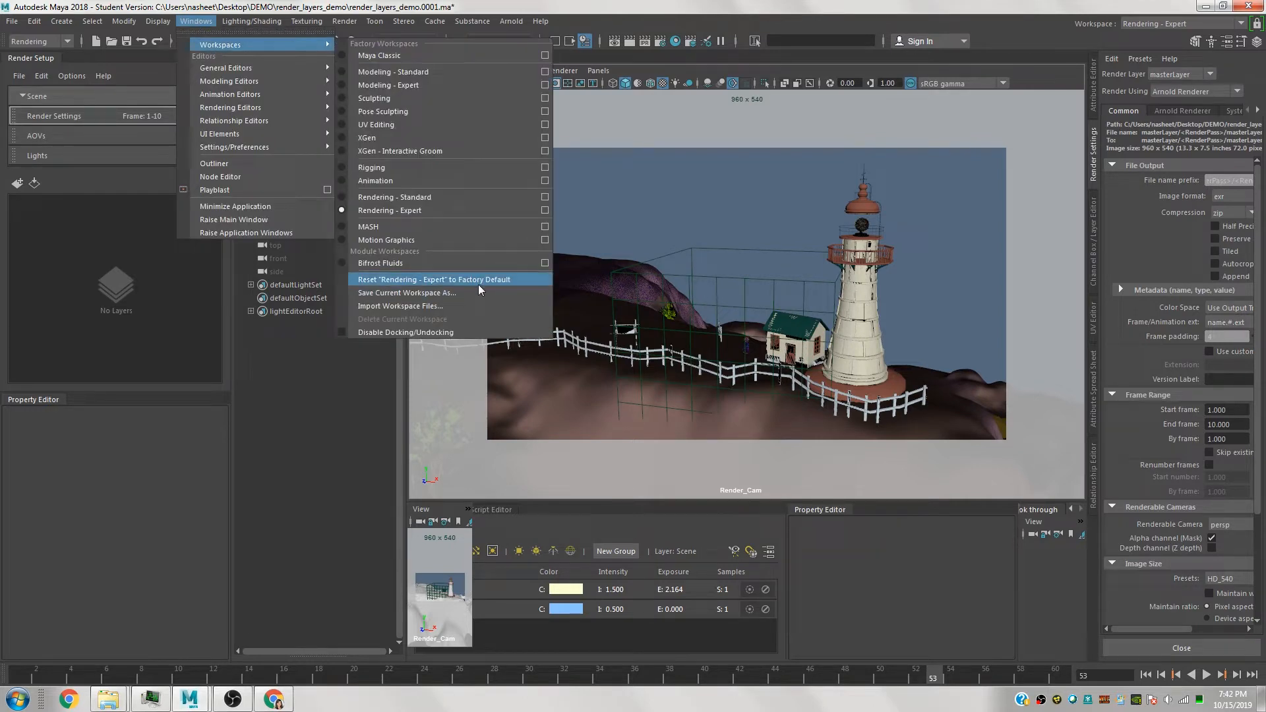
click(477, 283)
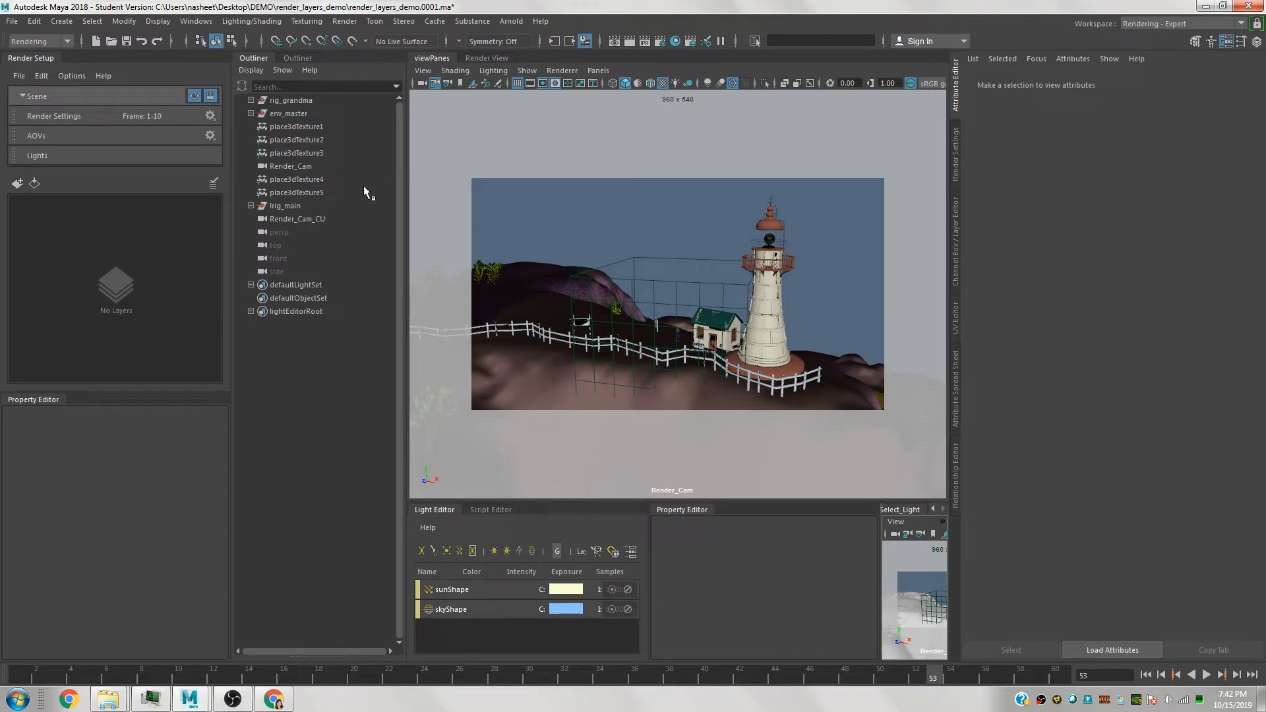
Dock the Arnold RenderView alongside the Render View and render the scene through Render_CamShape, framing the image.
click(512, 23)
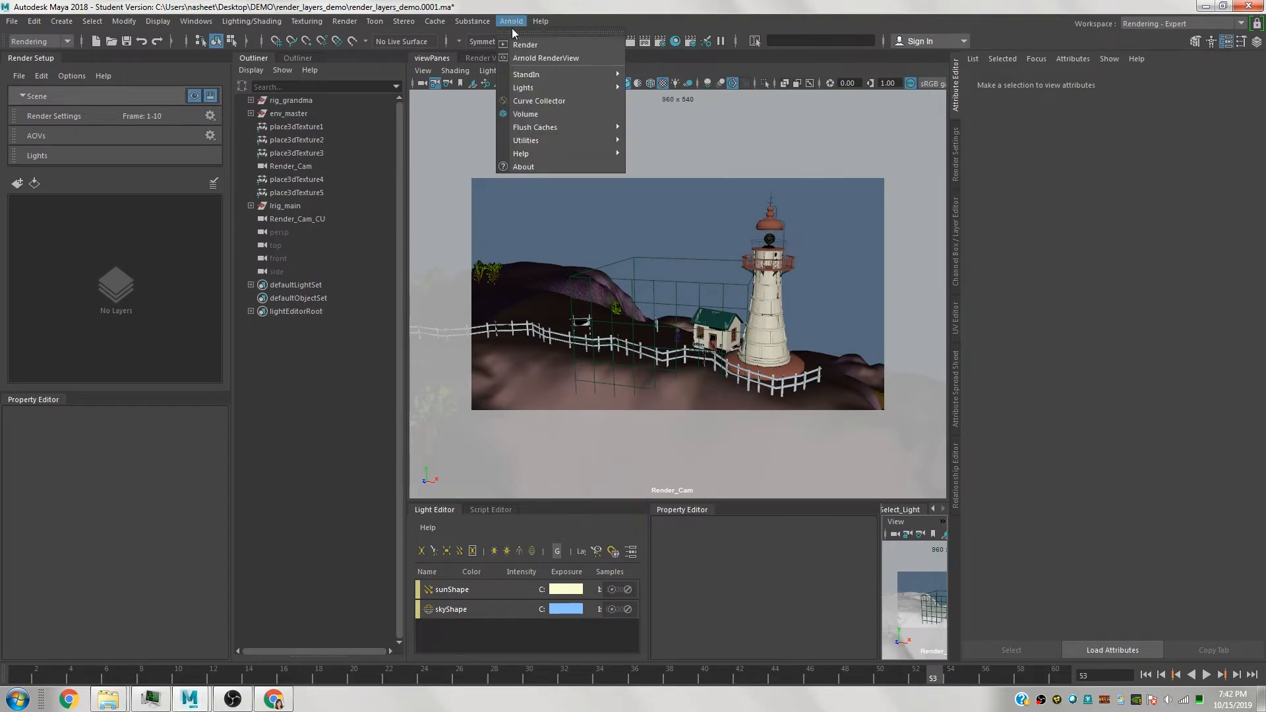
click(546, 58)
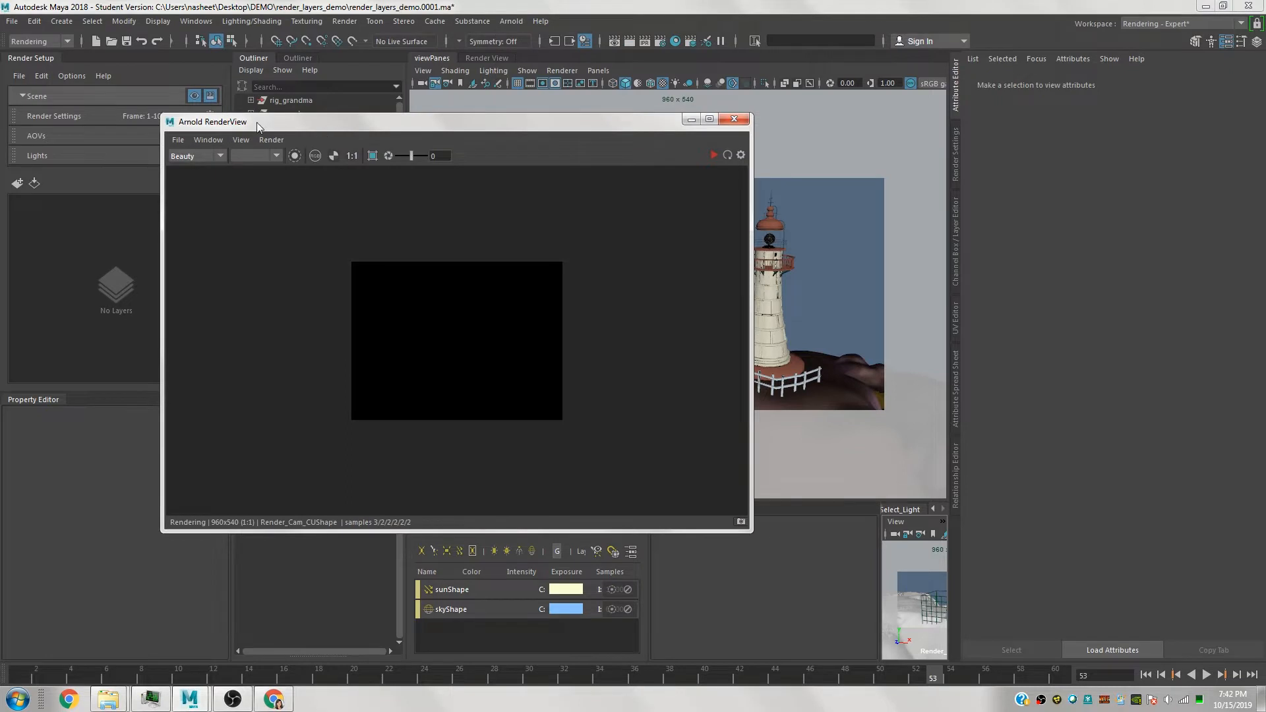
drag(258, 127, 648, 59)
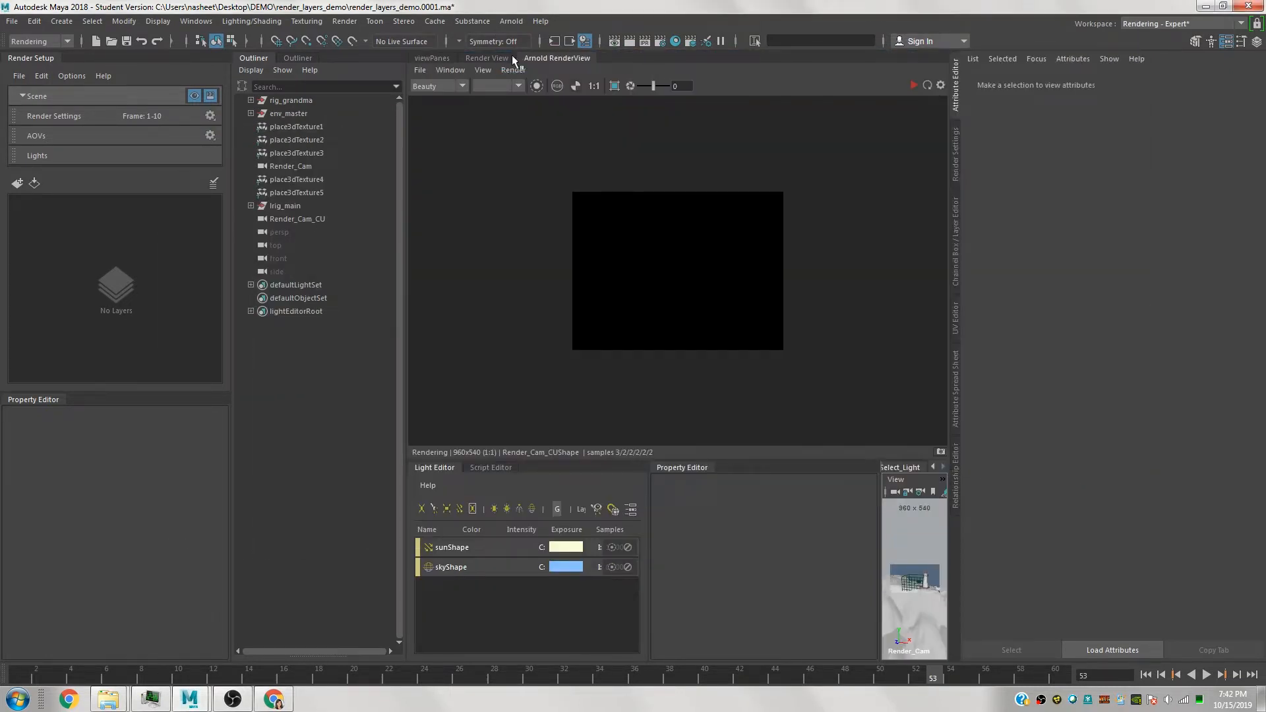
key(f)
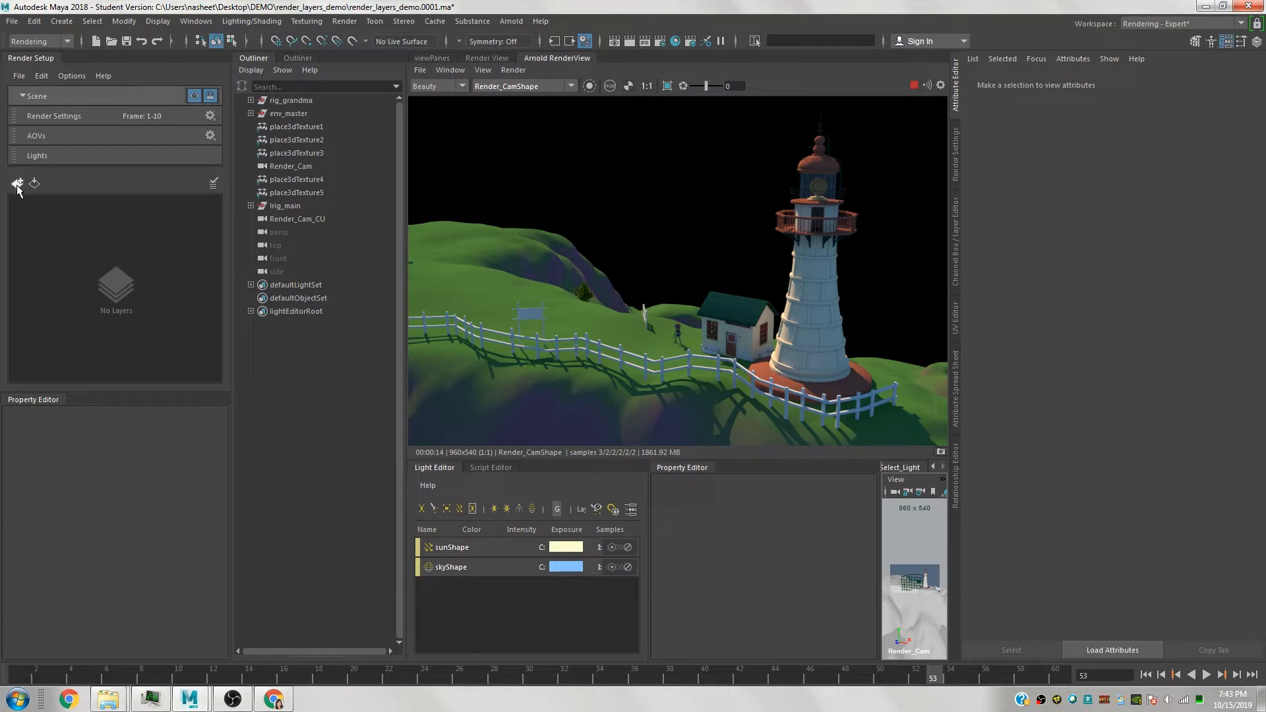
Create a new render layer in Render Setup and name it env_all.
click(16, 183)
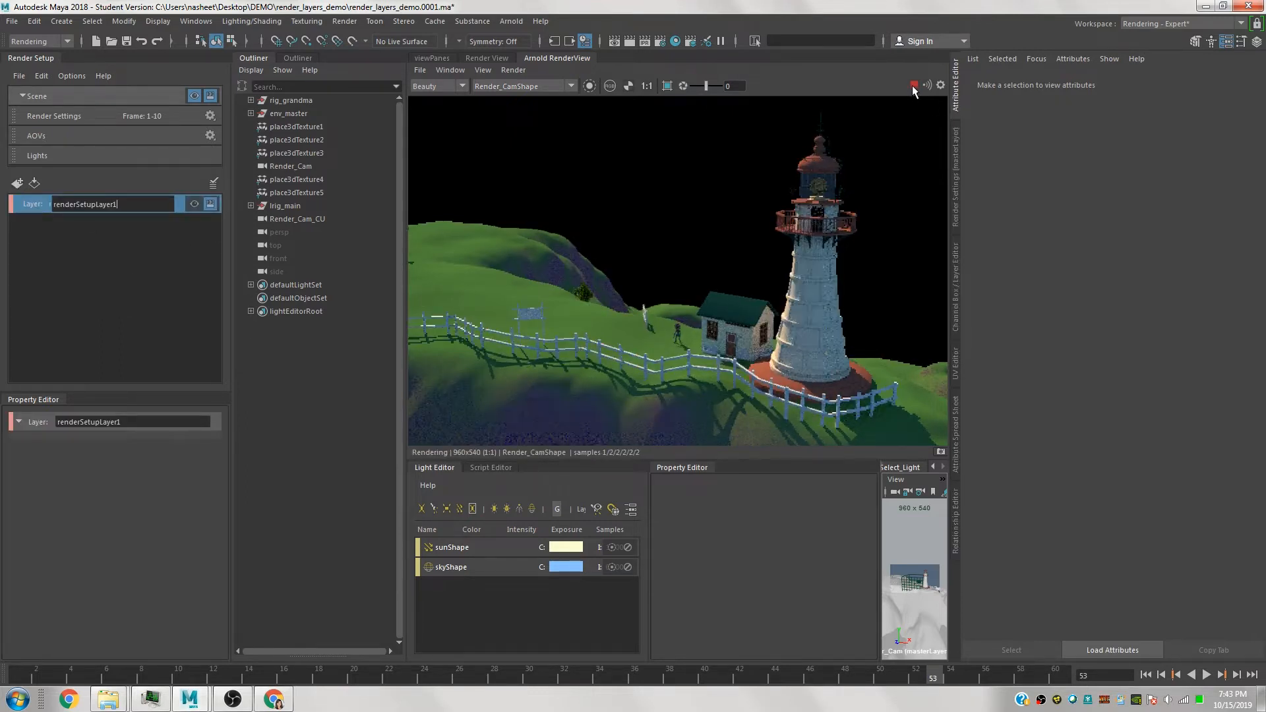
double_click(116, 203)
text(env_)
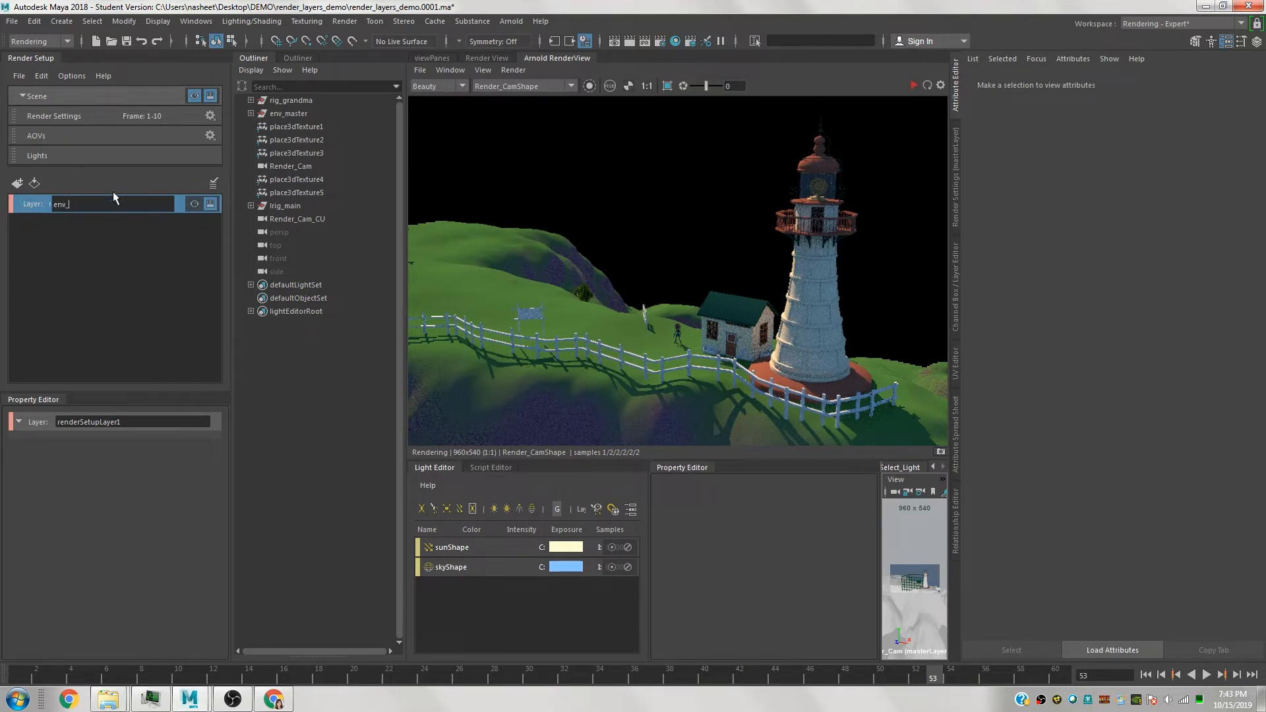
text(all)
key(Return)
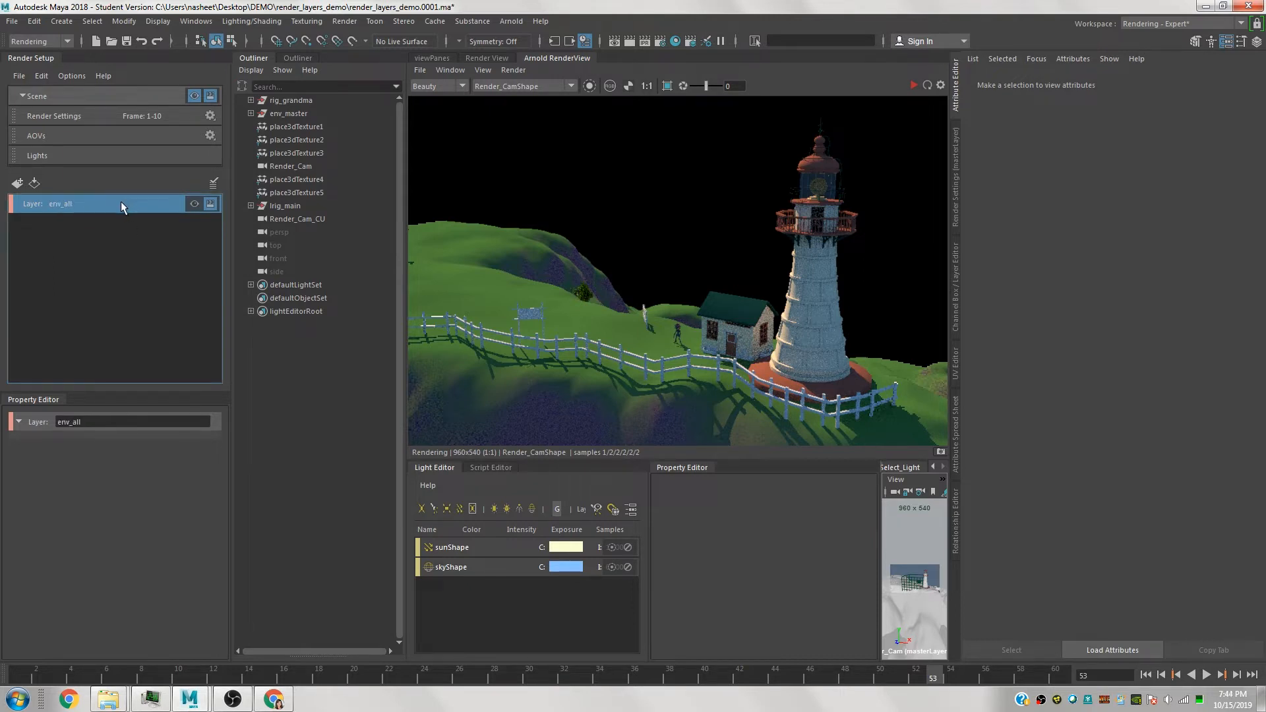
Create a collection in the env_all layer and name it env.
right_click(121, 200)
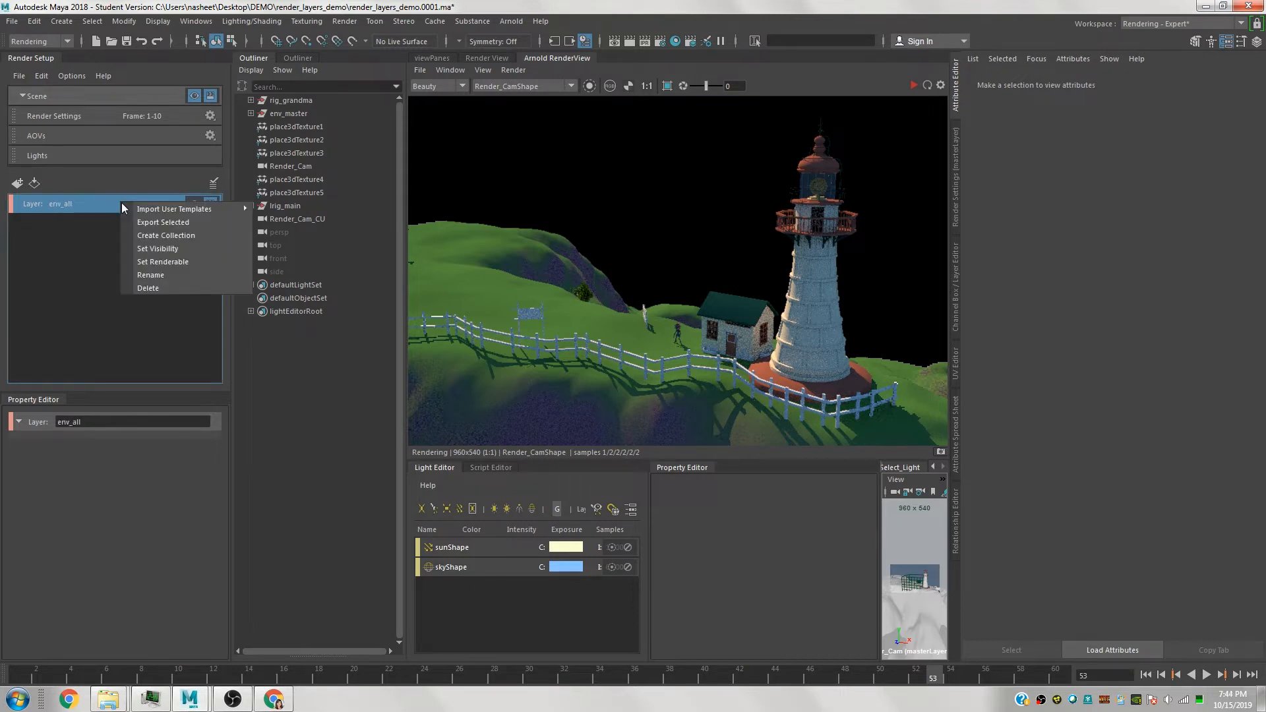
click(196, 235)
double_click(52, 228)
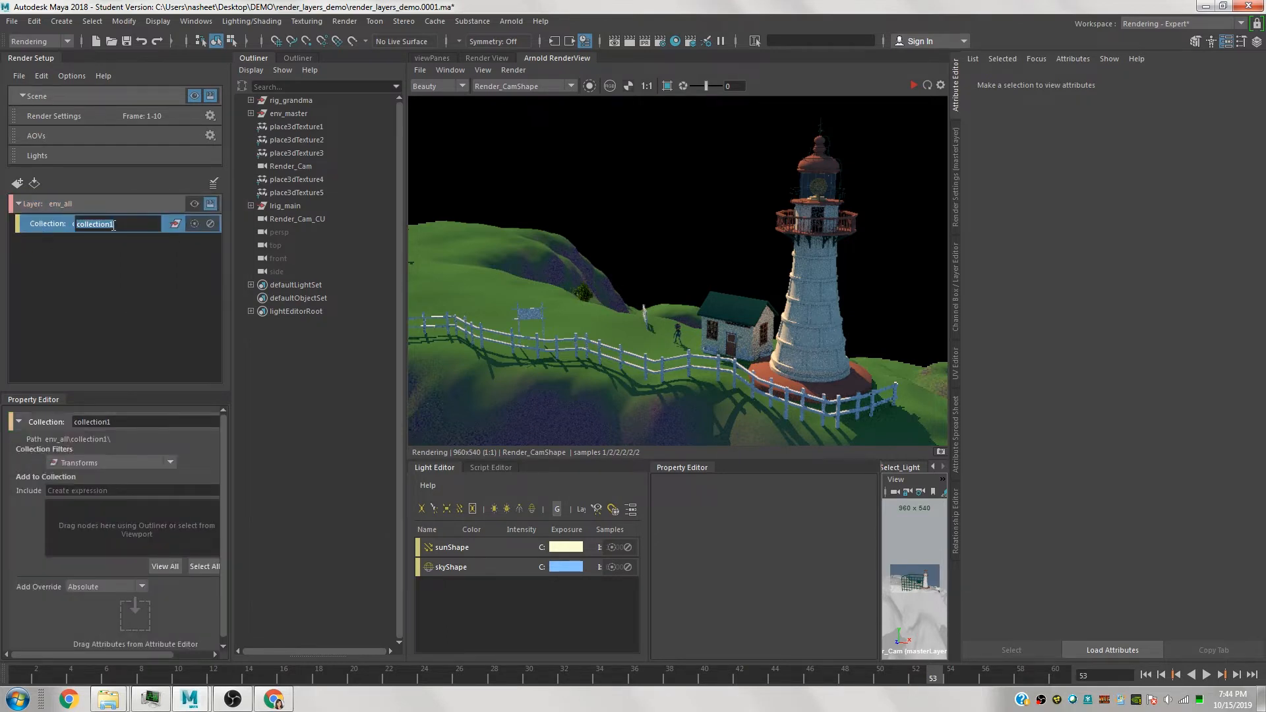
text(env)
key(Return)
Select env_master with its entire hierarchy and add all of it to the env collection.
drag(288, 113, 29, 397)
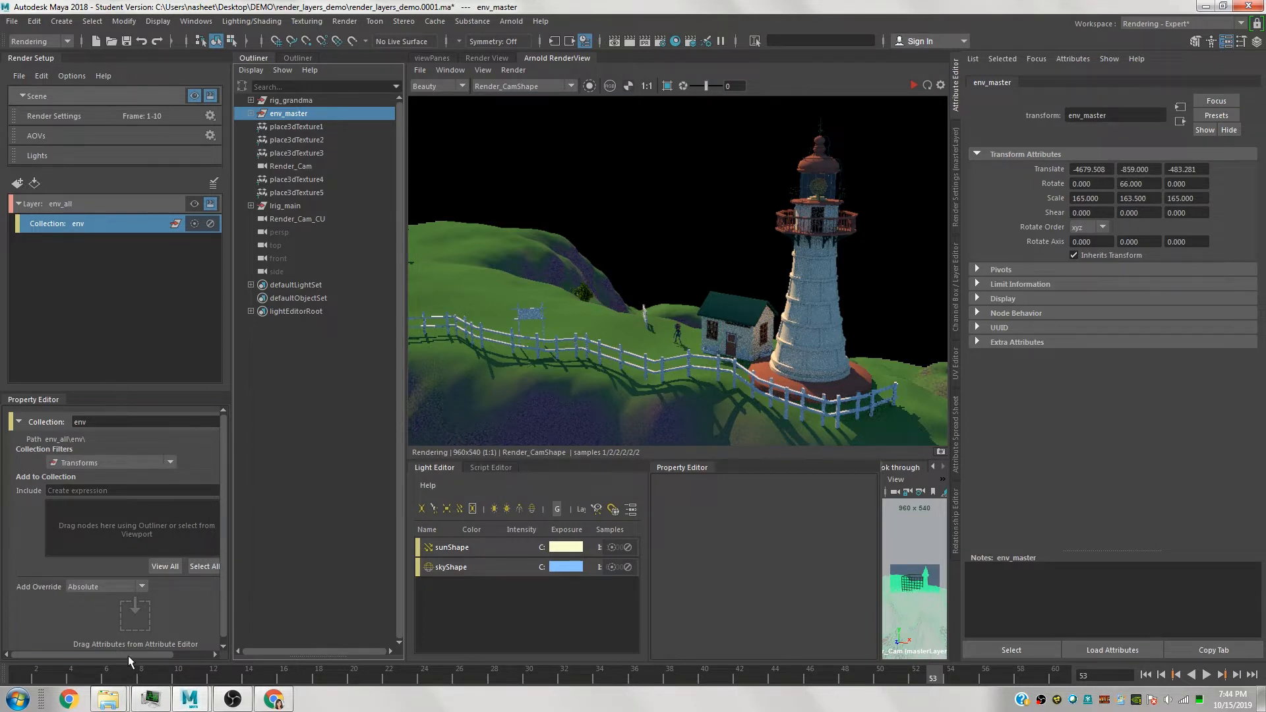
mouse_move(128, 655)
mouse_down()
mouse_move(149, 655)
mouse_move(117, 654)
mouse_up()
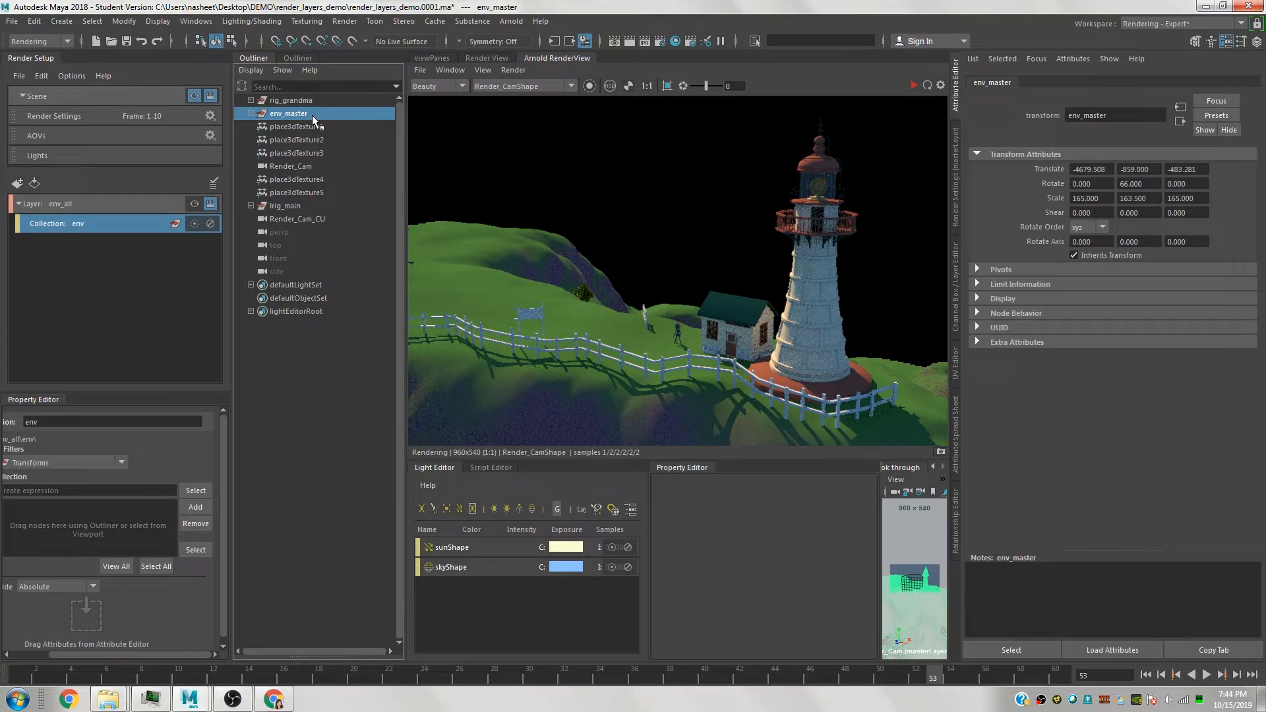
click(440, 58)
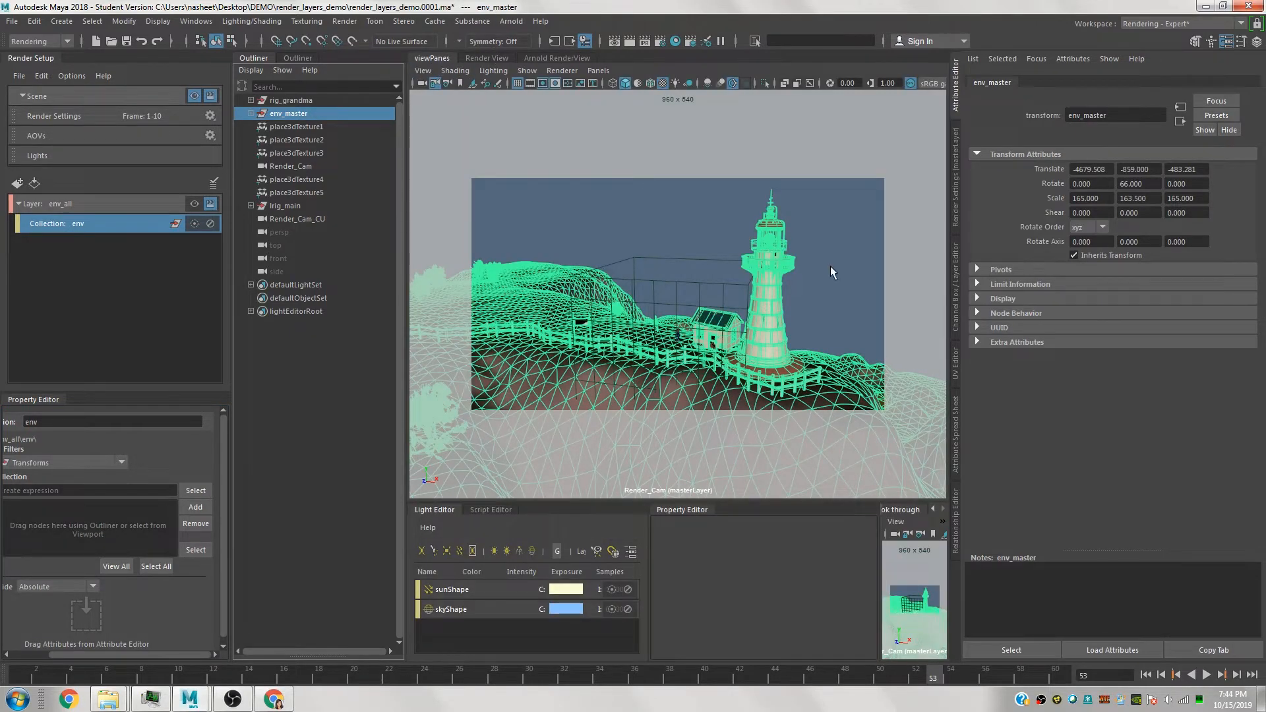
click(99, 22)
click(115, 85)
click(251, 114)
click(259, 127)
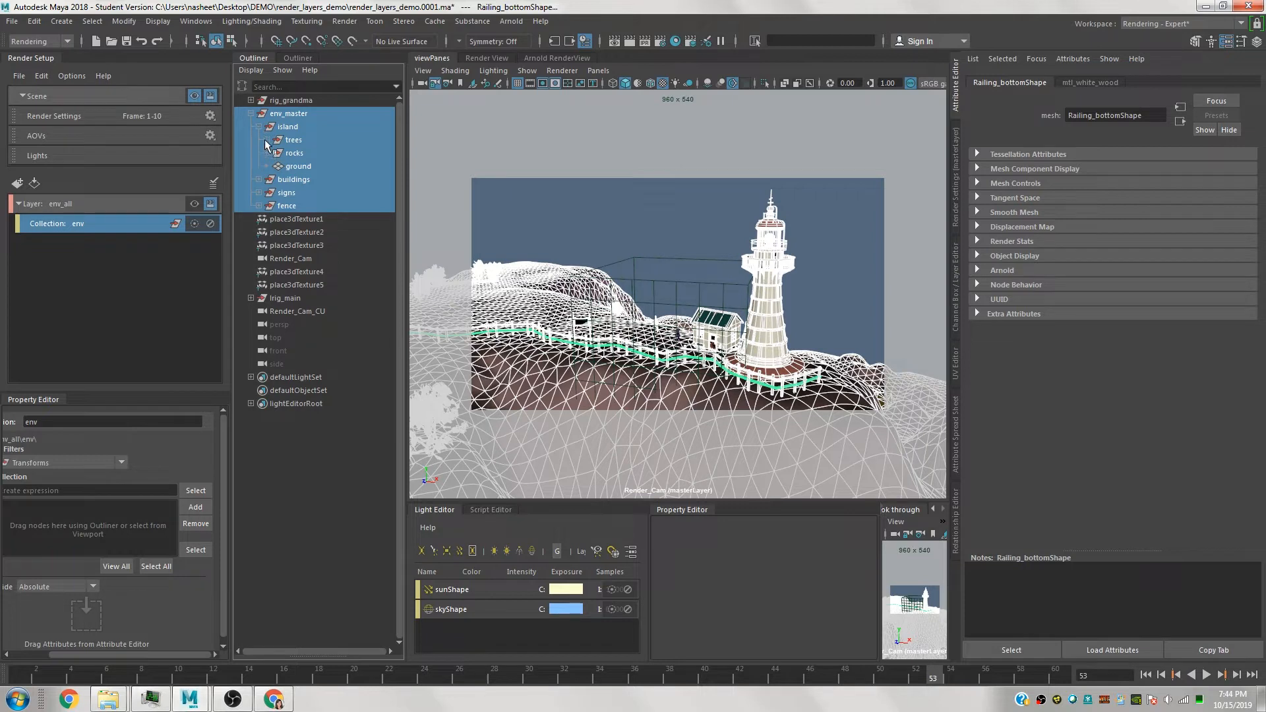
click(266, 140)
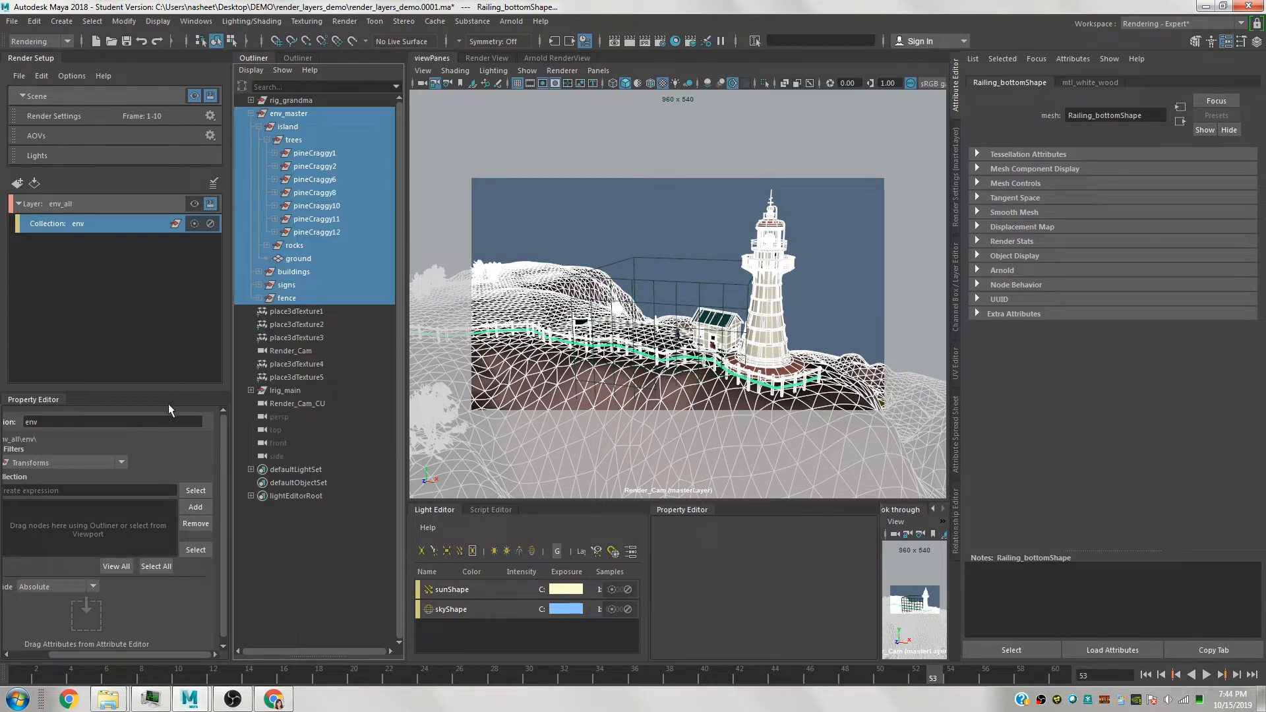
click(201, 512)
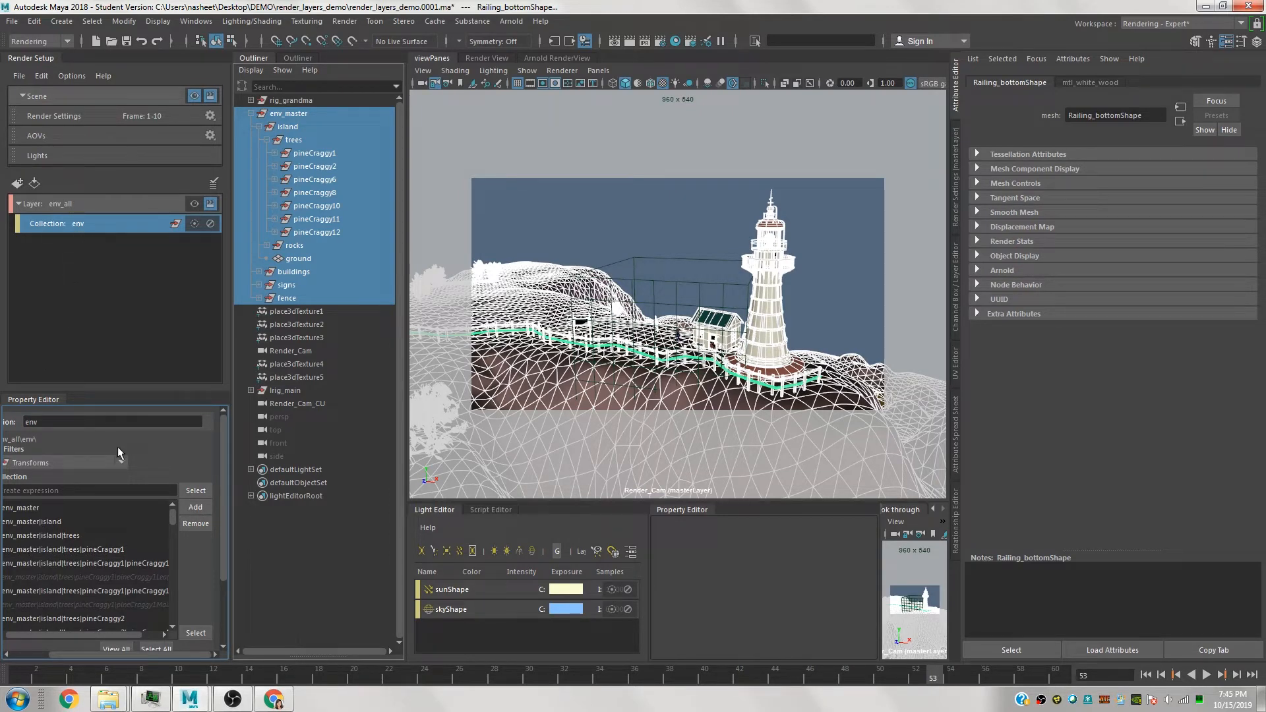
Set the env collection's filter to All so that it includes every node type.
click(97, 462)
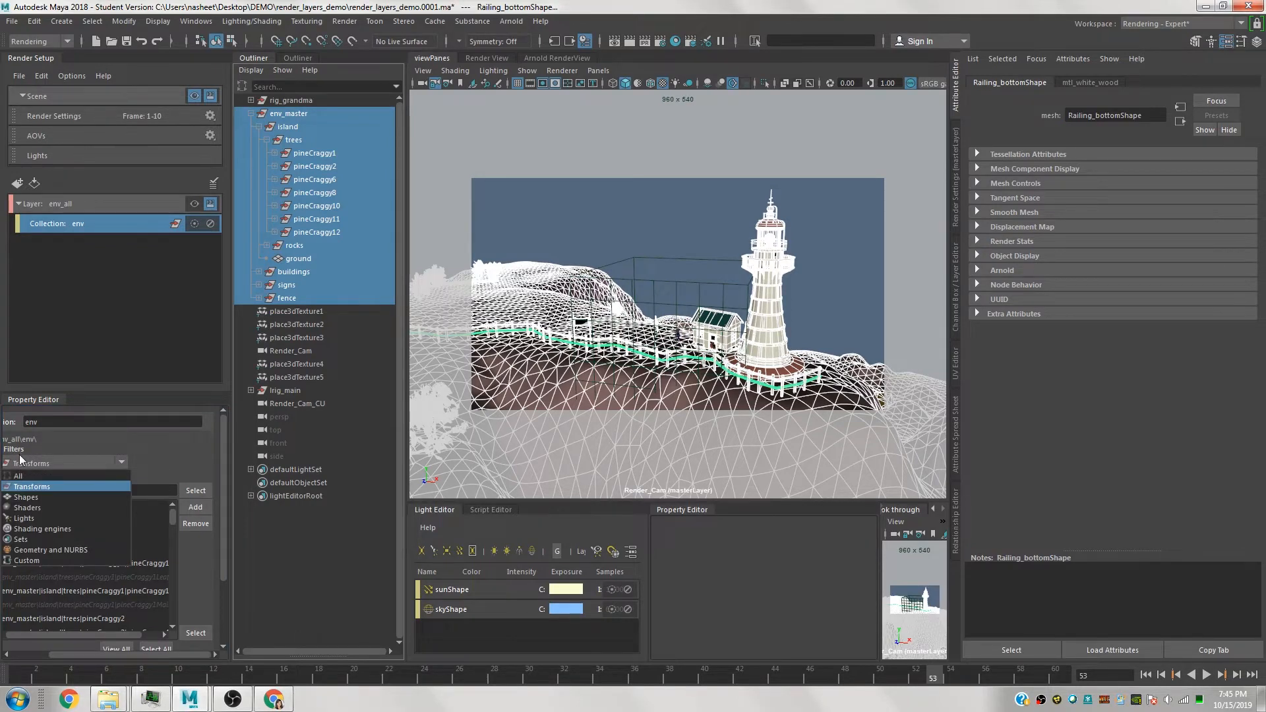
click(35, 476)
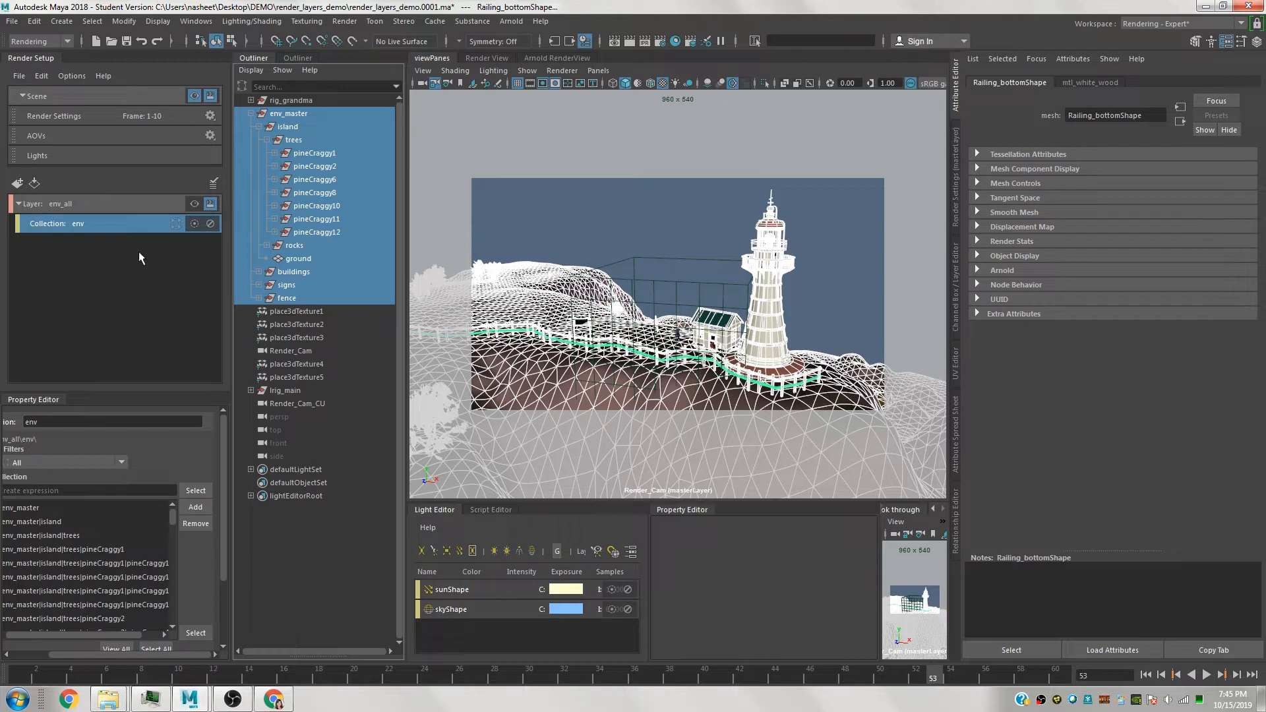
click(101, 203)
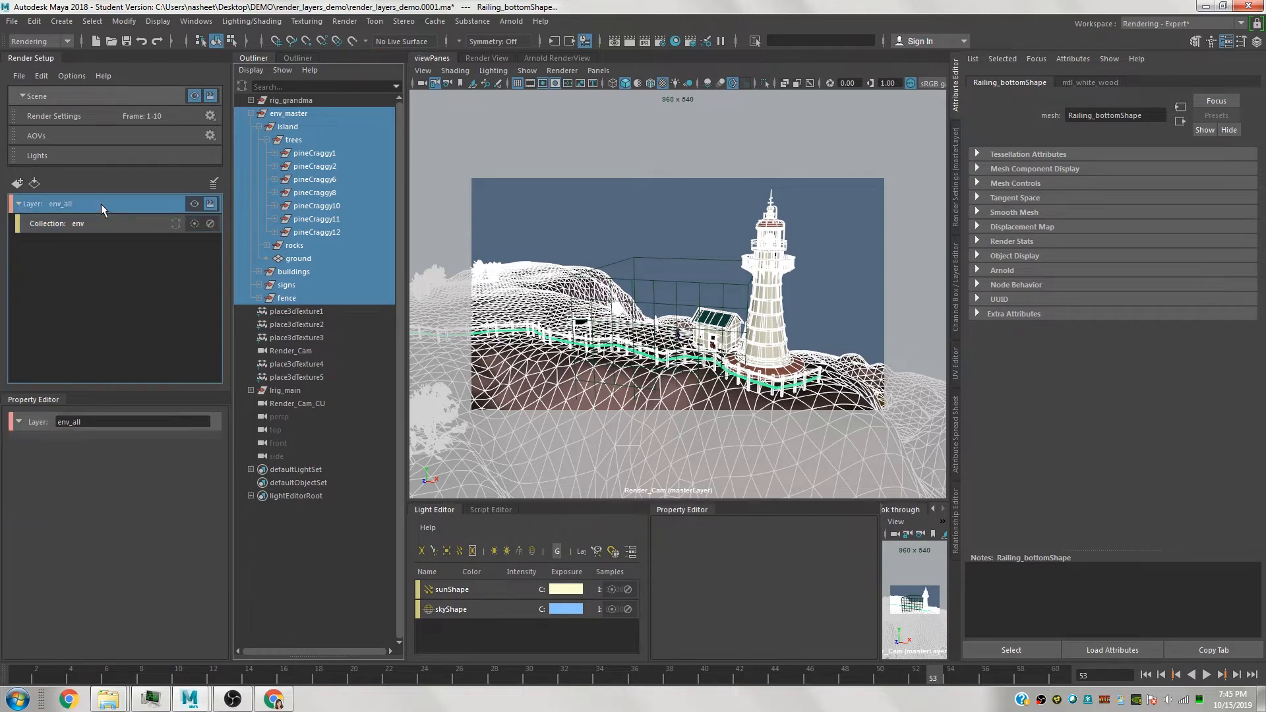
click(121, 222)
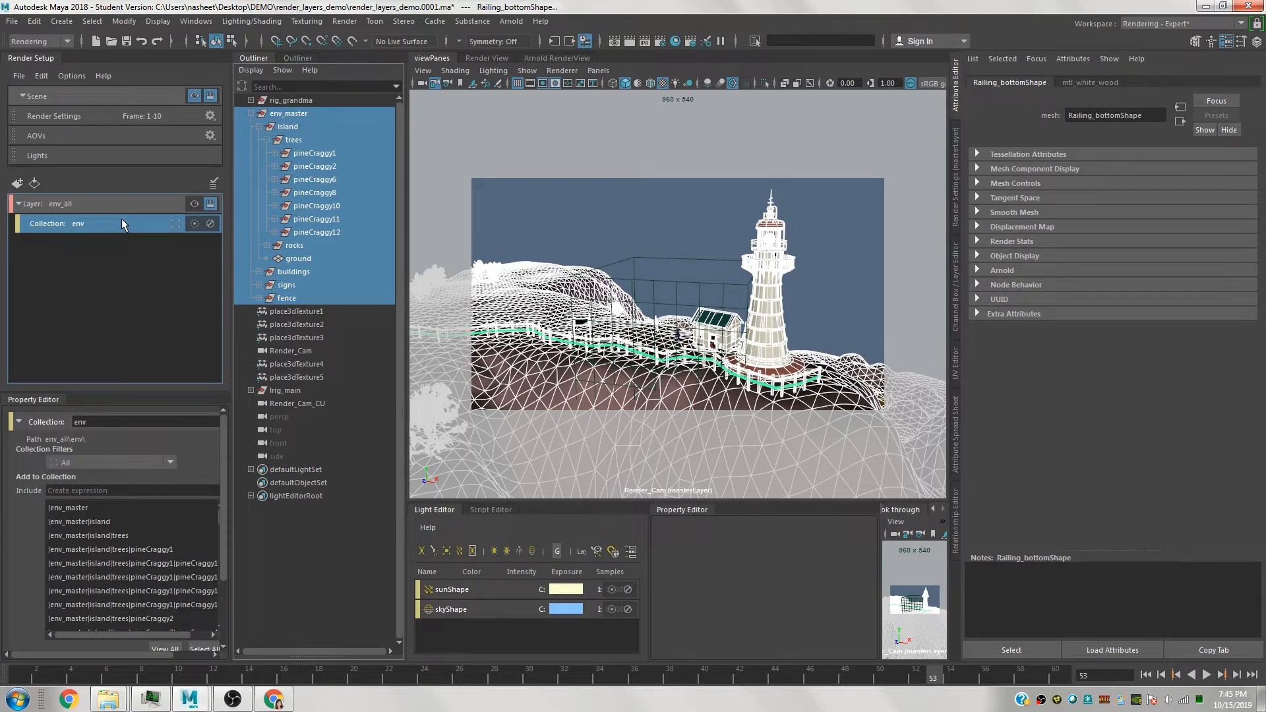
Make the env_all layer visible and re-render it in the Arnold RenderView with a full scene update.
click(194, 204)
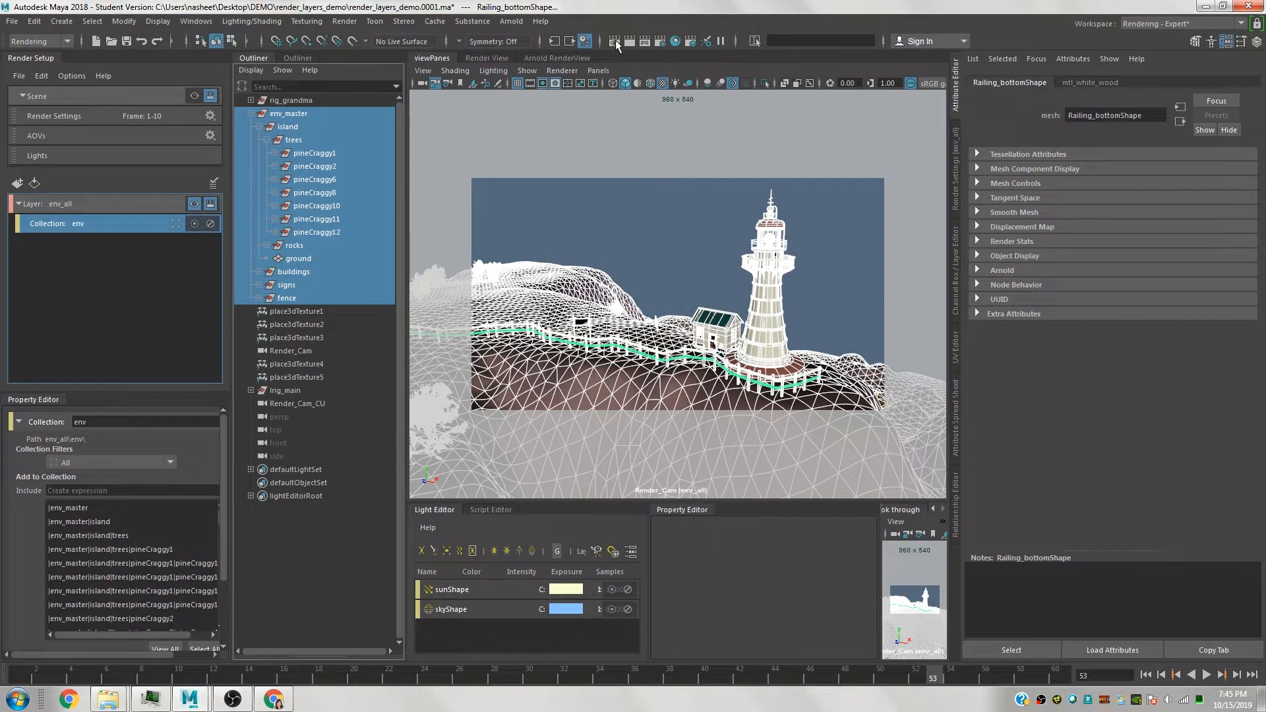
click(580, 58)
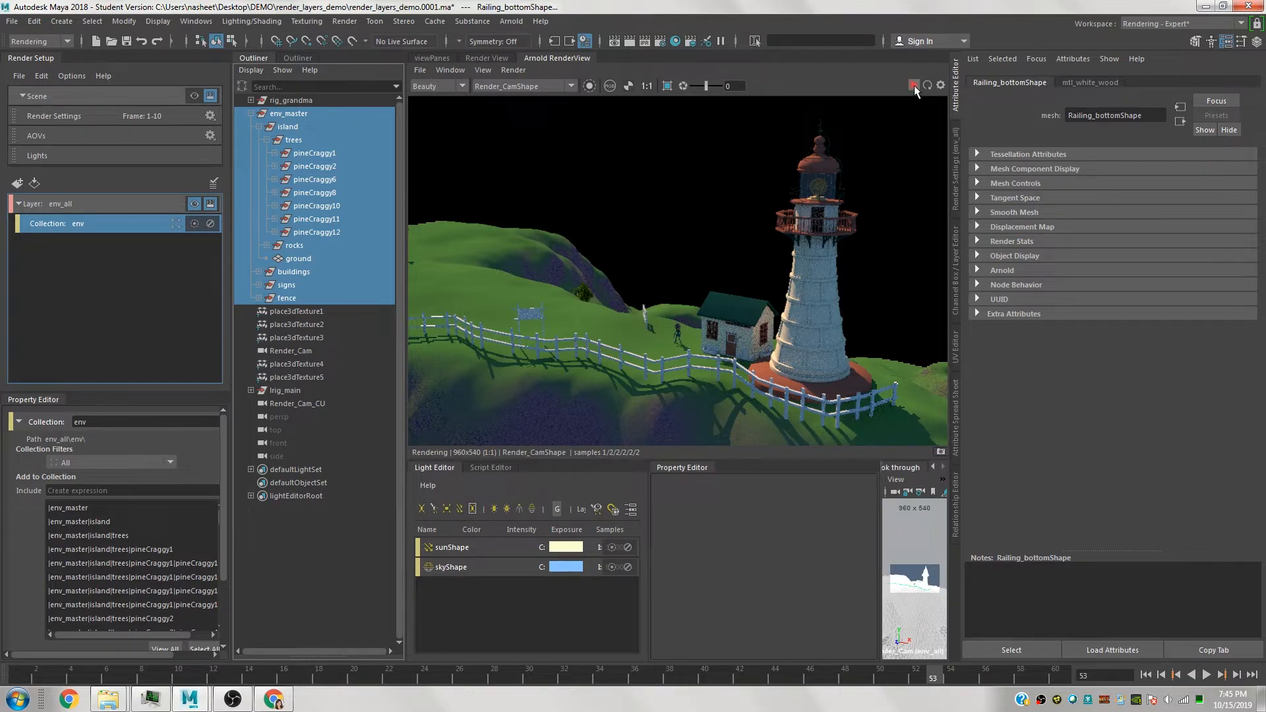
click(49, 511)
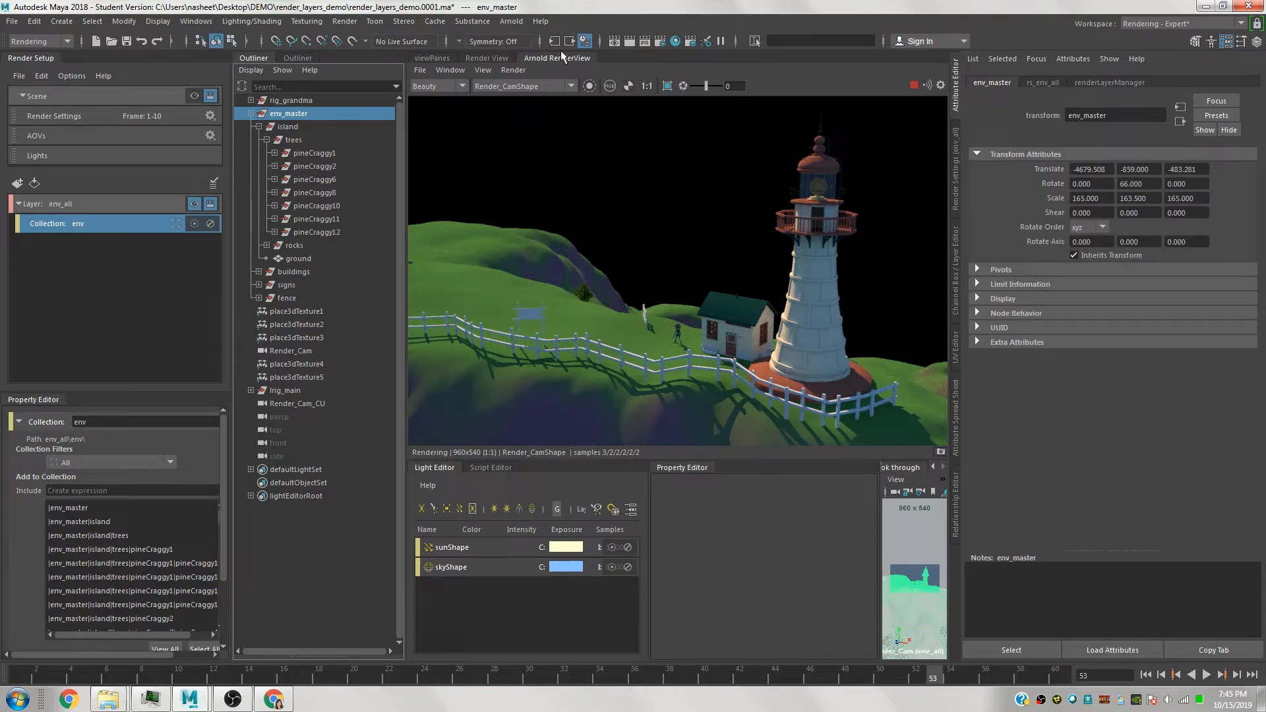
click(515, 70)
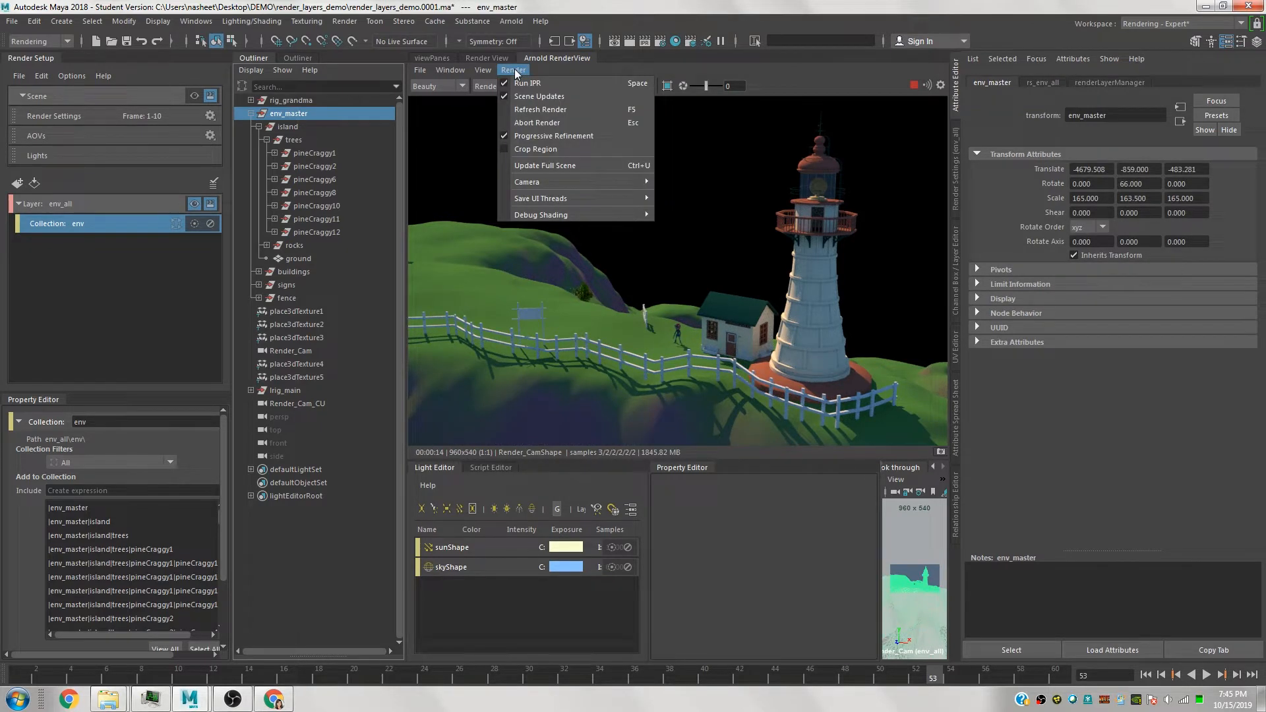
click(534, 164)
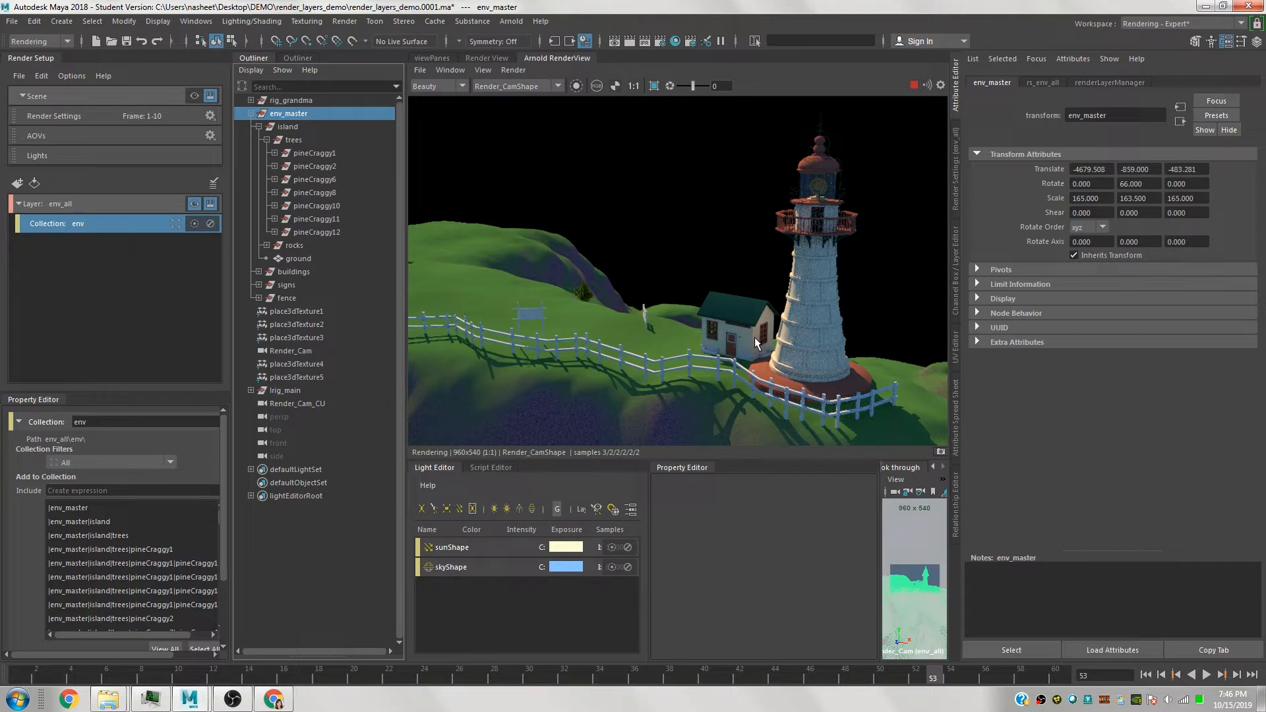
click(513, 70)
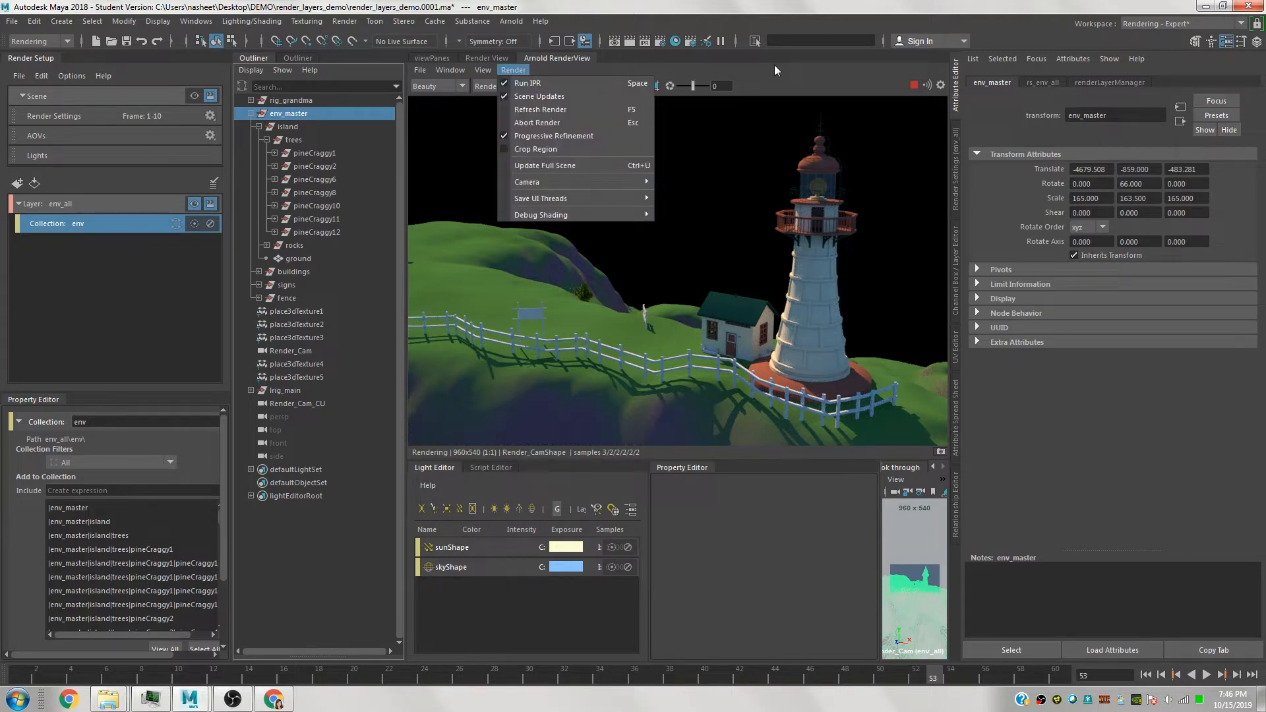
click(774, 65)
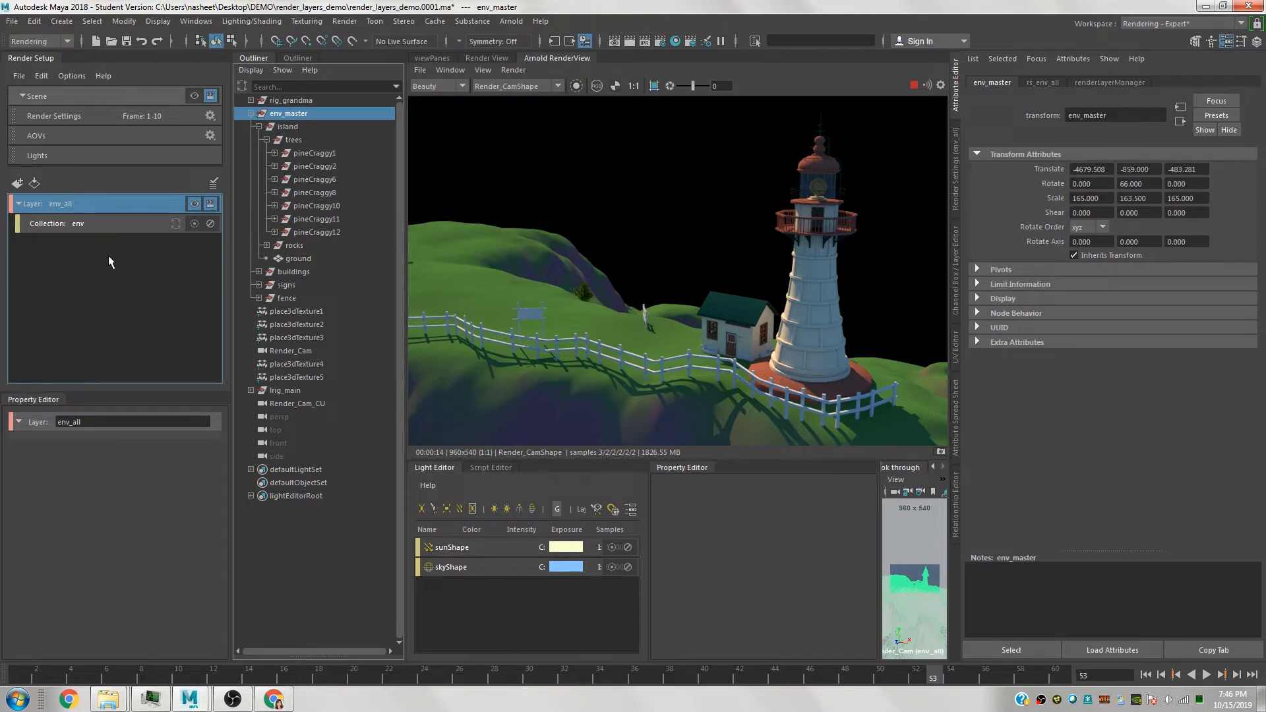
Create a second collection in the env_all layer and name it grandma.
right_click(109, 208)
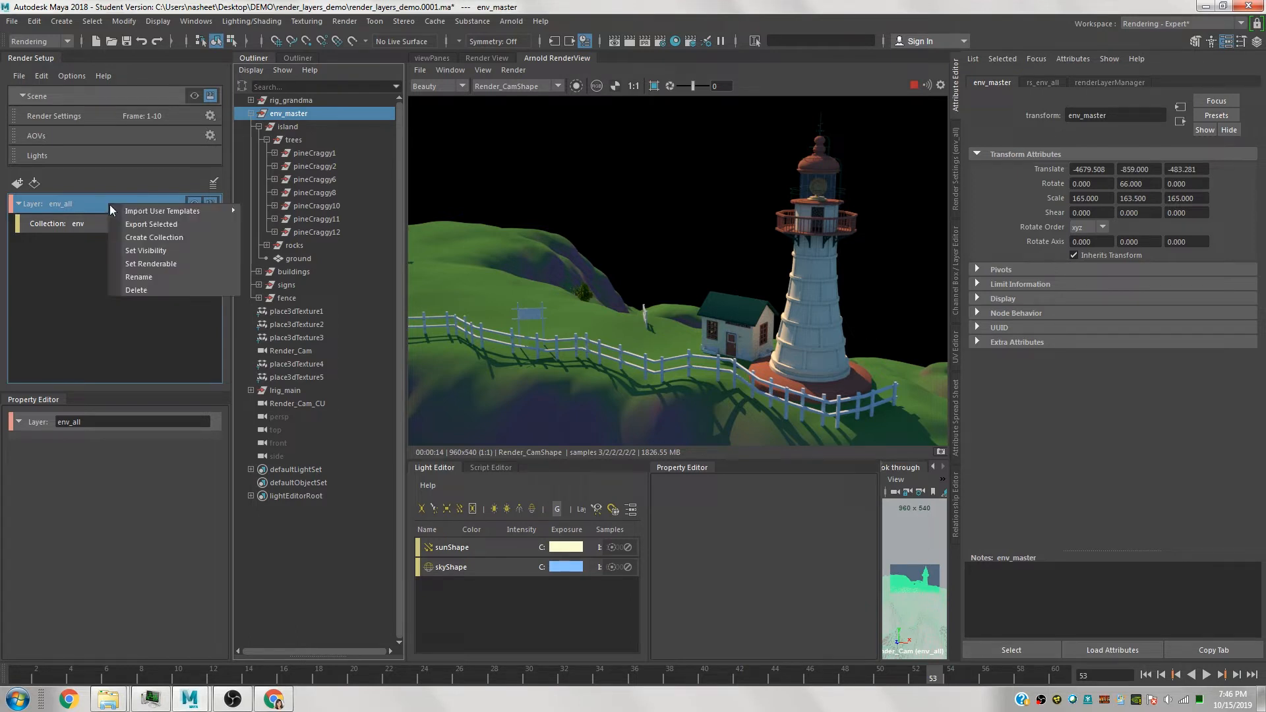
click(149, 238)
drag(147, 240, 2, 248)
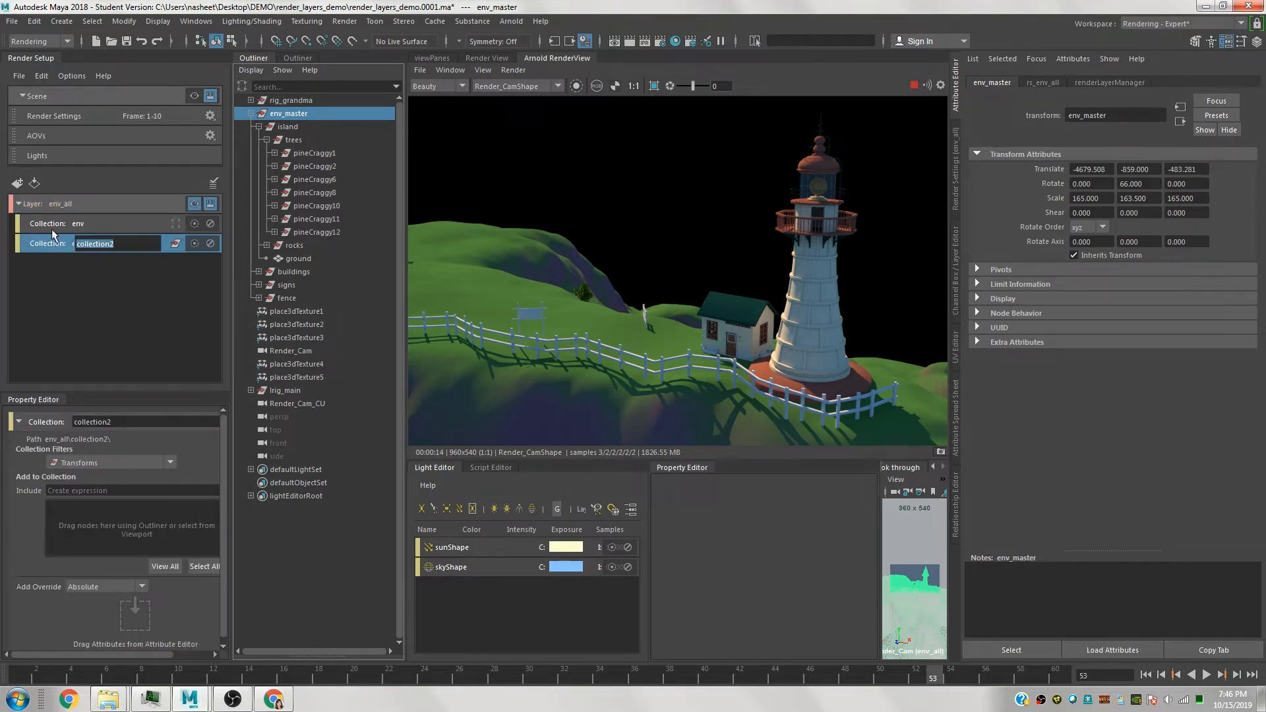
text(grandma)
key(Return)
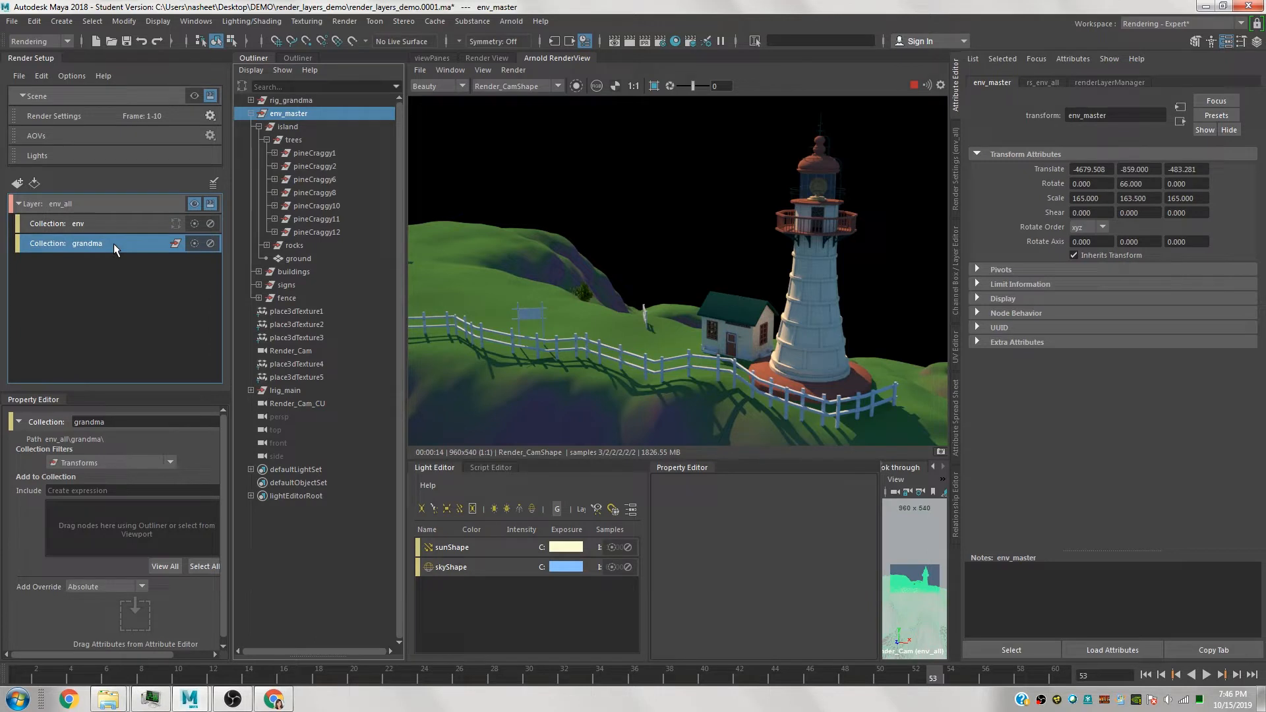
Add rig_grandma with its entire hierarchy to the grandma collection and set the collection's filter to Shapes.
click(310, 100)
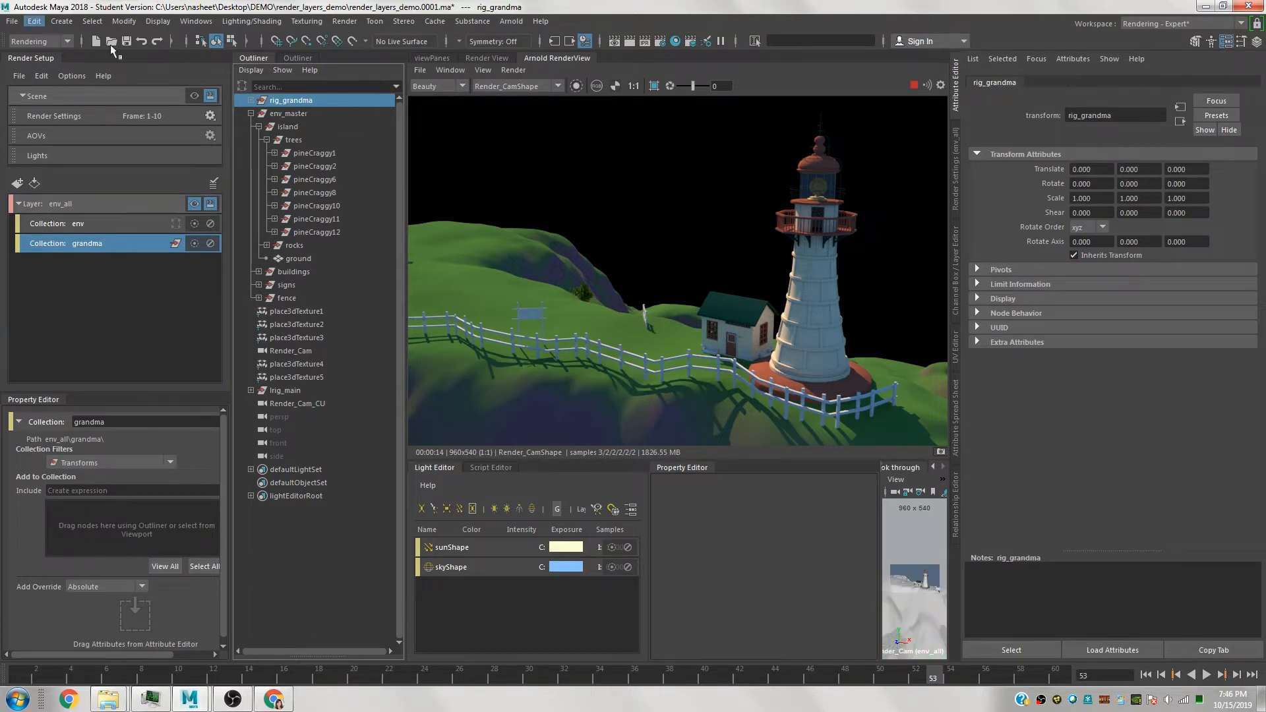
click(92, 21)
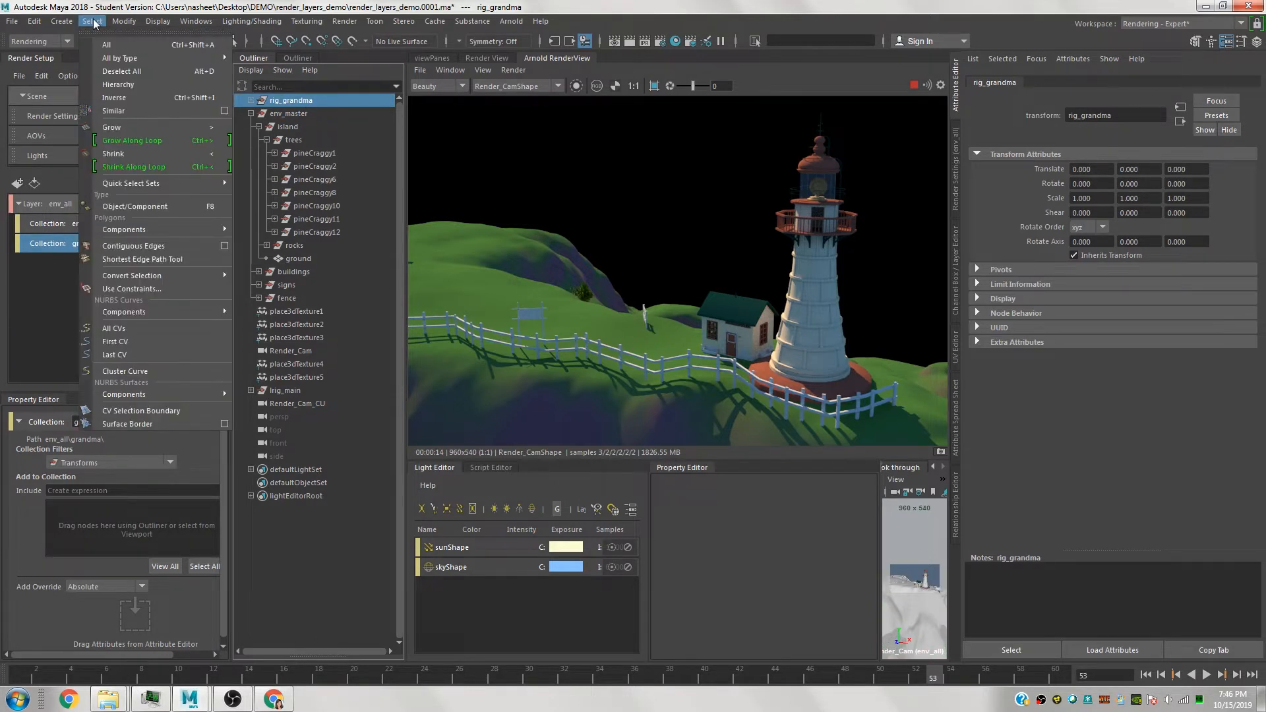
click(125, 82)
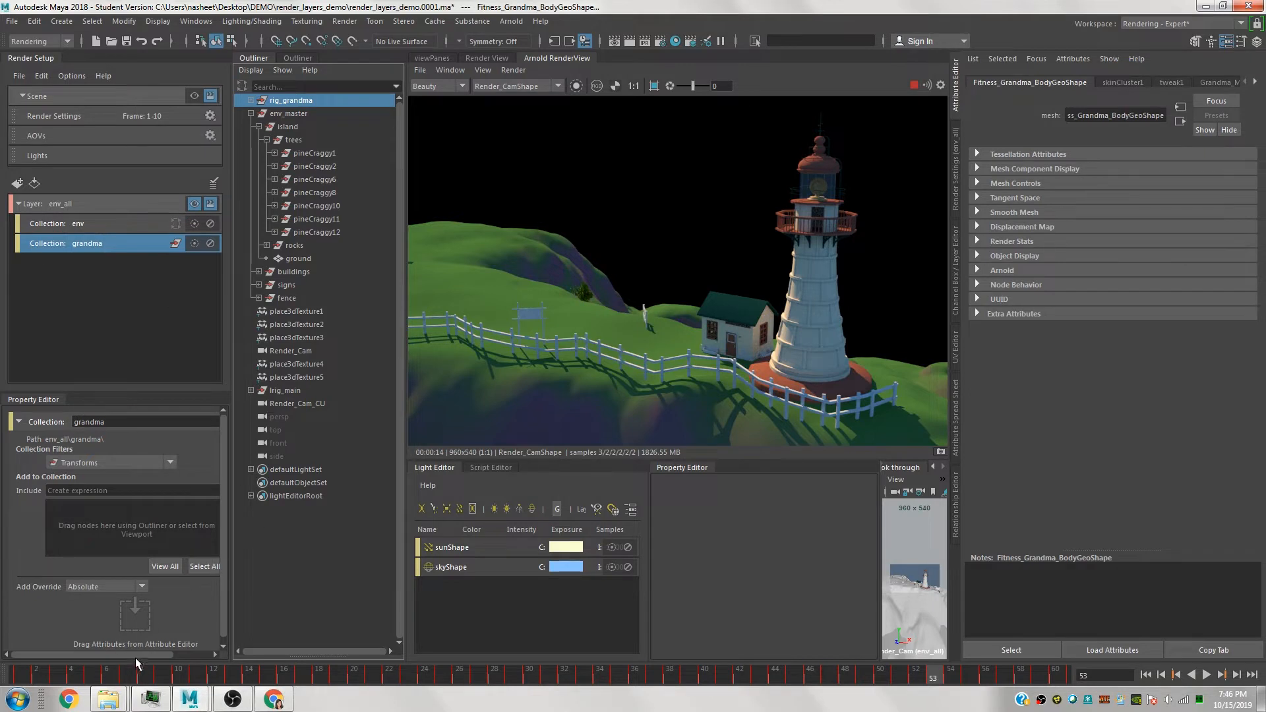
drag(136, 655, 191, 654)
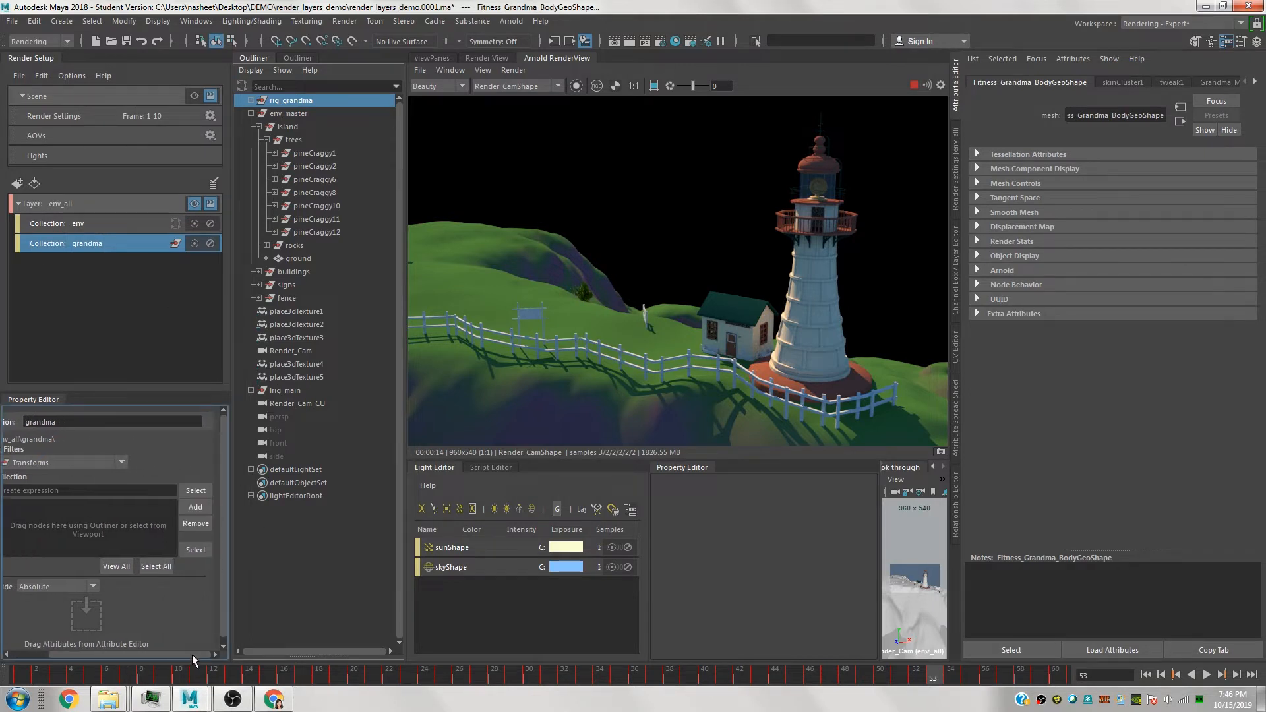
click(191, 507)
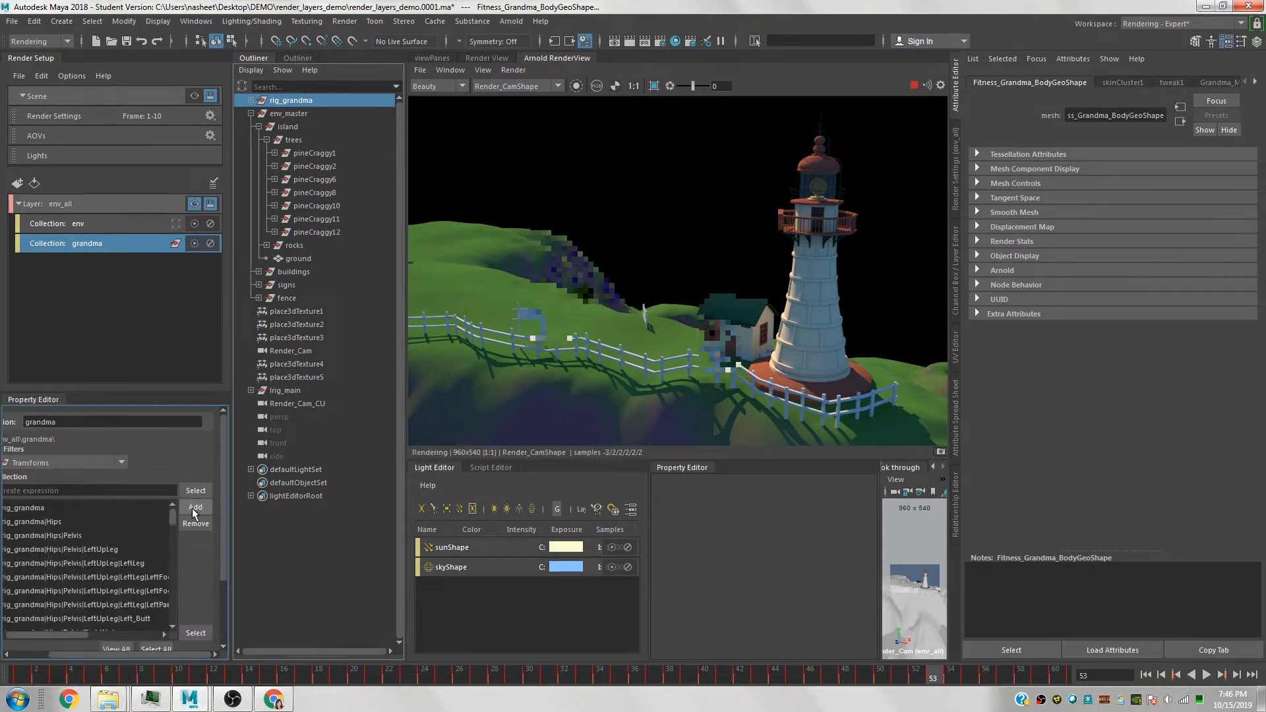
click(97, 463)
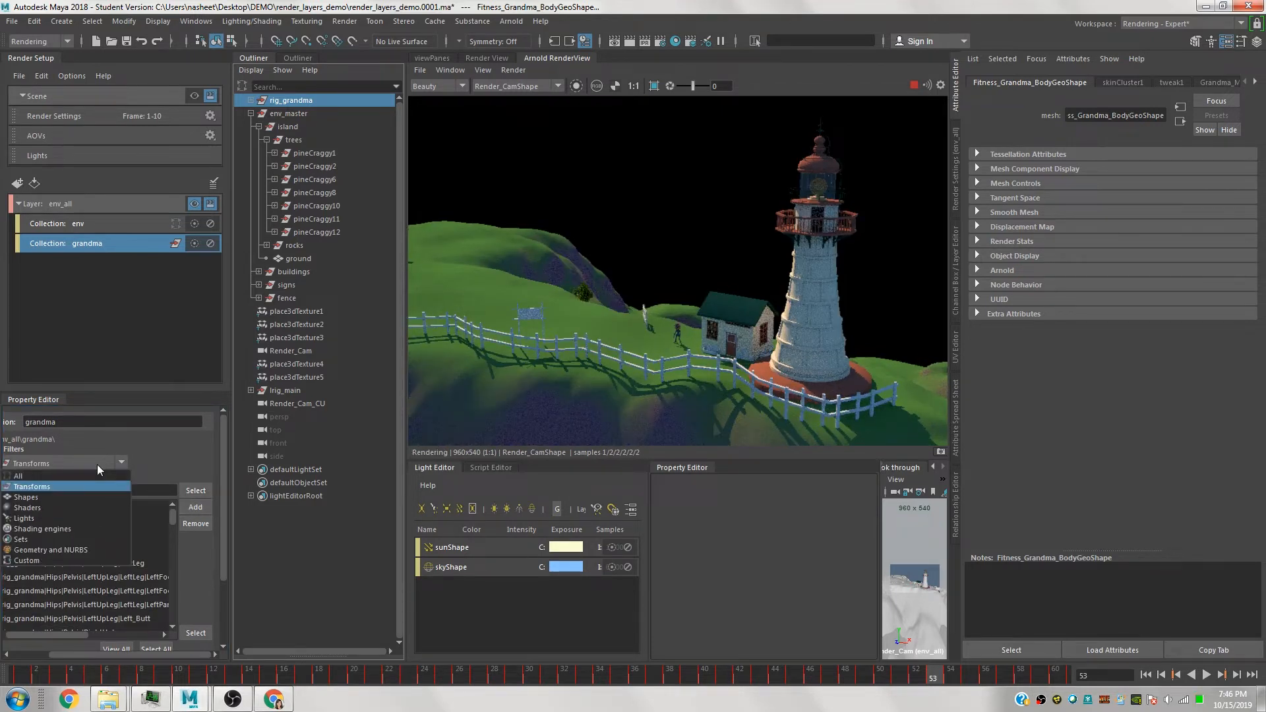
click(65, 495)
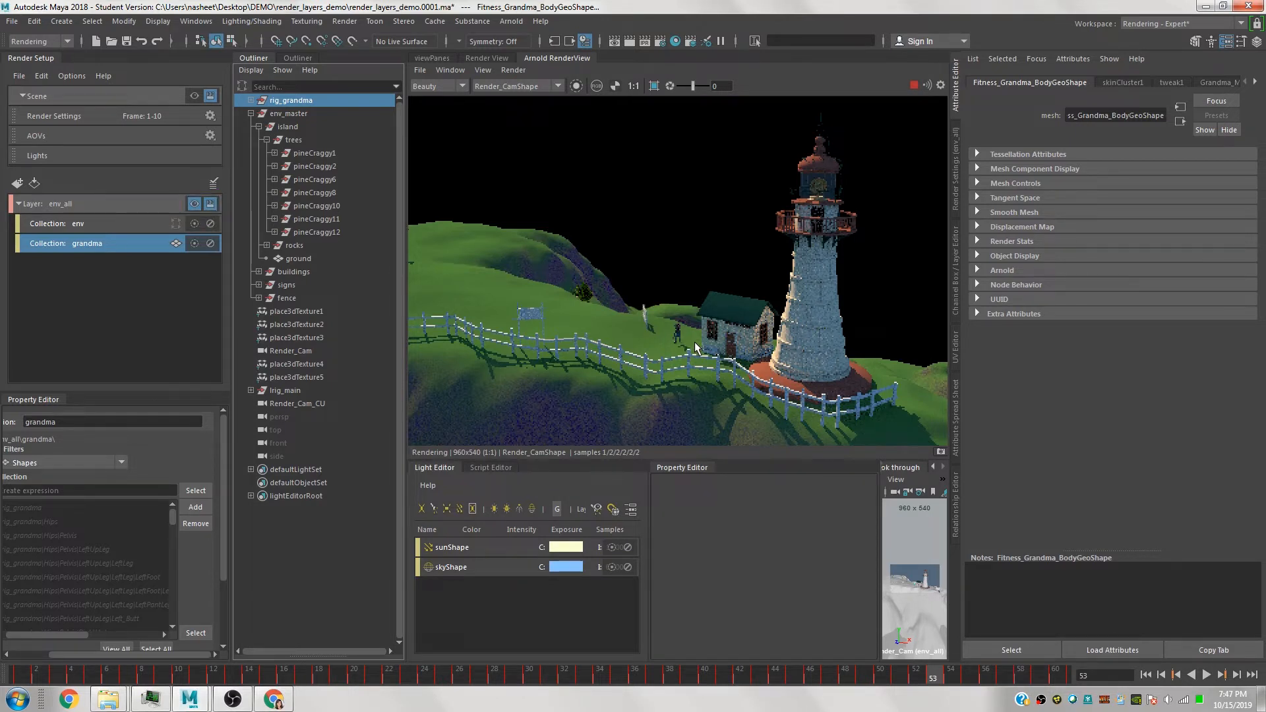
Create an absolute override on the grandma collection, keeping its default name.
right_click(108, 249)
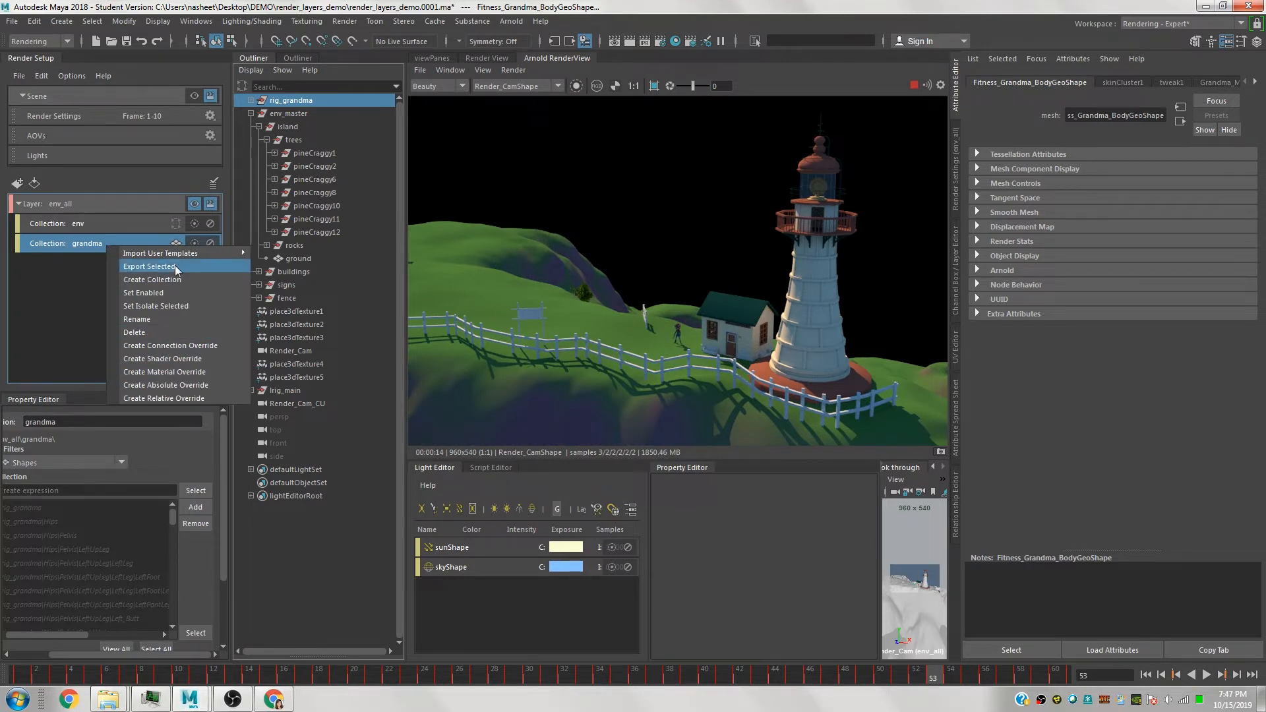
click(191, 386)
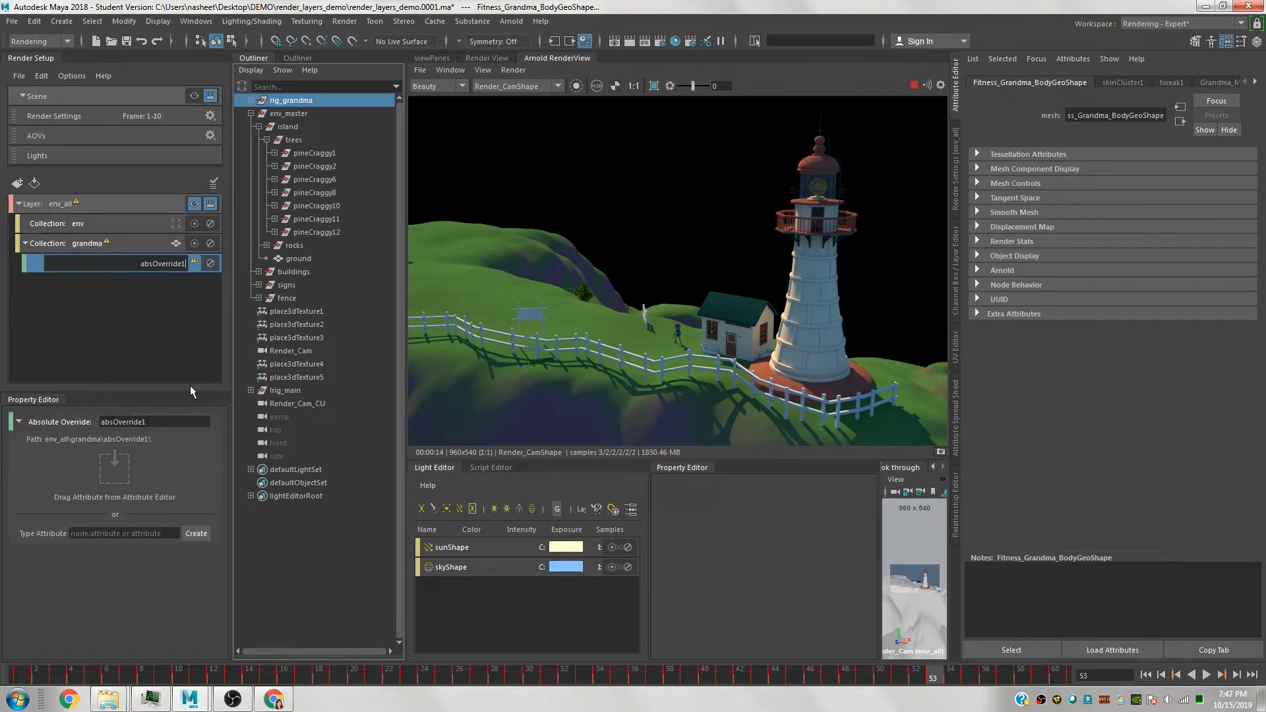
click(64, 266)
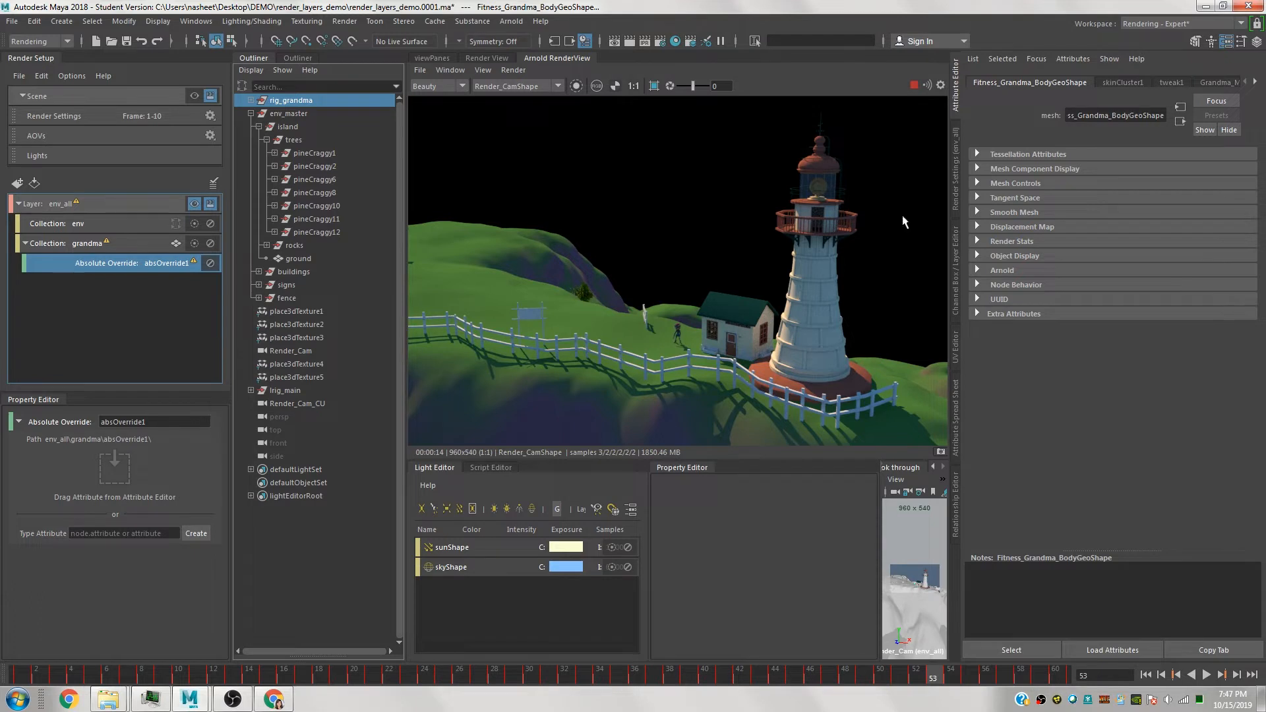
Using the ground's shape attributes, add Primary Visibility, switched off, to the grandma collection's absolute override and check the Arnold render.
click(440, 57)
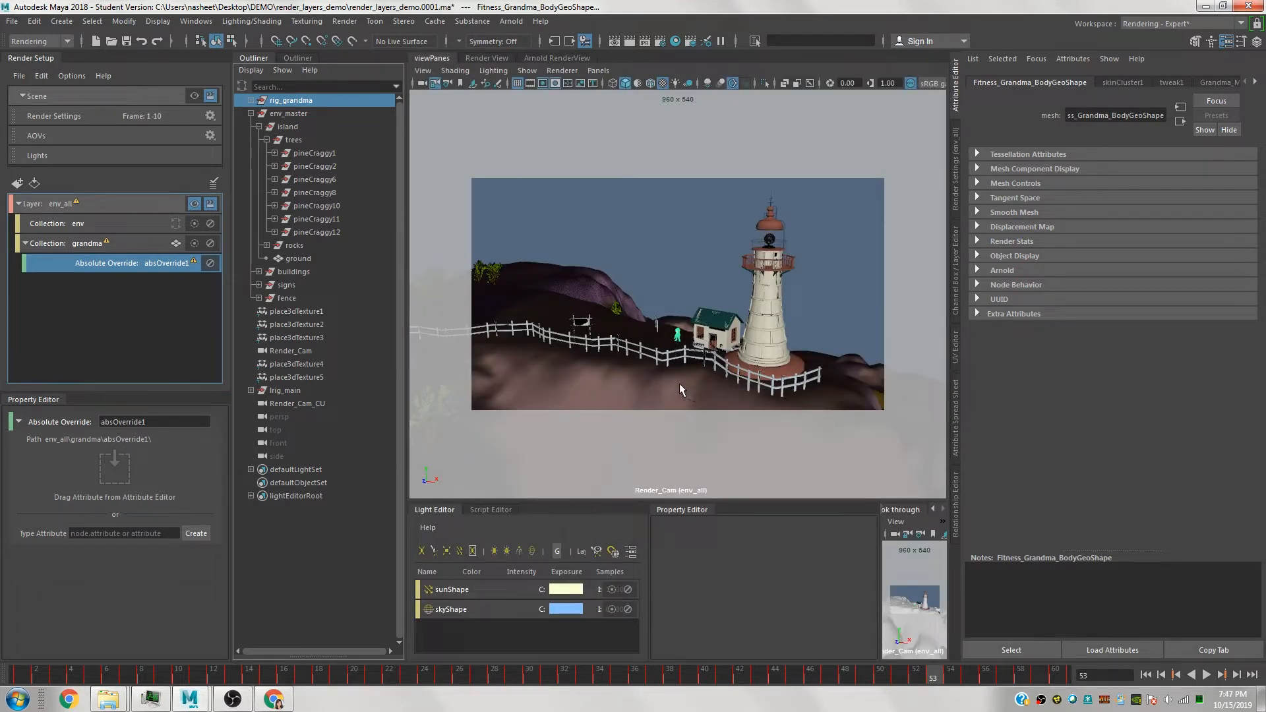
click(446, 334)
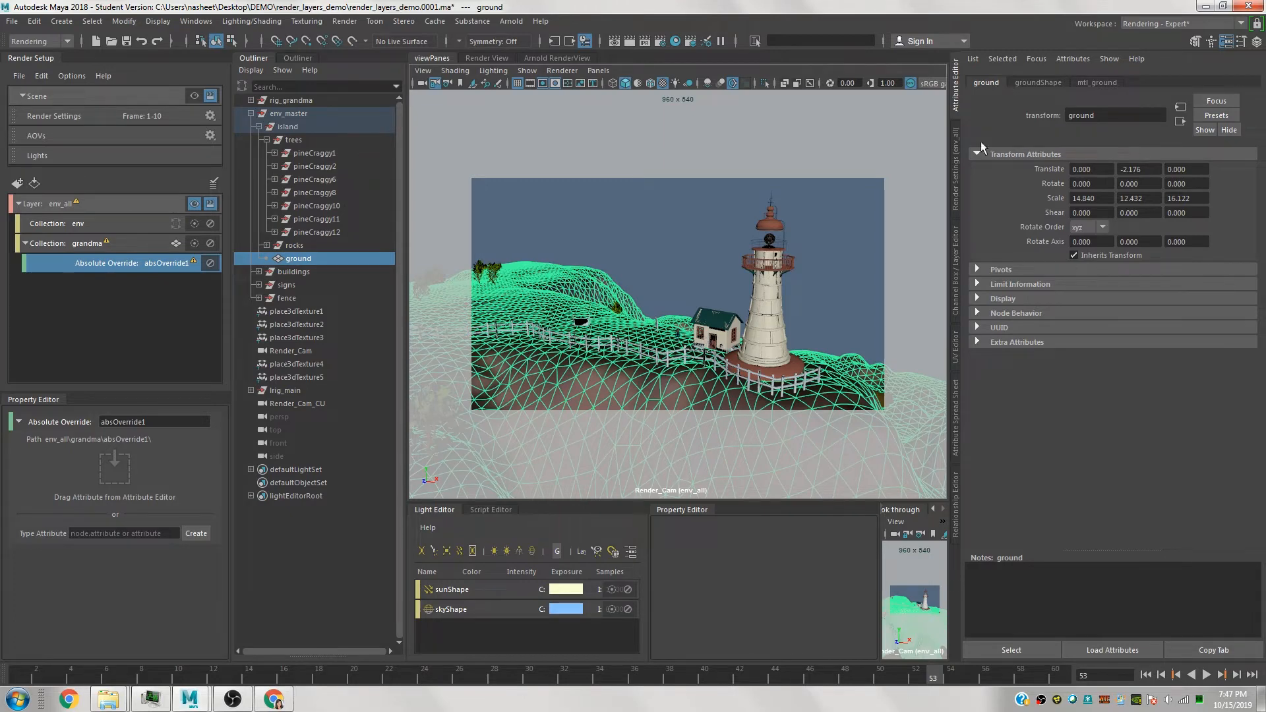
click(1043, 82)
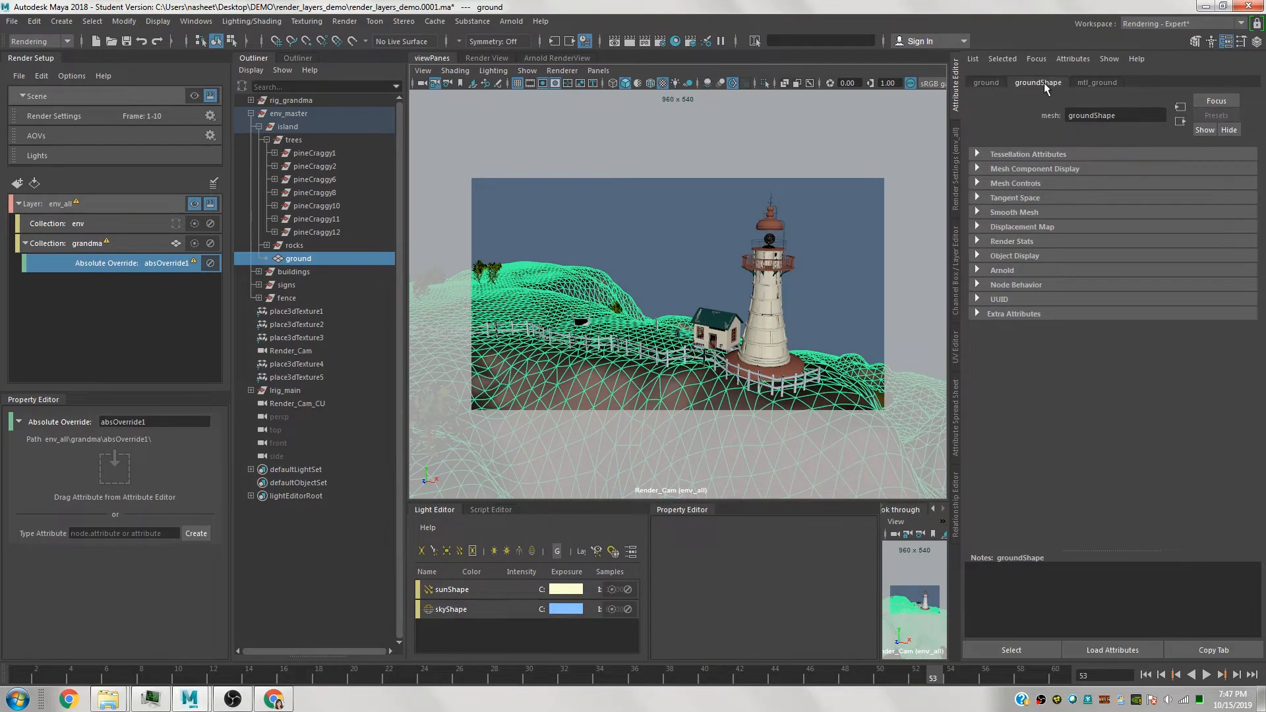
click(976, 241)
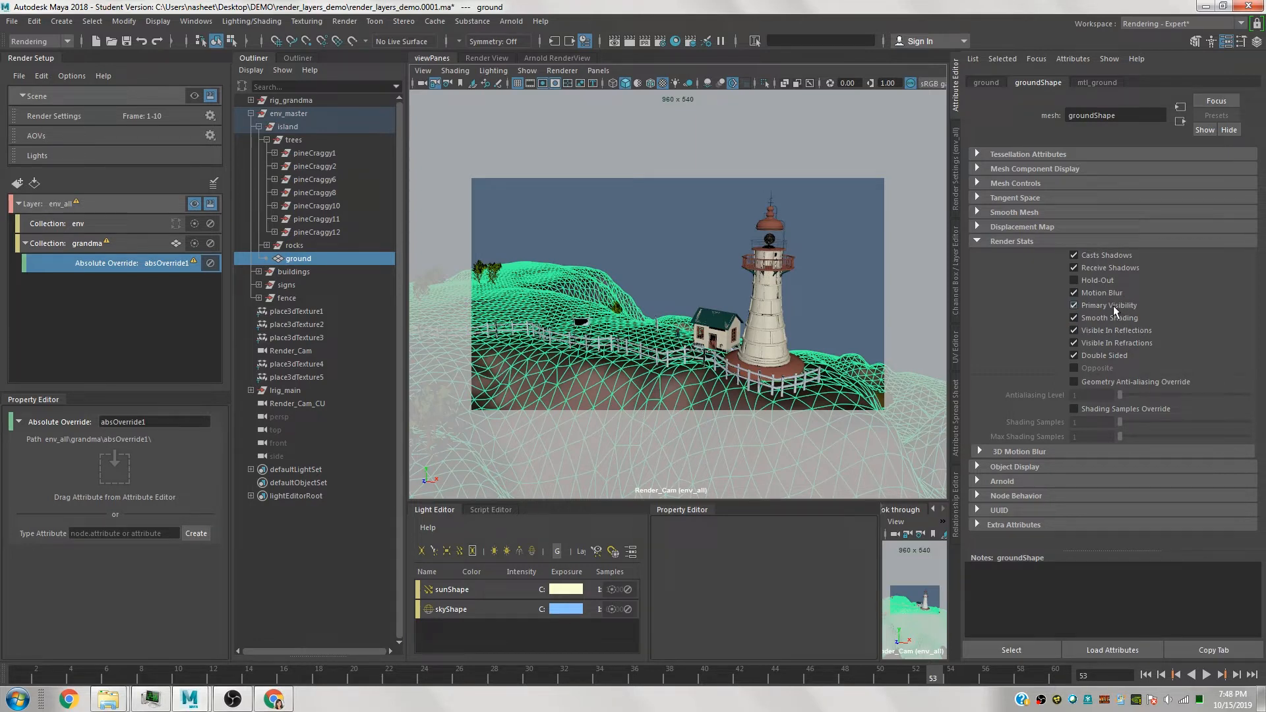
middle_drag(1112, 306, 120, 350)
middle_drag(121, 473, 117, 472)
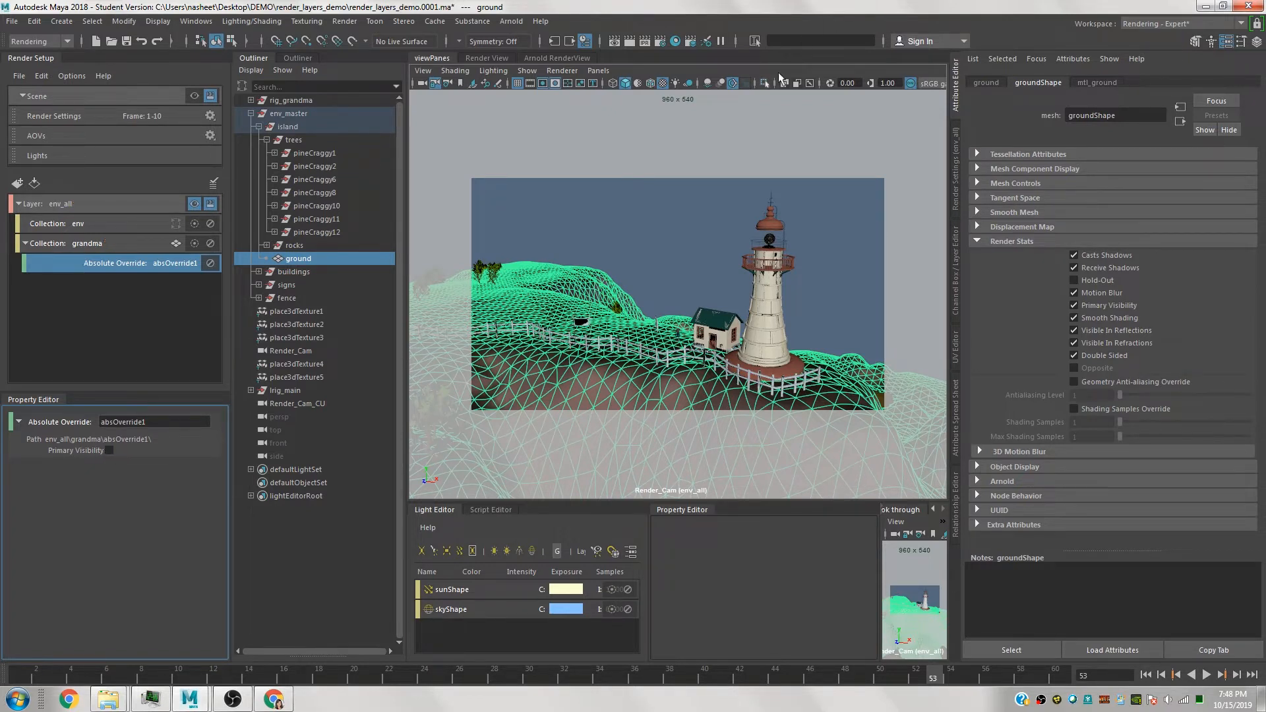
click(558, 58)
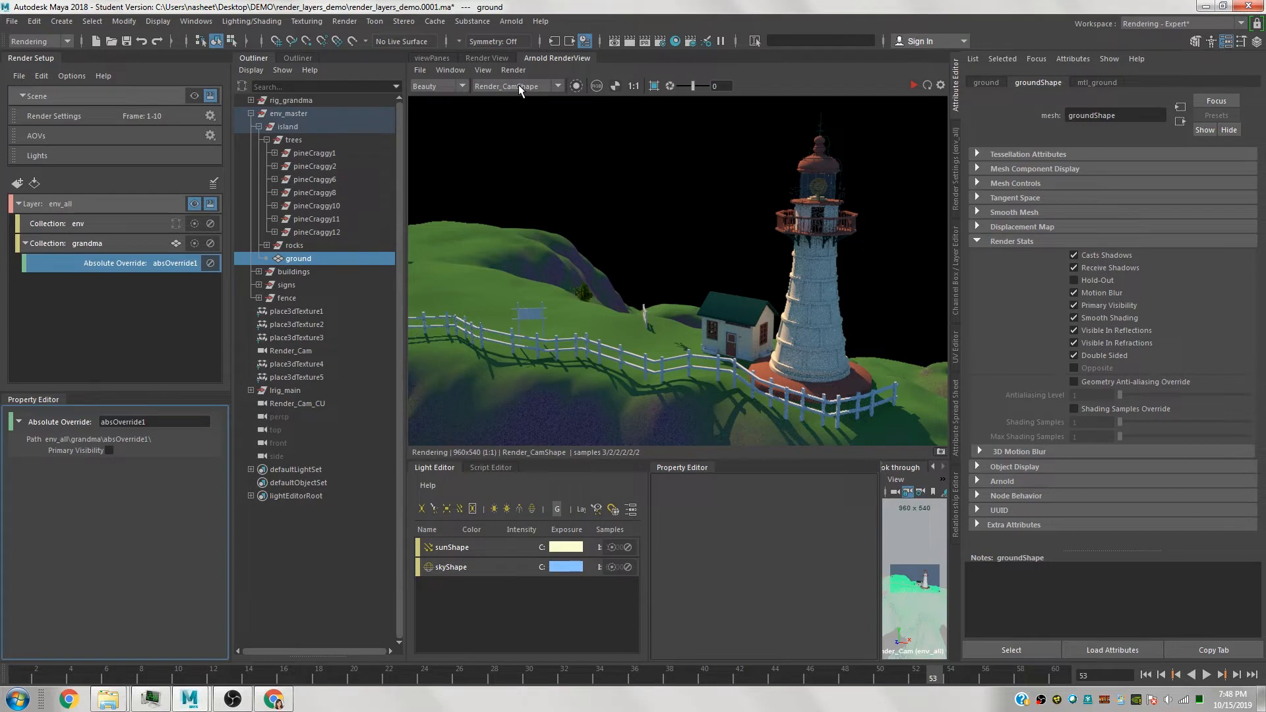
click(122, 203)
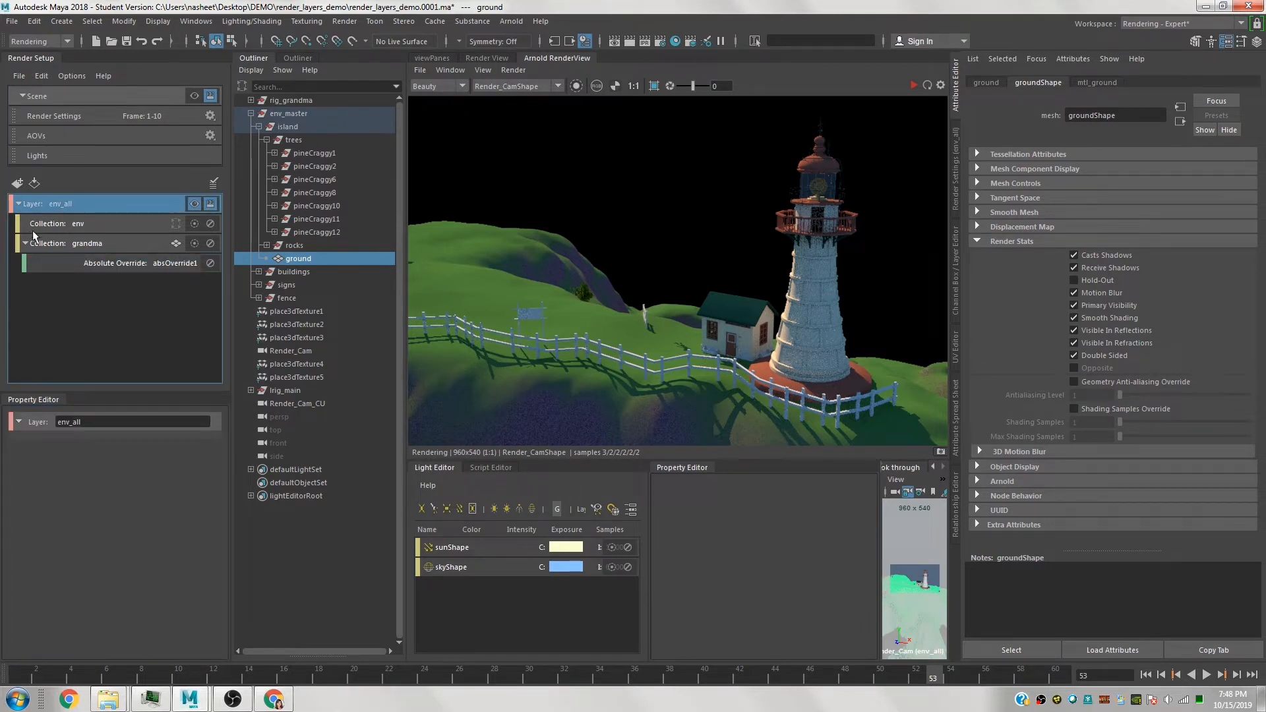
click(77, 243)
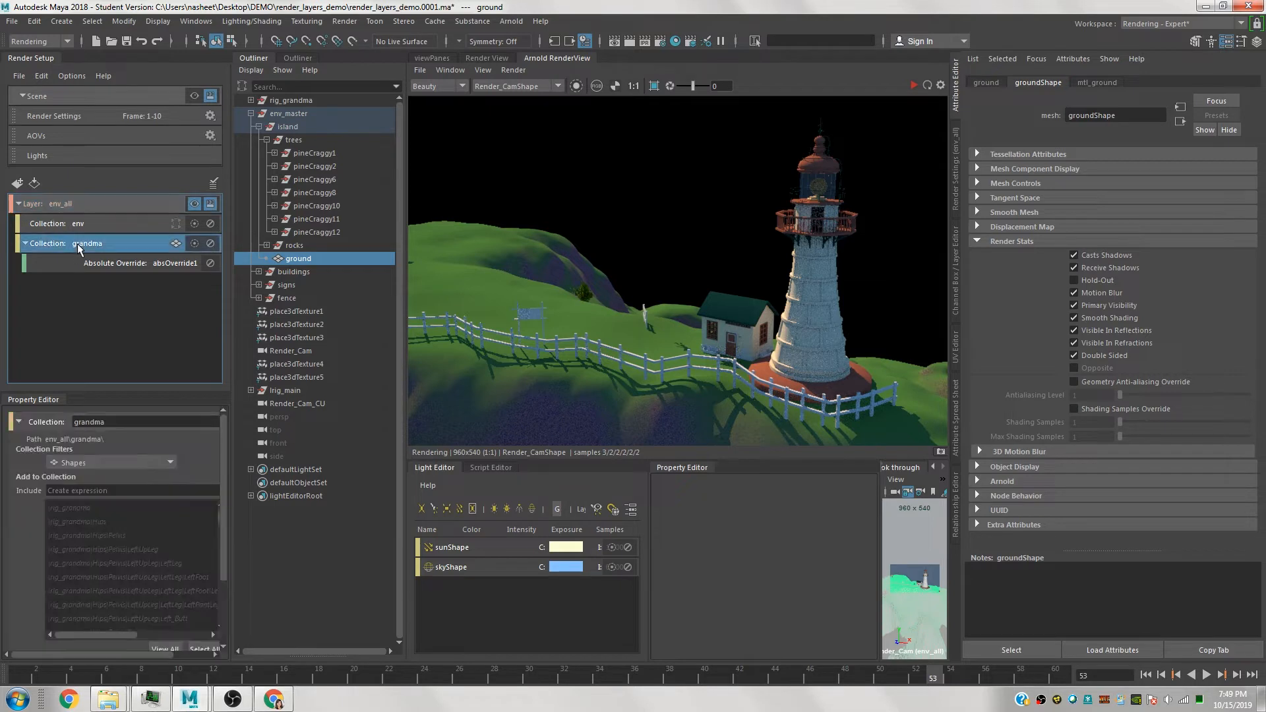
click(86, 224)
click(94, 205)
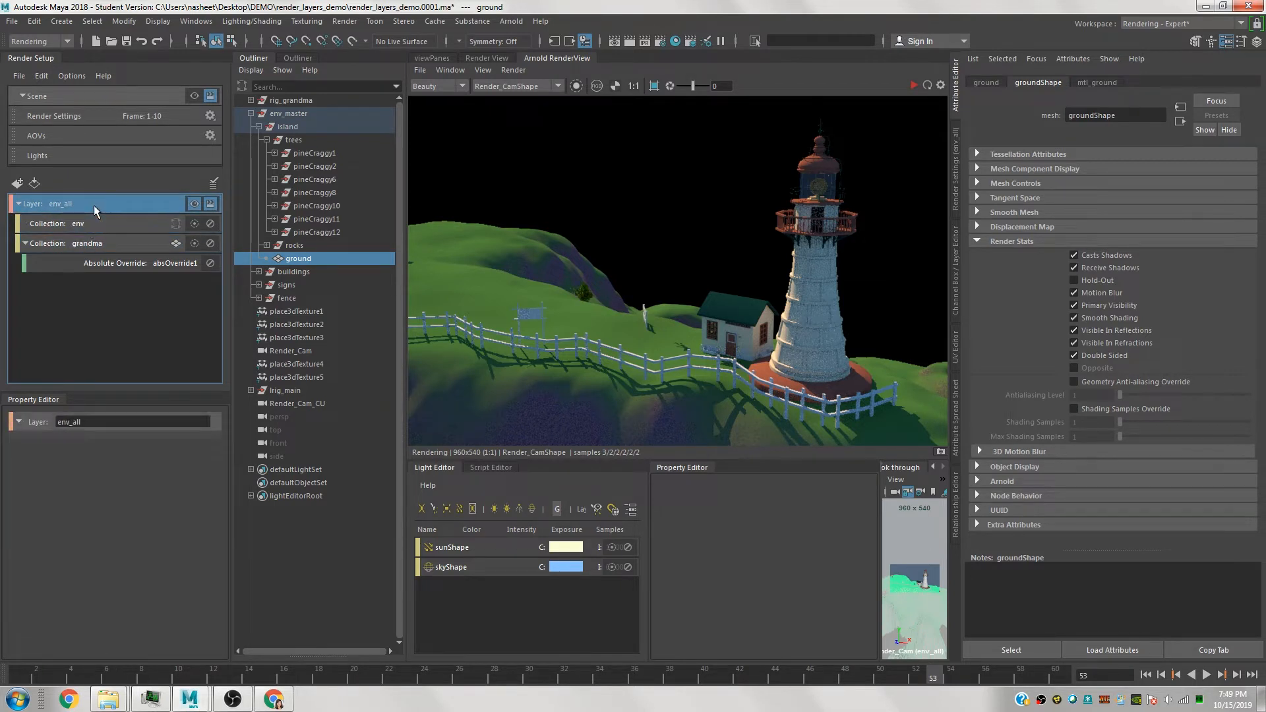
click(110, 322)
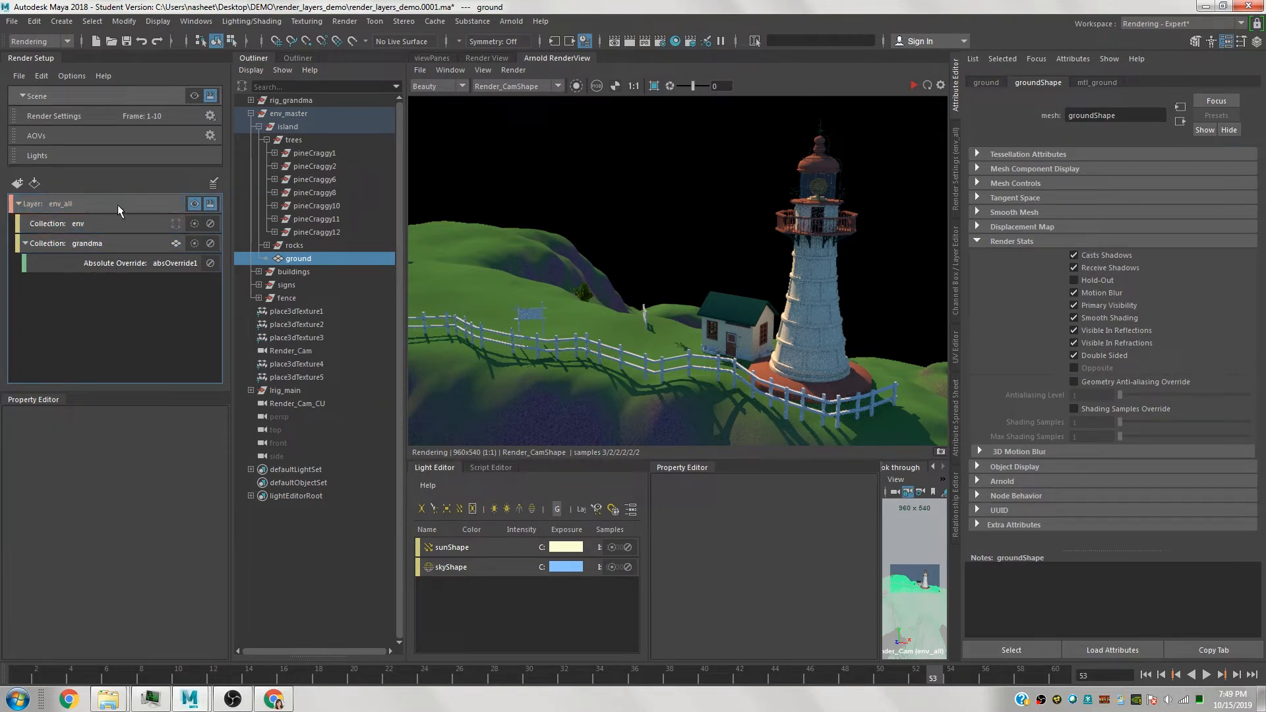
Duplicate the env_all layer and rename the copy char_grandma.
click(117, 205)
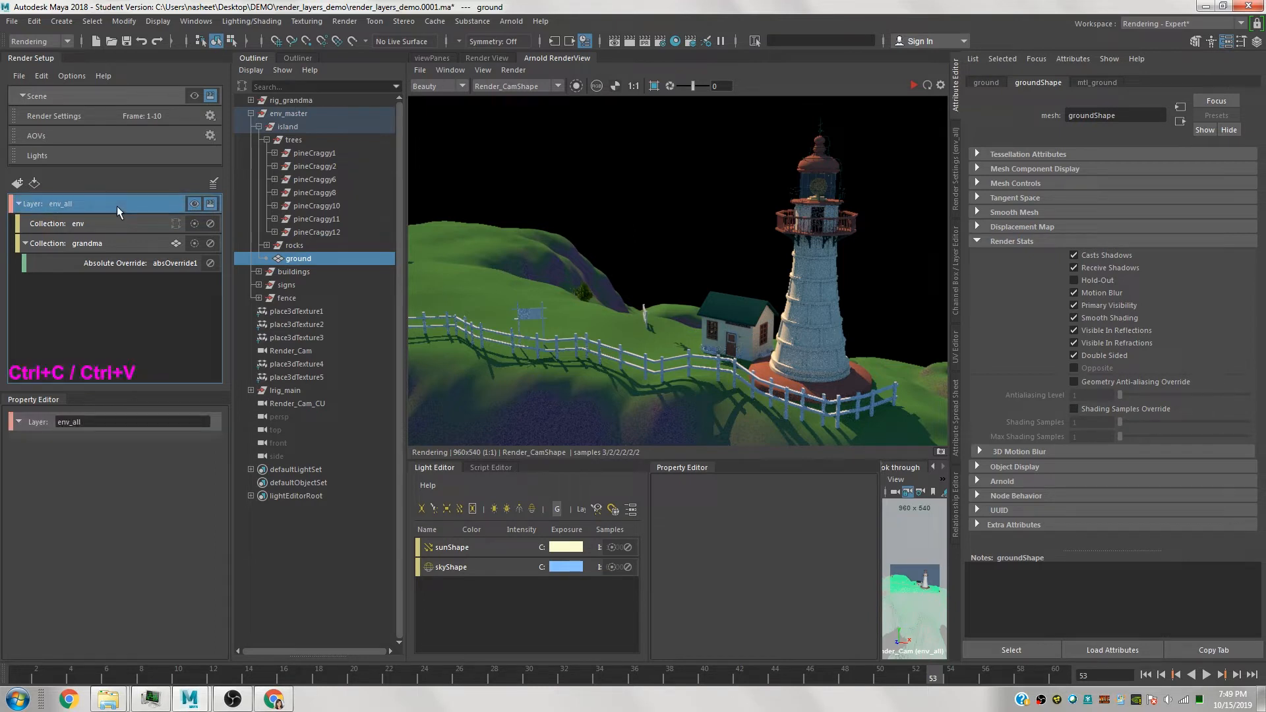
key(ctrl+c)
click(116, 306)
key(ctrl+v)
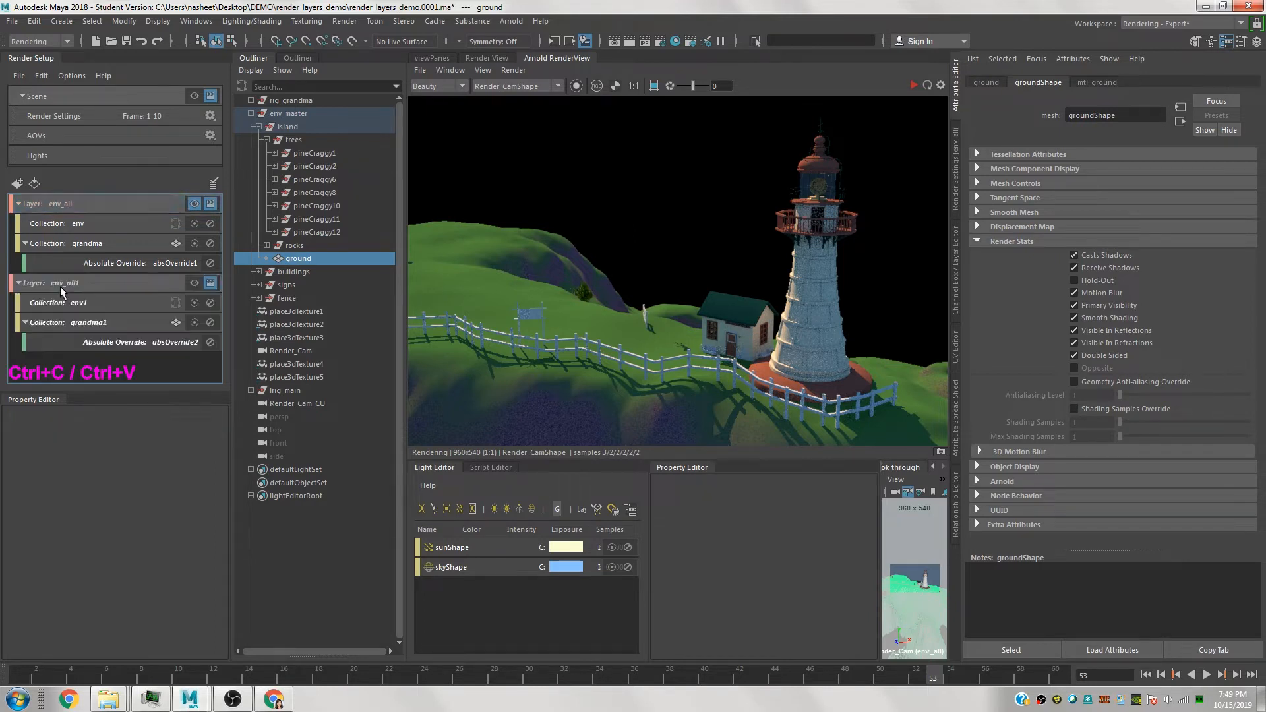
double_click(71, 284)
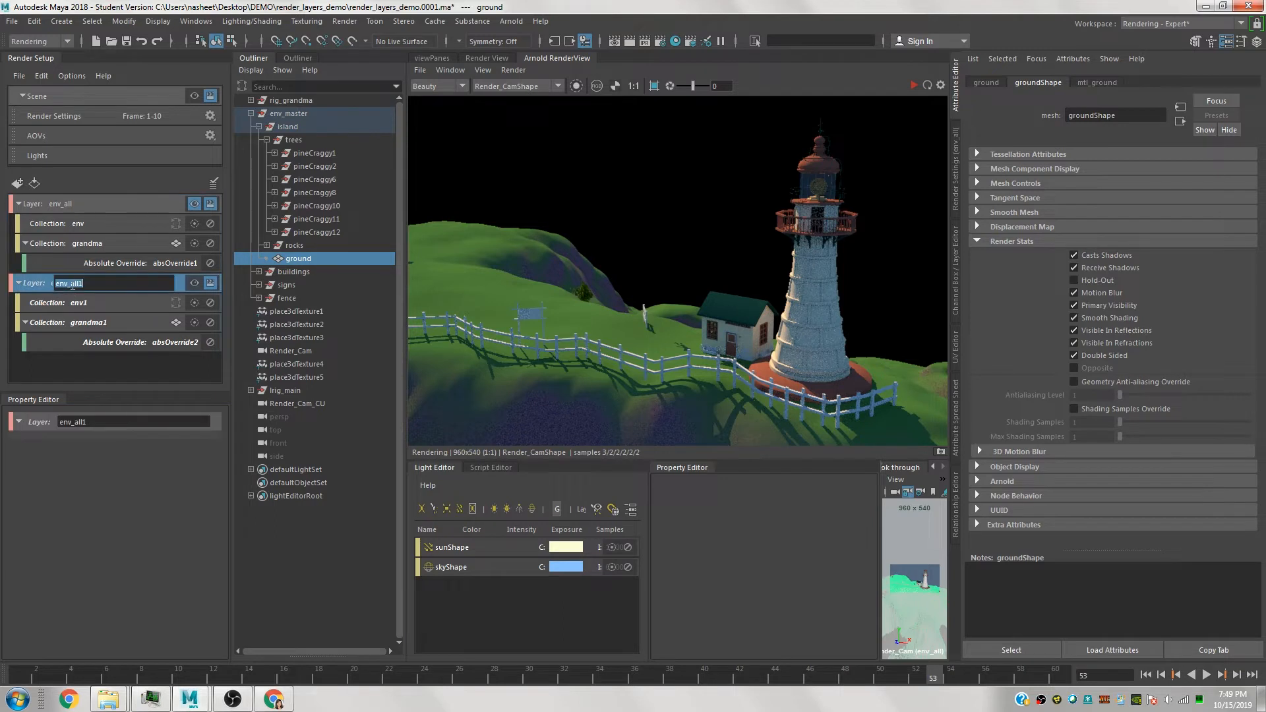
text(char_grandma)
key(Return)
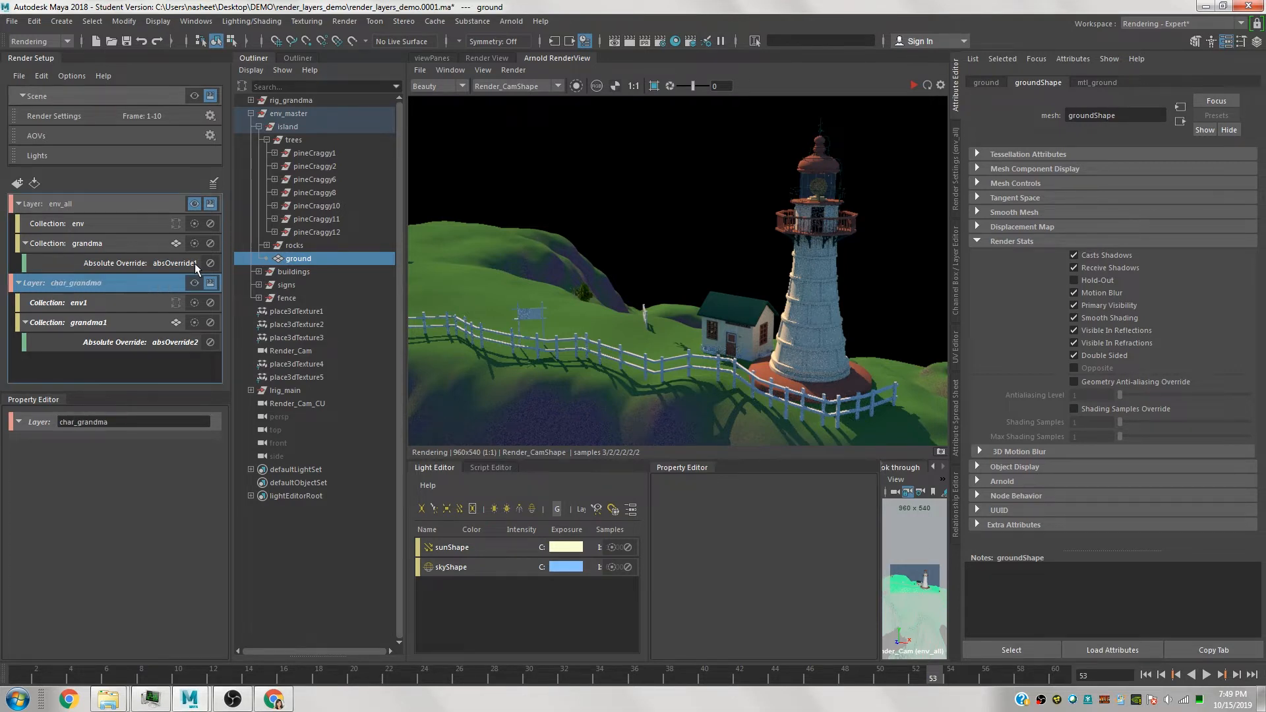
Move the Primary Visibility override in the char_grandma layer from the grandma1 collection to the env1 collection.
click(113, 342)
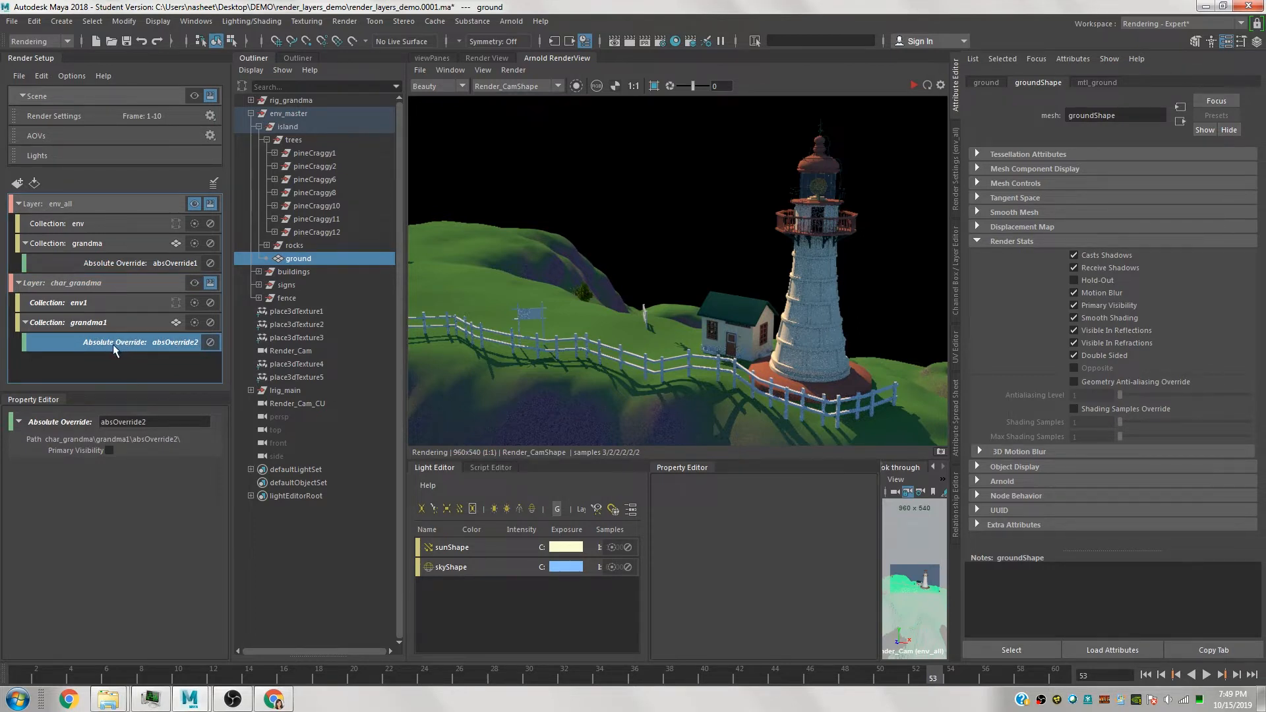
drag(114, 345, 110, 325)
drag(105, 307, 105, 306)
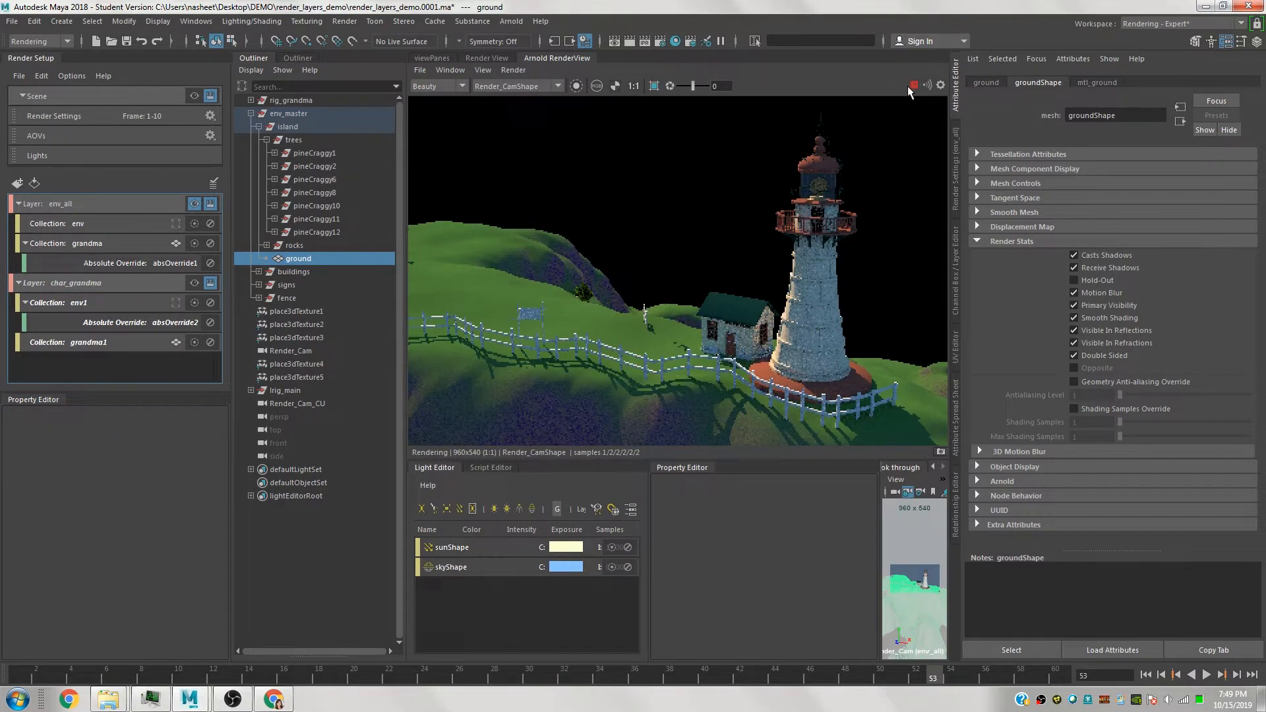
Make the char_grandma layer visible, check its Arnold render, and return to the scene viewport.
click(194, 284)
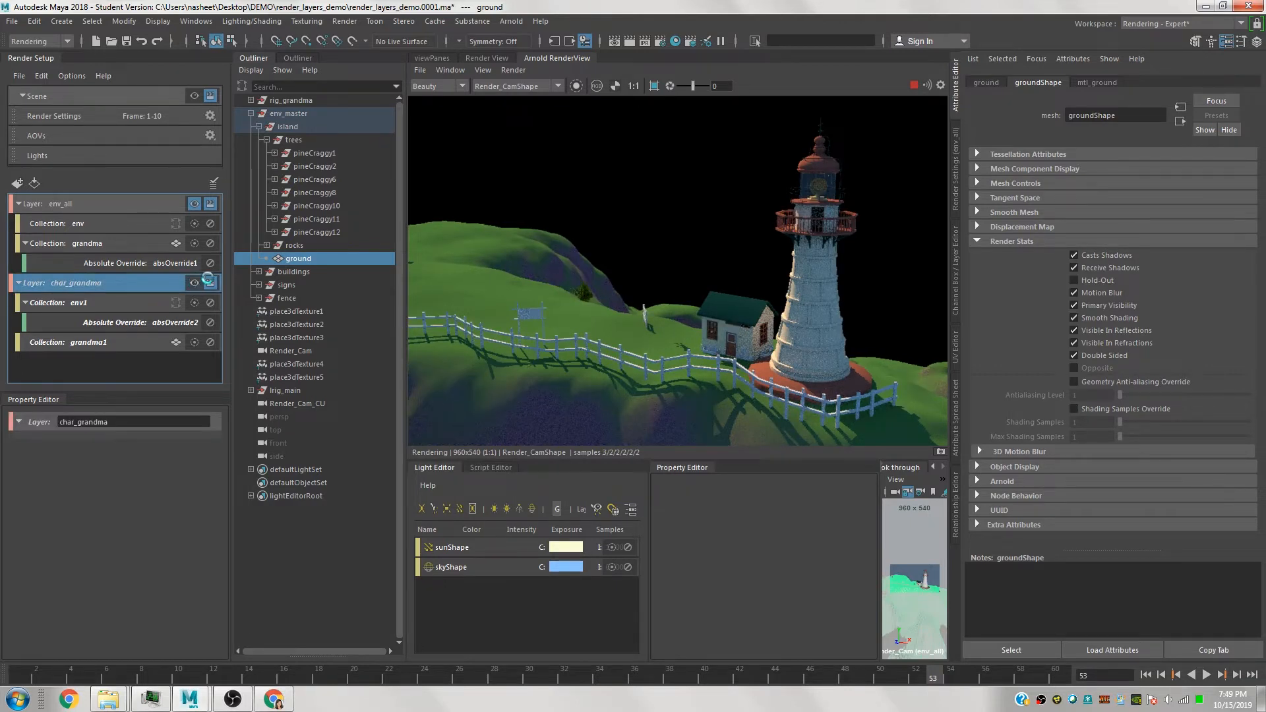
click(209, 282)
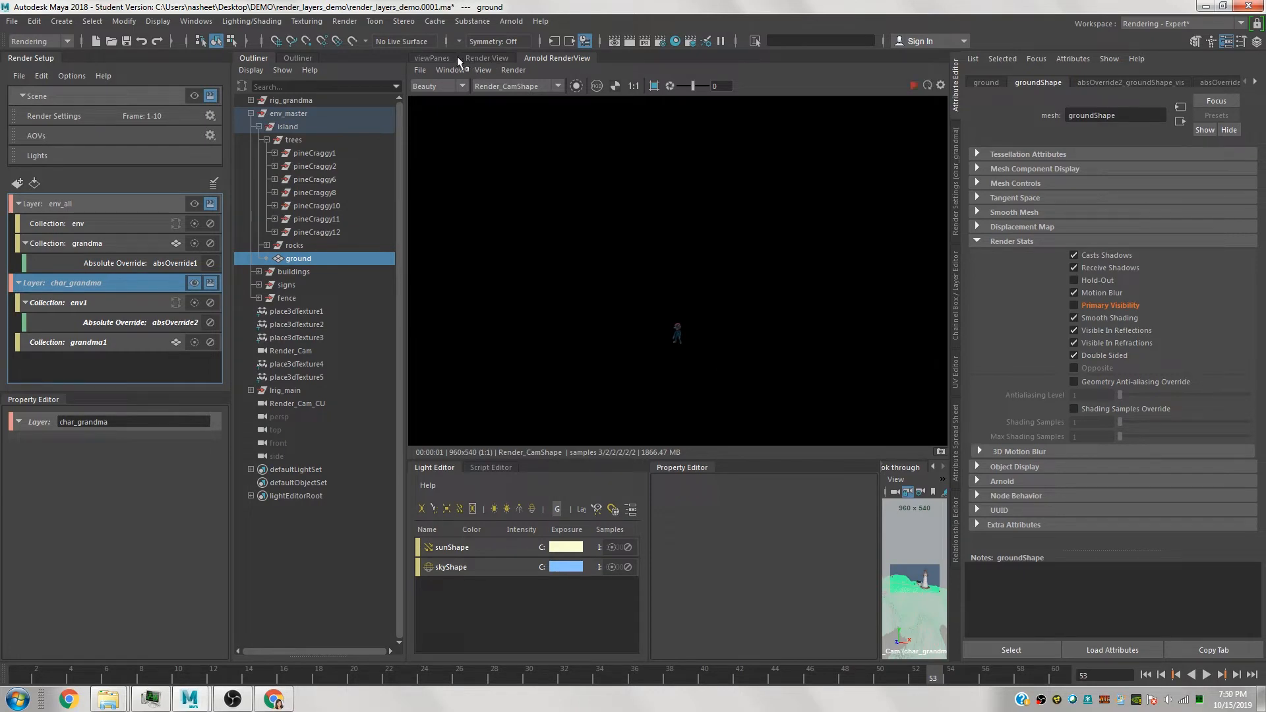
click(439, 59)
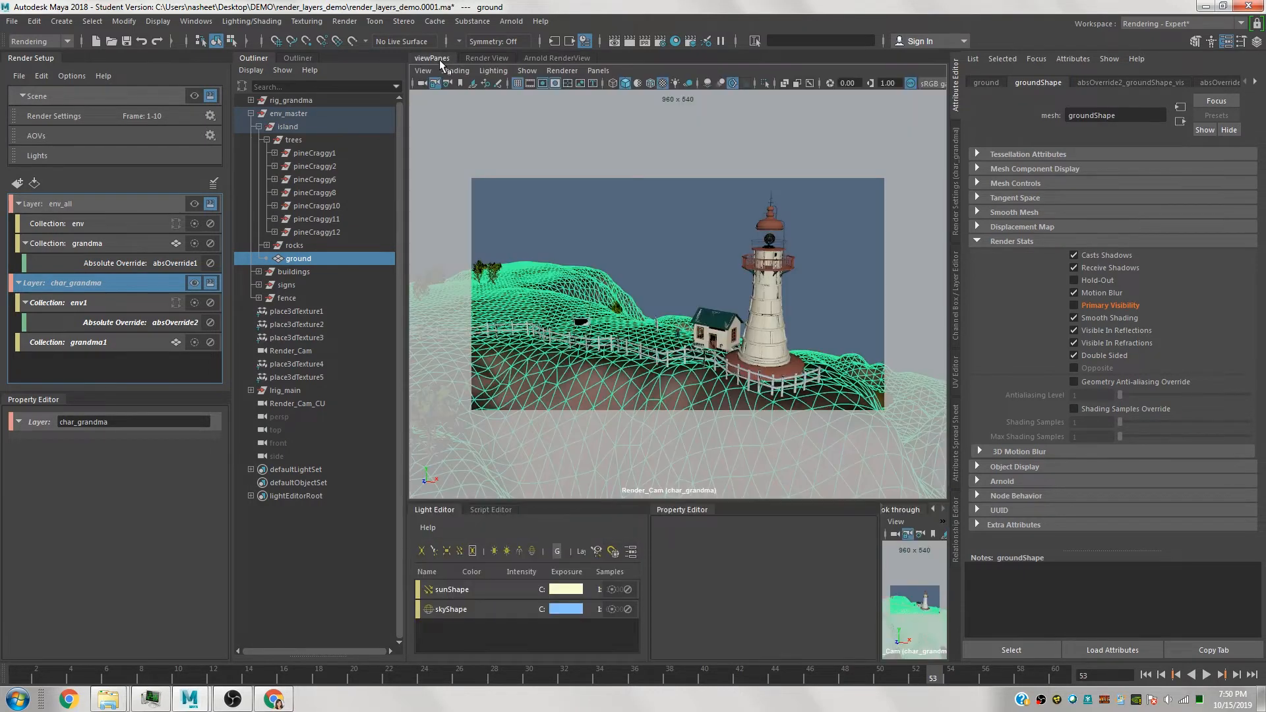
click(829, 276)
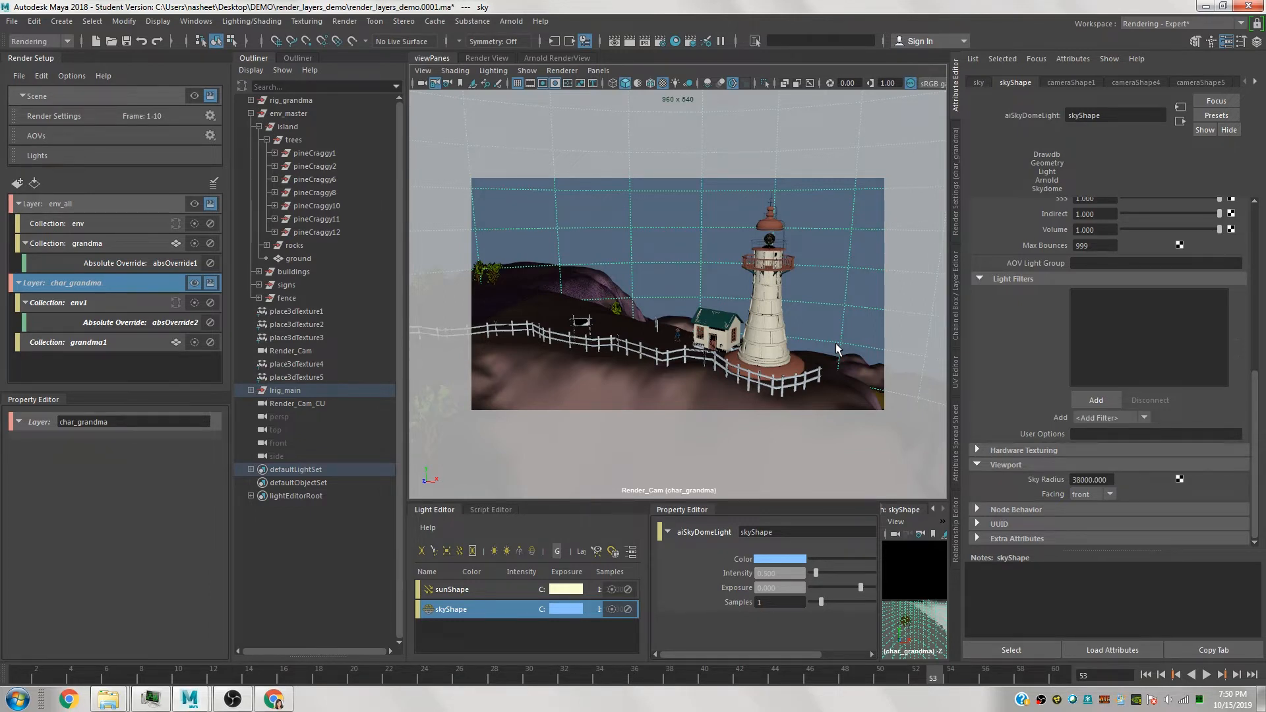
Duplicate the env_all layer again and rename the new copy cast_shad.
click(93, 206)
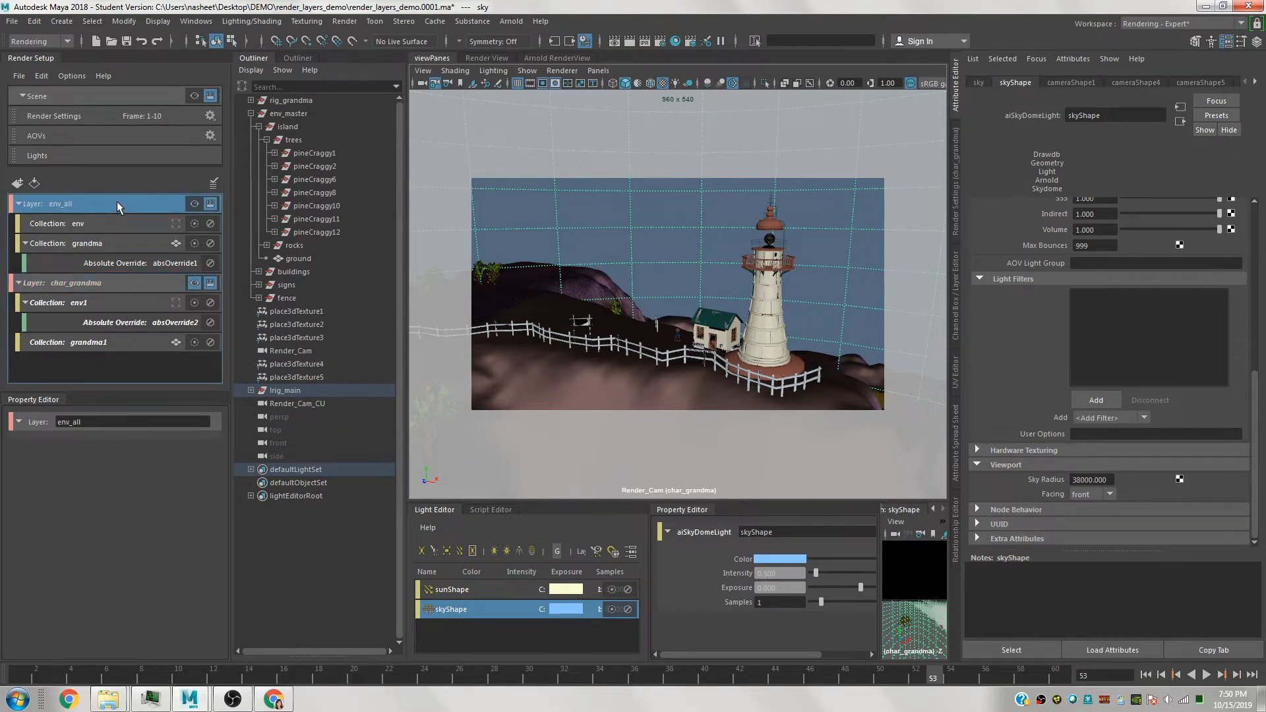
right_click(116, 201)
click(80, 201)
click(102, 384)
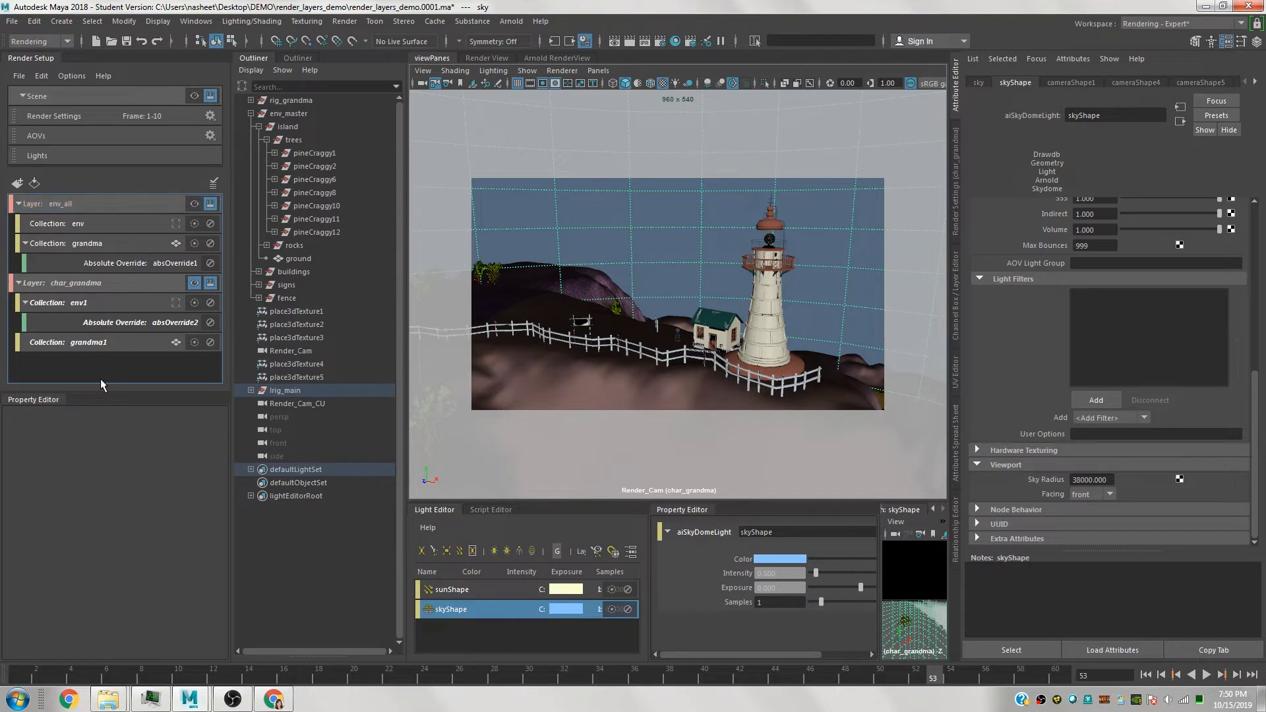
key(ctrl+v)
double_click(80, 363)
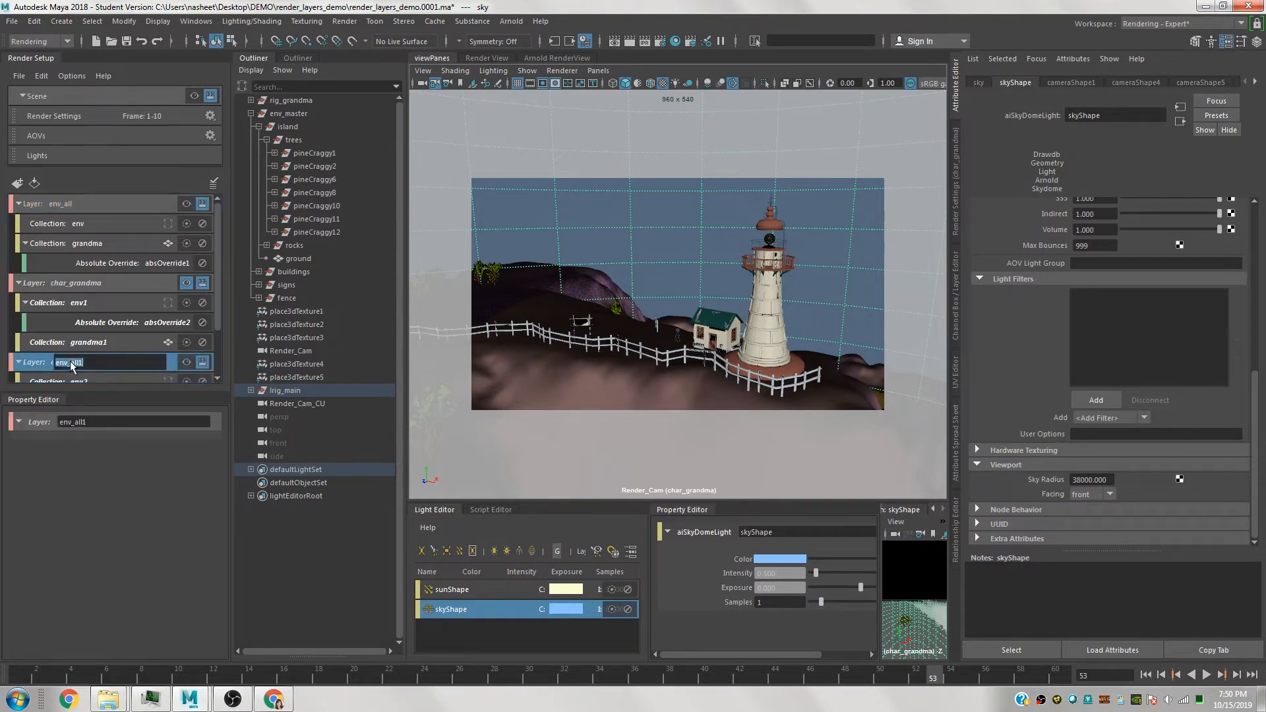
text(cast_shad)
key(Return)
scroll(106, 329, down, 1)
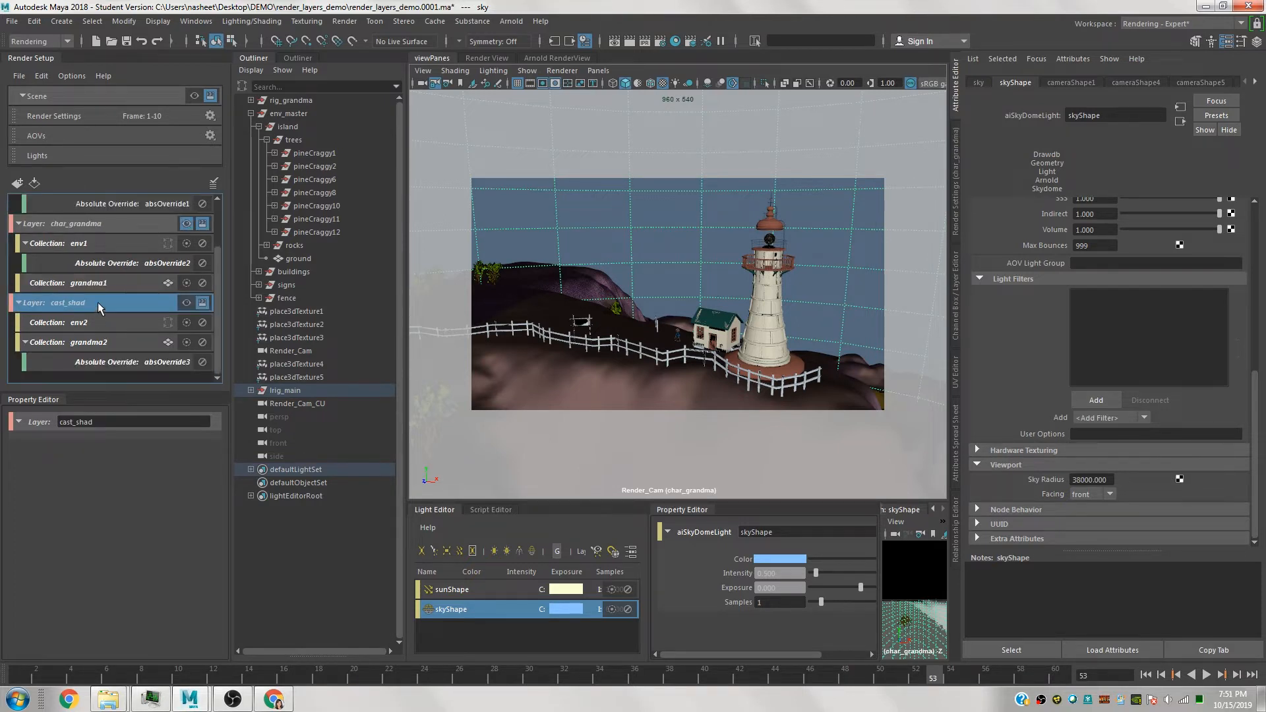
Create a material override on the cast_shad layer's env2 collection and assign a new aiShadowMatte shader to it.
click(99, 323)
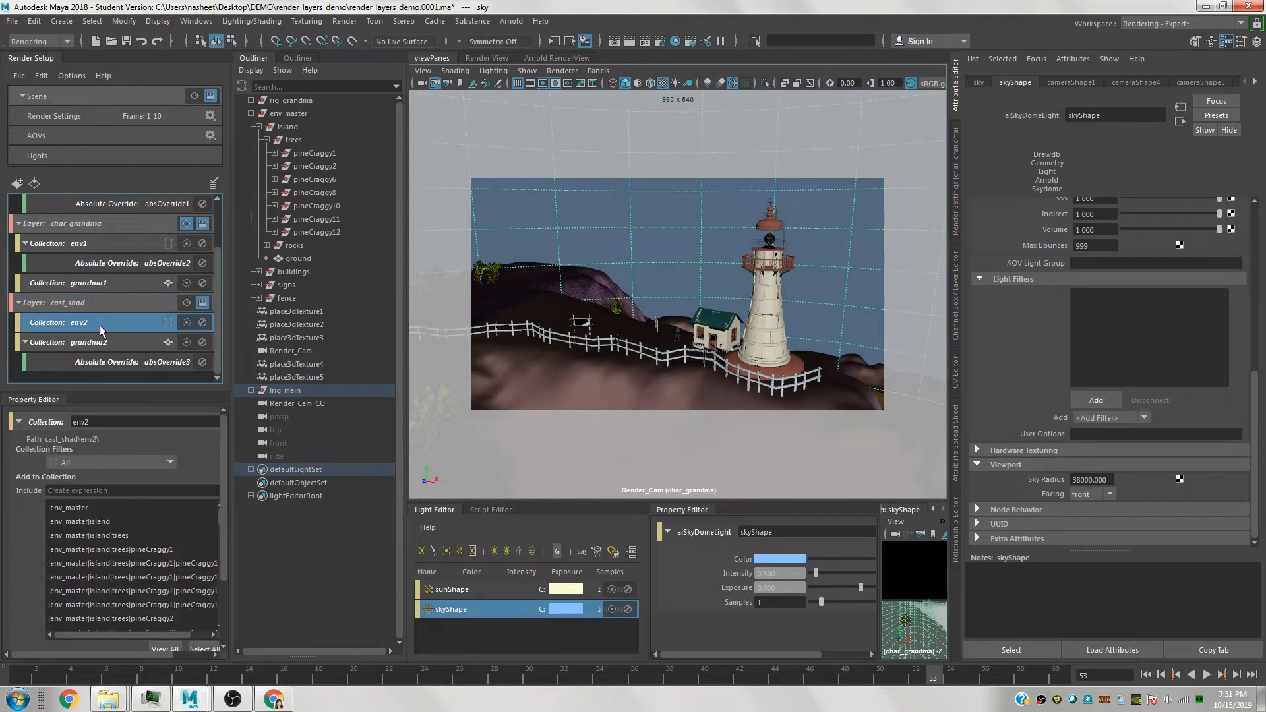
right_click(105, 323)
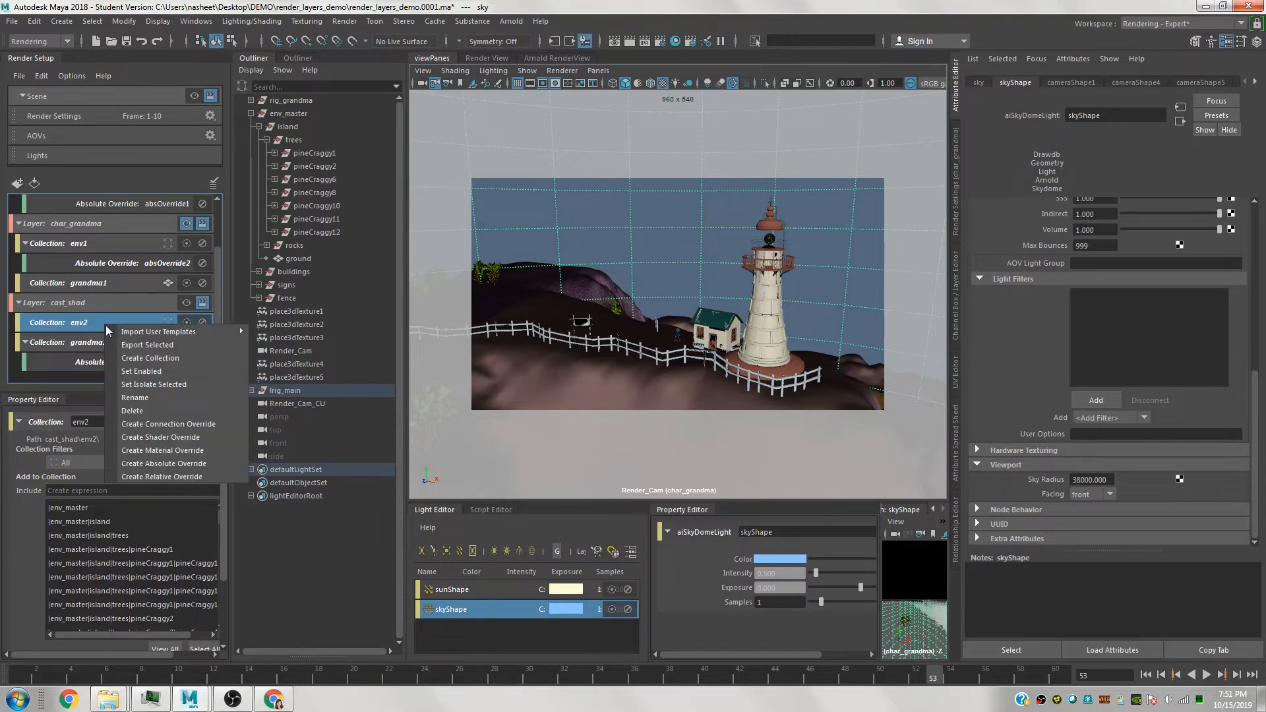
click(170, 449)
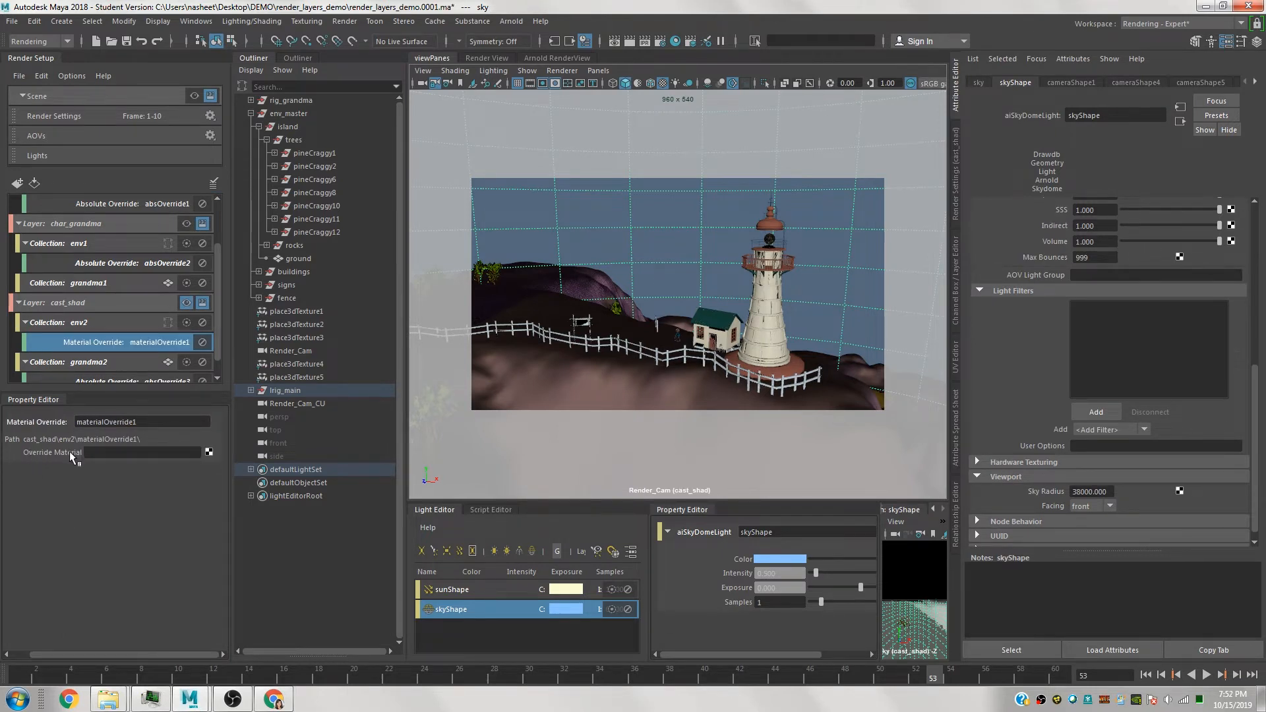
click(209, 453)
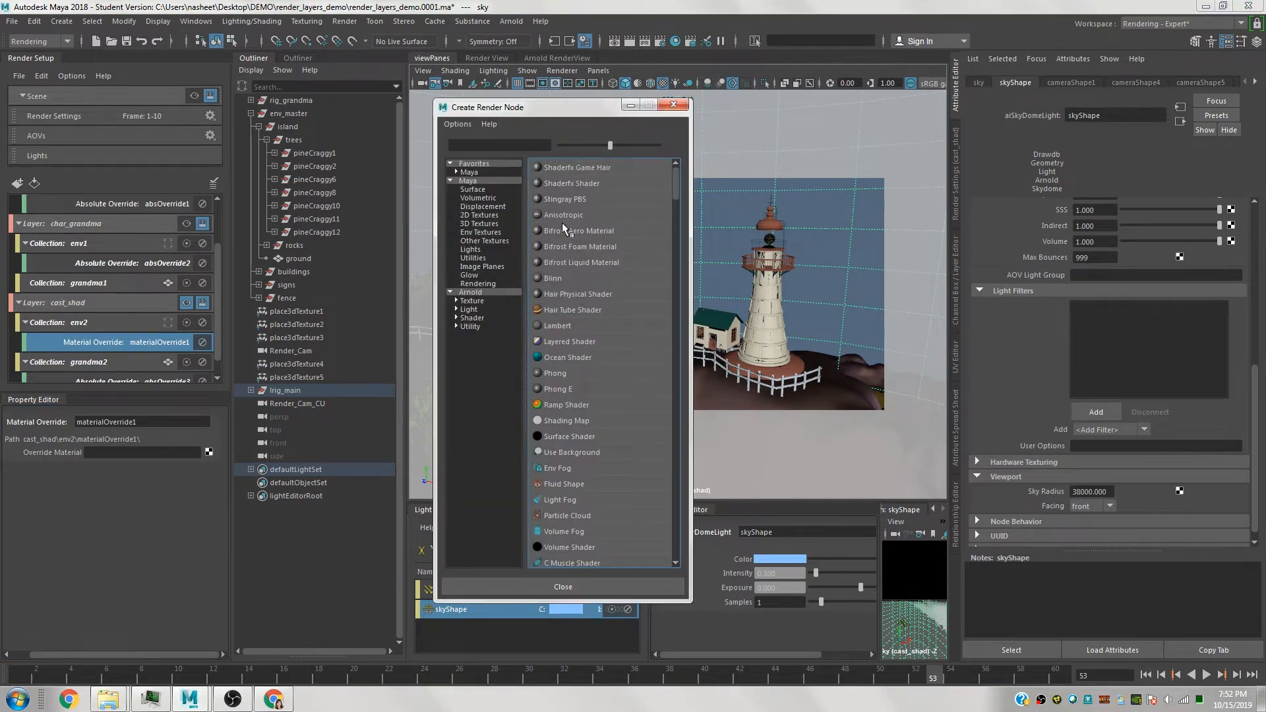
click(472, 317)
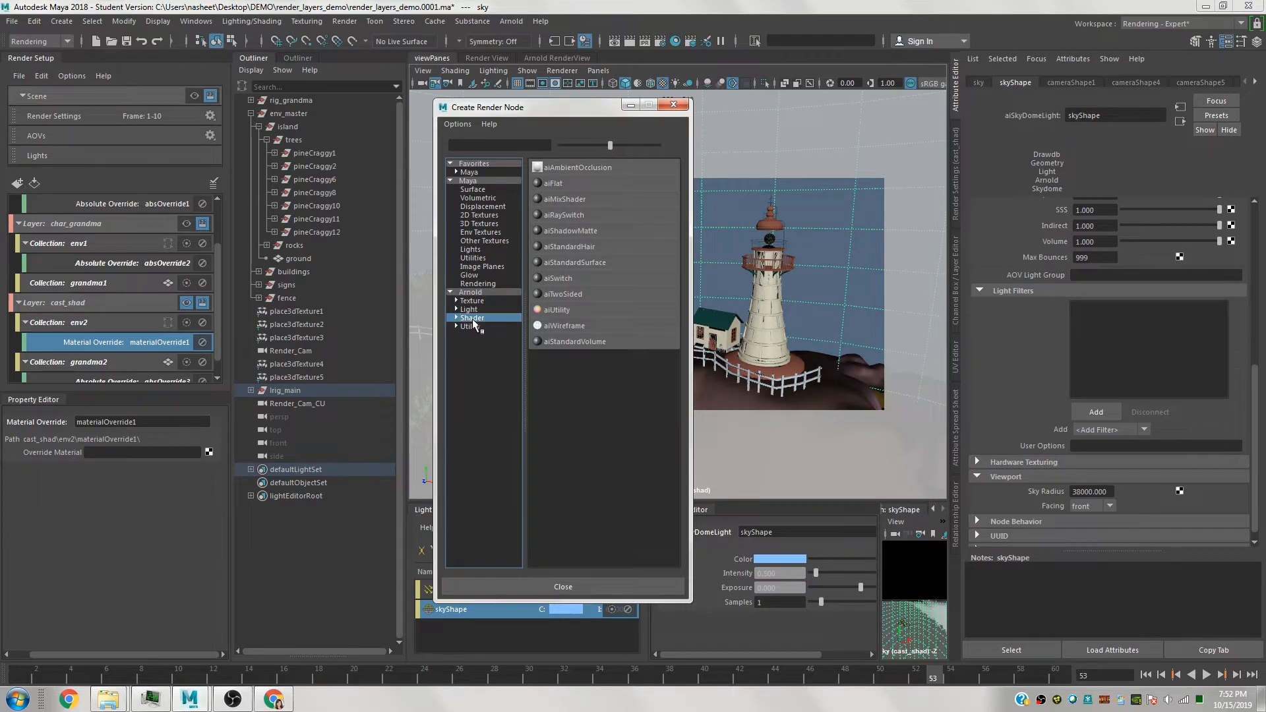
click(577, 230)
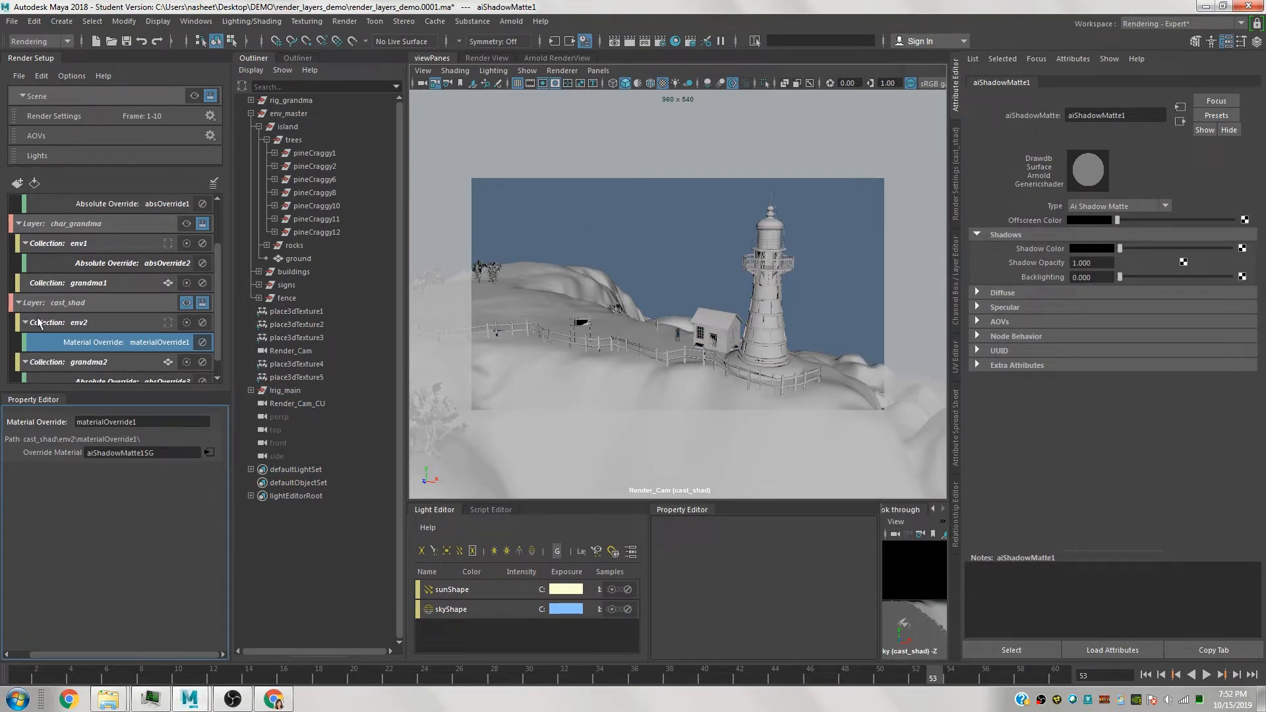
Render the cast_shad layer in the Arnold RenderView and examine the shadows in its alpha channel.
scroll(112, 361, down, 1)
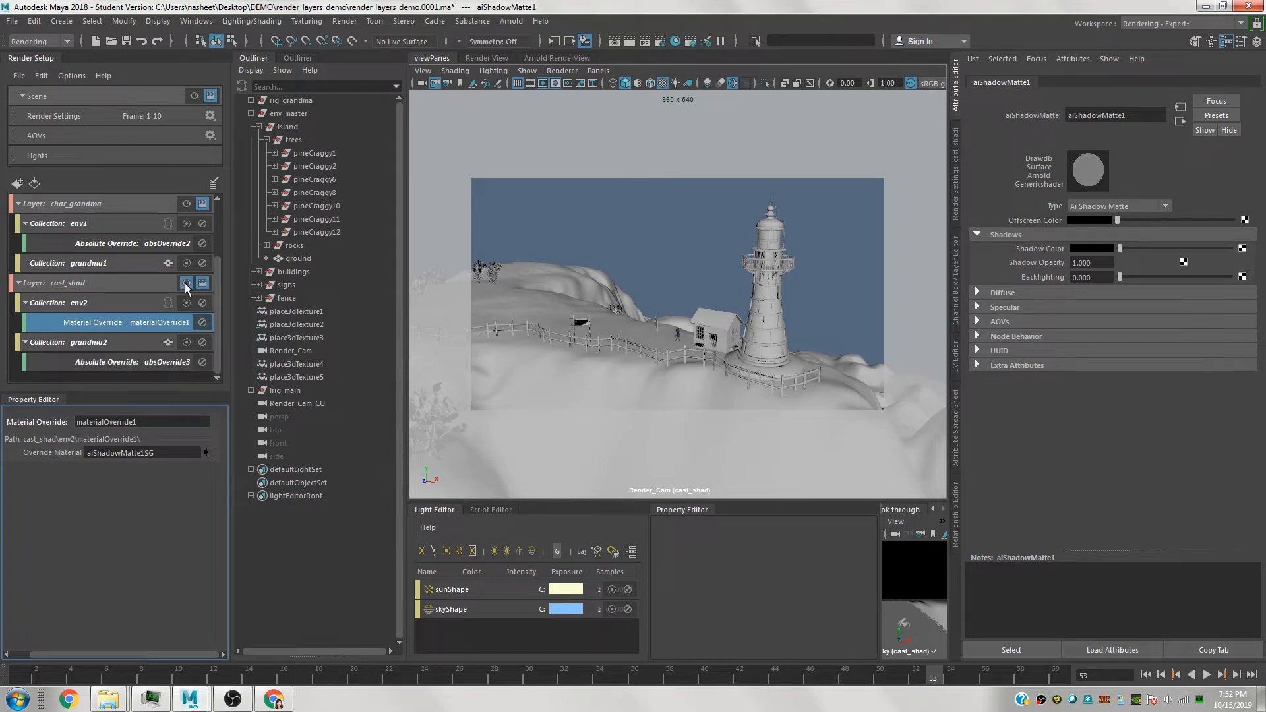
click(557, 58)
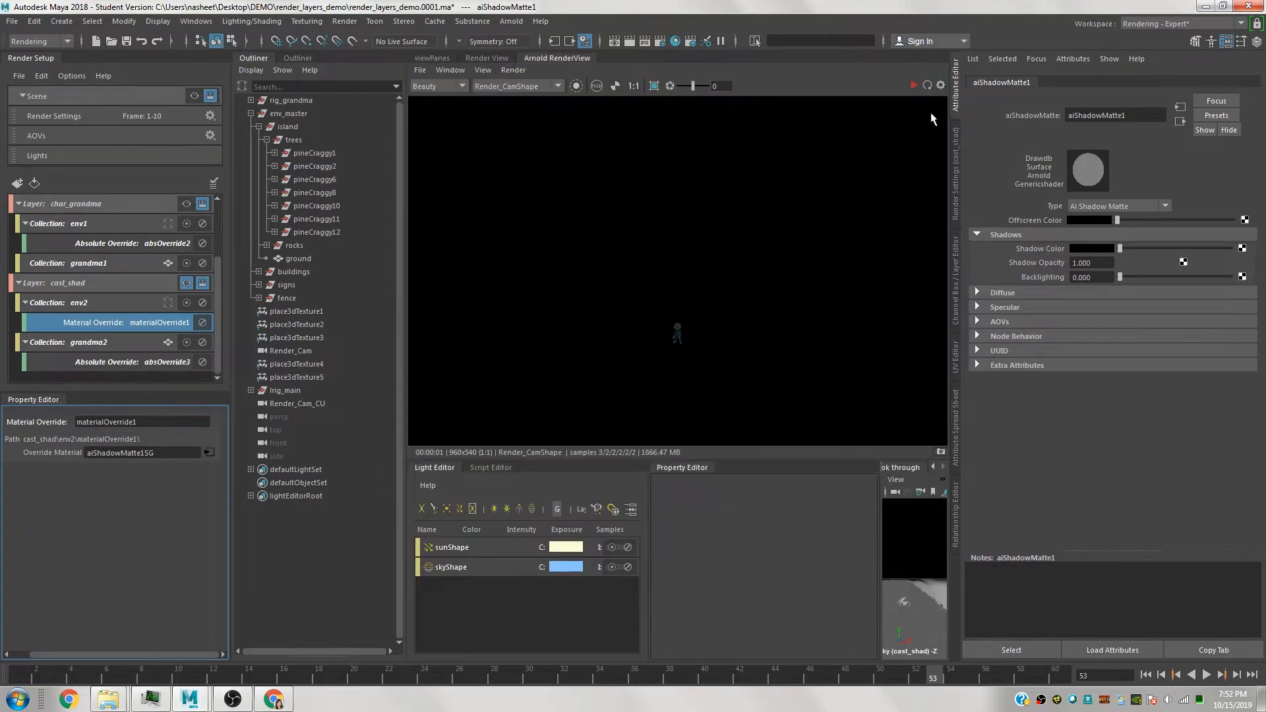
click(915, 84)
click(596, 86)
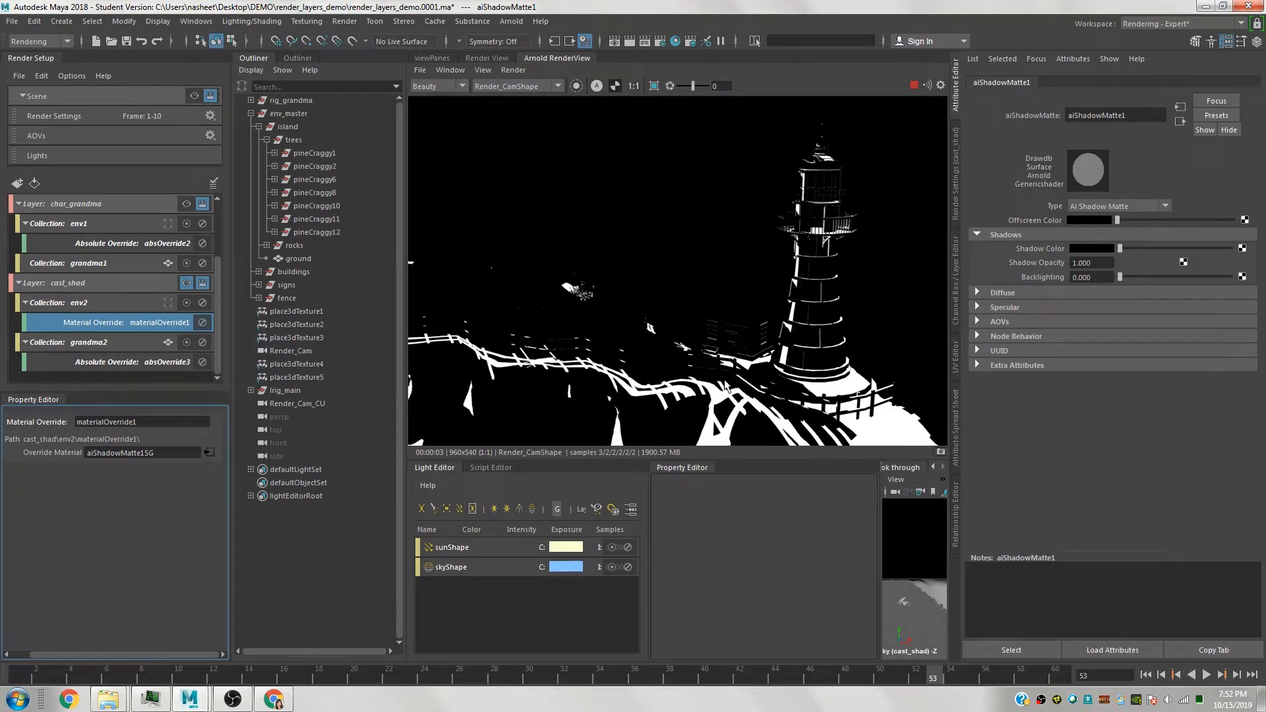
scroll(741, 400, up, 2)
scroll(741, 395, down, 2)
scroll(741, 395, up, 1)
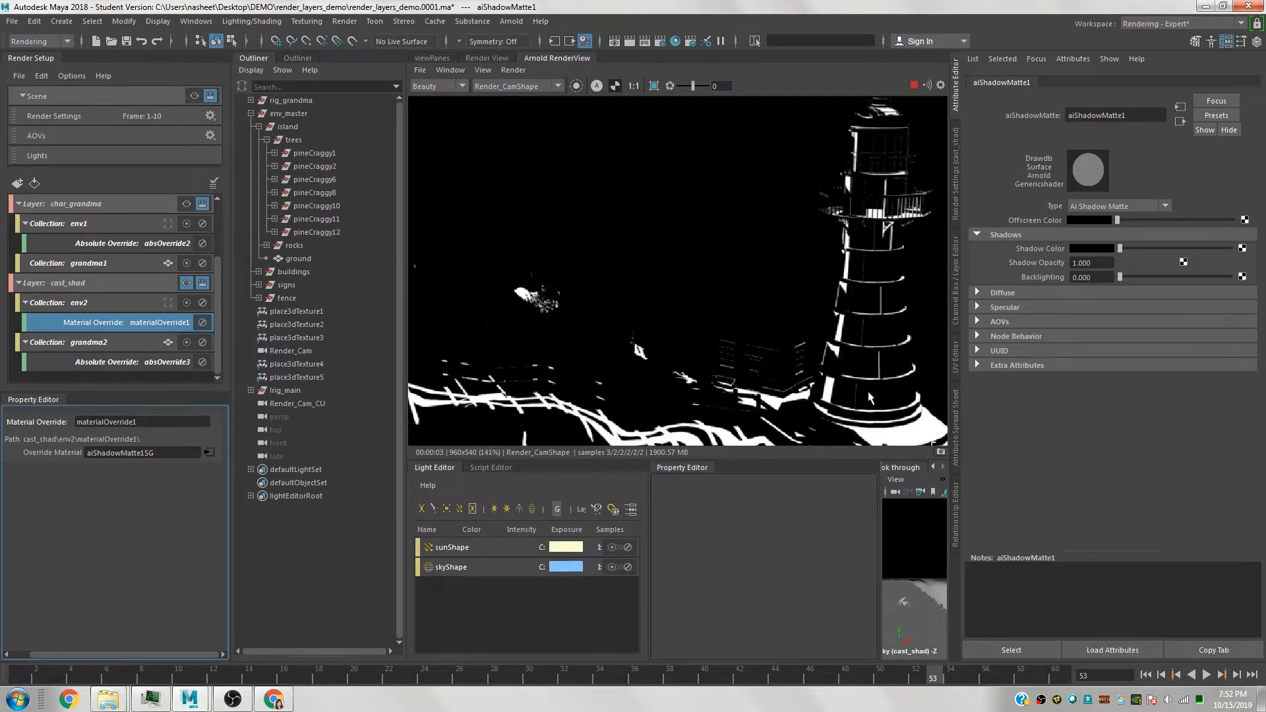
scroll(898, 352, down, 1)
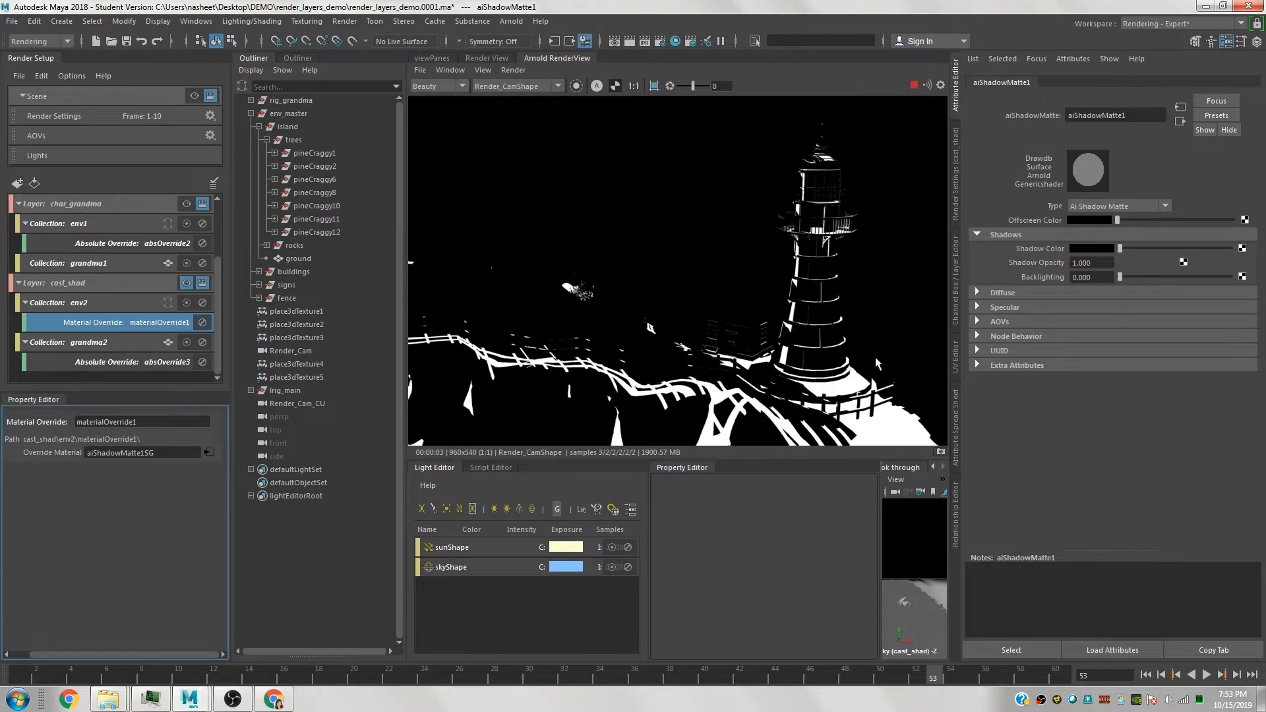
scroll(698, 372, up, 2)
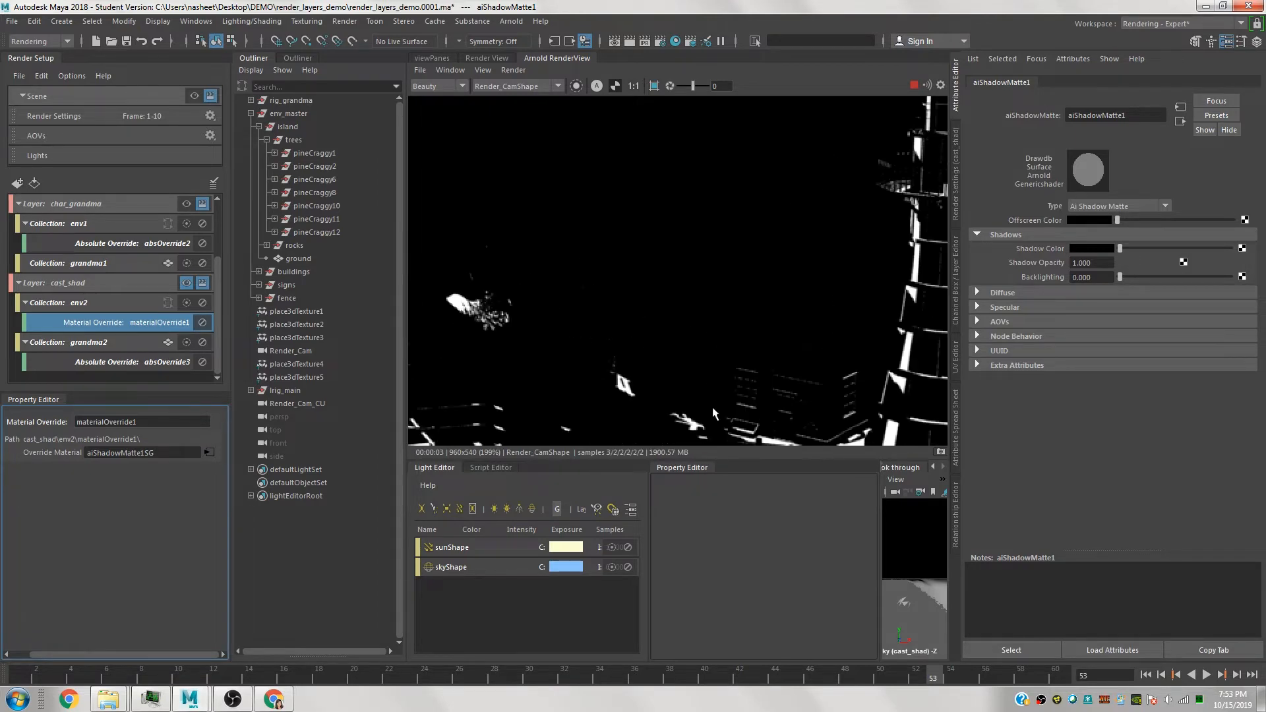
scroll(708, 425, down, 2)
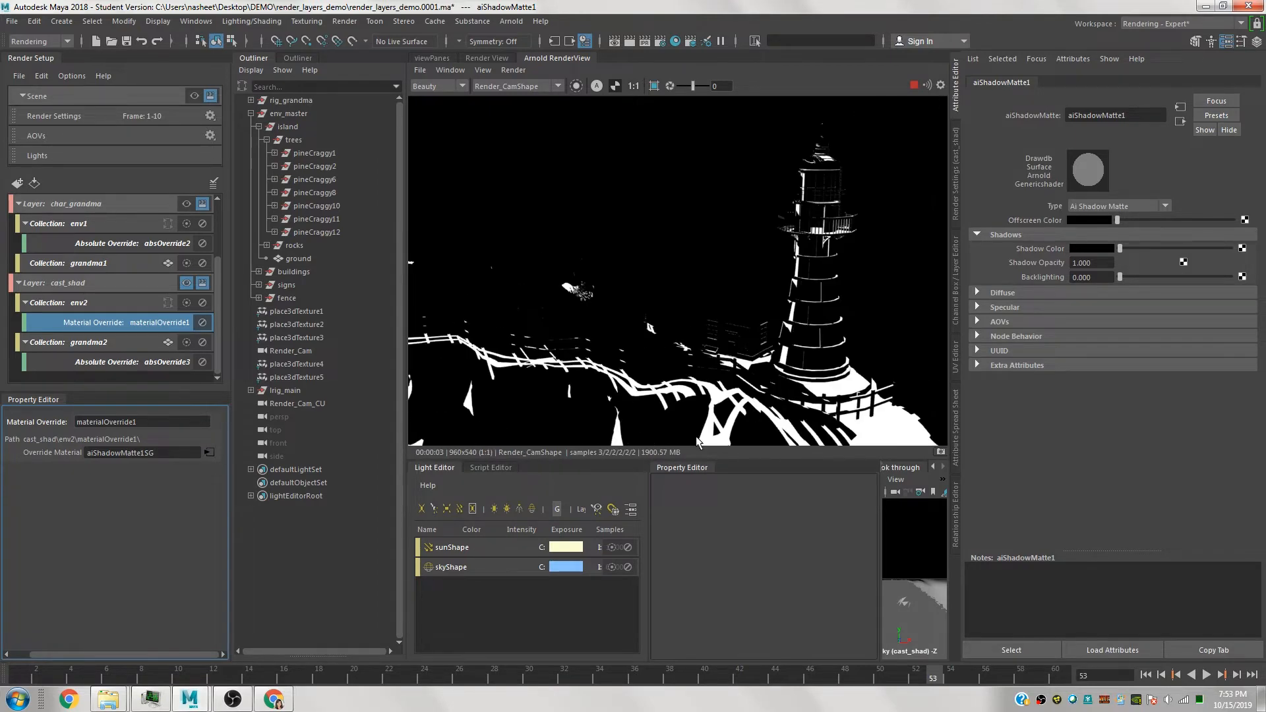
scroll(829, 359, down, 1)
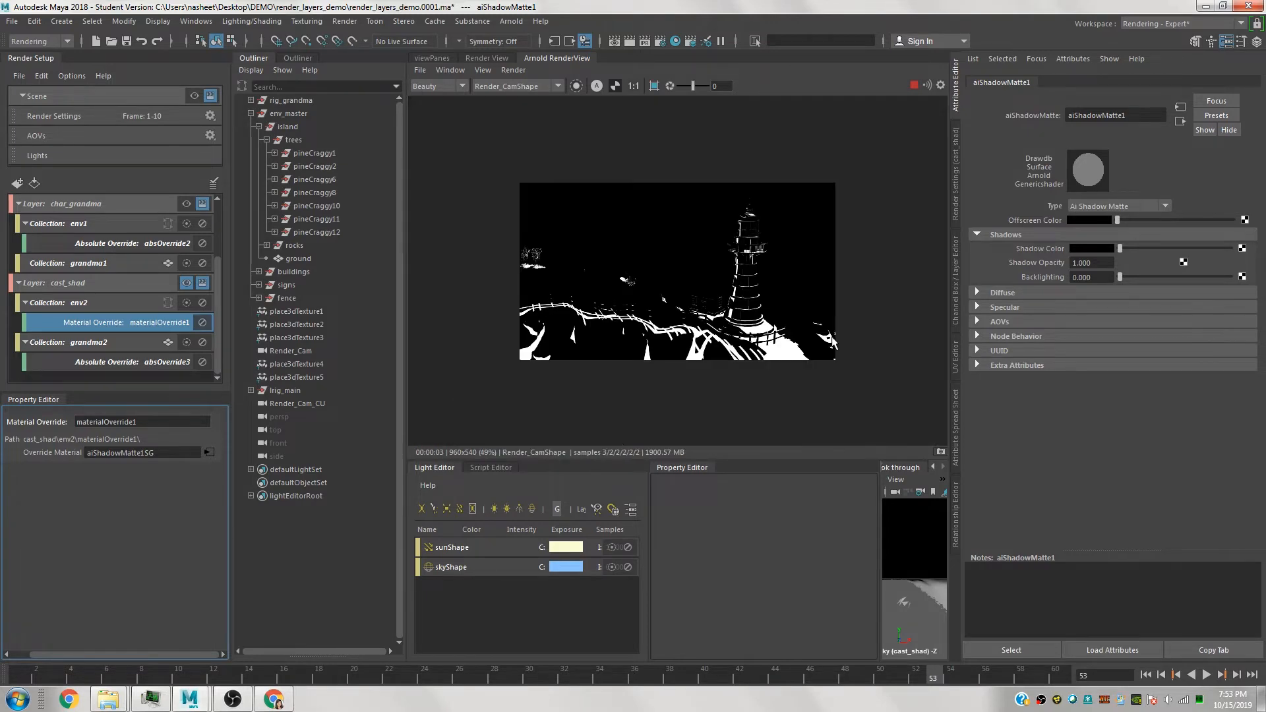
scroll(821, 350, up, 1)
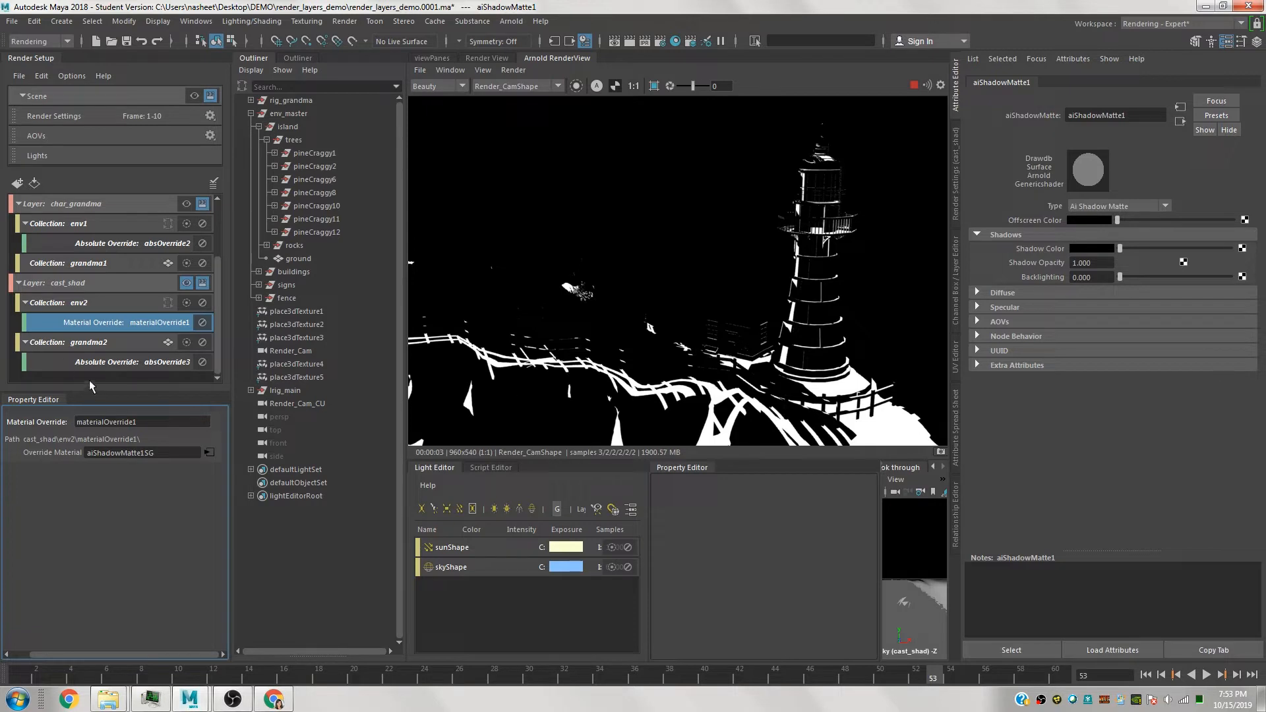
Create an absolute override on the cast_shad layer's env2 collection, keeping its default name.
click(79, 303)
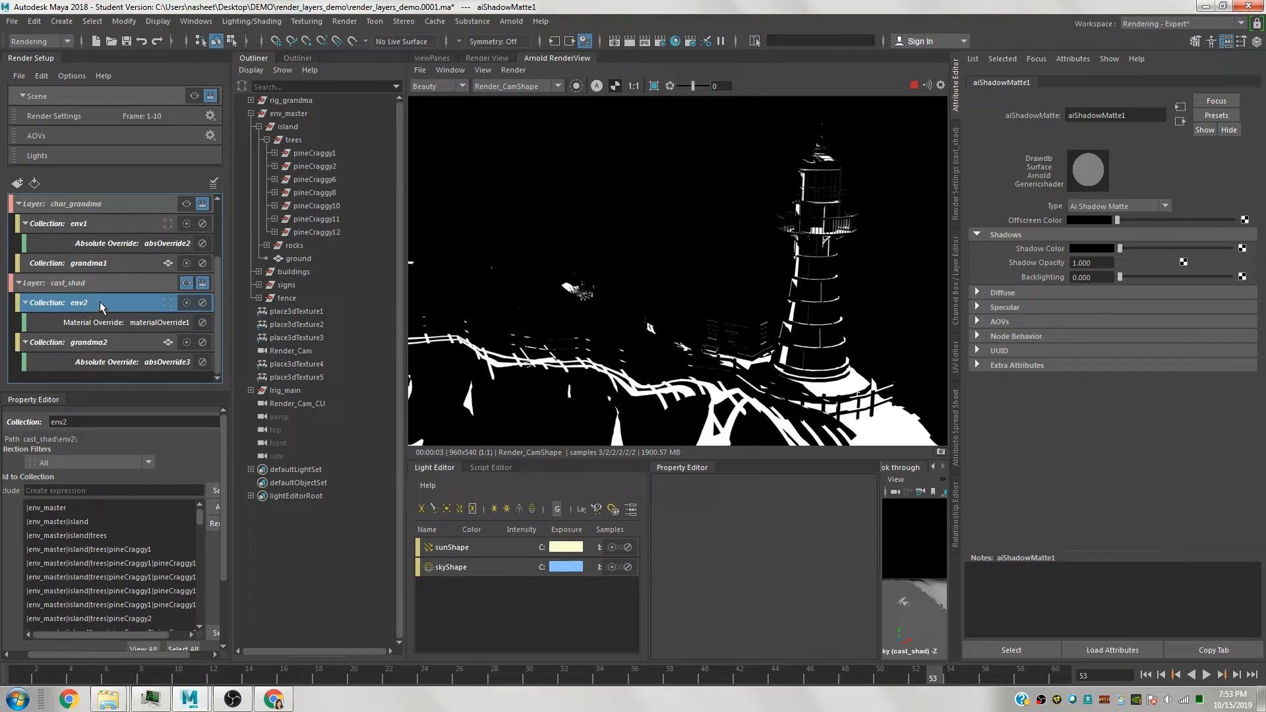
right_click(102, 306)
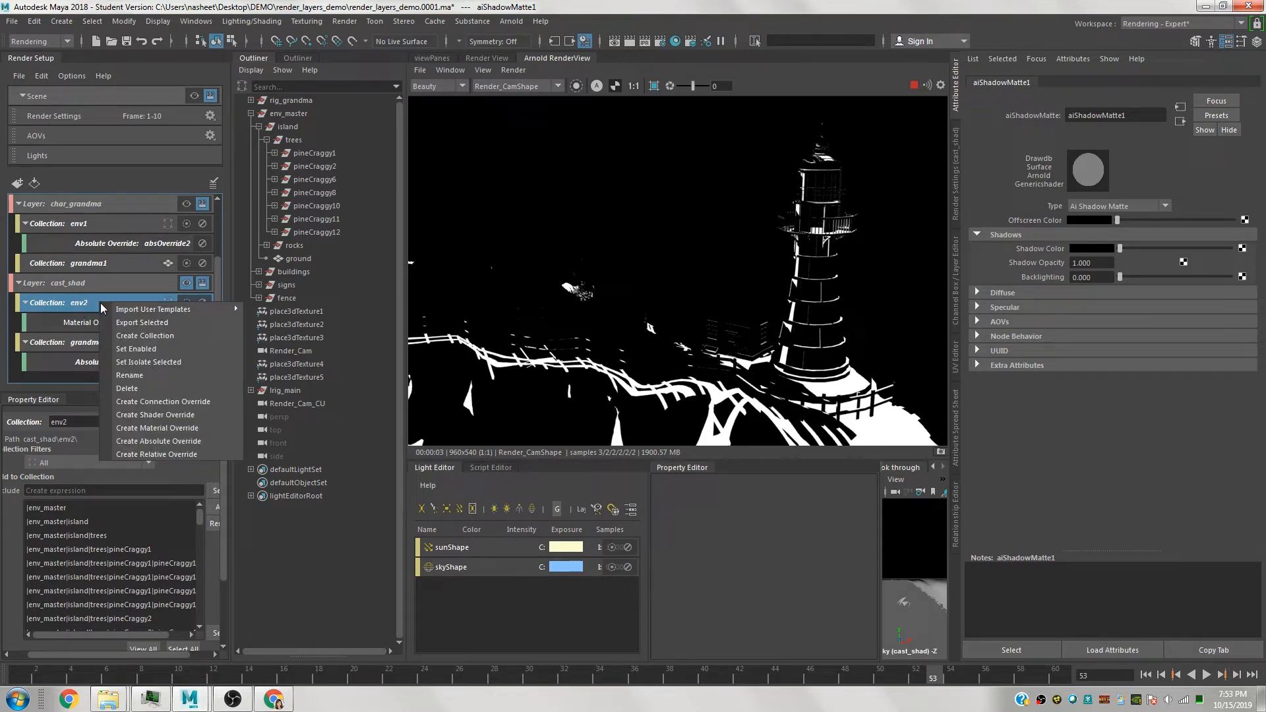
mouse_move(101, 305)
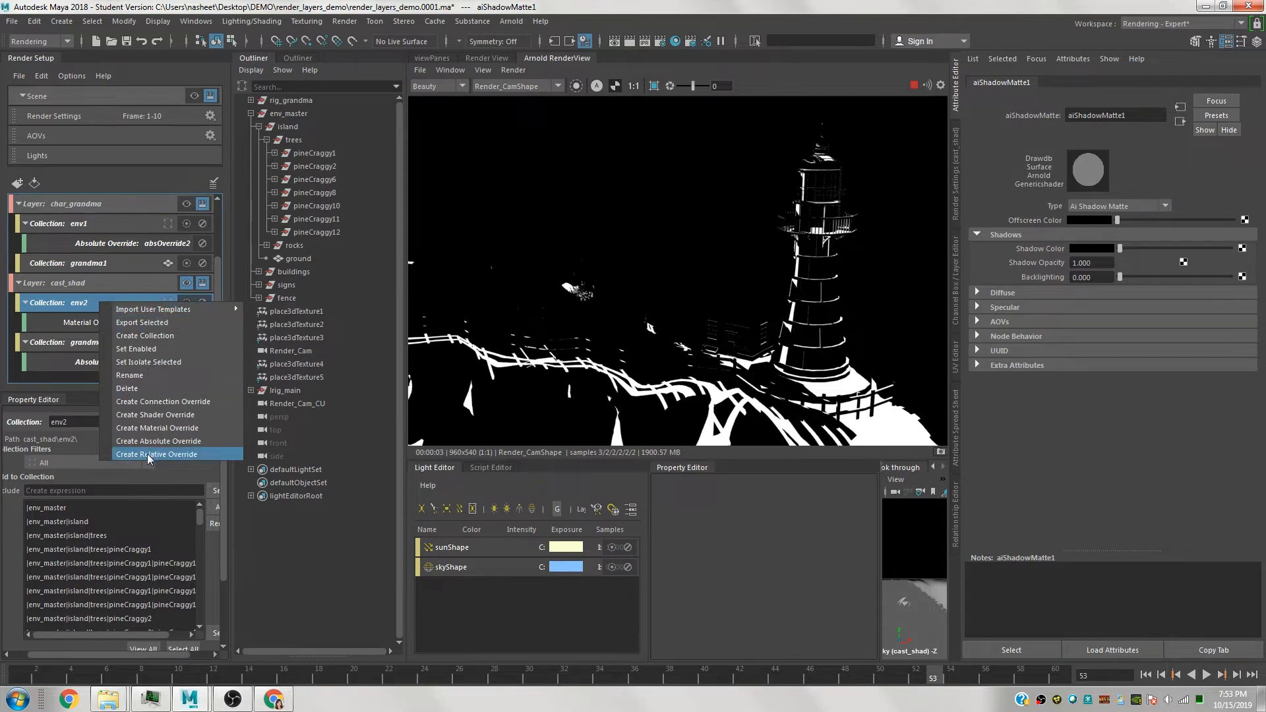
click(164, 441)
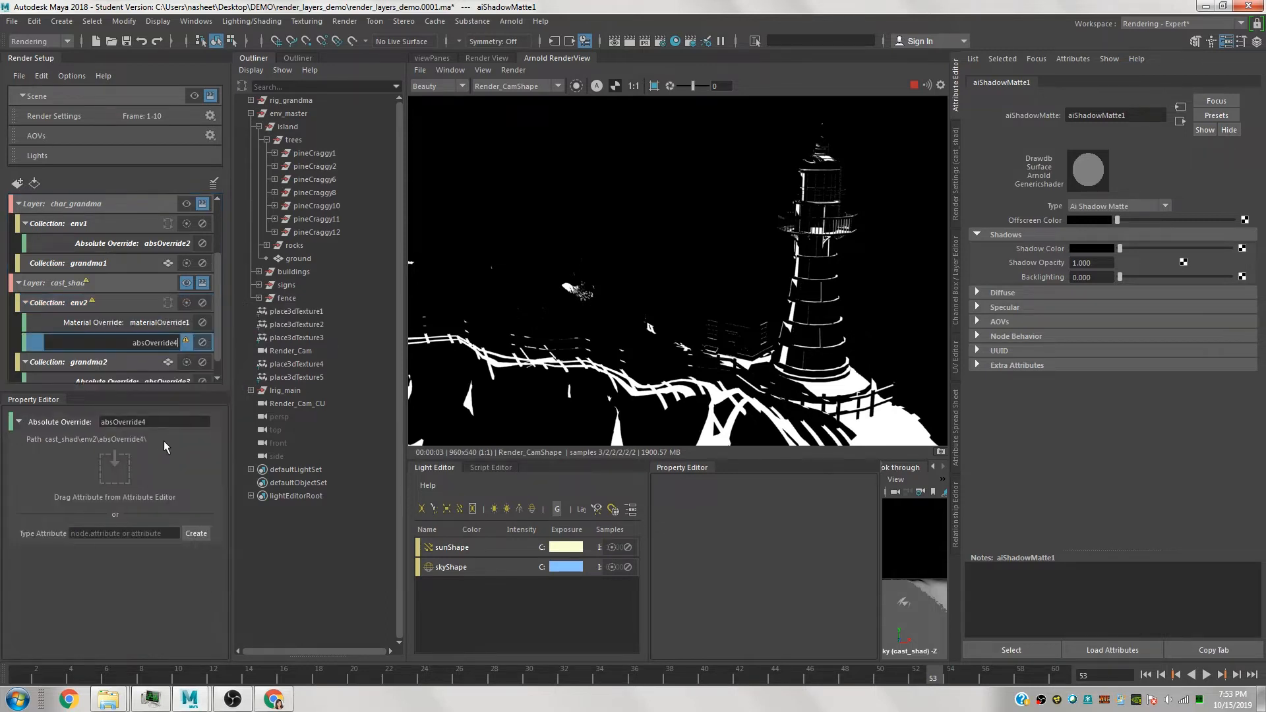
click(30, 345)
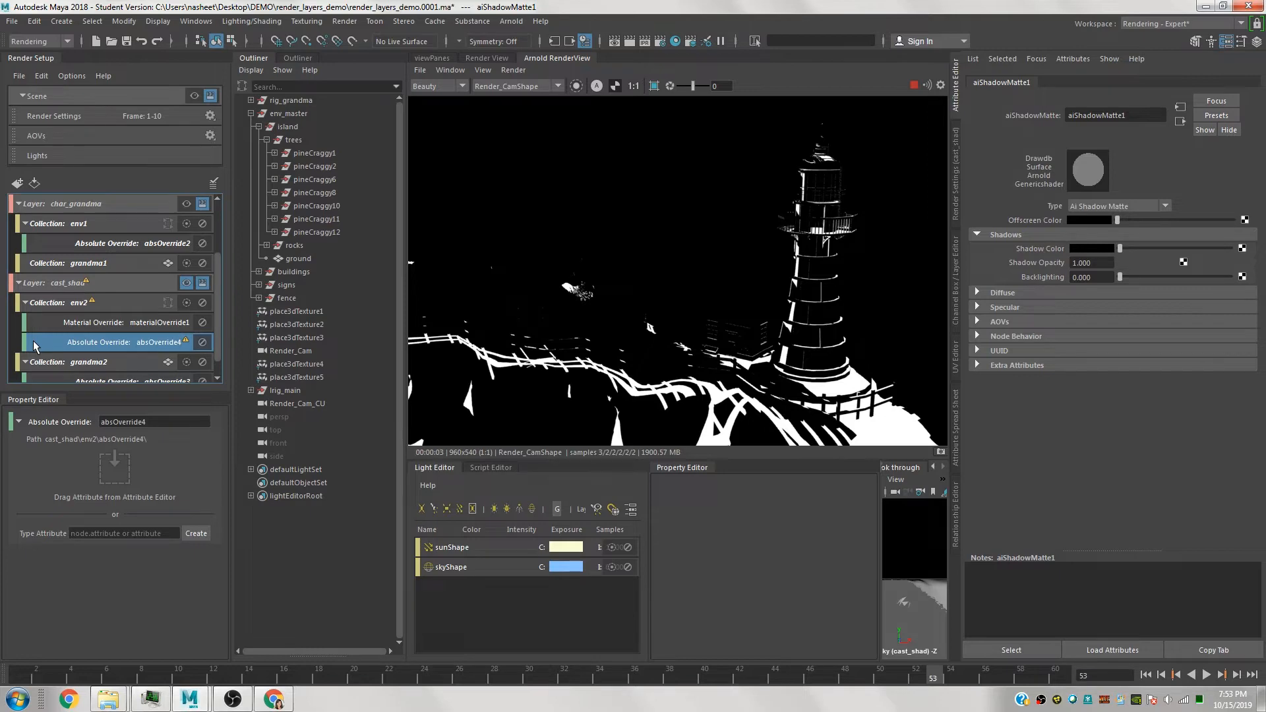
Add the ground shape's Casts Shadows attribute to the new absolute override and turn it off.
click(431, 58)
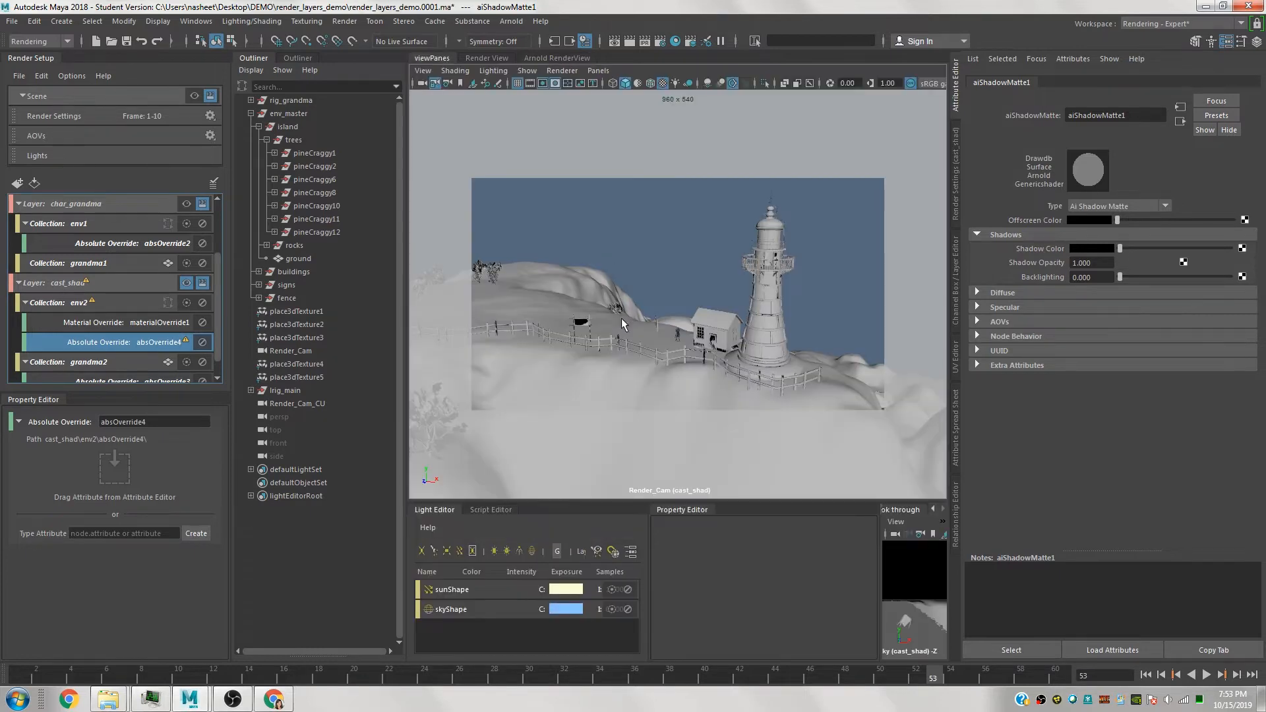
click(641, 331)
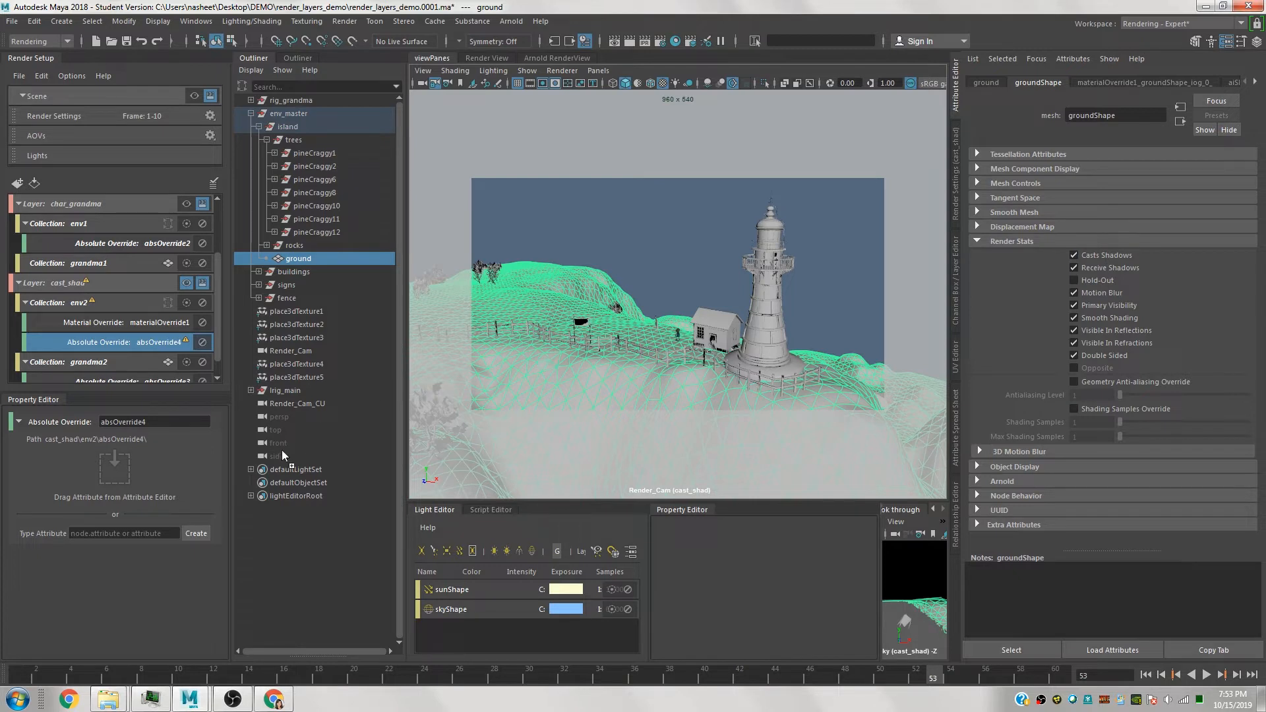
middle_drag(117, 466, 118, 465)
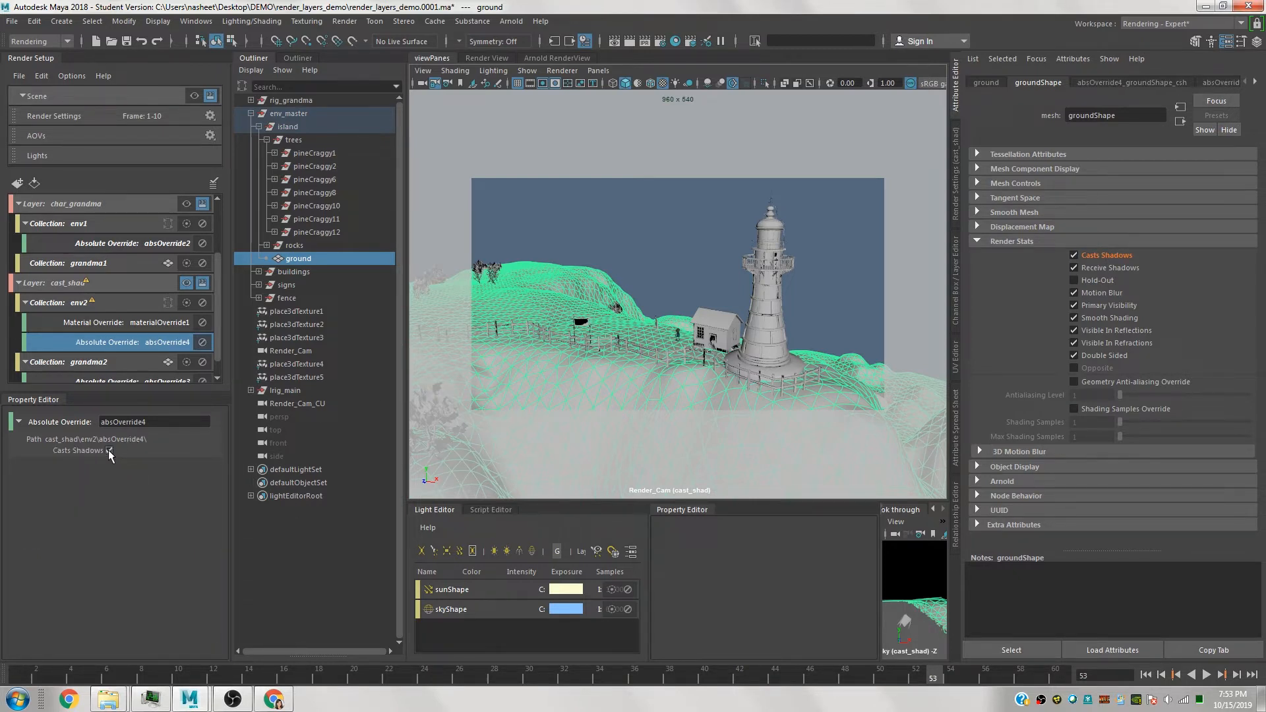
click(109, 450)
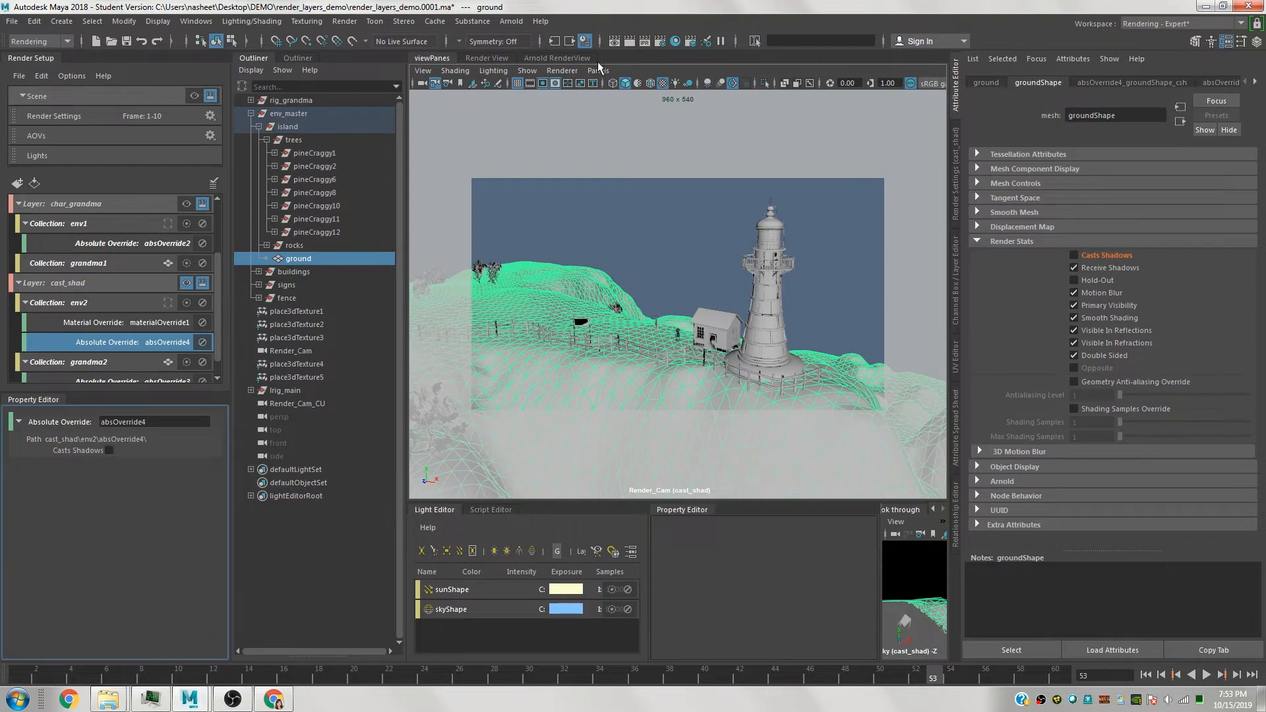
Check the character's shadow in the cast_shad layer's Arnold render, restore the RGB channel display, and stop the render.
click(557, 58)
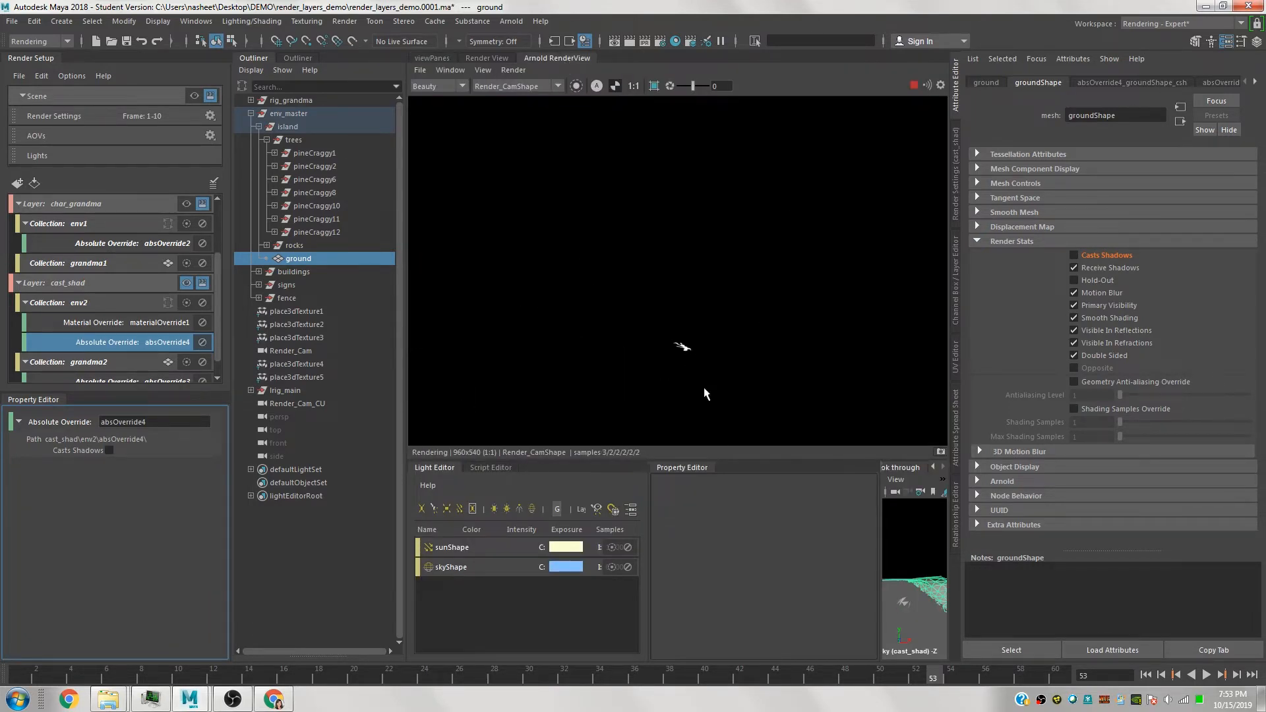
scroll(703, 387, up, 1)
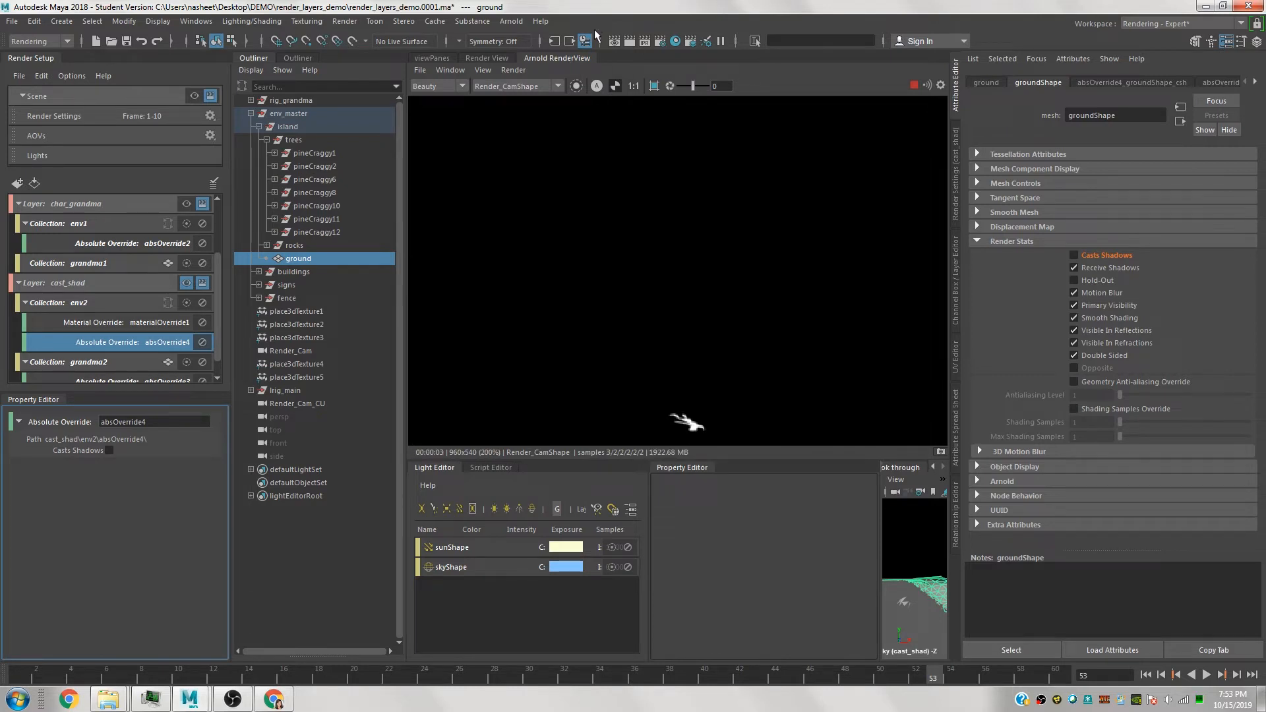
scroll(631, 326, down, 3)
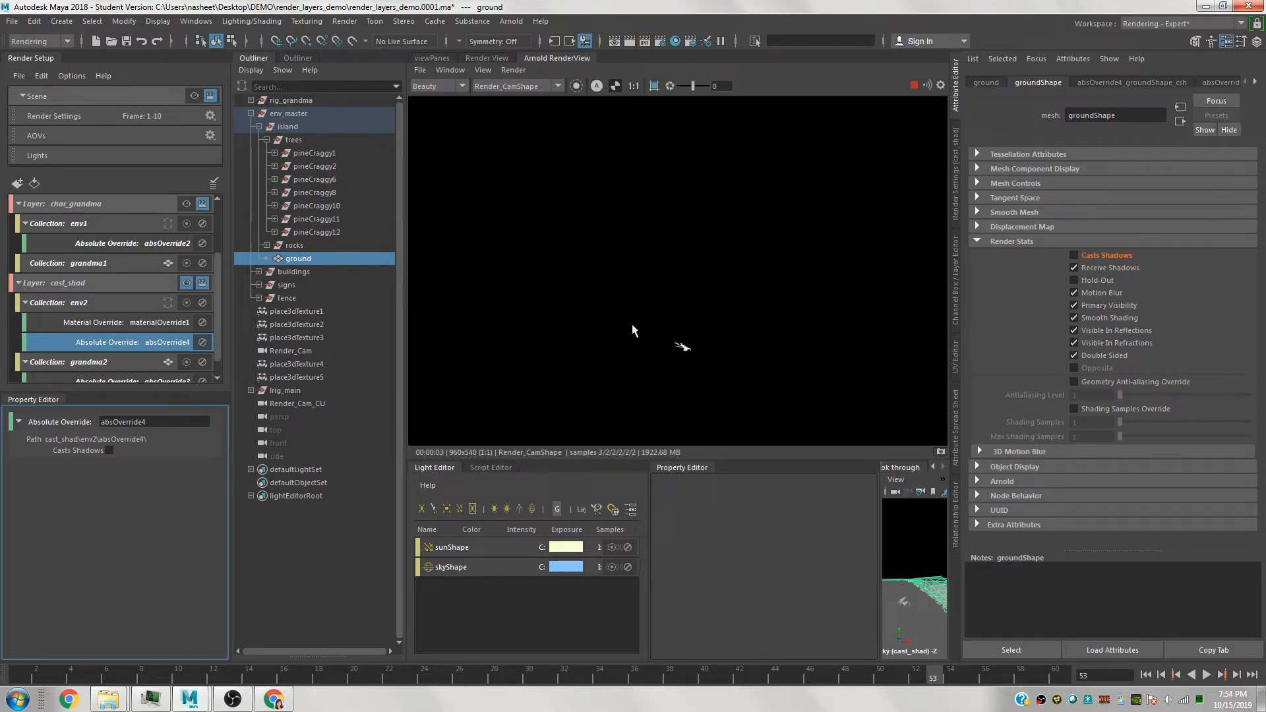
scroll(632, 326, up, 3)
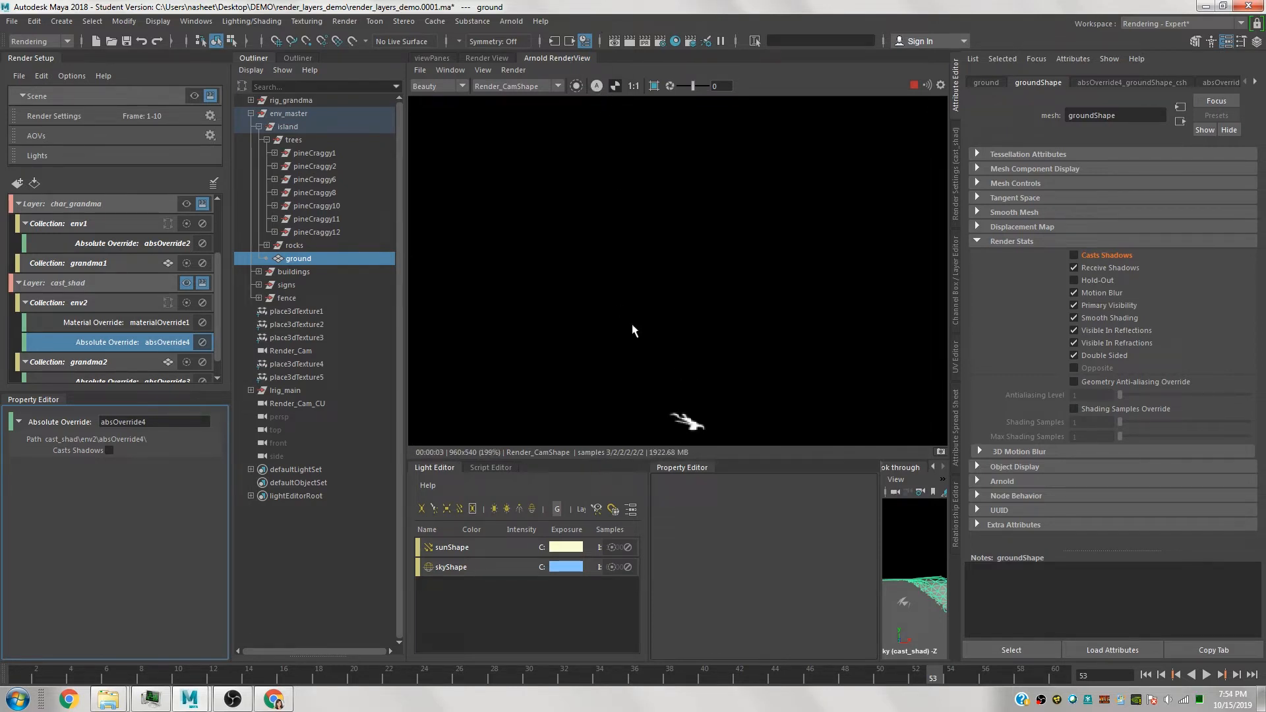
click(597, 86)
click(914, 86)
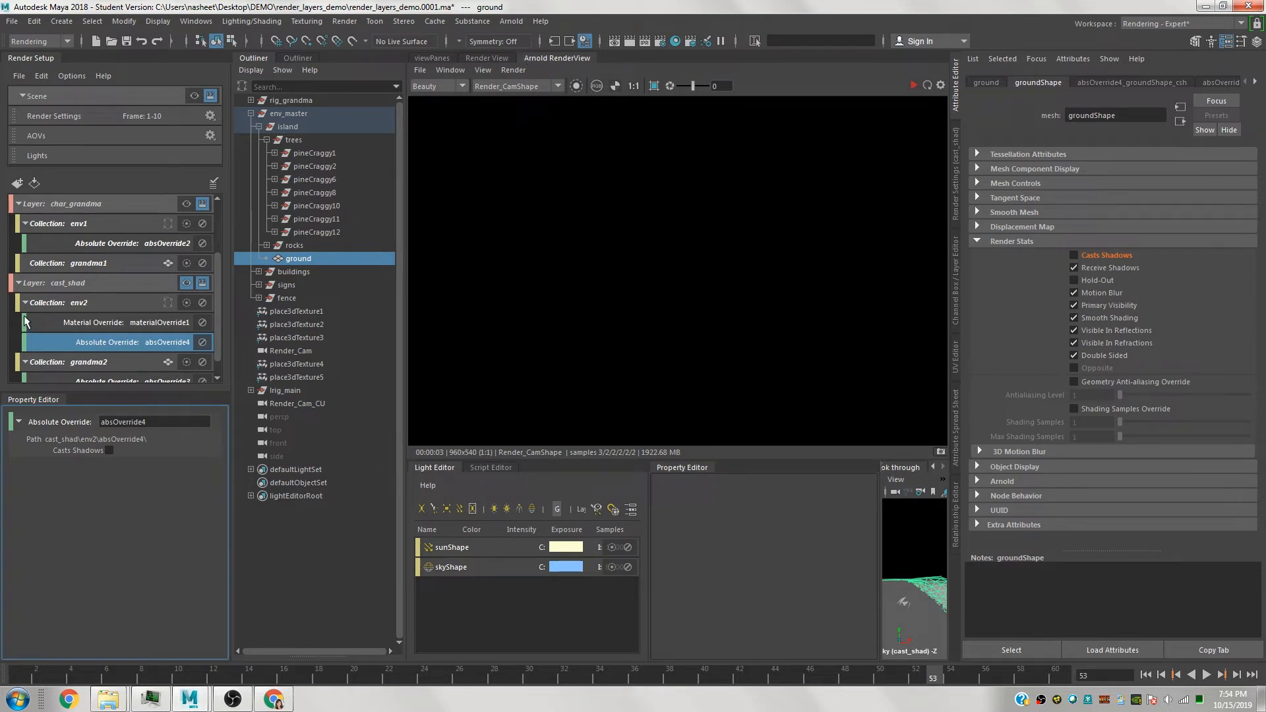
Collapse the char_grandma and cast_shad layers in the render setup.
scroll(12, 285, up, 2)
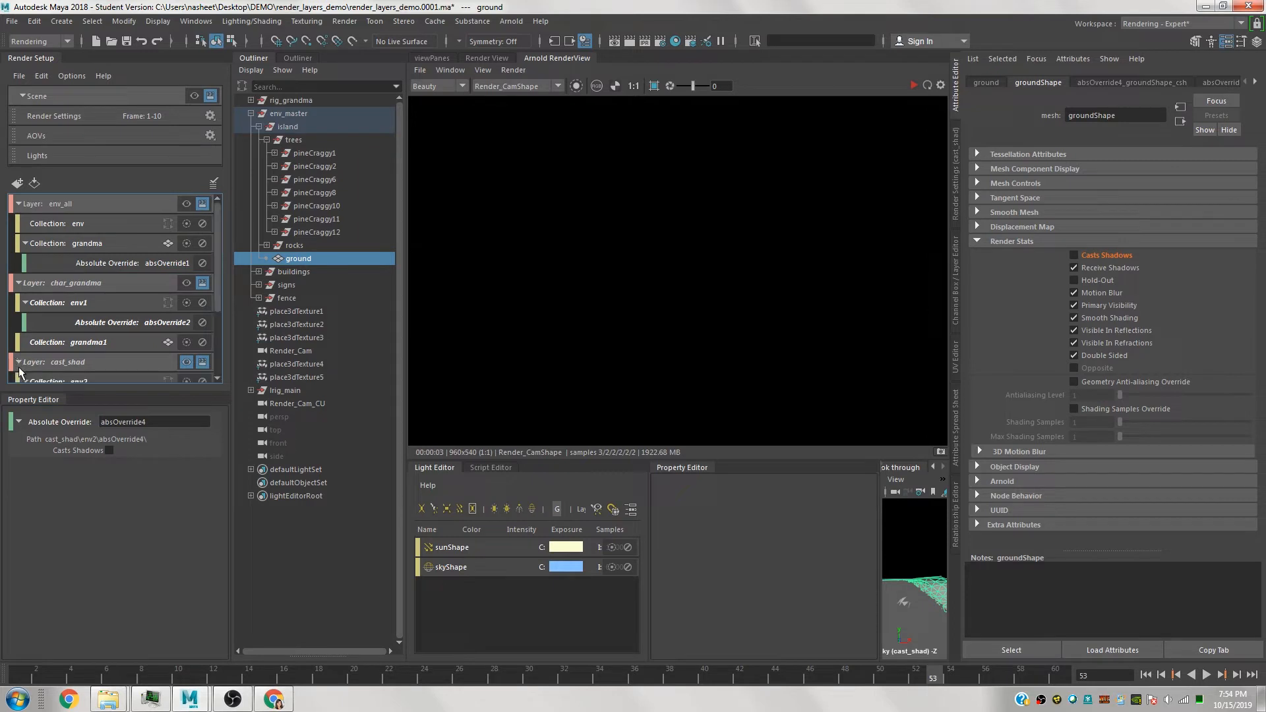
click(24, 302)
click(24, 302)
click(19, 363)
click(18, 282)
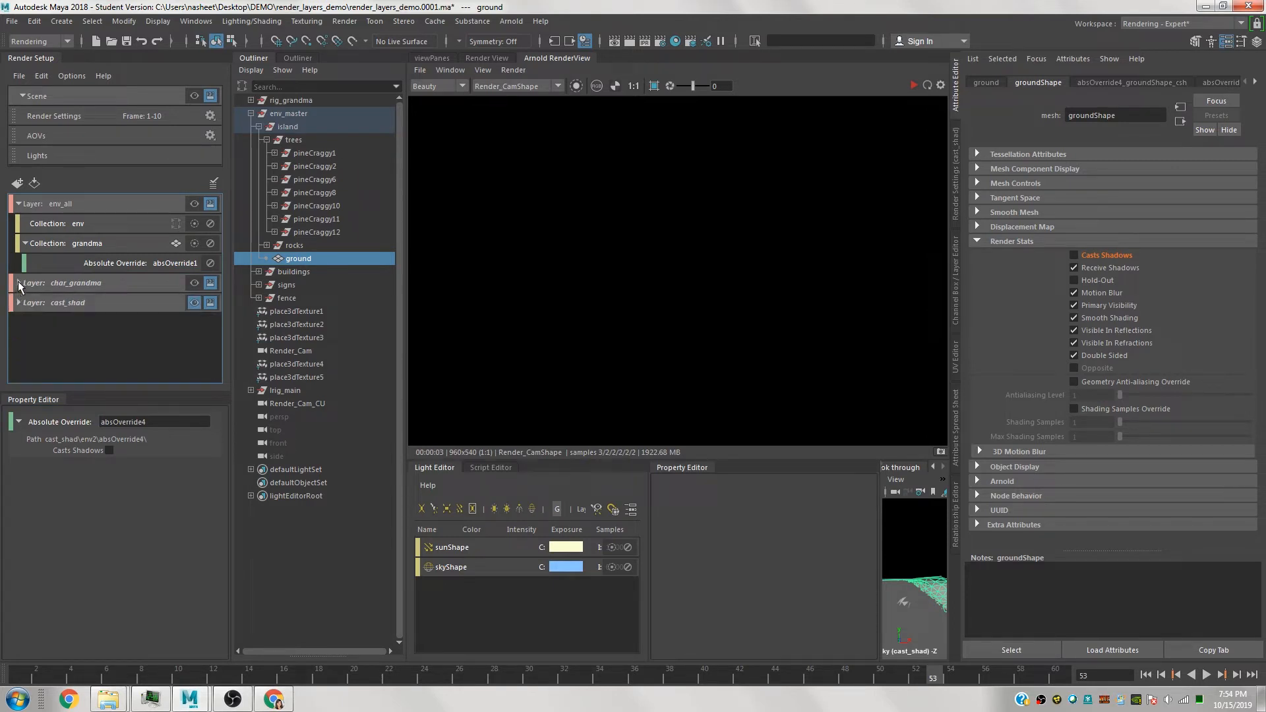
Delete the grandma collection with its absolute override from the env_all layer.
click(89, 247)
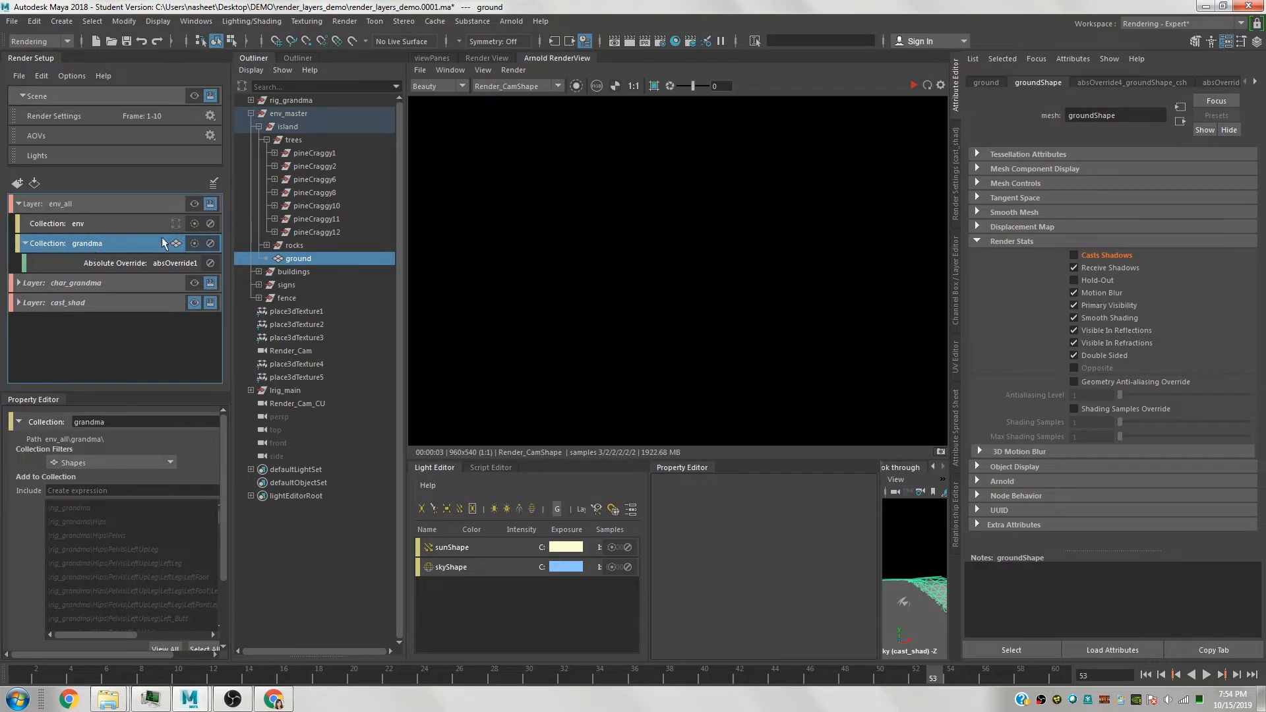
click(133, 265)
click(130, 243)
click(78, 199)
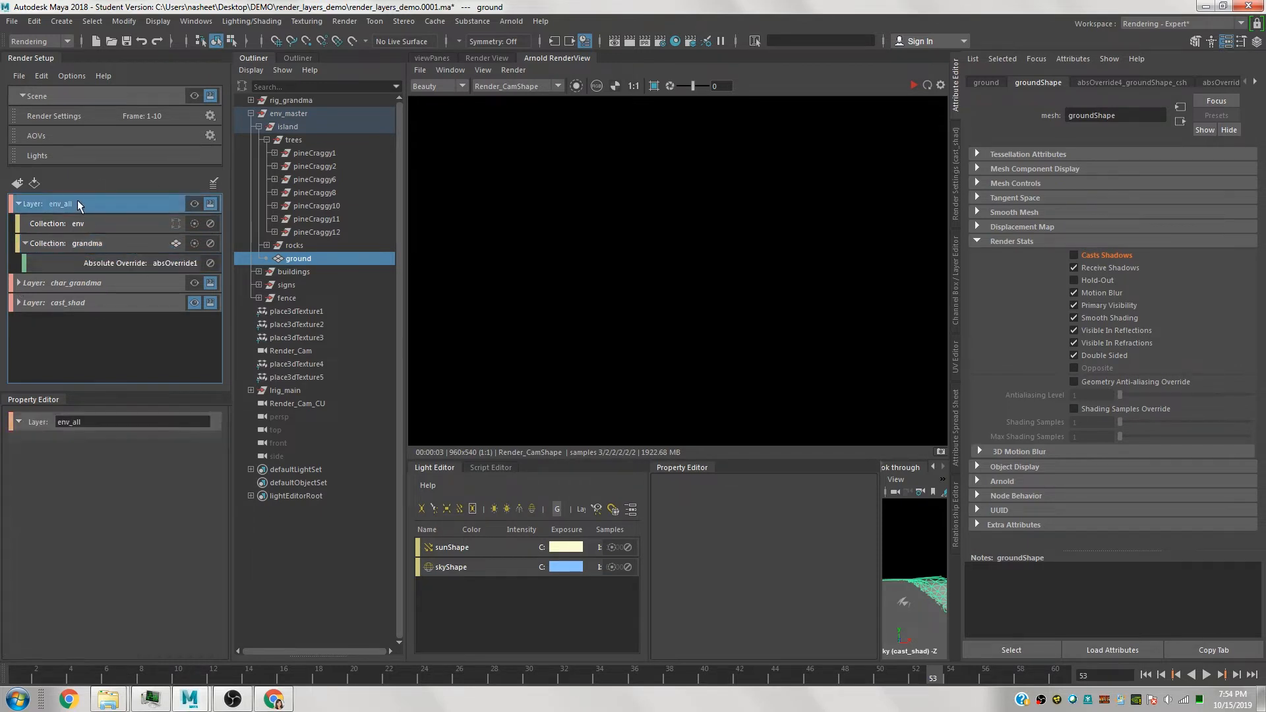
click(105, 244)
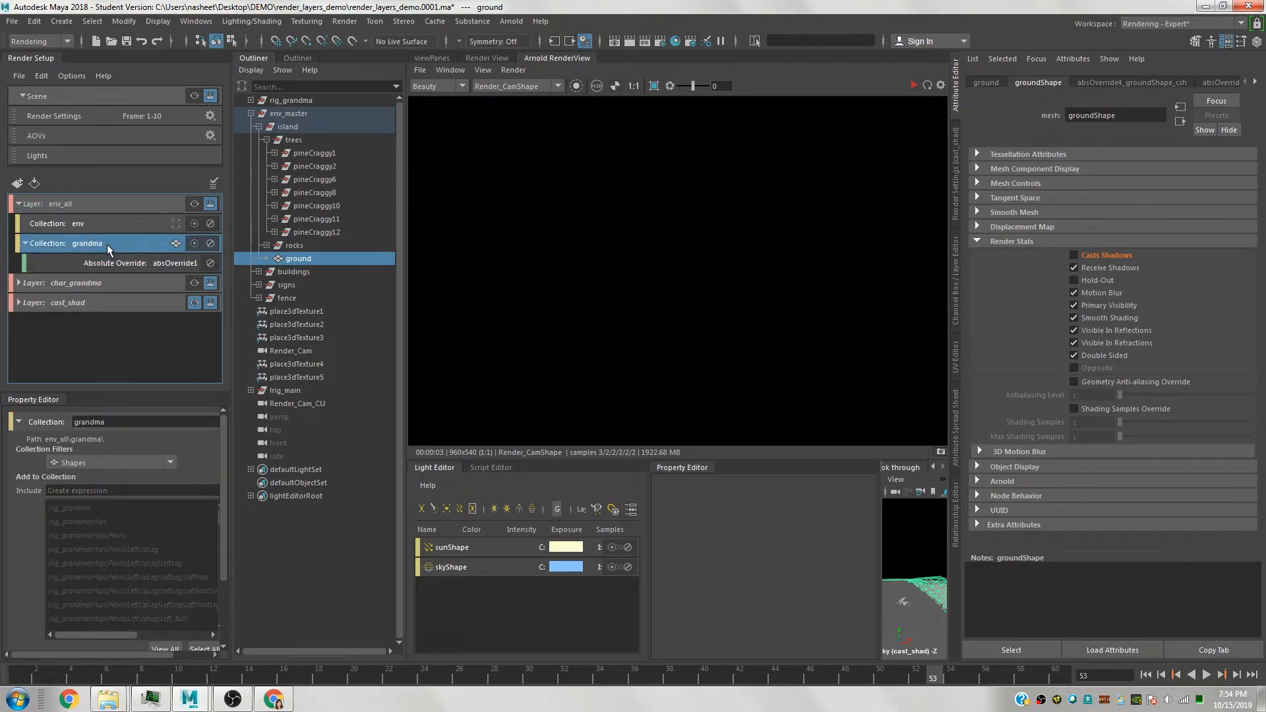
key(Delete)
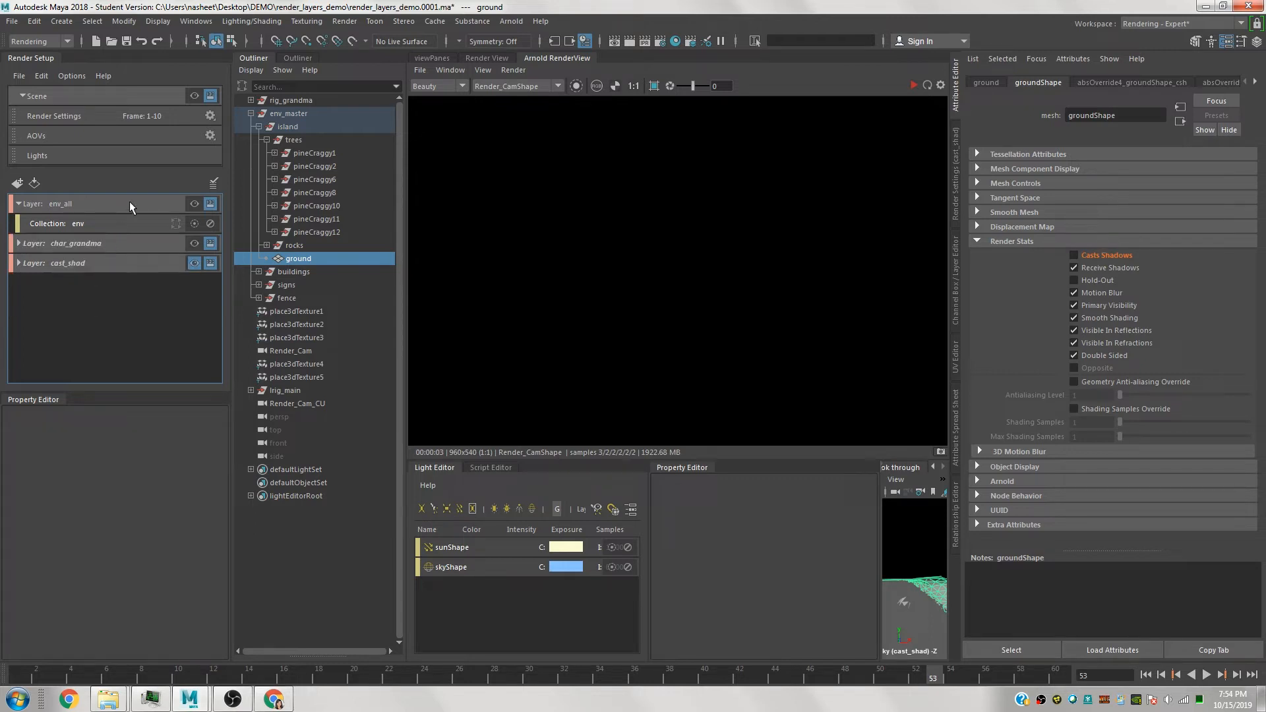
Review the Arnold renders of env_all and char_grandma, make cast_shad the visible layer, and return to the scene viewport.
click(193, 204)
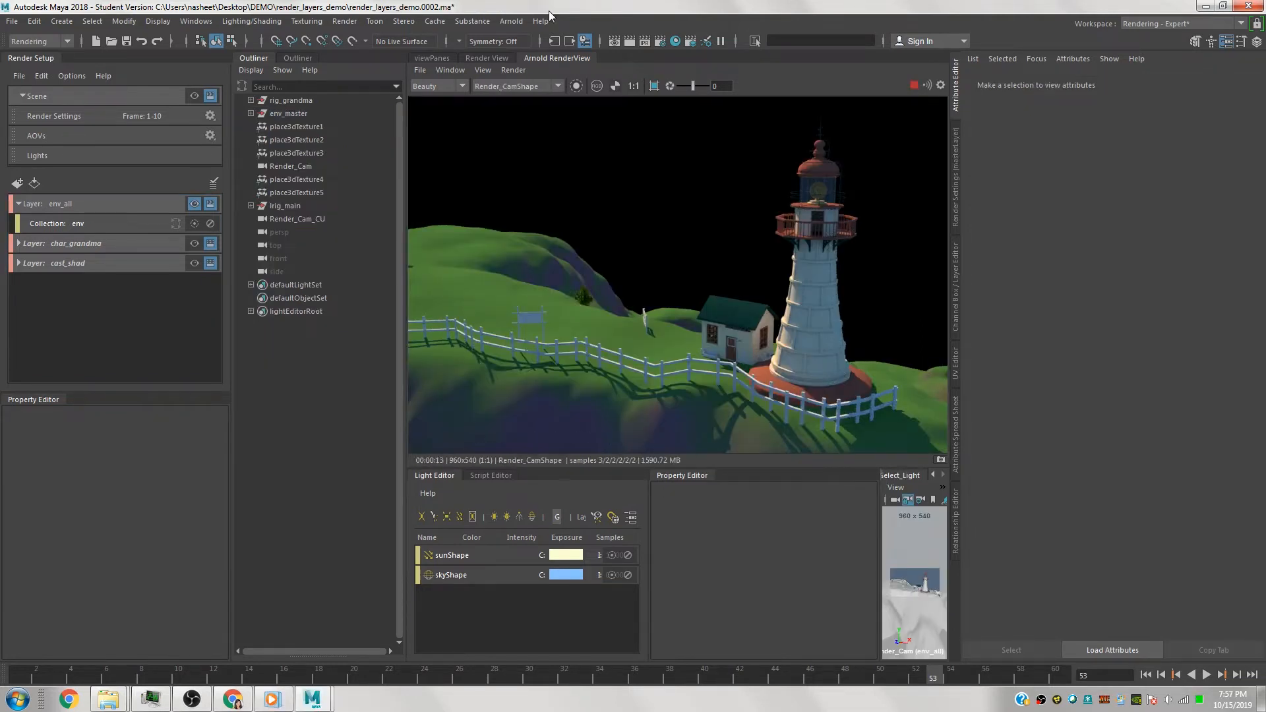
click(192, 243)
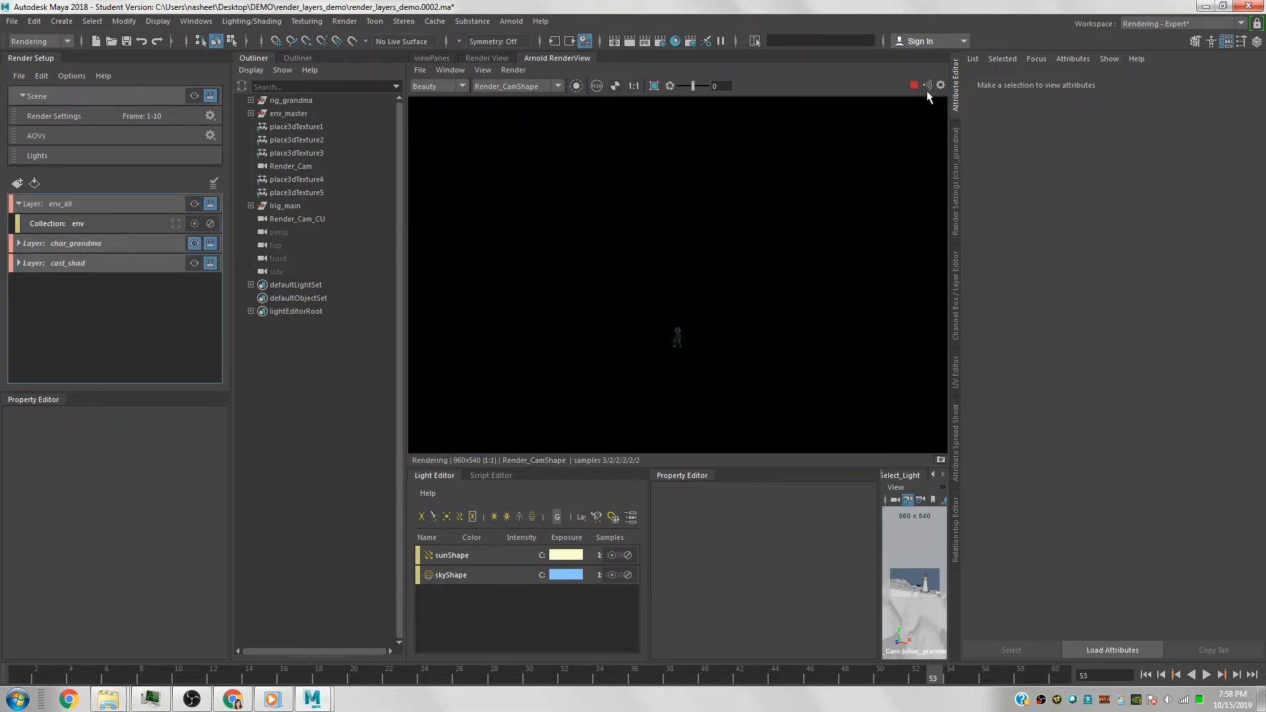
click(195, 263)
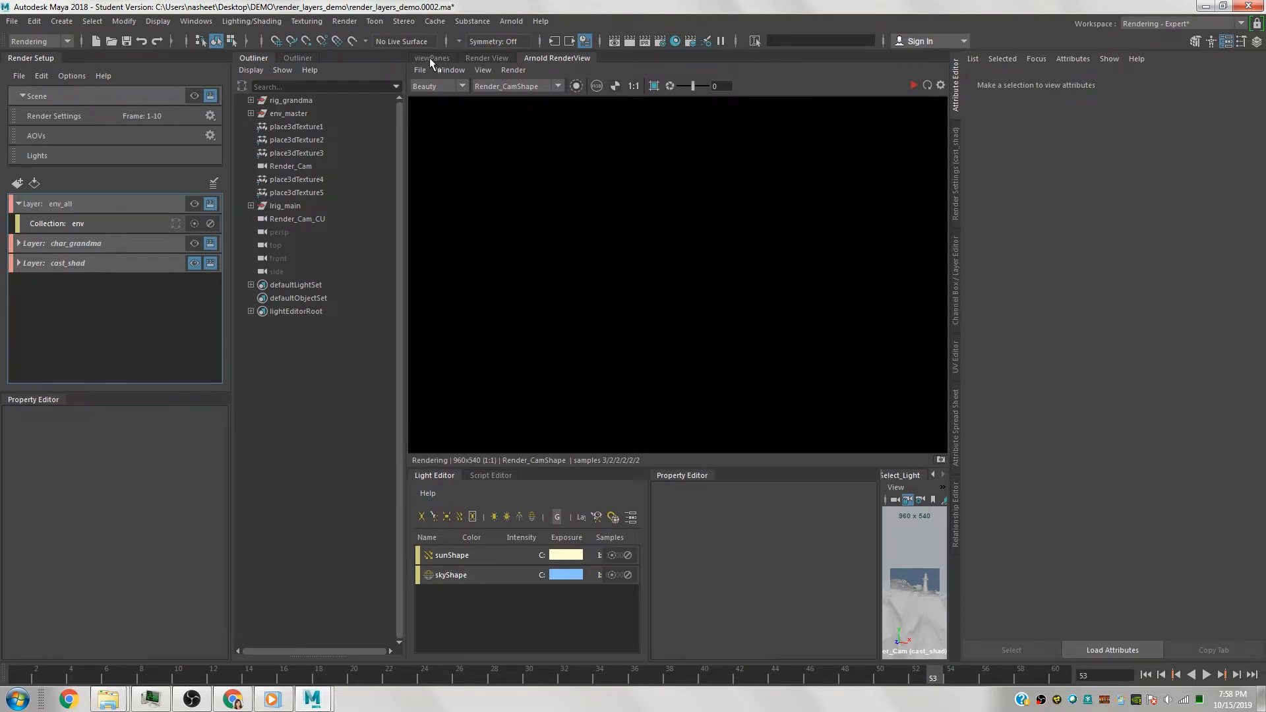
click(429, 57)
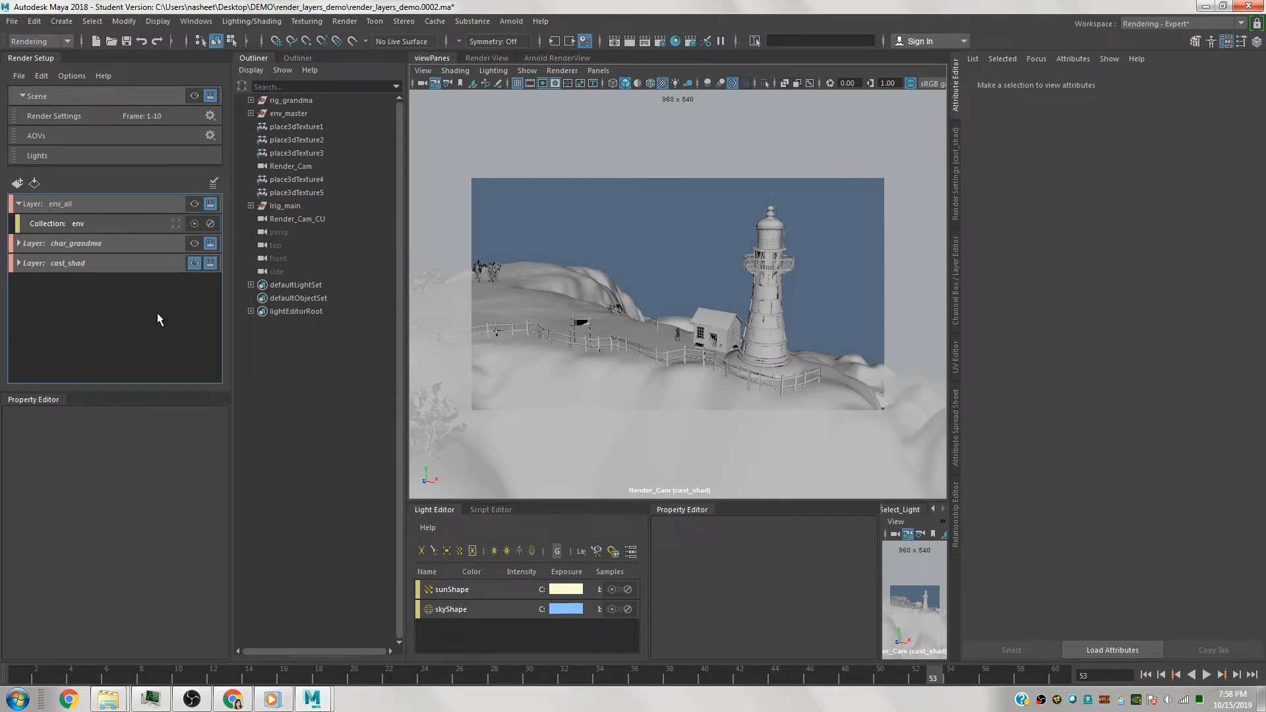
Create a new render layer and rename it rgb_matte.
click(116, 206)
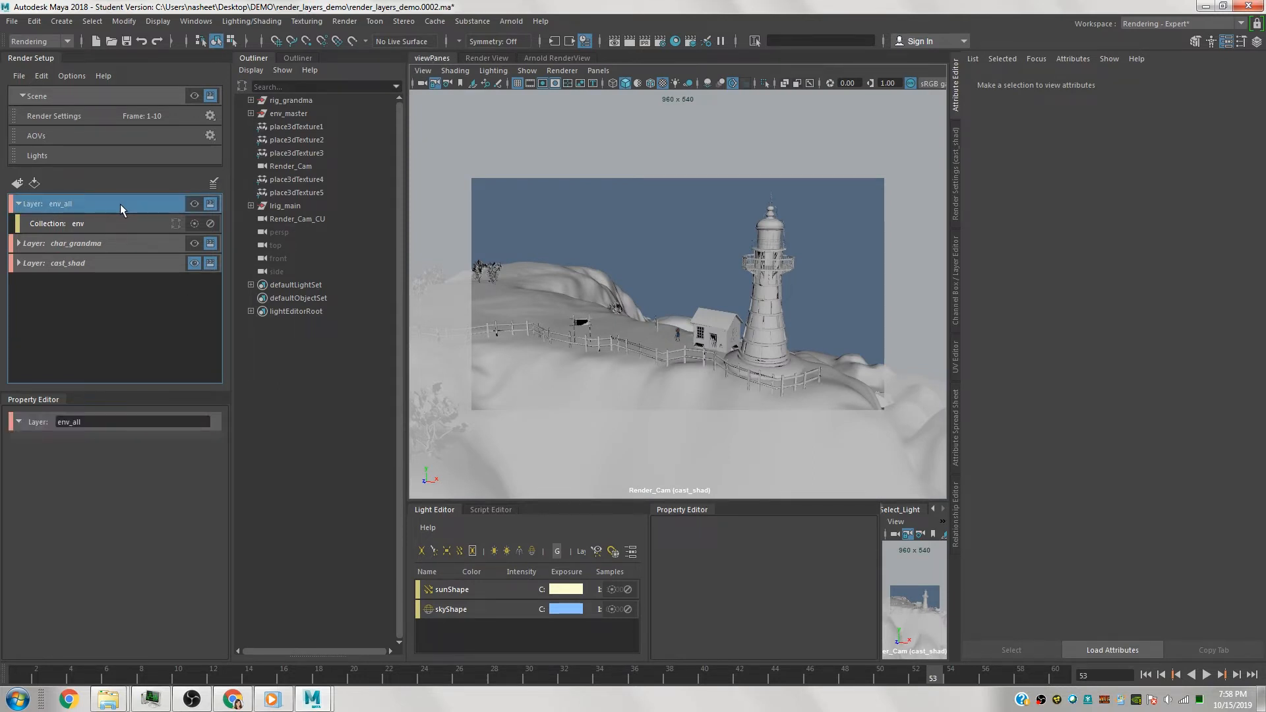
click(18, 184)
double_click(86, 283)
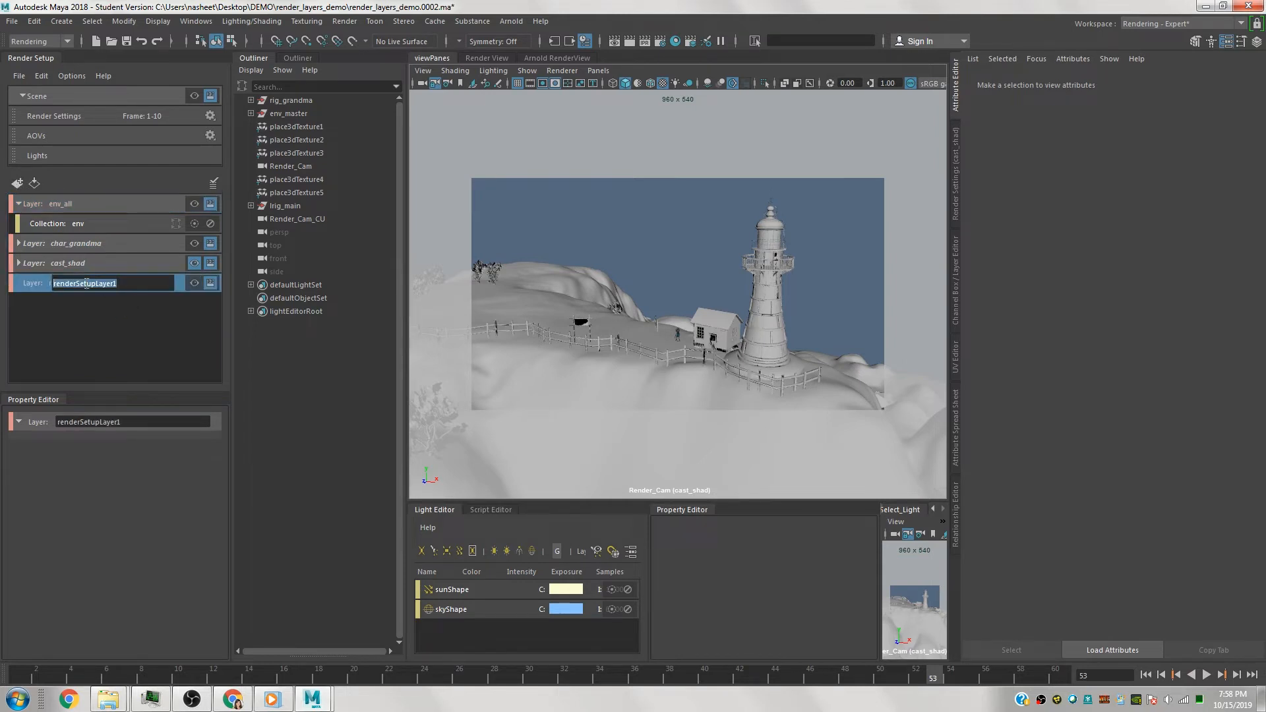
text(rgb_matte)
key(Return)
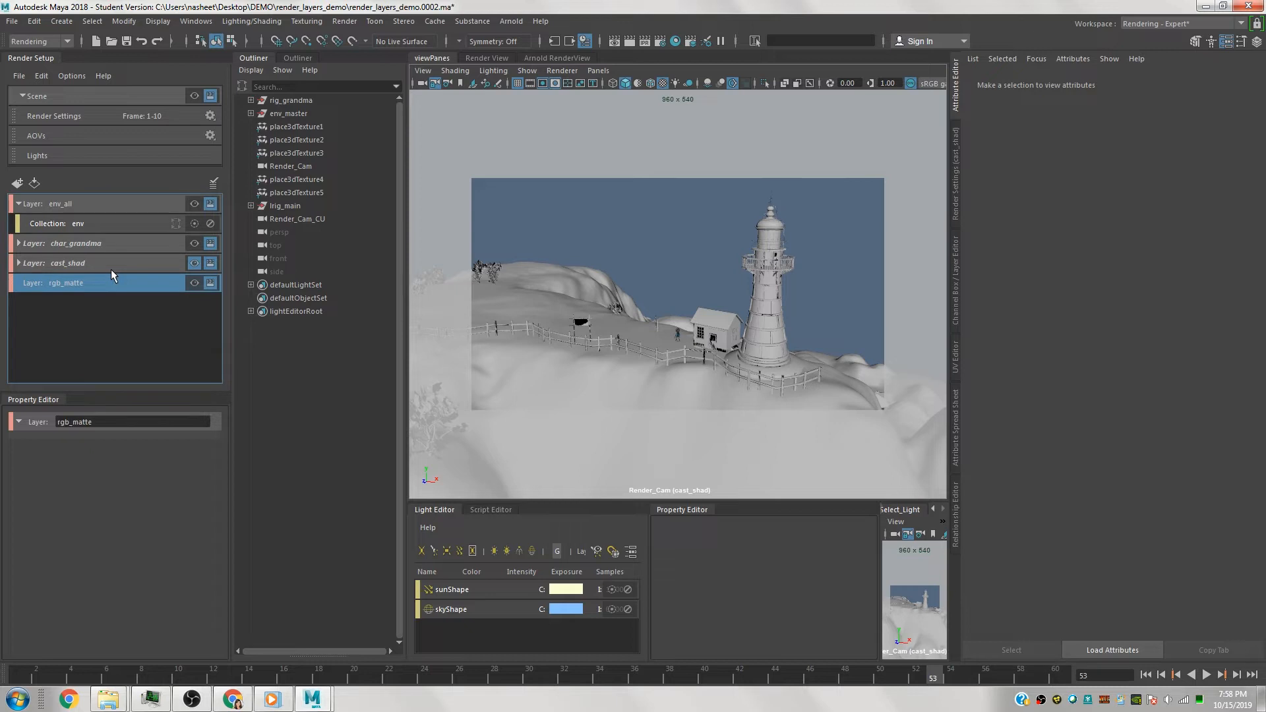
Select the lighthouse group under env_master's buildings and create a collection named lighthouse1 in the rgb_matte layer.
click(757, 342)
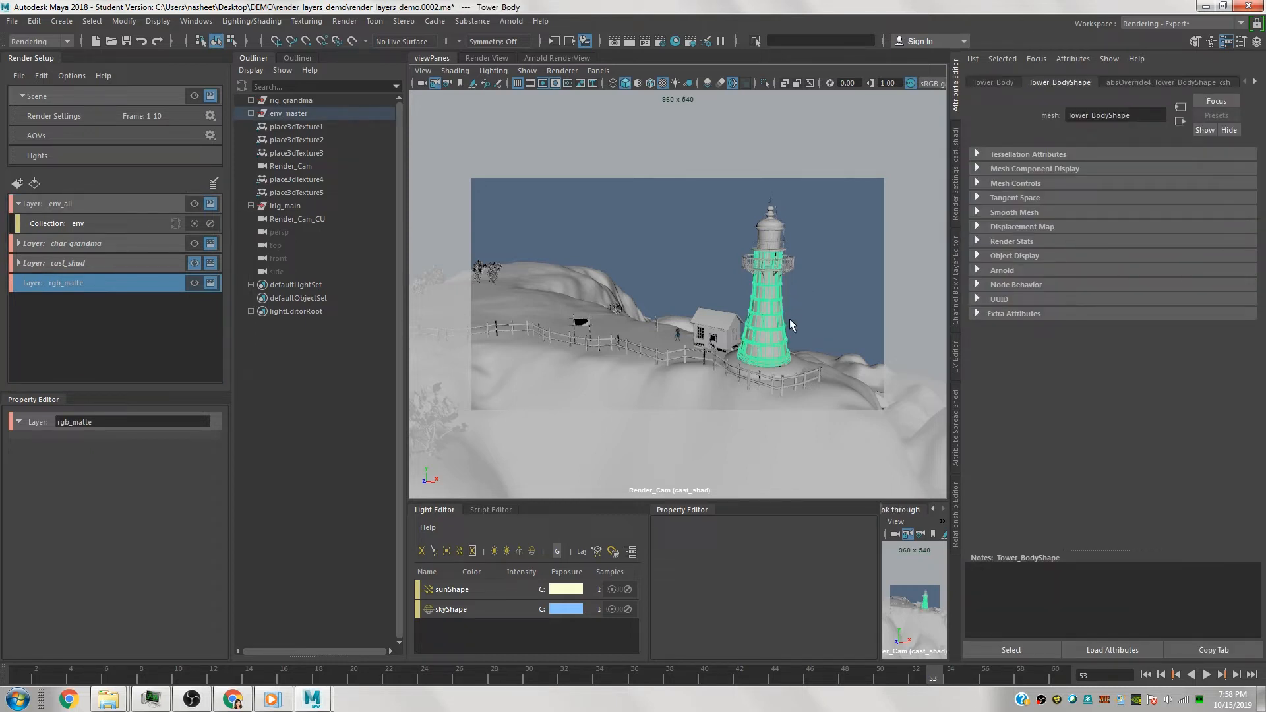
click(251, 113)
click(259, 140)
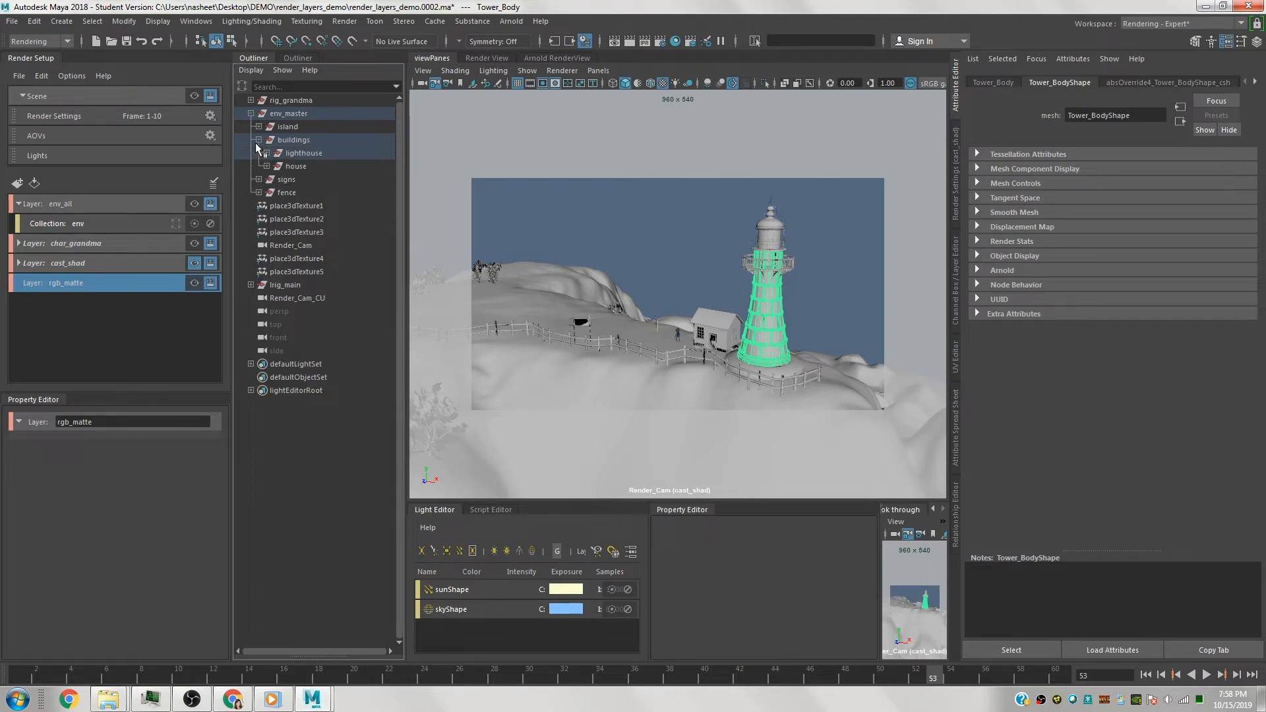
click(317, 157)
click(117, 283)
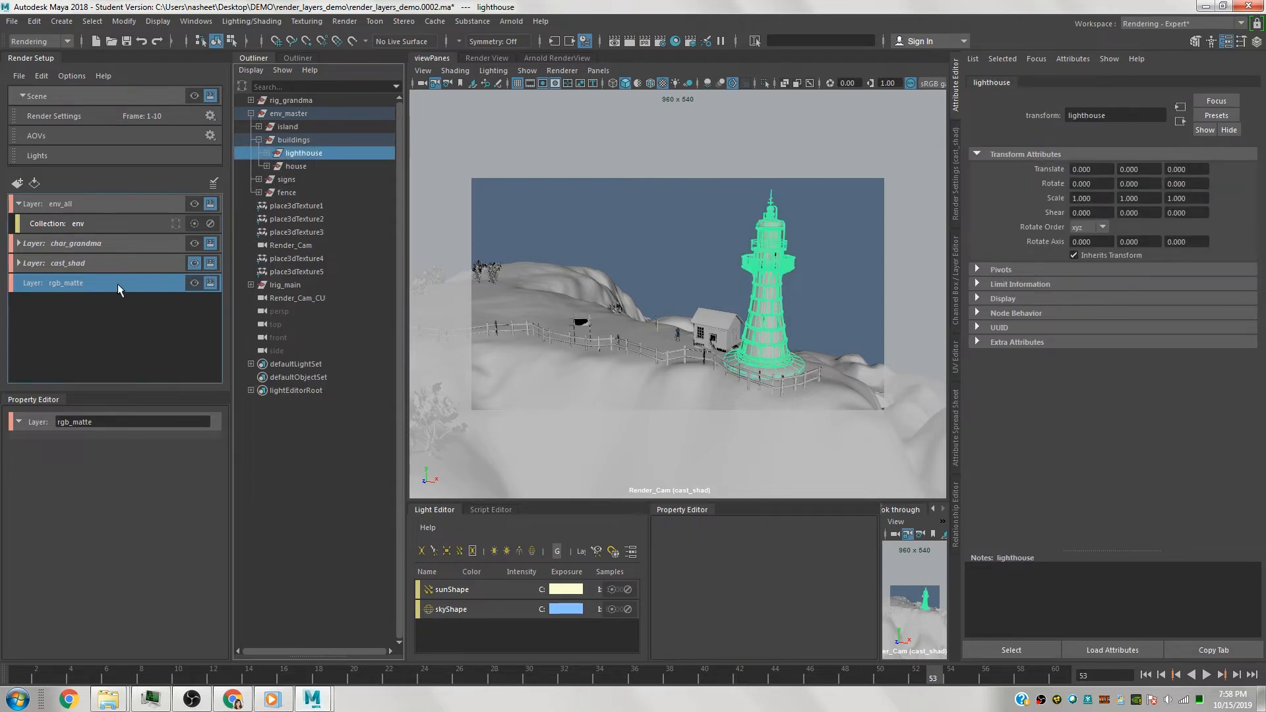
right_click(117, 283)
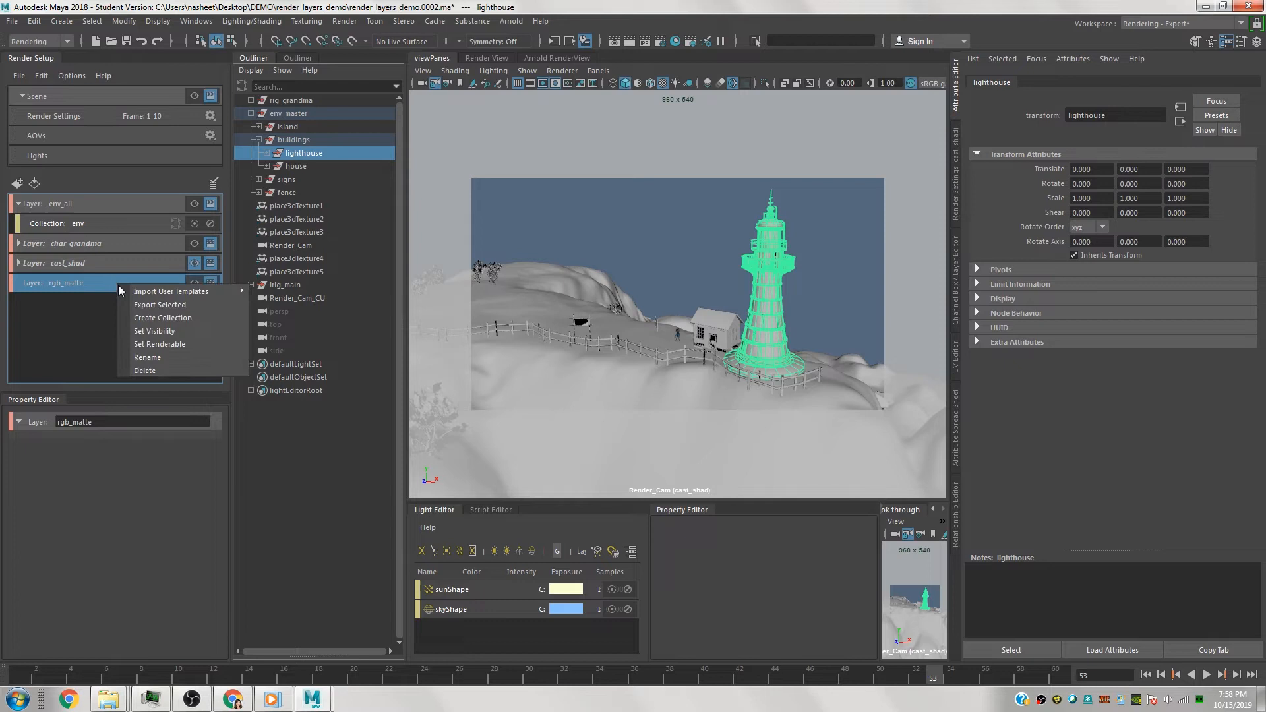
click(165, 318)
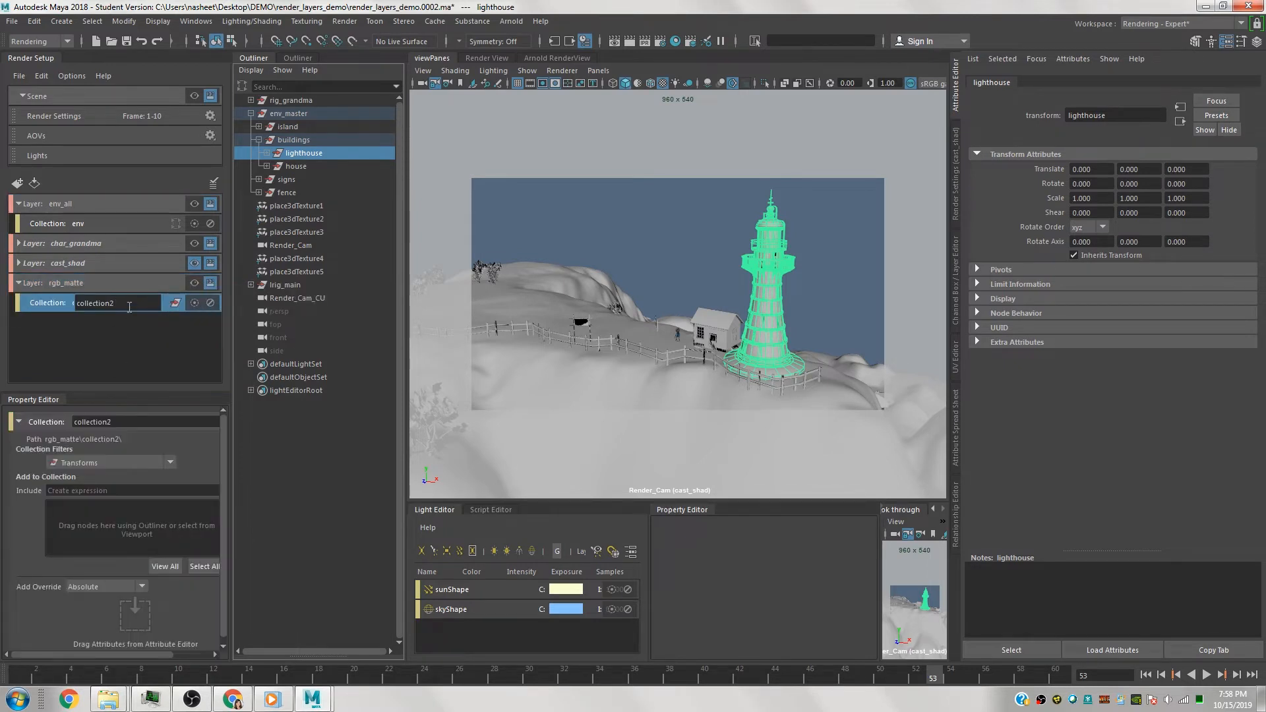
text(lighthouse1)
key(Return)
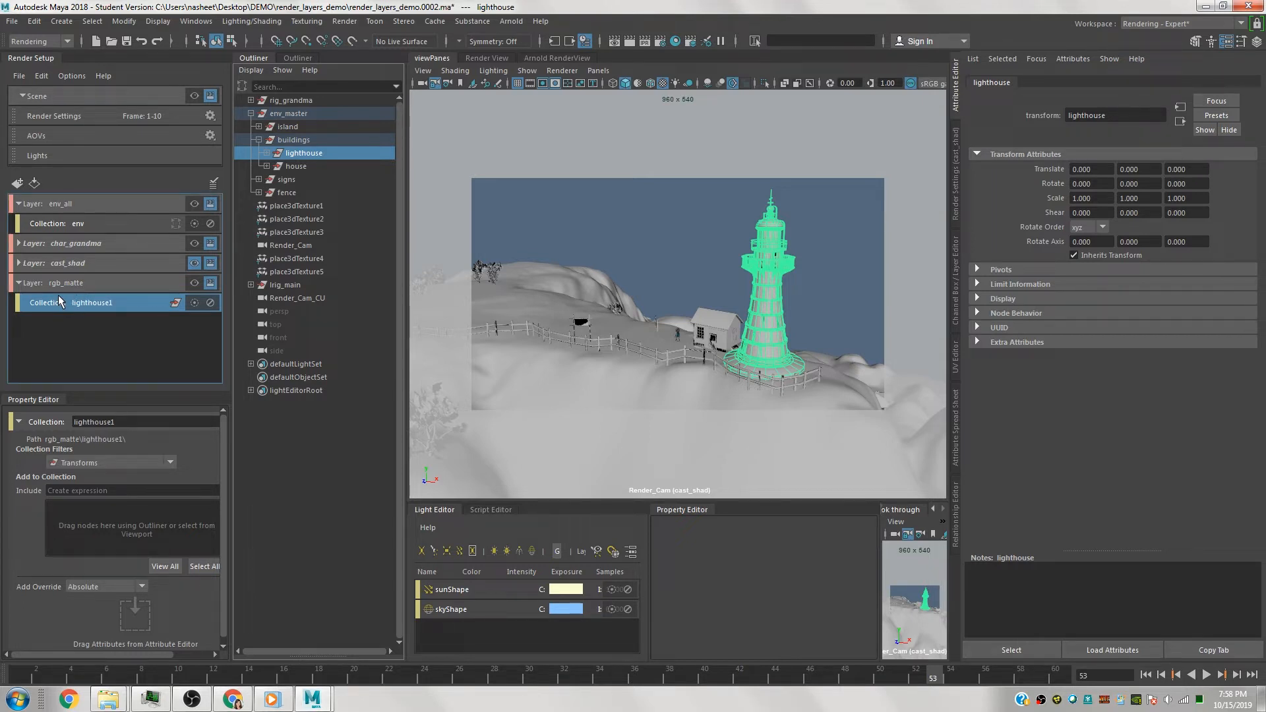
Add the lighthouse group's full hierarchy to the lighthouse1 collection and set the collection filter to Shapes.
click(315, 155)
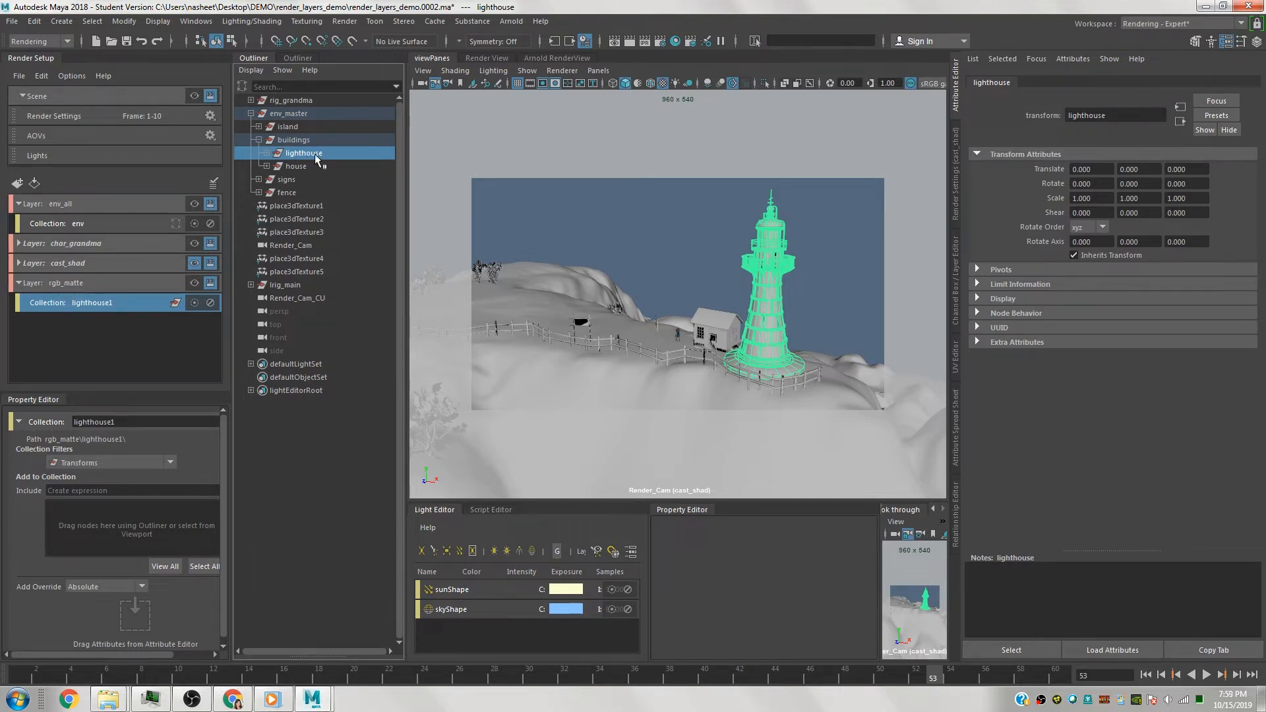
click(92, 21)
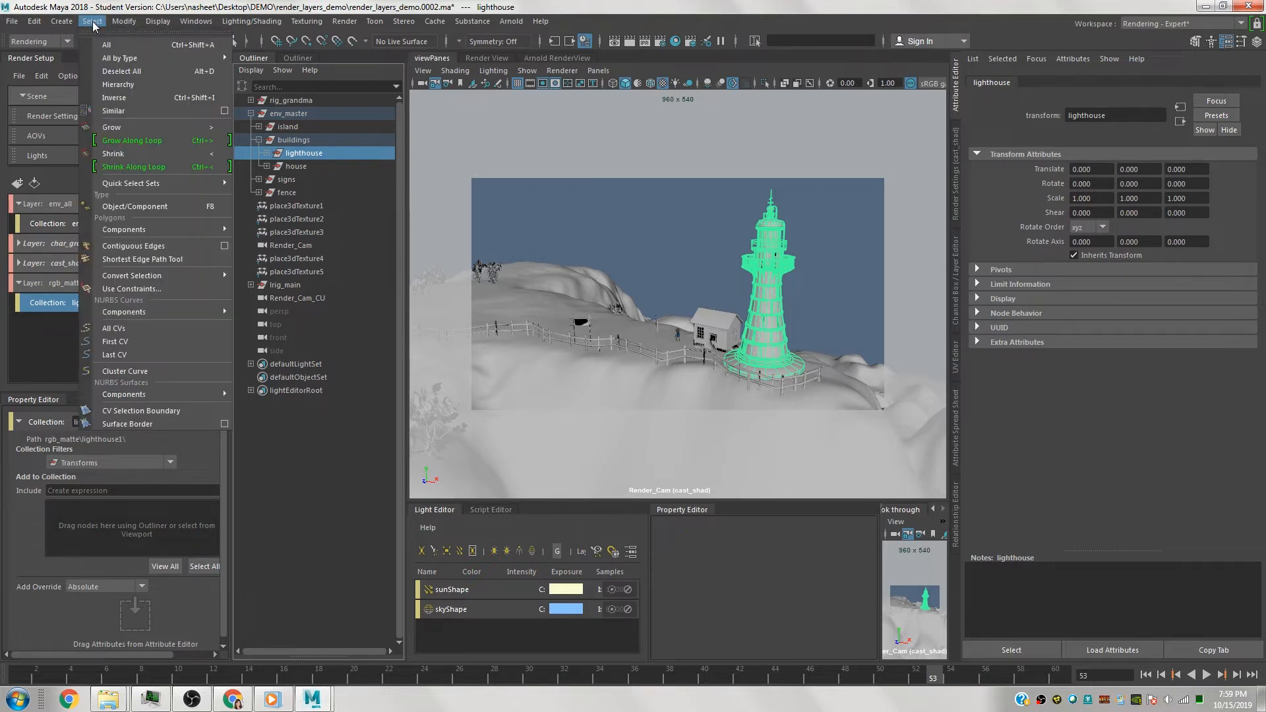
click(140, 97)
click(198, 507)
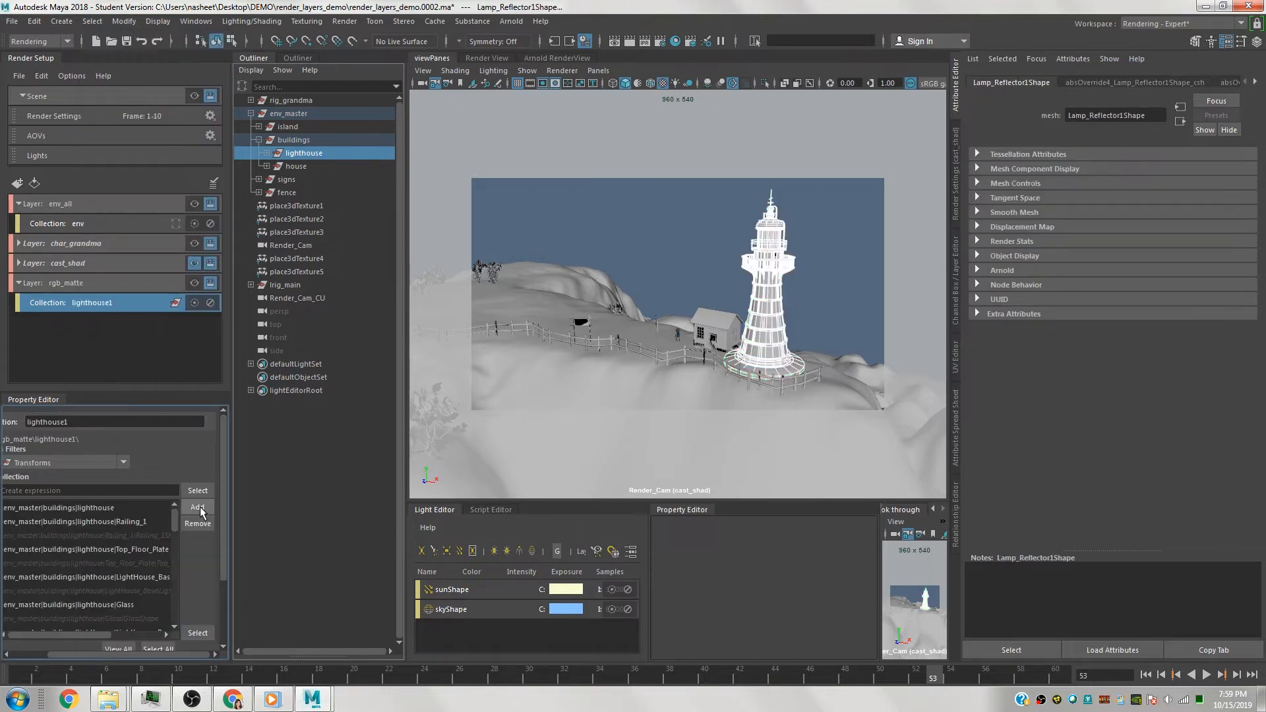
click(65, 462)
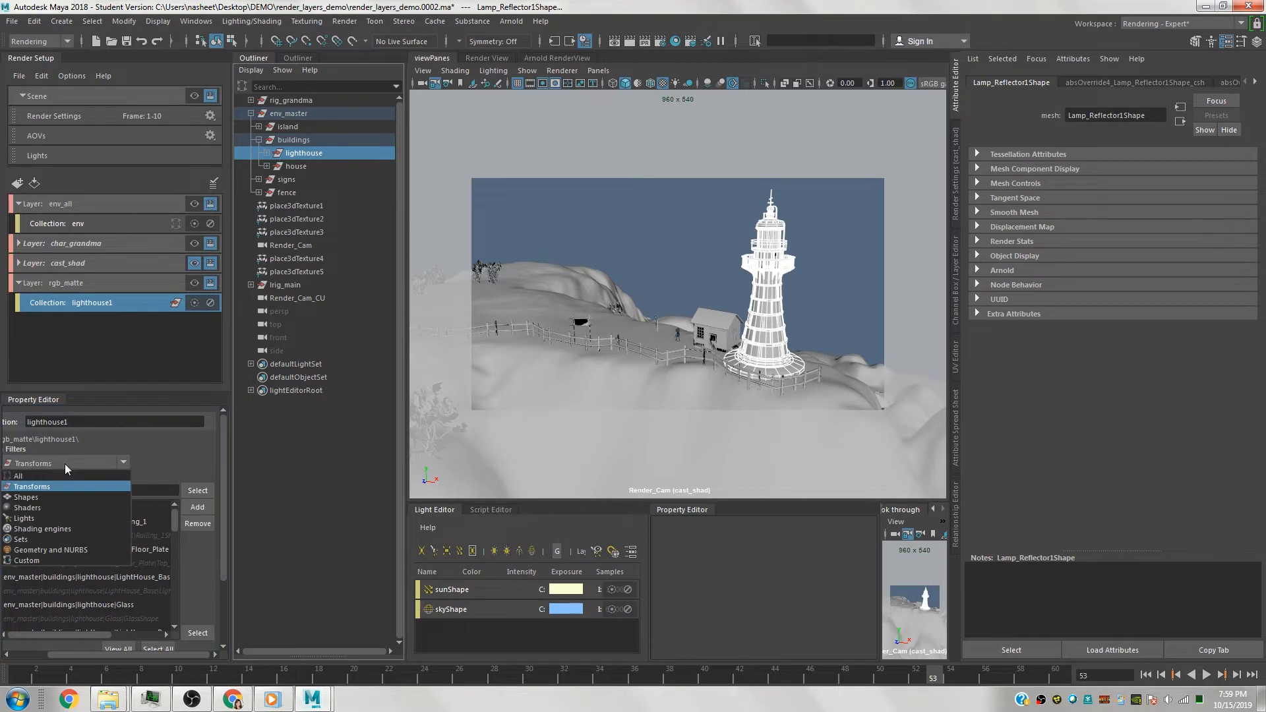
click(59, 493)
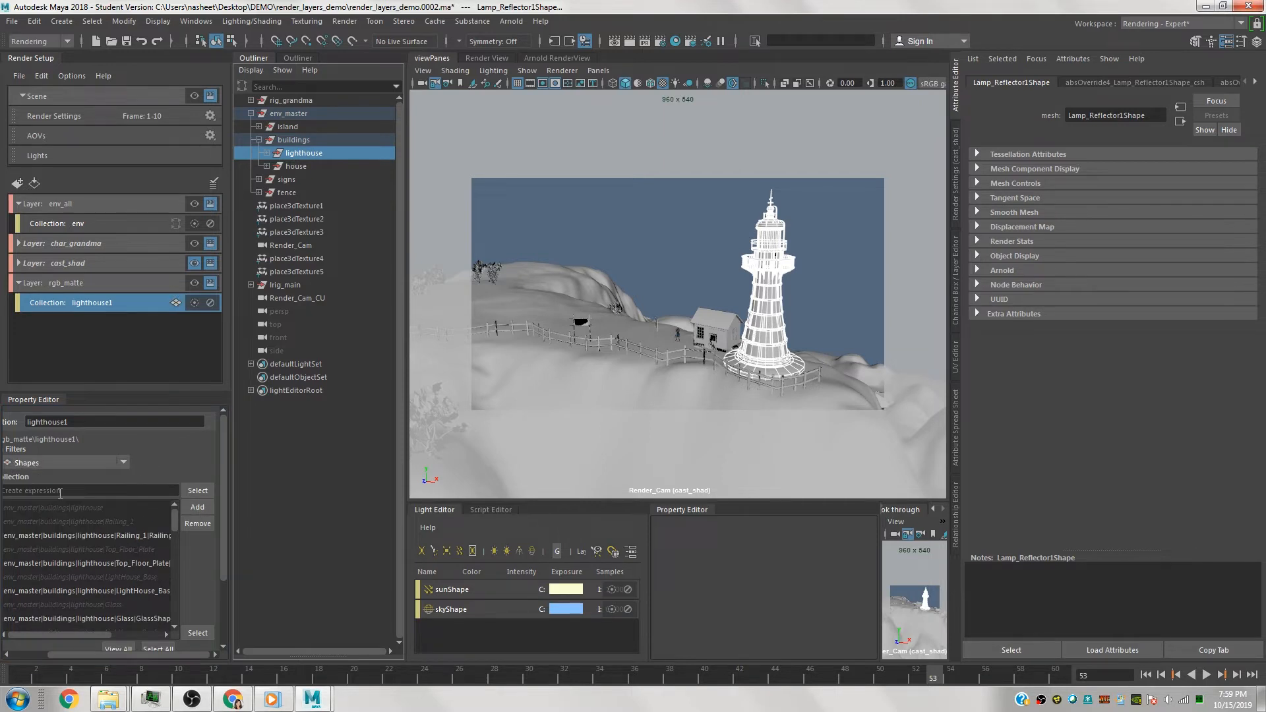
Create a material override on the lighthouse1 collection and assign a new aiUtility shader as its override material.
right_click(93, 306)
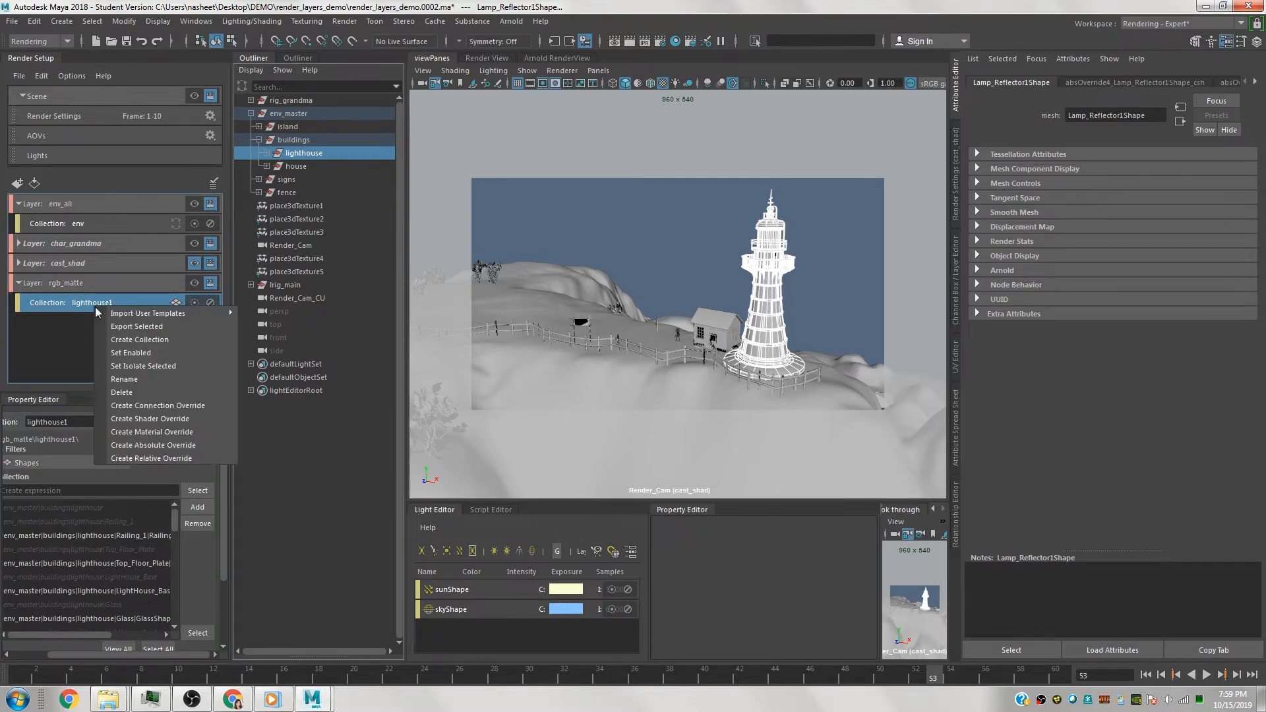
click(150, 432)
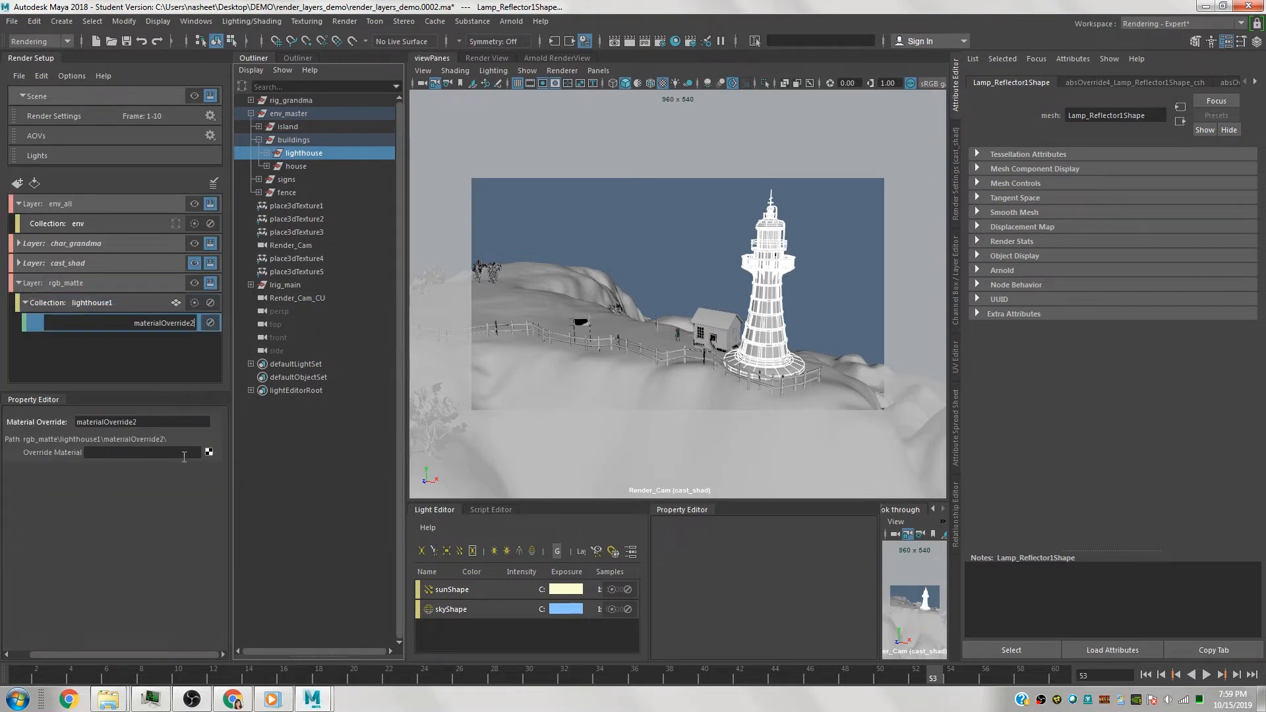
click(208, 453)
click(477, 318)
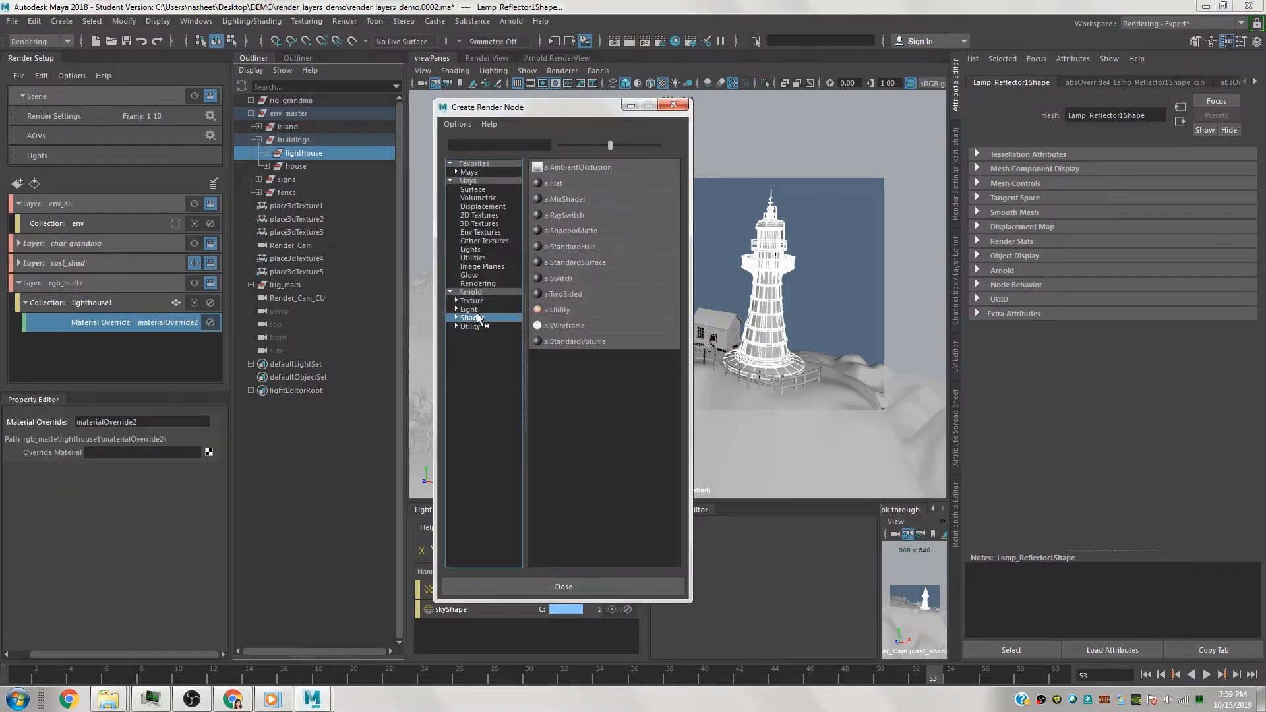
click(559, 310)
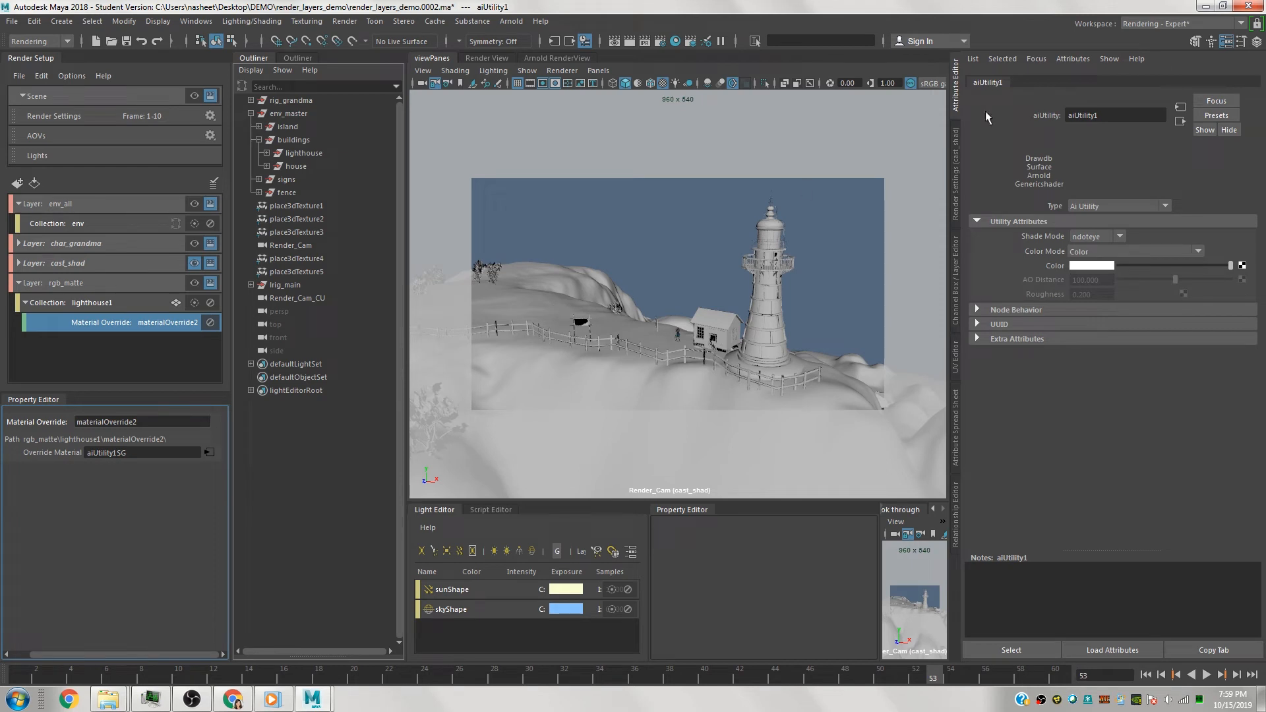
Set the aiUtility shader's shade mode to flat and its color to red, and rename it matte_red.
click(1116, 237)
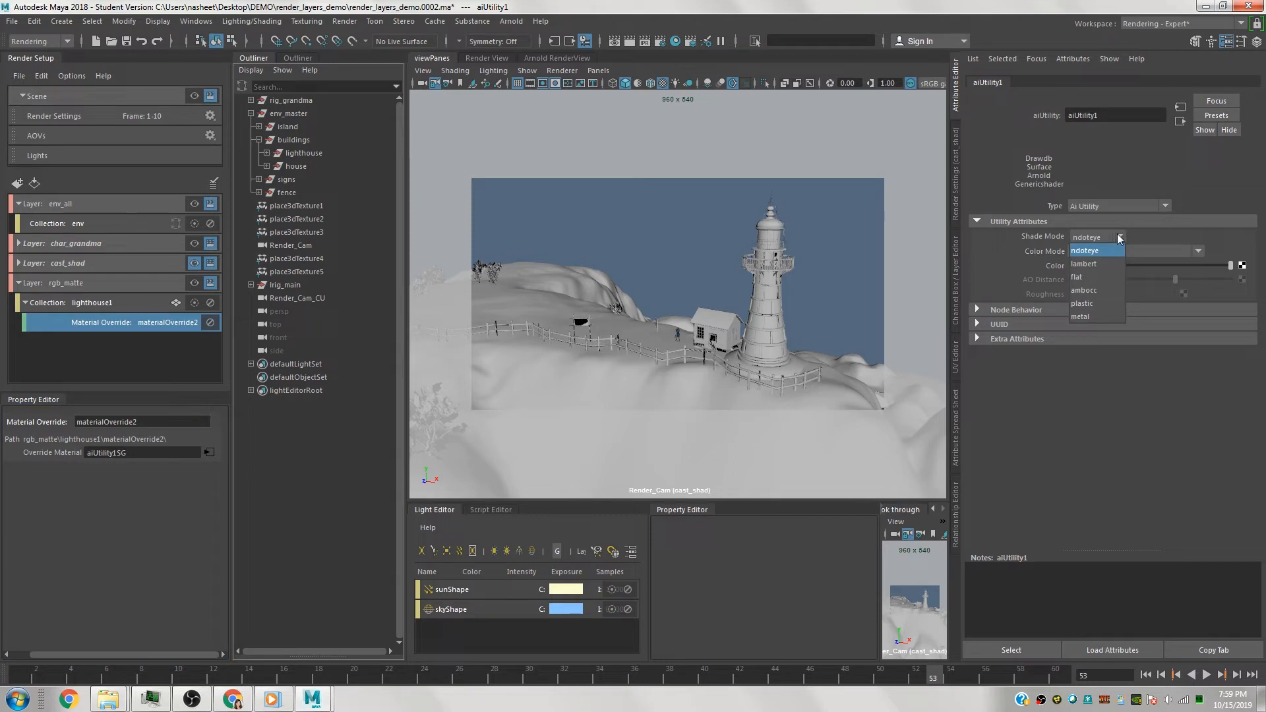
click(1074, 277)
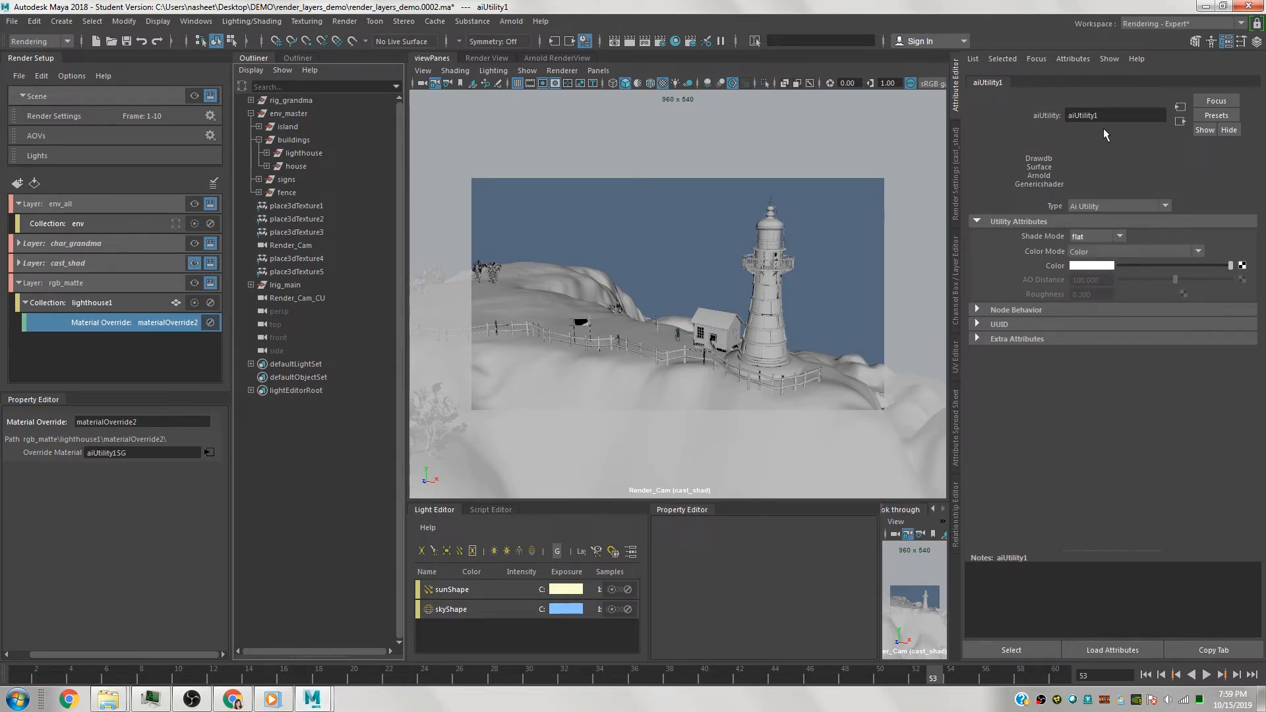
click(1083, 264)
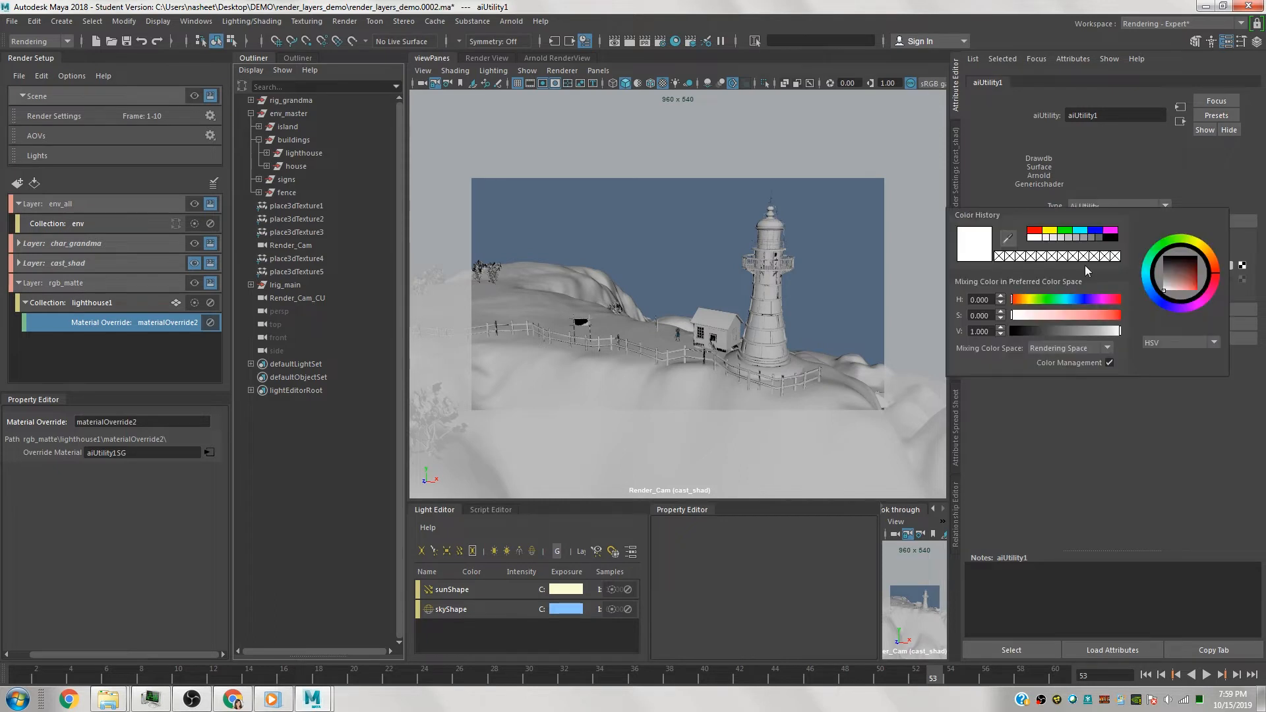
click(1037, 232)
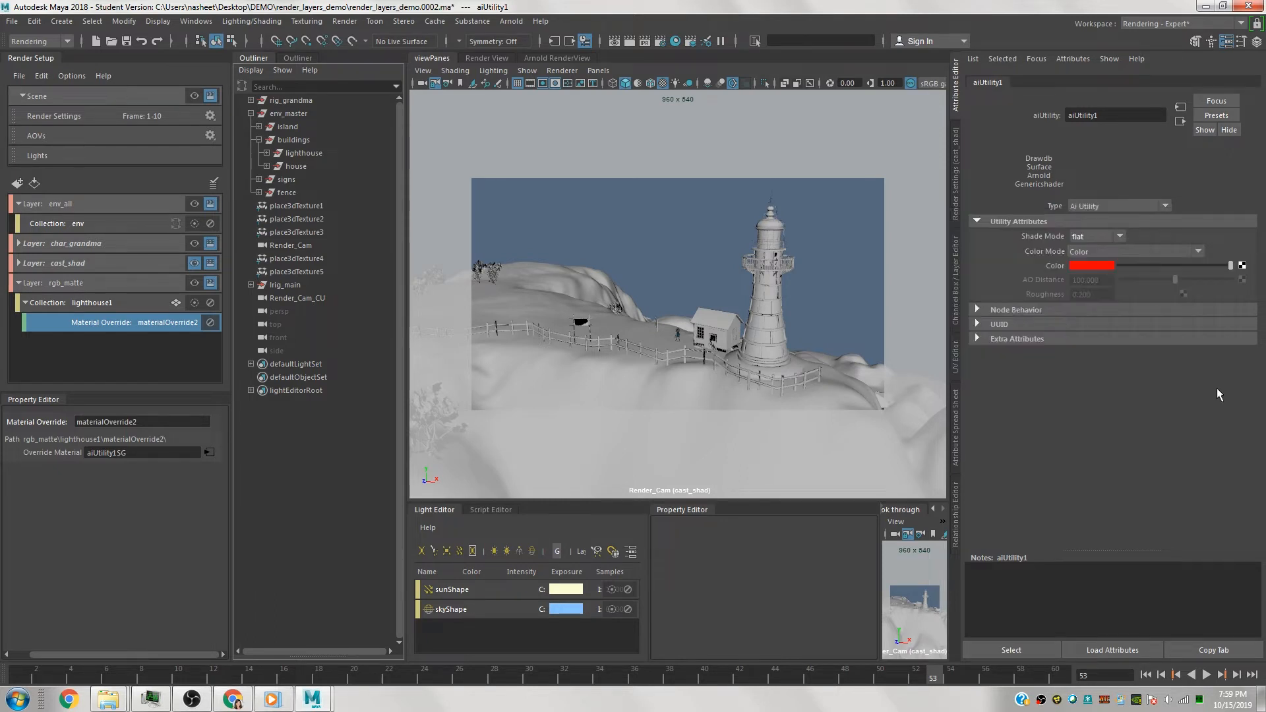
drag(1113, 115, 963, 115)
text(matte_red)
key(Return)
Make rgb_matte the visible layer, render it in the Arnold RenderView with a full scene update, and return to the scene viewport.
click(194, 283)
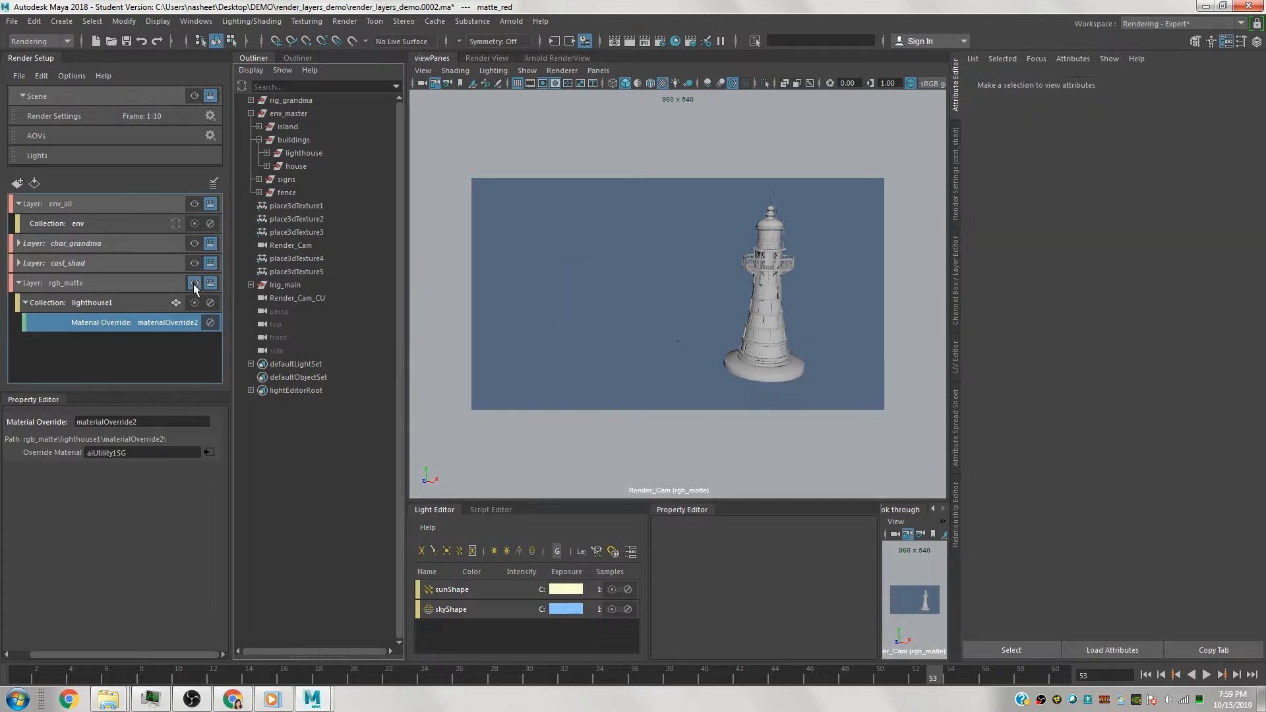
click(564, 58)
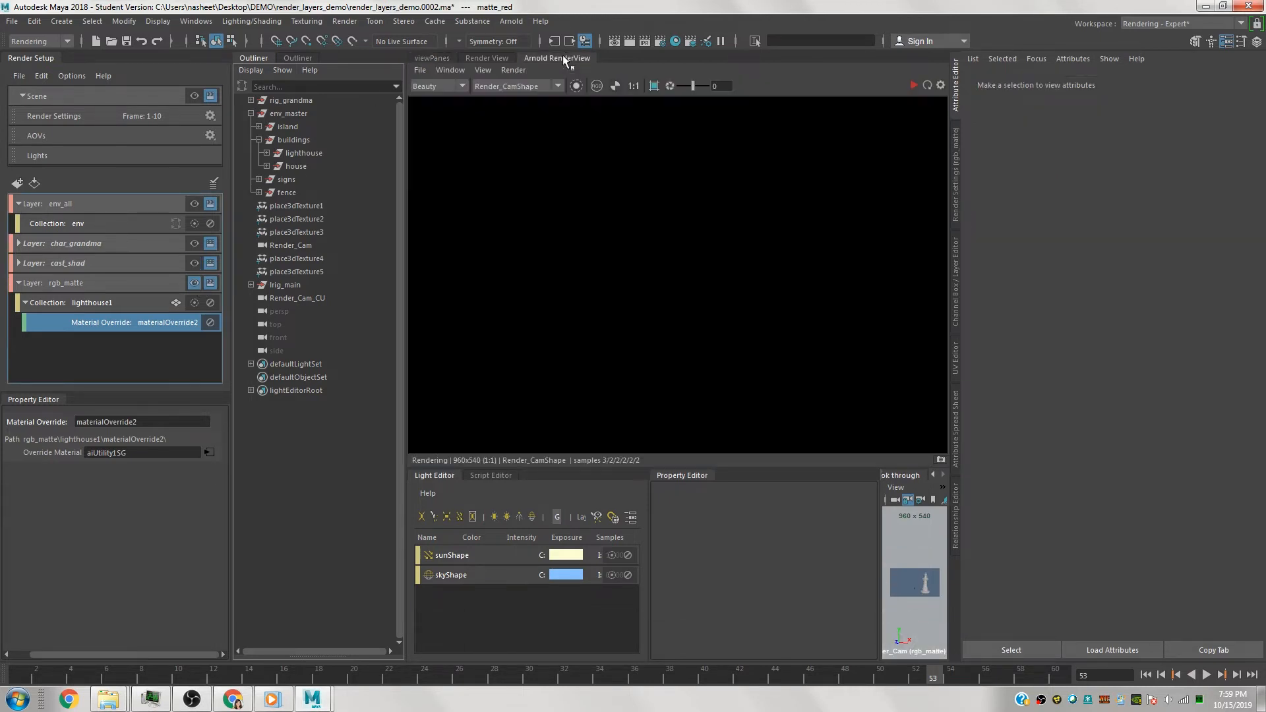
click(912, 86)
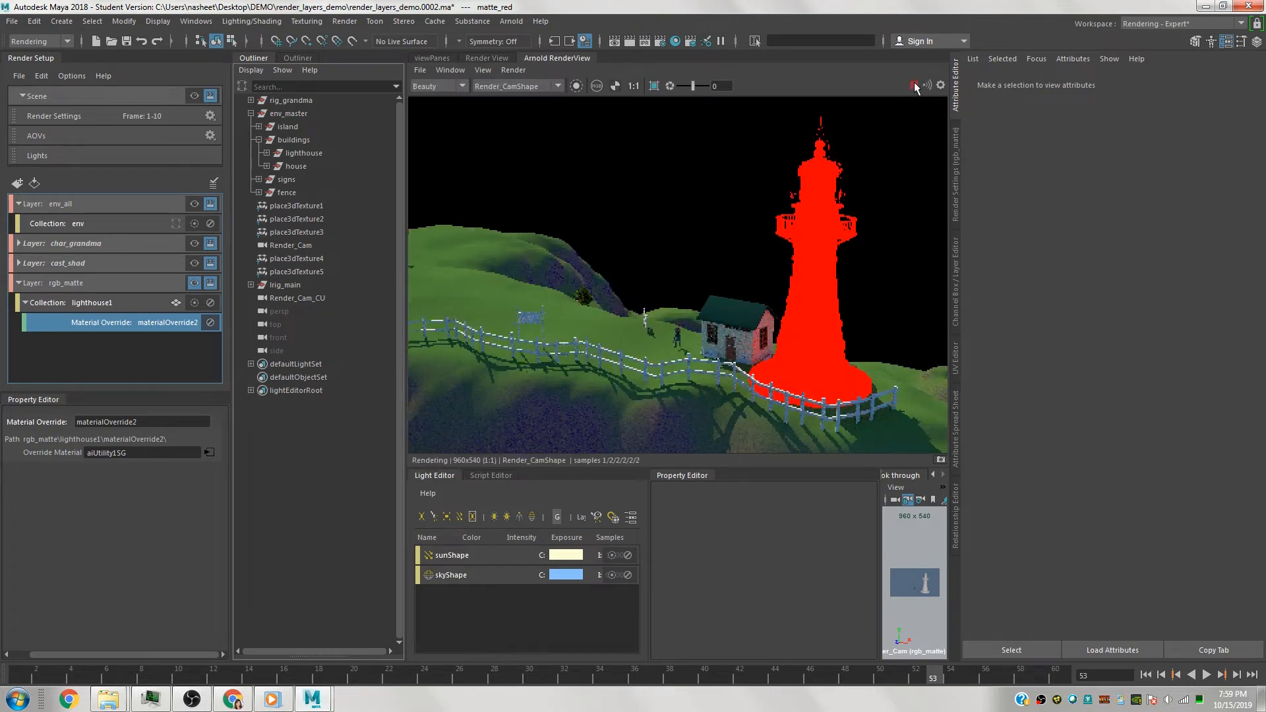
click(513, 70)
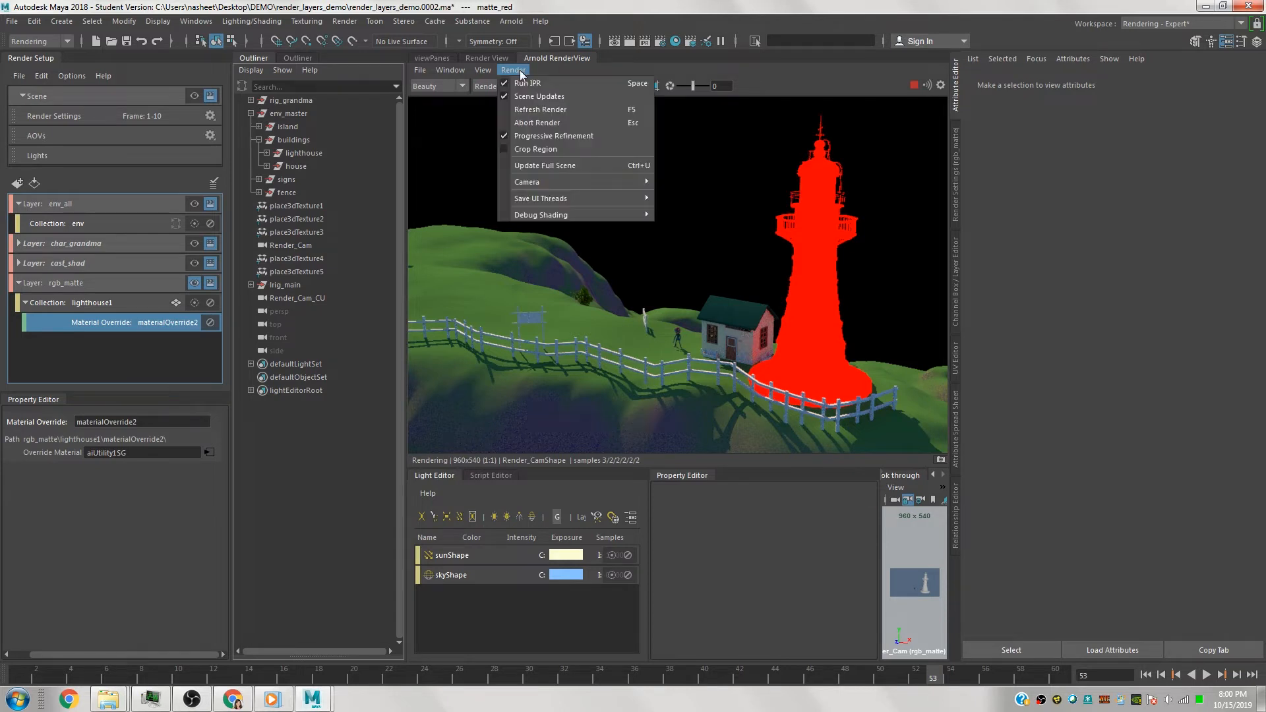
click(527, 165)
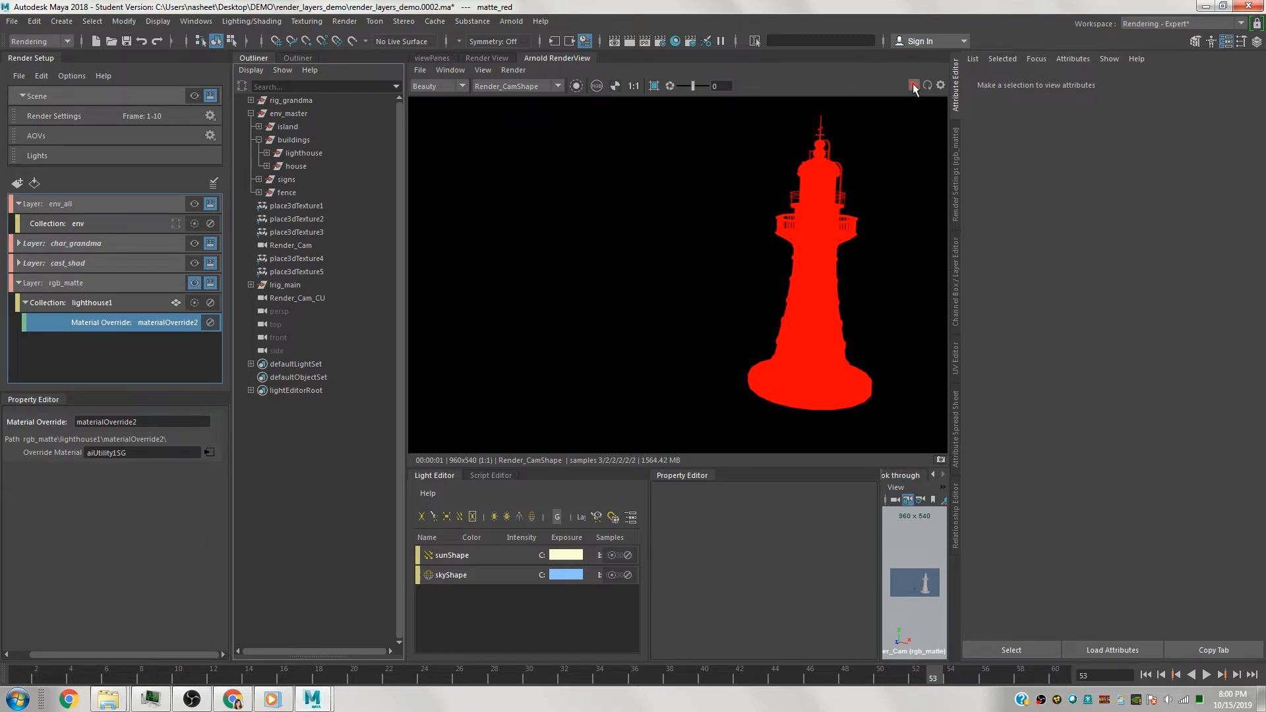
click(429, 58)
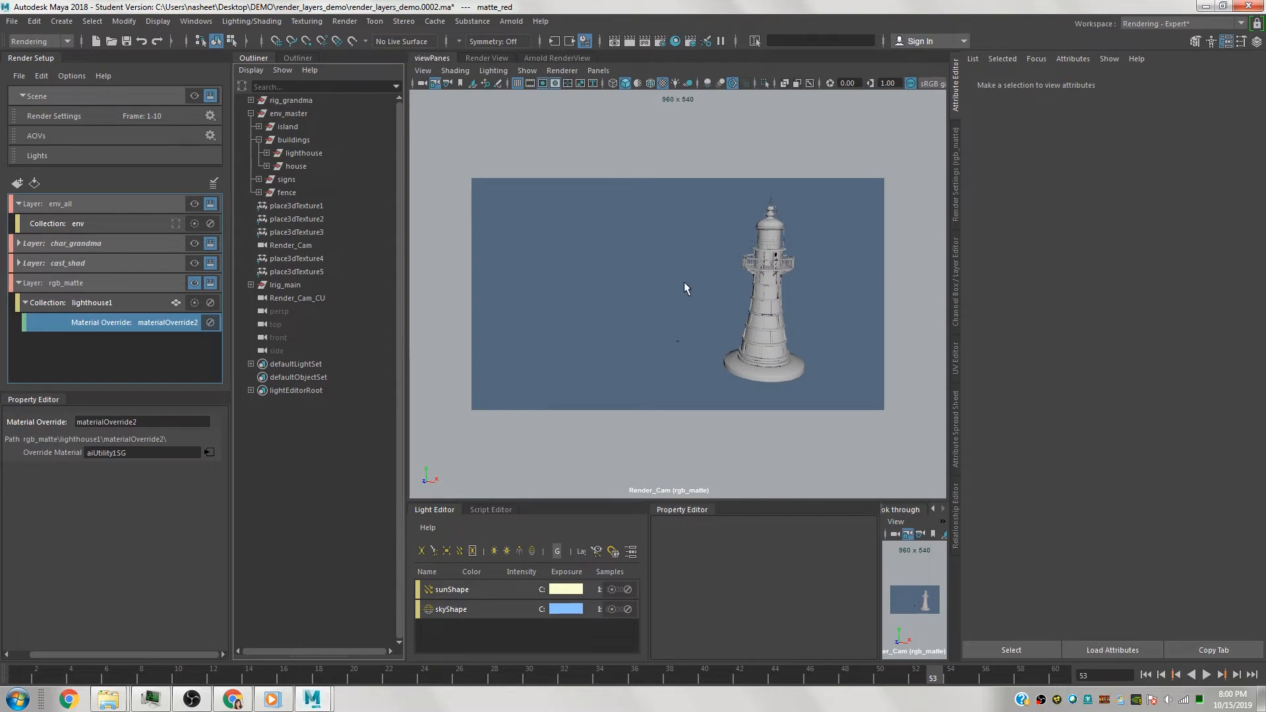
Create a second collection in the rgb_matte layer and name it house1.
click(102, 283)
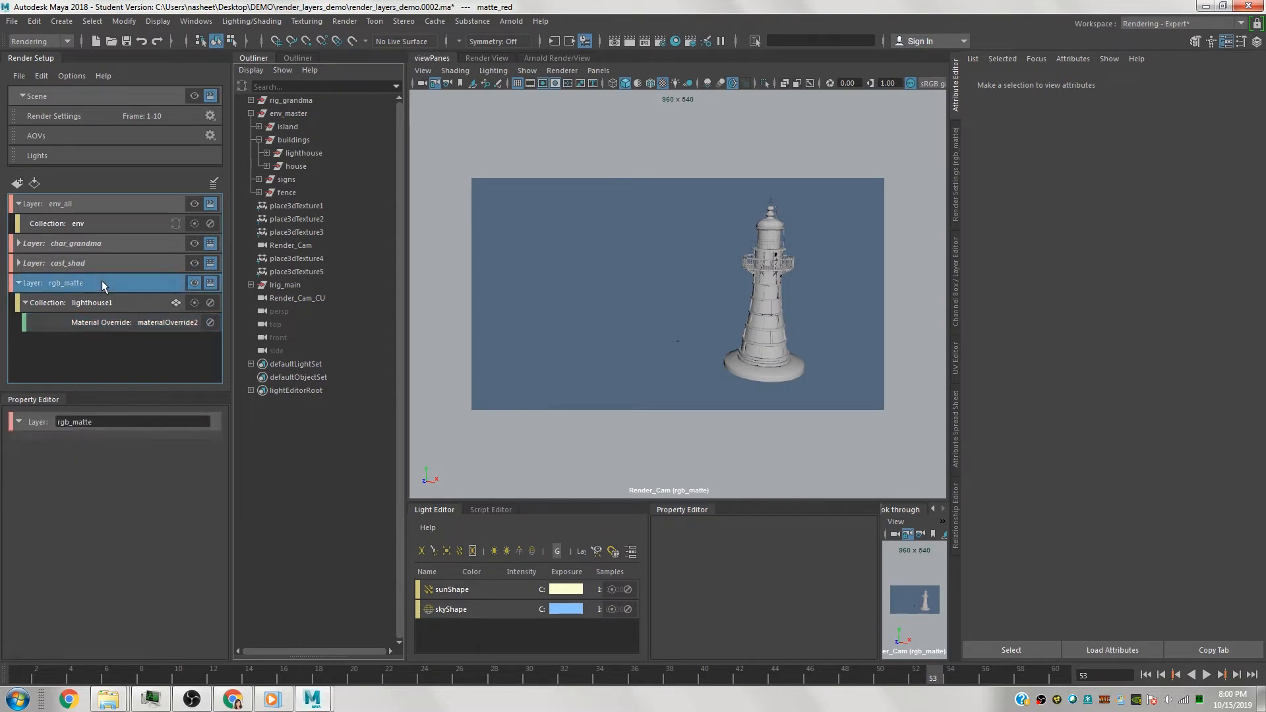
right_click(102, 283)
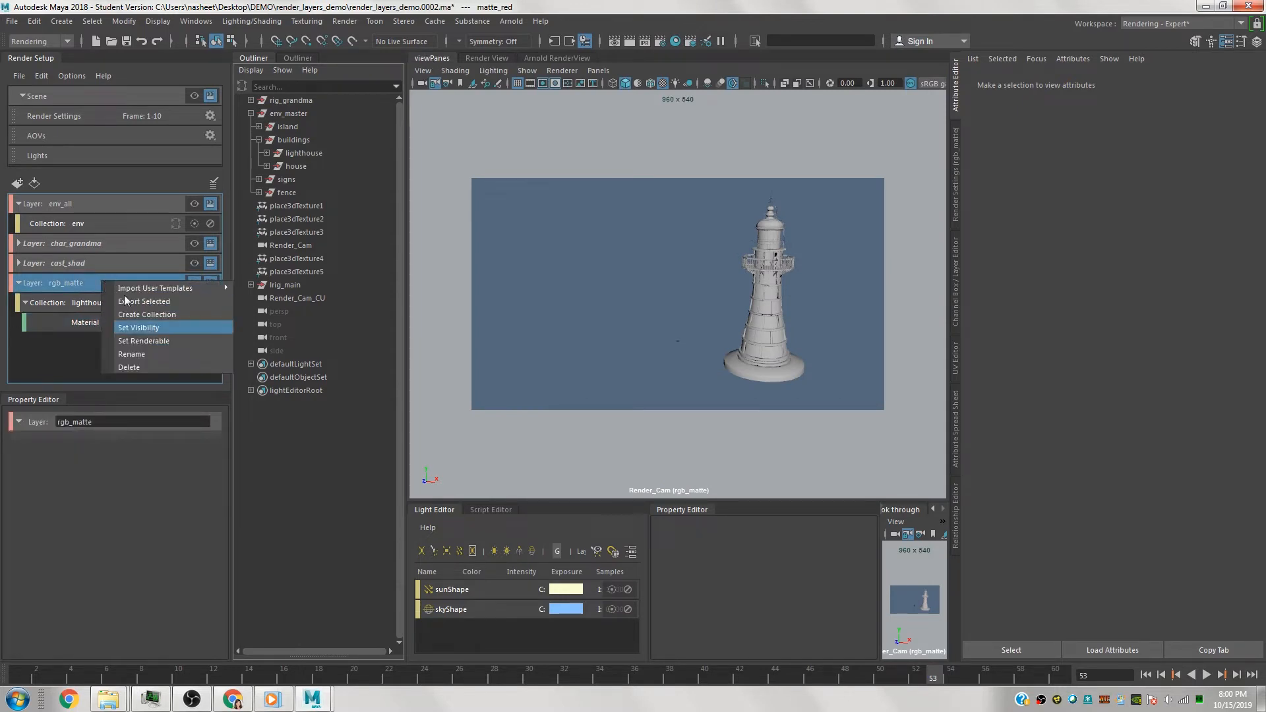
click(170, 315)
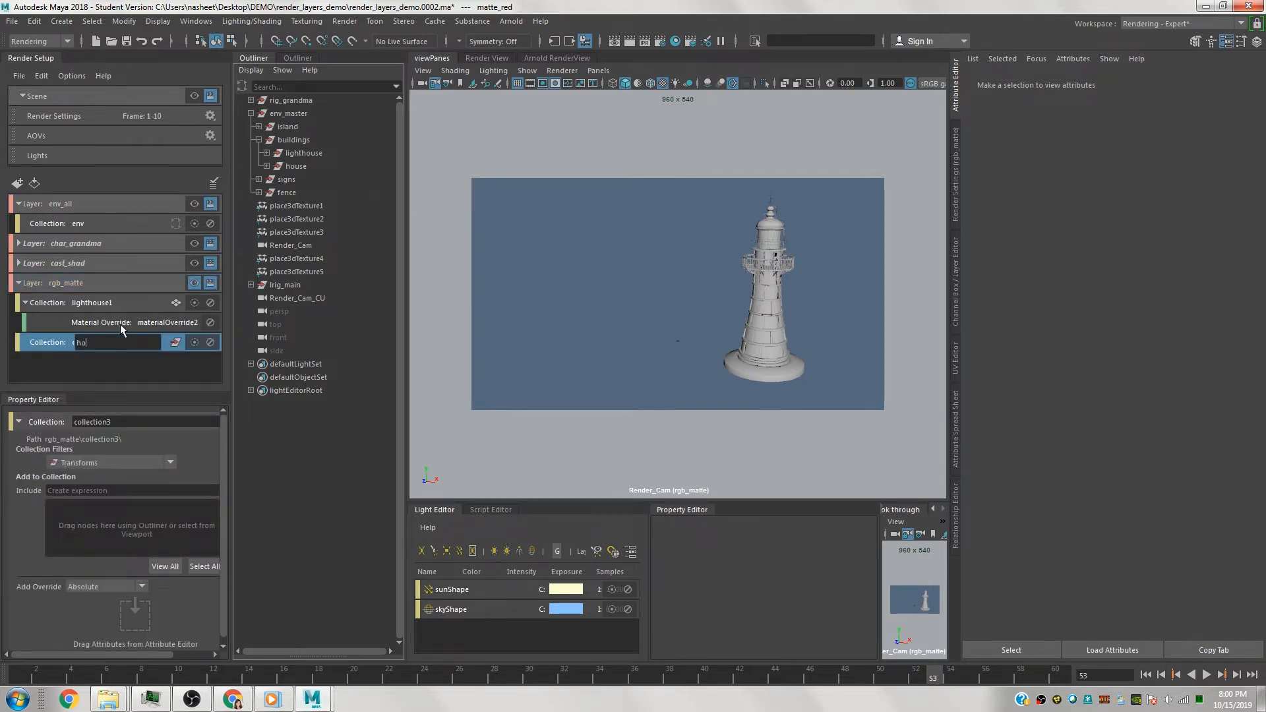
key(Return)
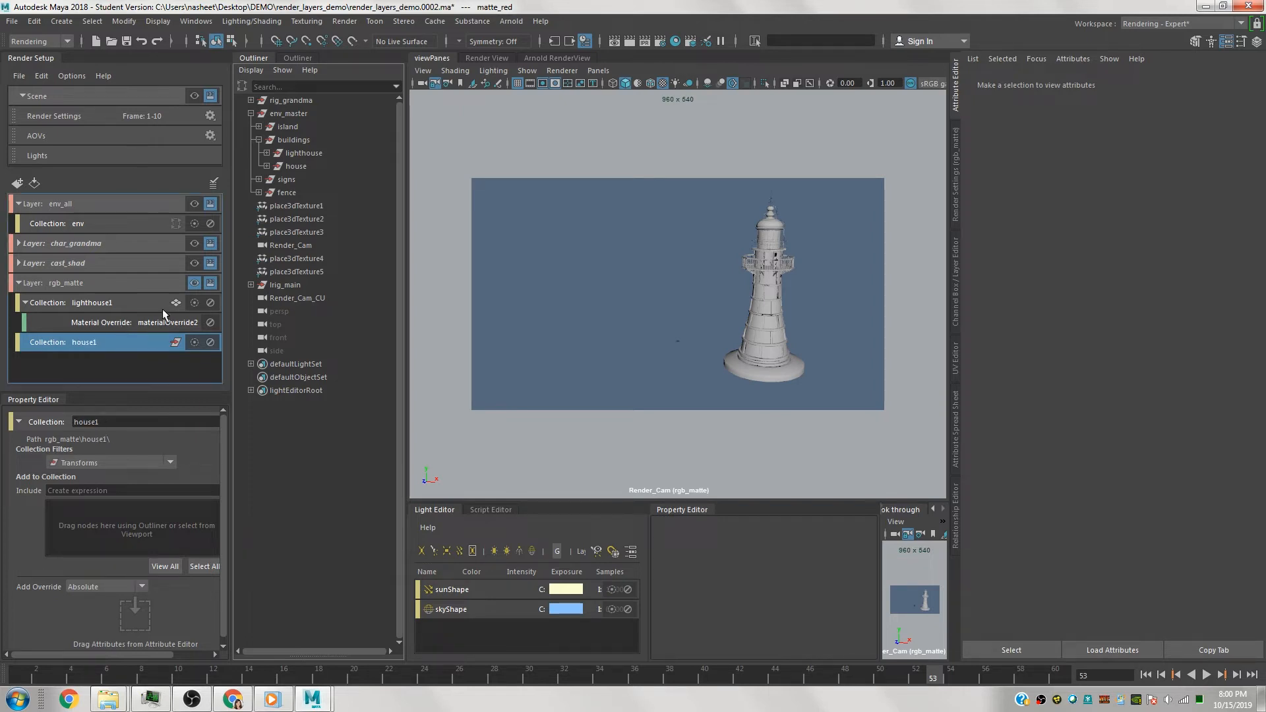
Add the house group's full hierarchy to the house1 collection and set the collection filter to All.
click(300, 167)
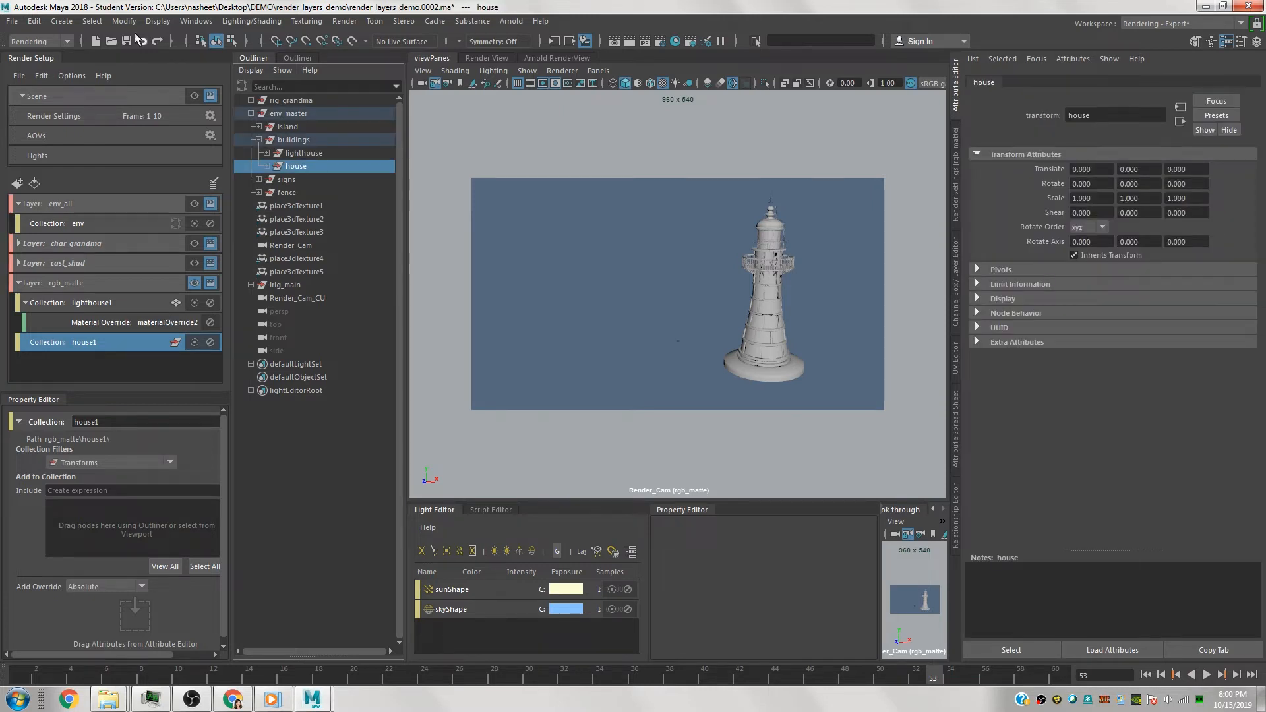
click(93, 21)
click(117, 84)
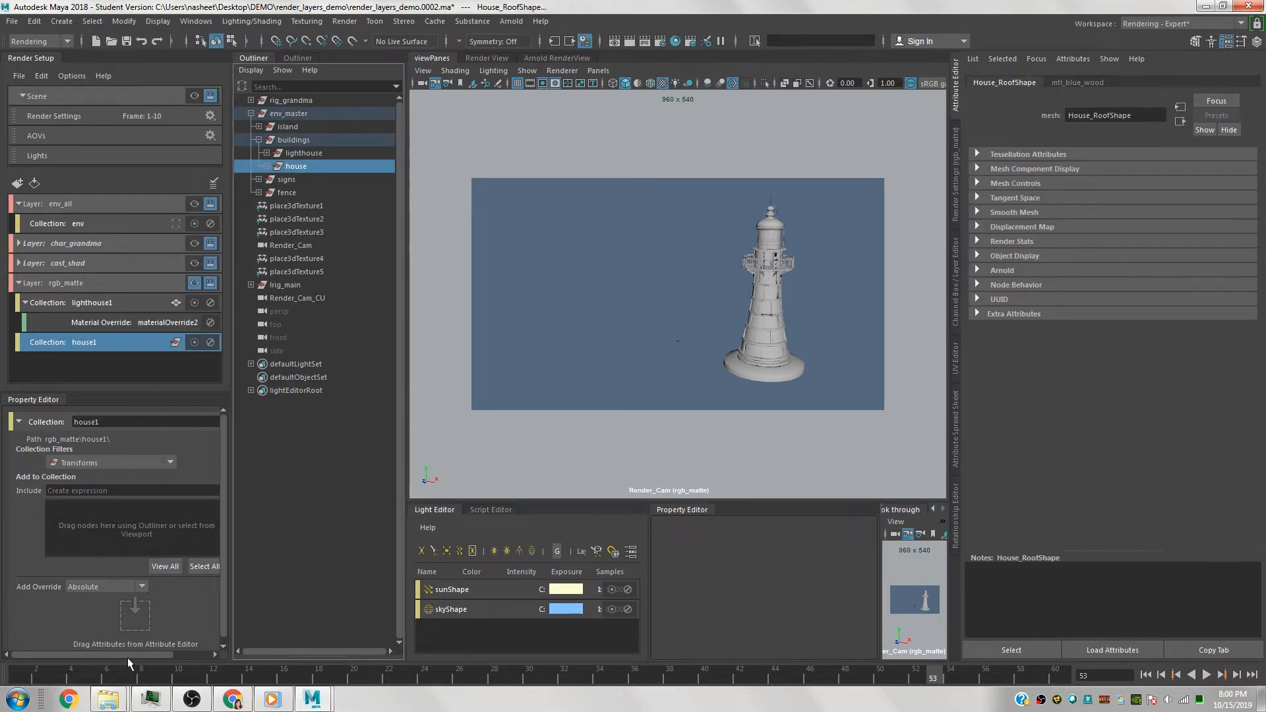
drag(128, 655, 159, 652)
click(211, 507)
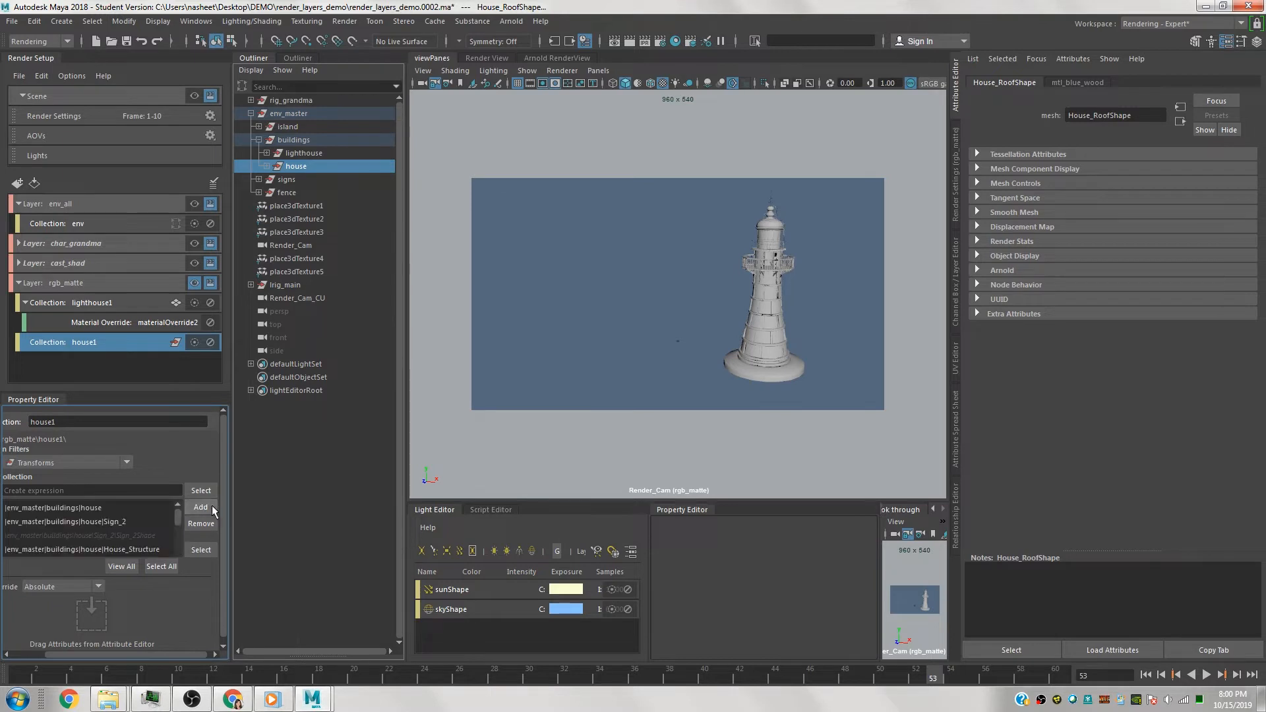
click(62, 464)
click(54, 474)
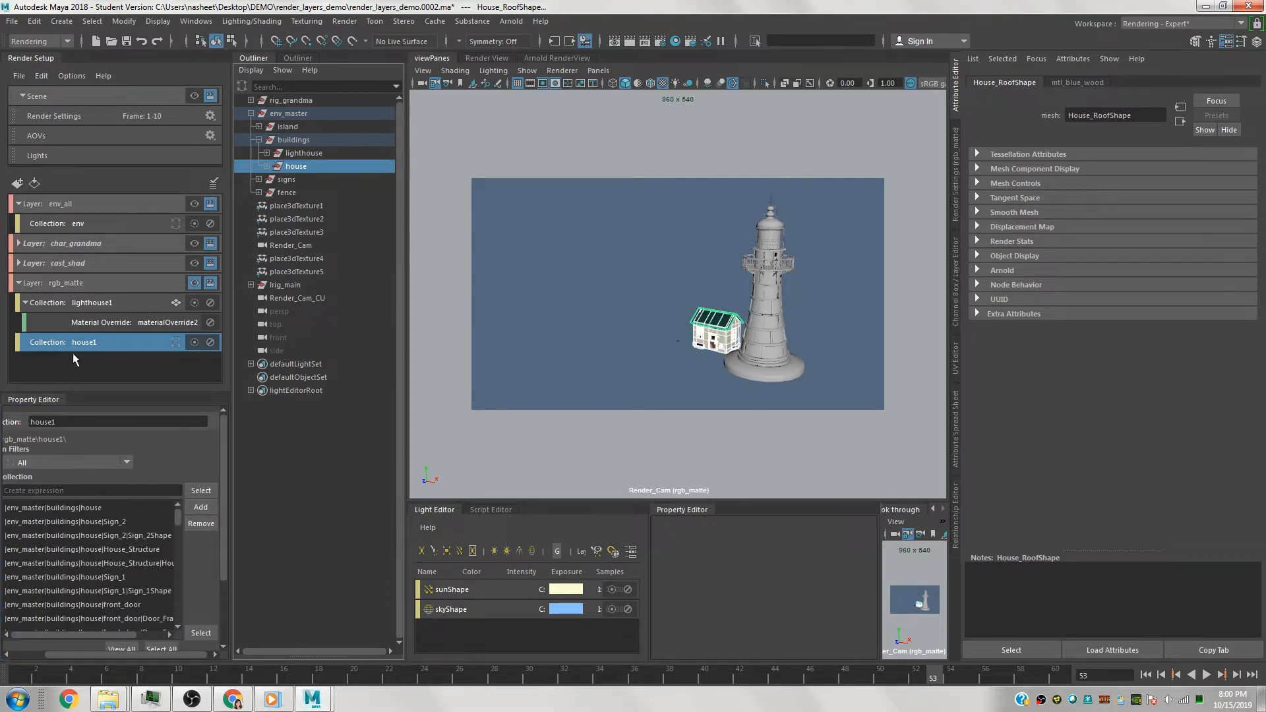
Create a material override on the house1 collection and assign a new aiUtility shader to it.
right_click(93, 343)
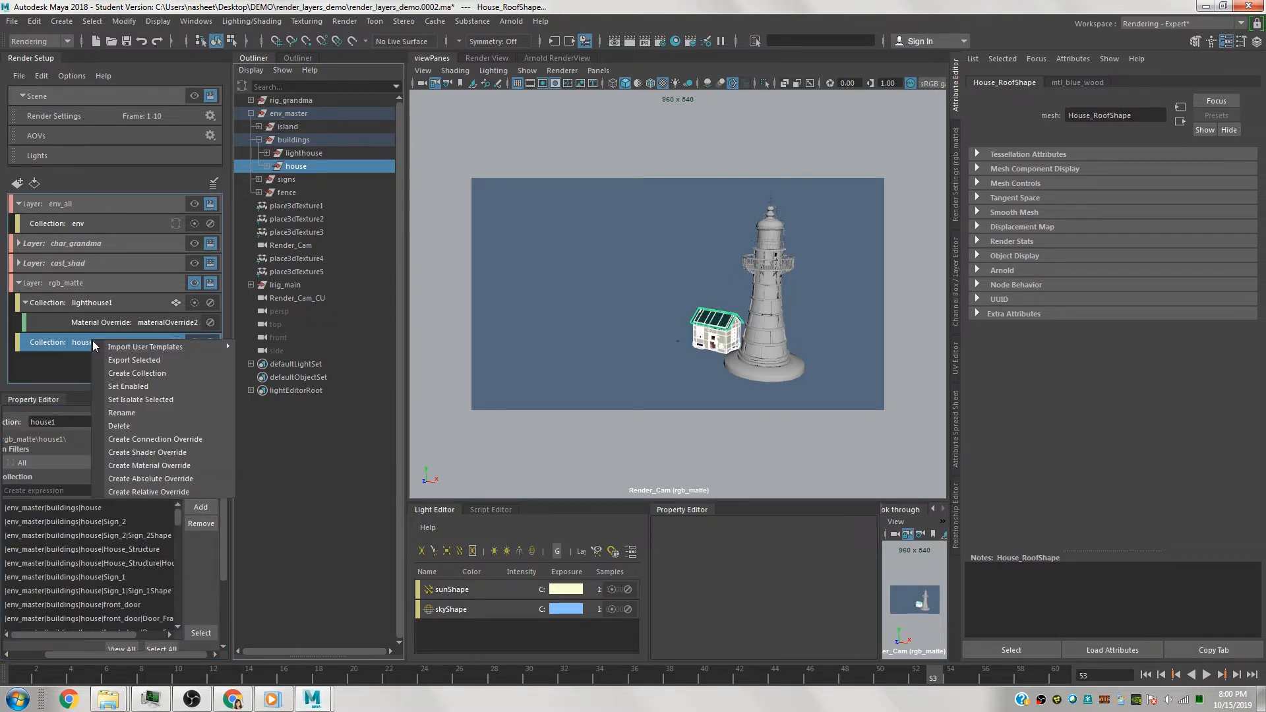
click(163, 466)
click(167, 508)
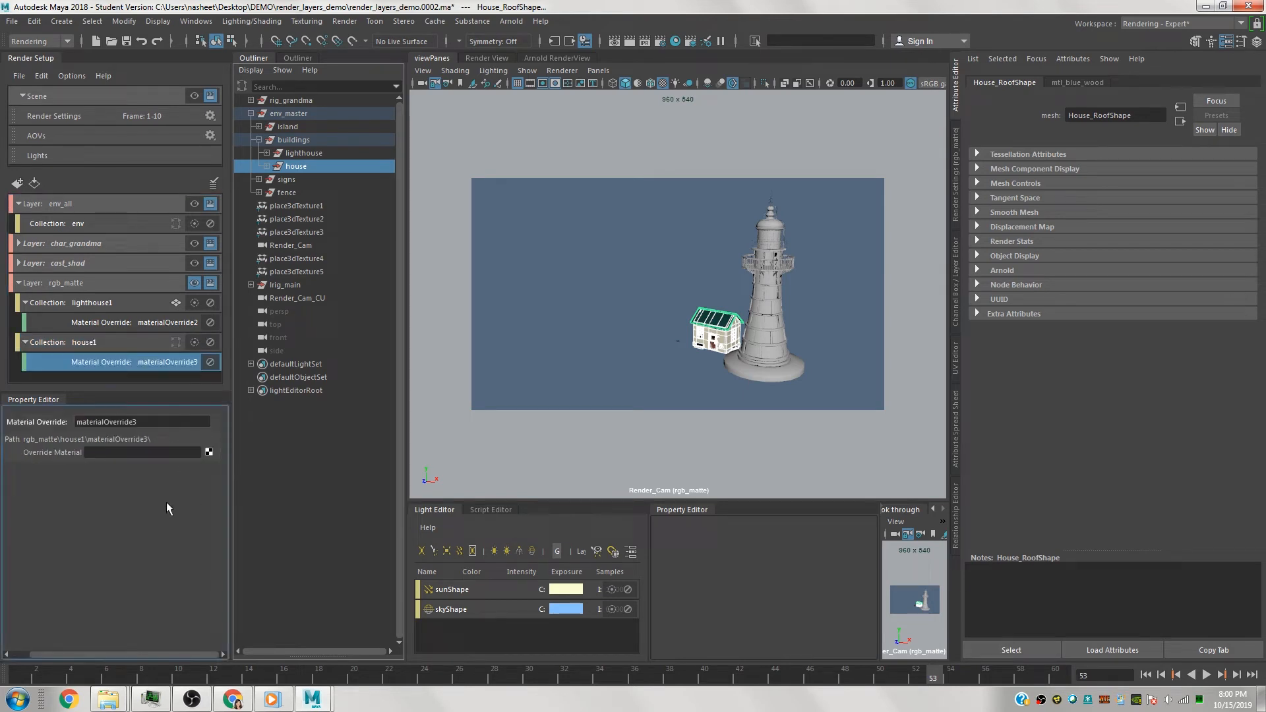
click(209, 453)
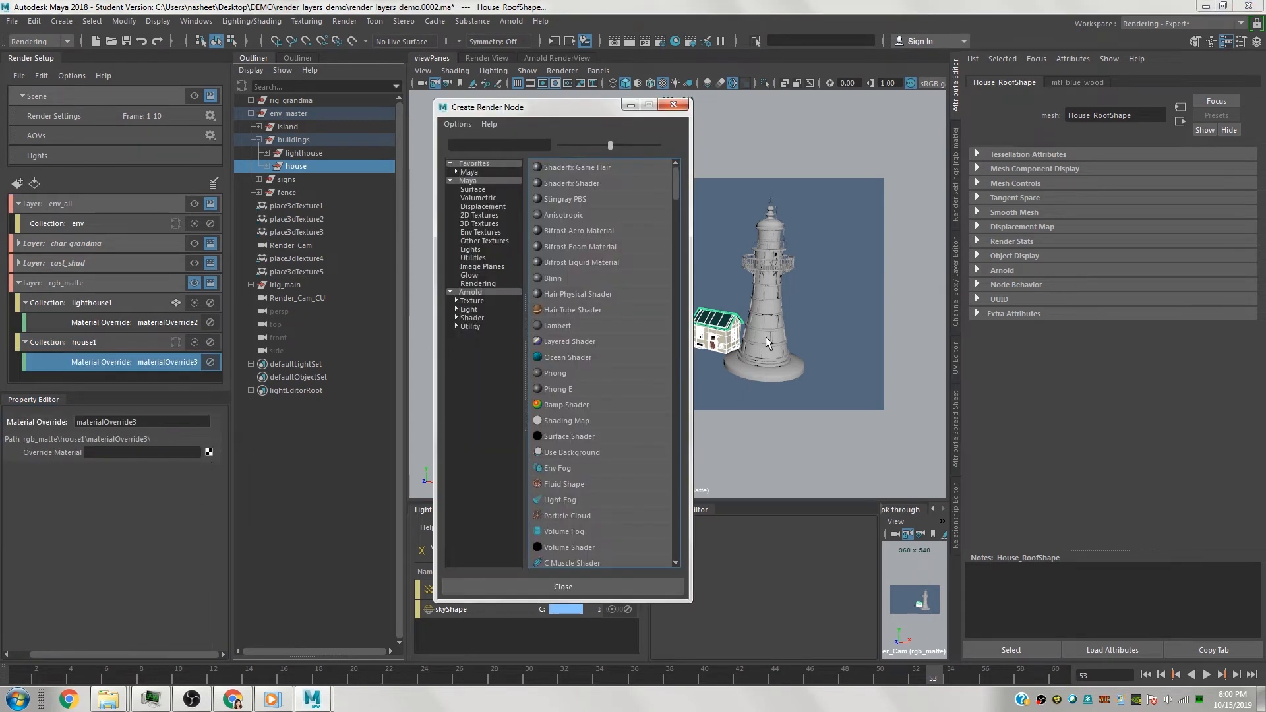
click(472, 318)
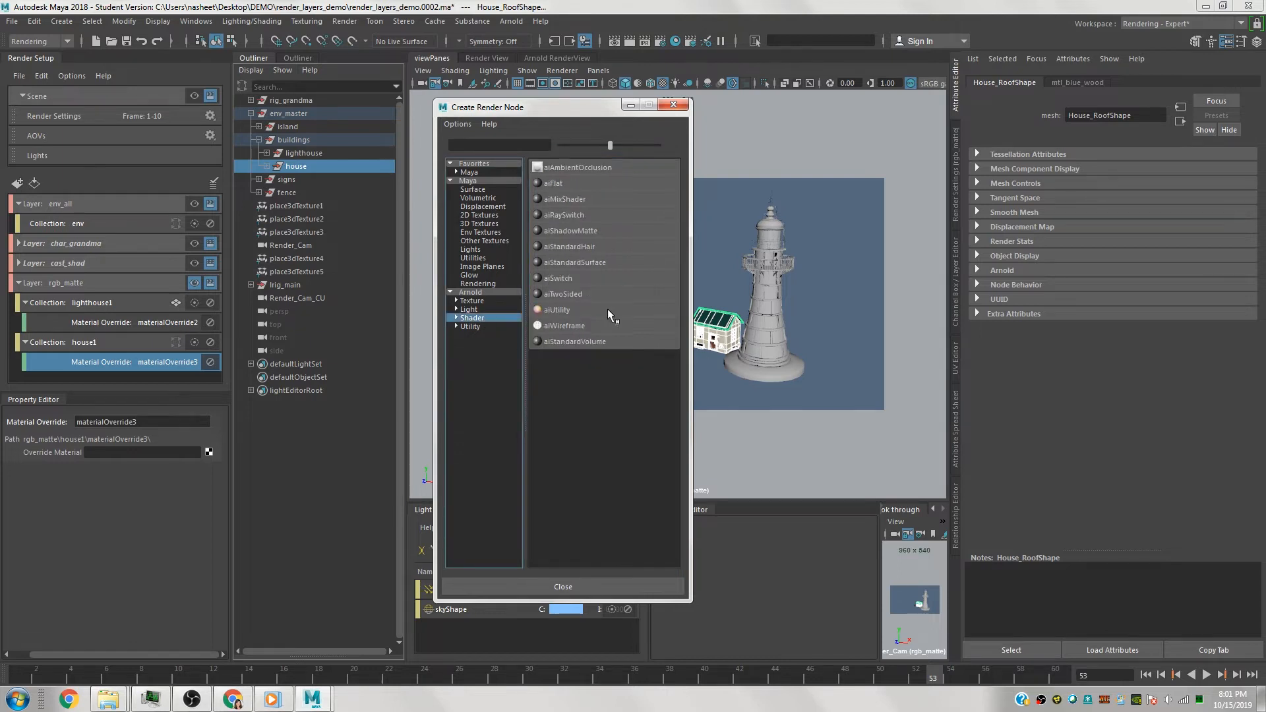
click(555, 309)
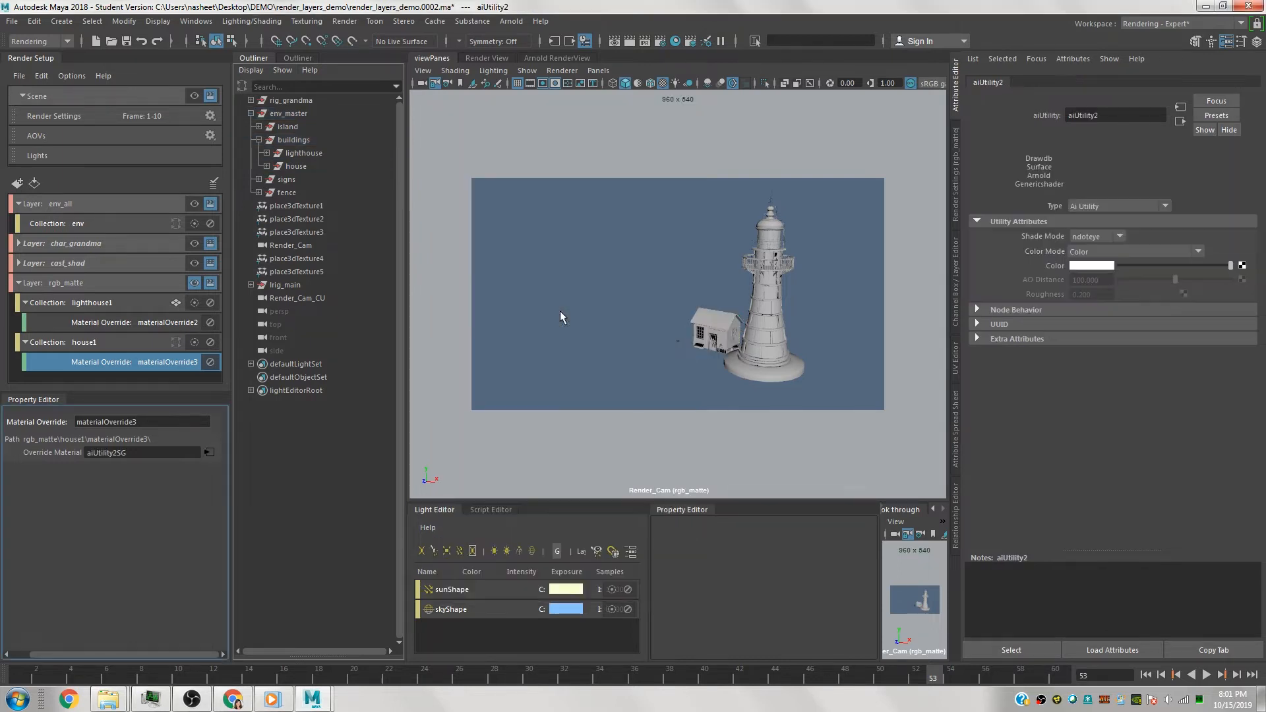
Set the house override shader's shade mode to flat and its color to green, and rename it matte_green.
click(1089, 235)
click(1085, 266)
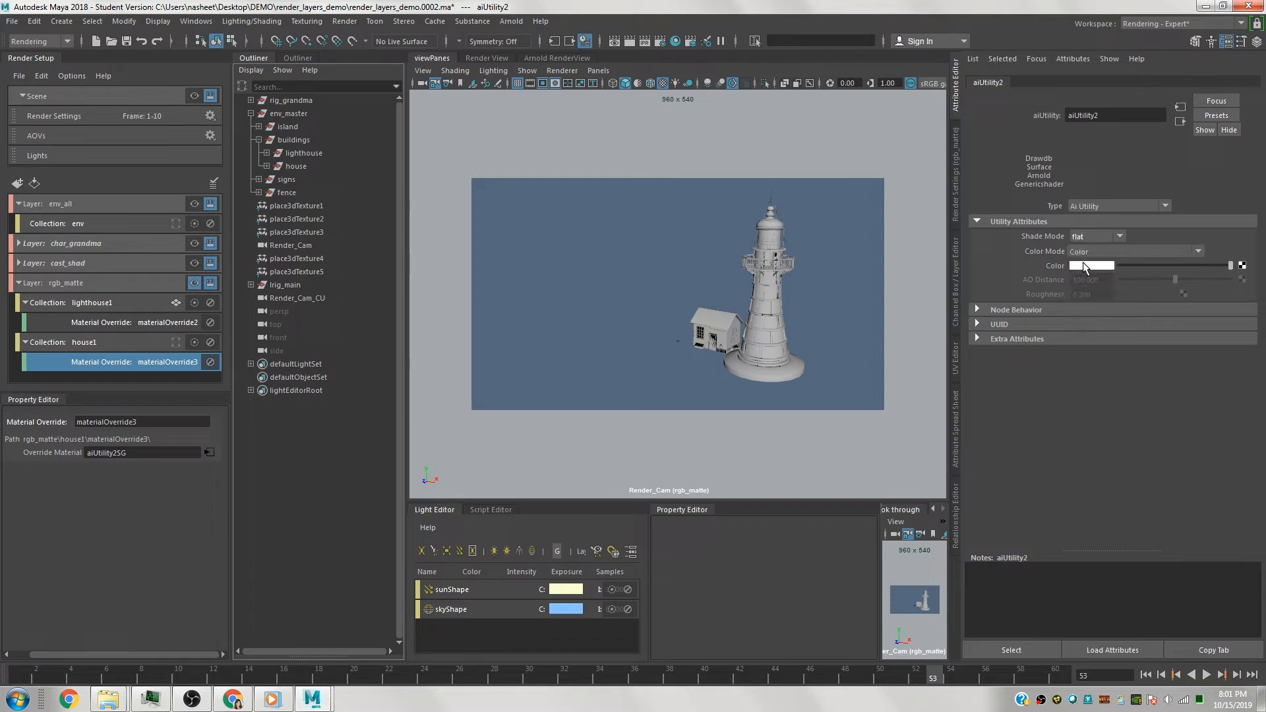
click(1084, 265)
click(1064, 229)
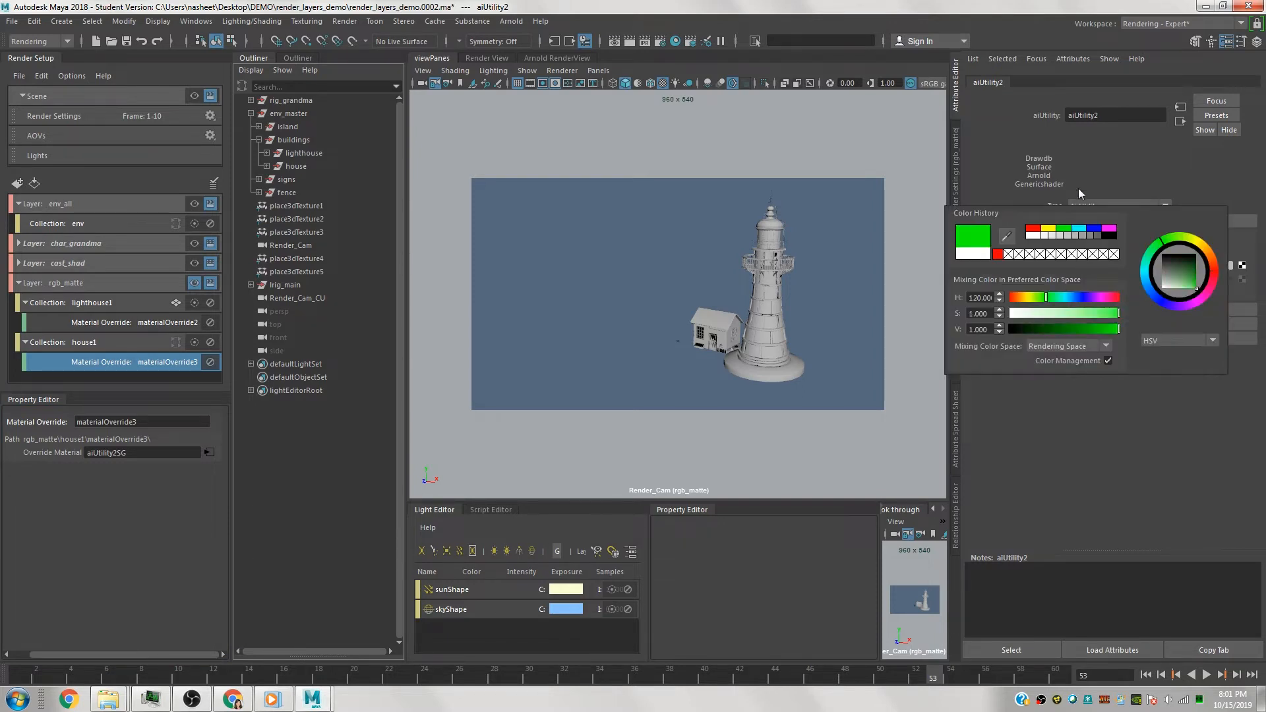
drag(1115, 115, 989, 102)
text(m)
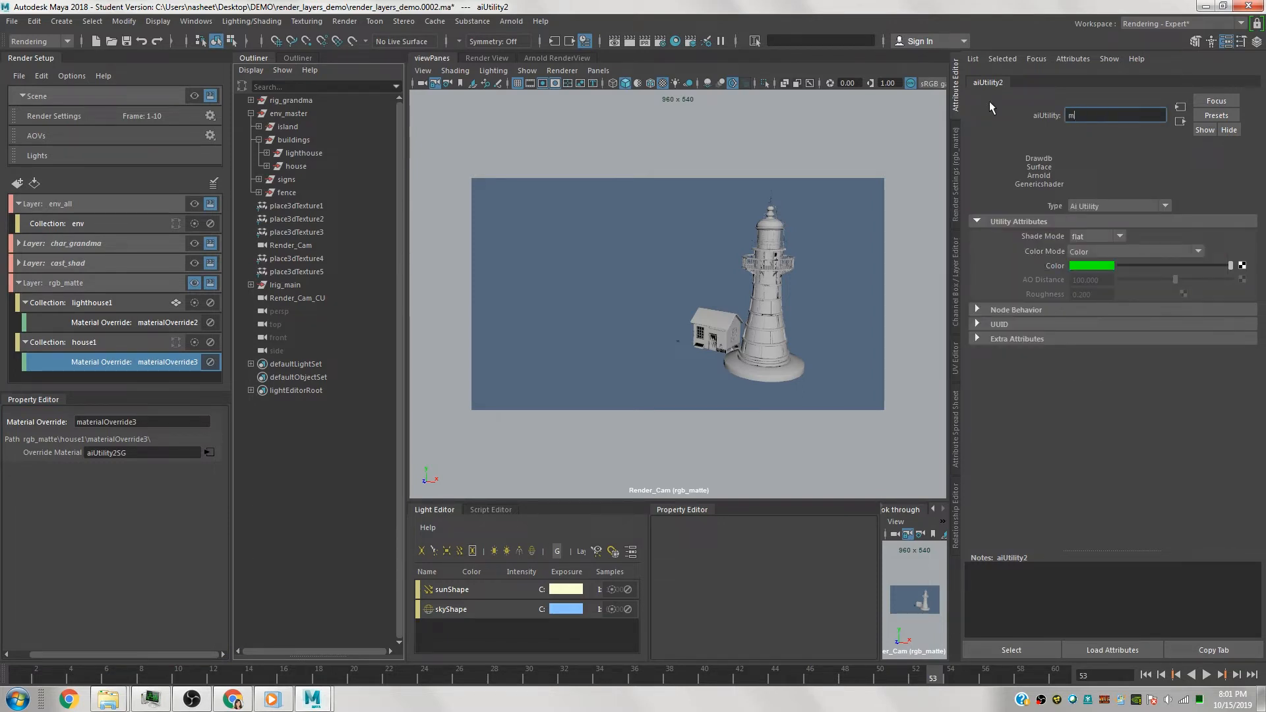
text(atte_green)
key(Return)
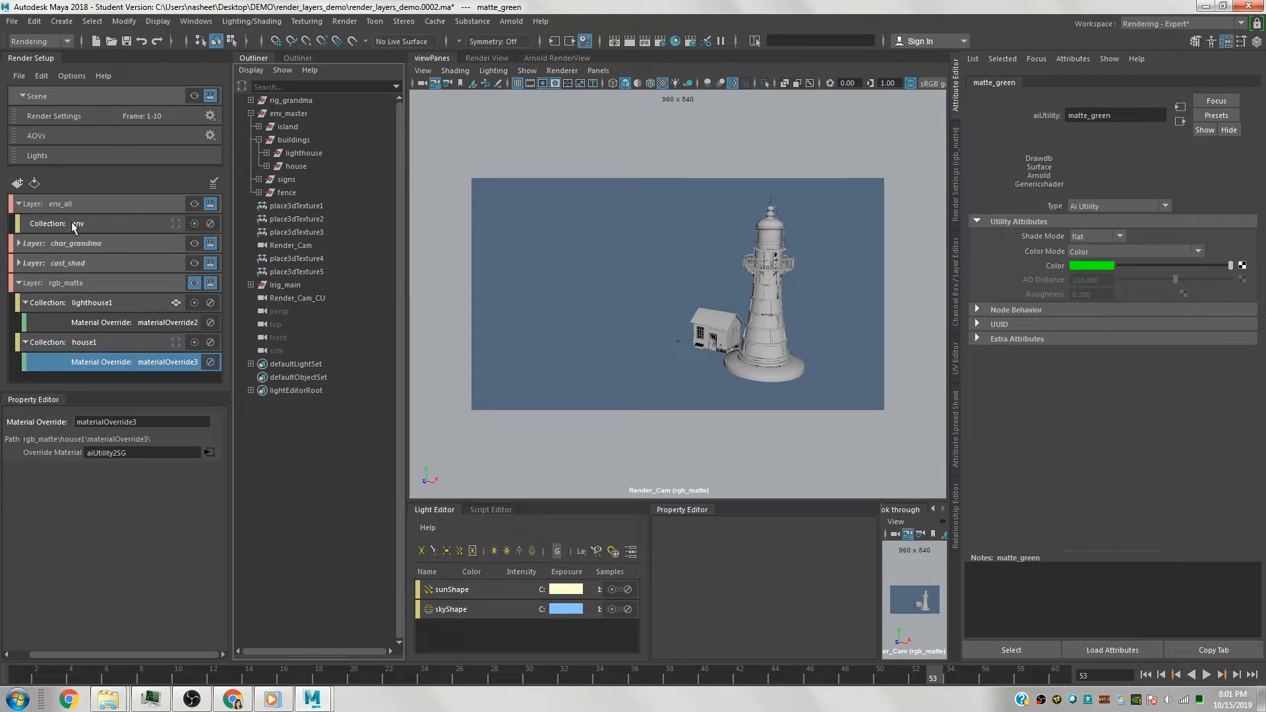
Create a third collection in the rgb_matte layer and name it ground1.
click(73, 280)
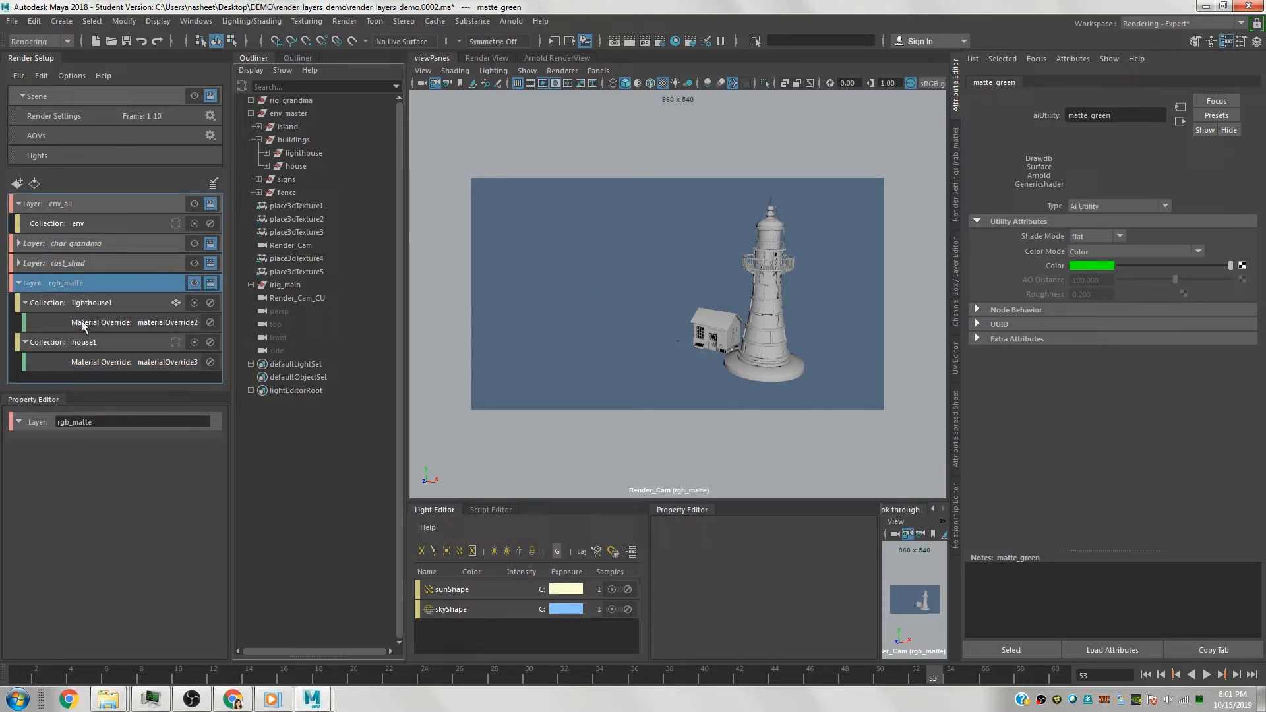
right_click(115, 285)
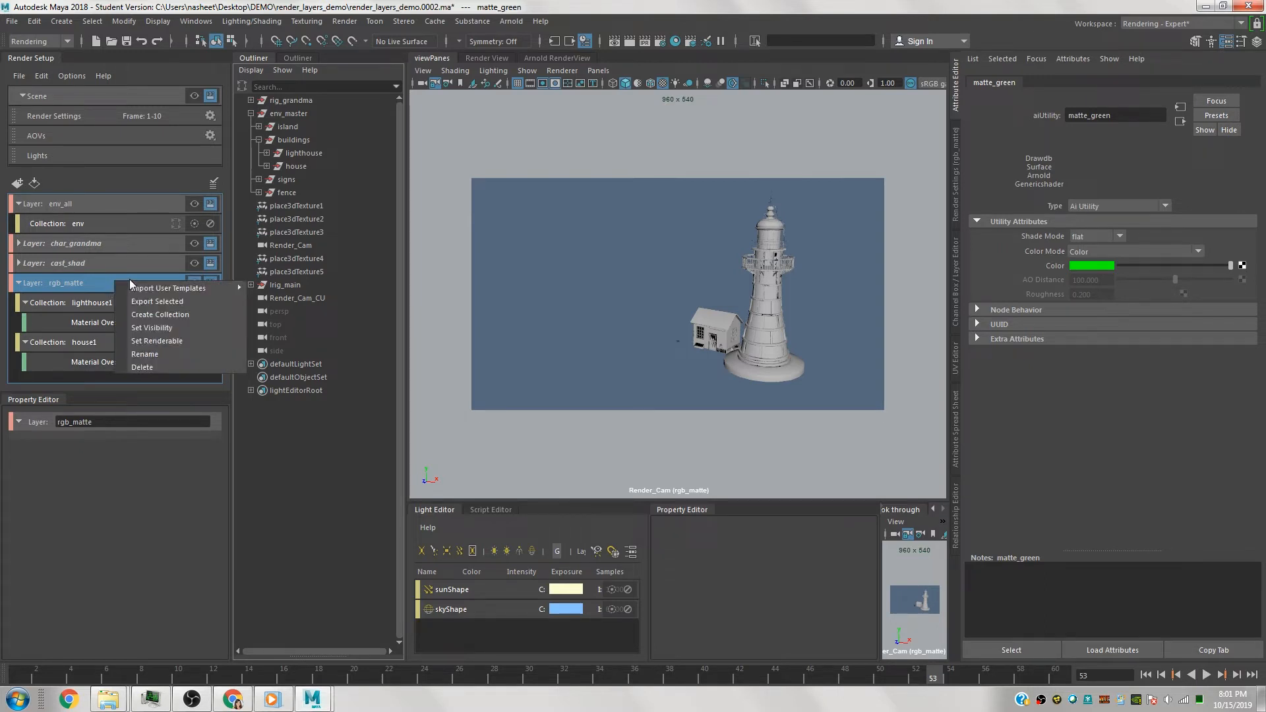
click(164, 315)
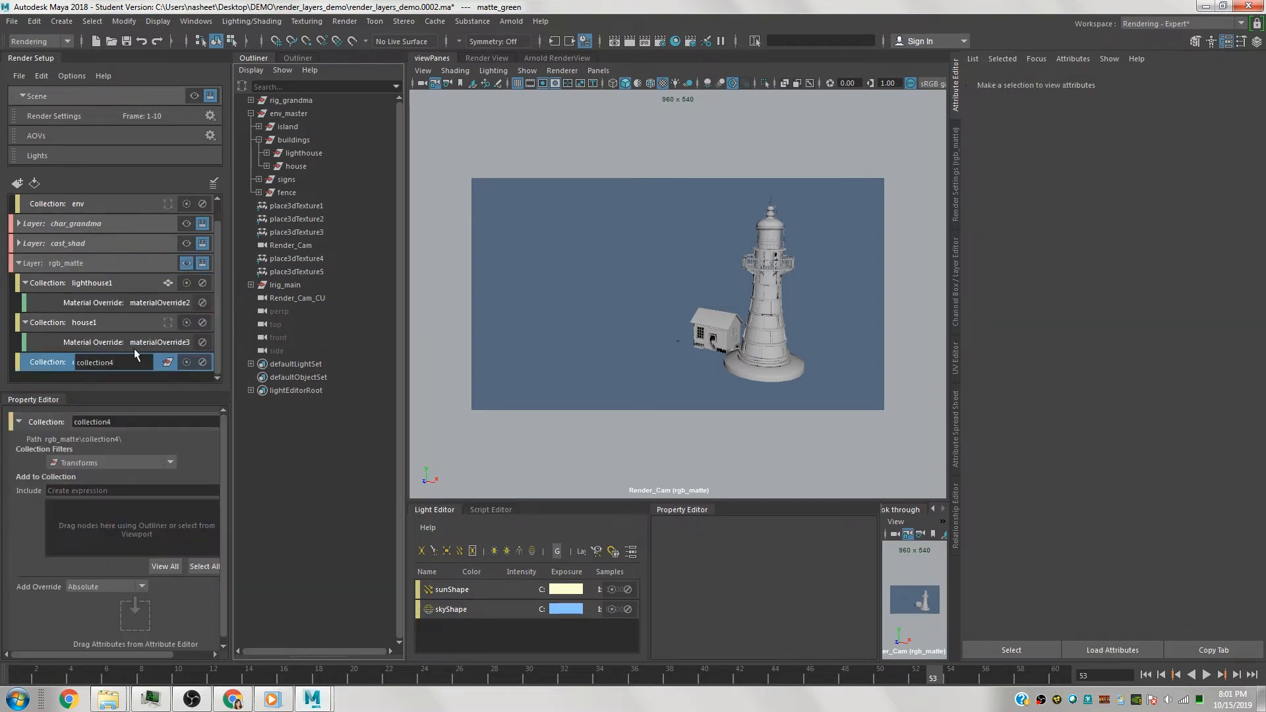
drag(123, 364, 55, 347)
text(ground)
key(Return)
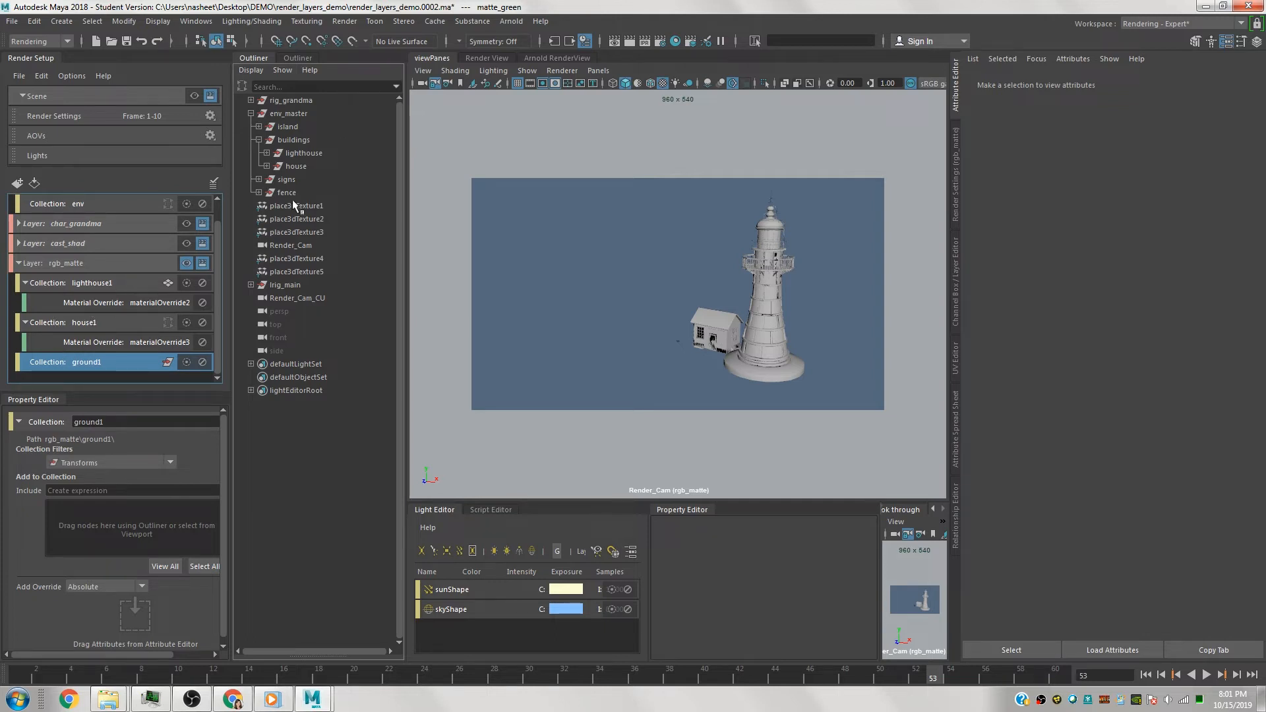
Check the island group in the master scene layer, and add its full hierarchy to the ground1 collection in rgb_matte.
click(296, 115)
click(296, 126)
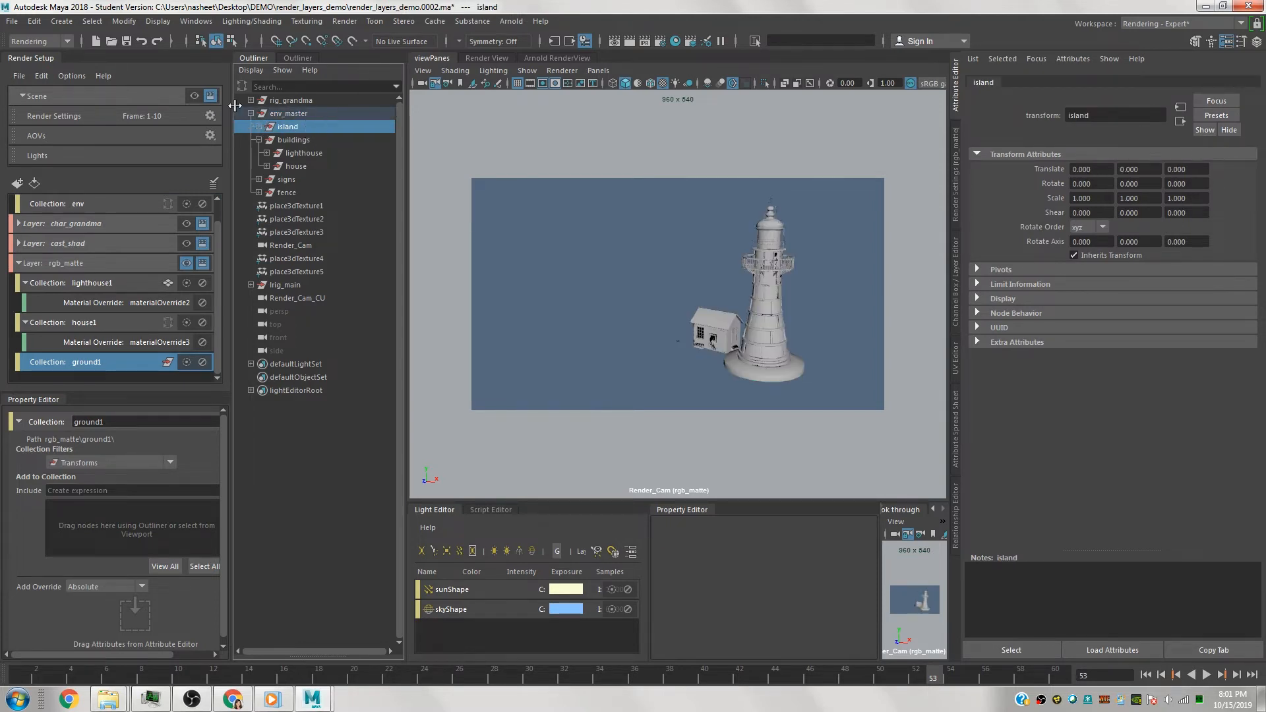
click(195, 96)
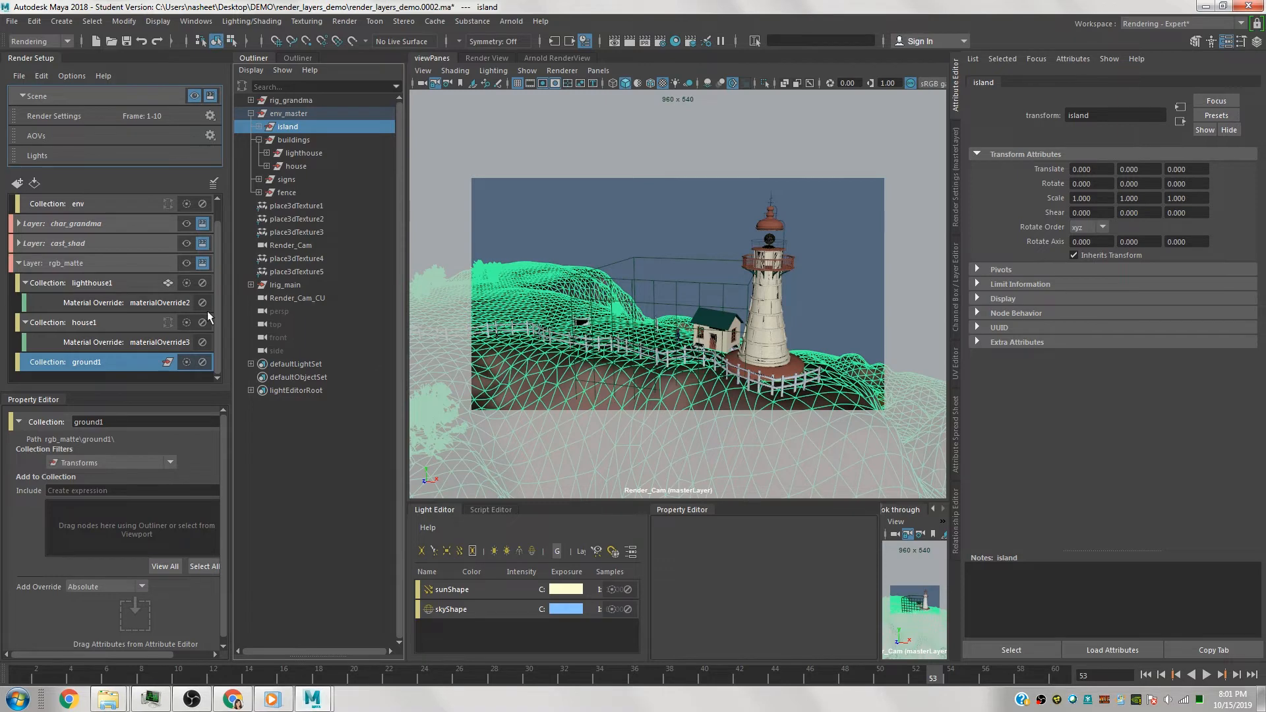
click(184, 263)
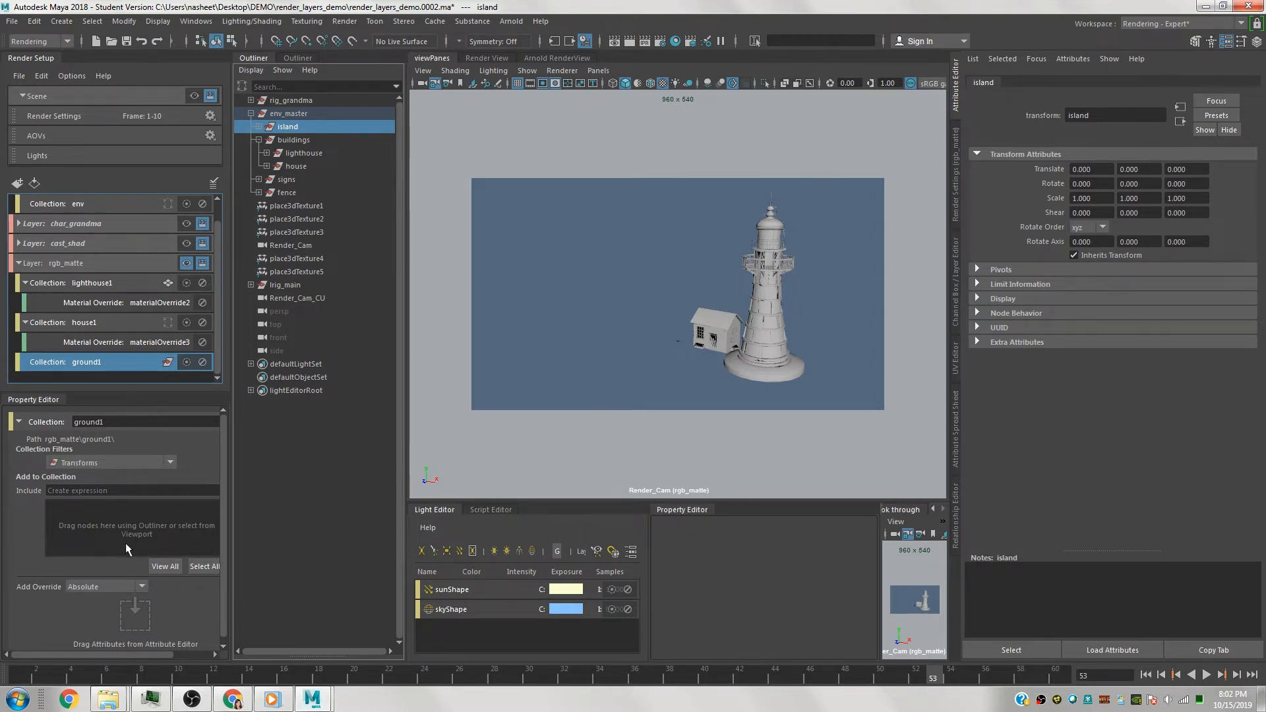
drag(134, 650, 162, 652)
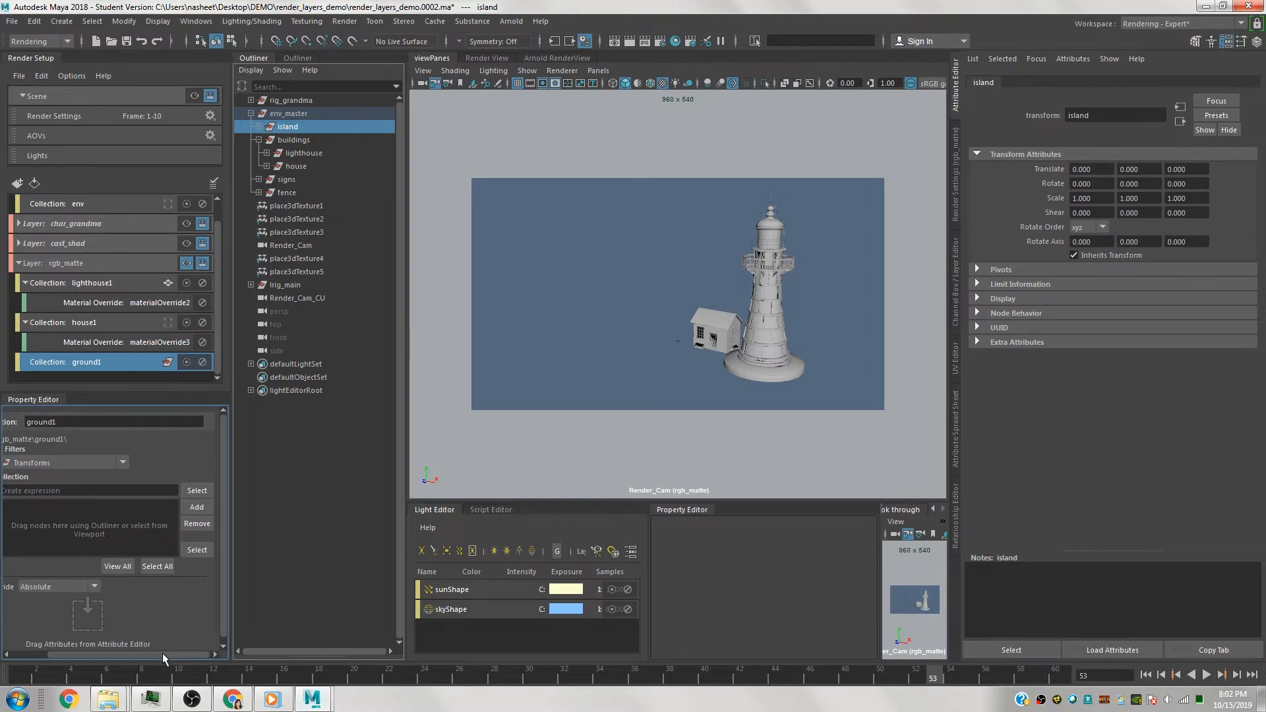
click(93, 21)
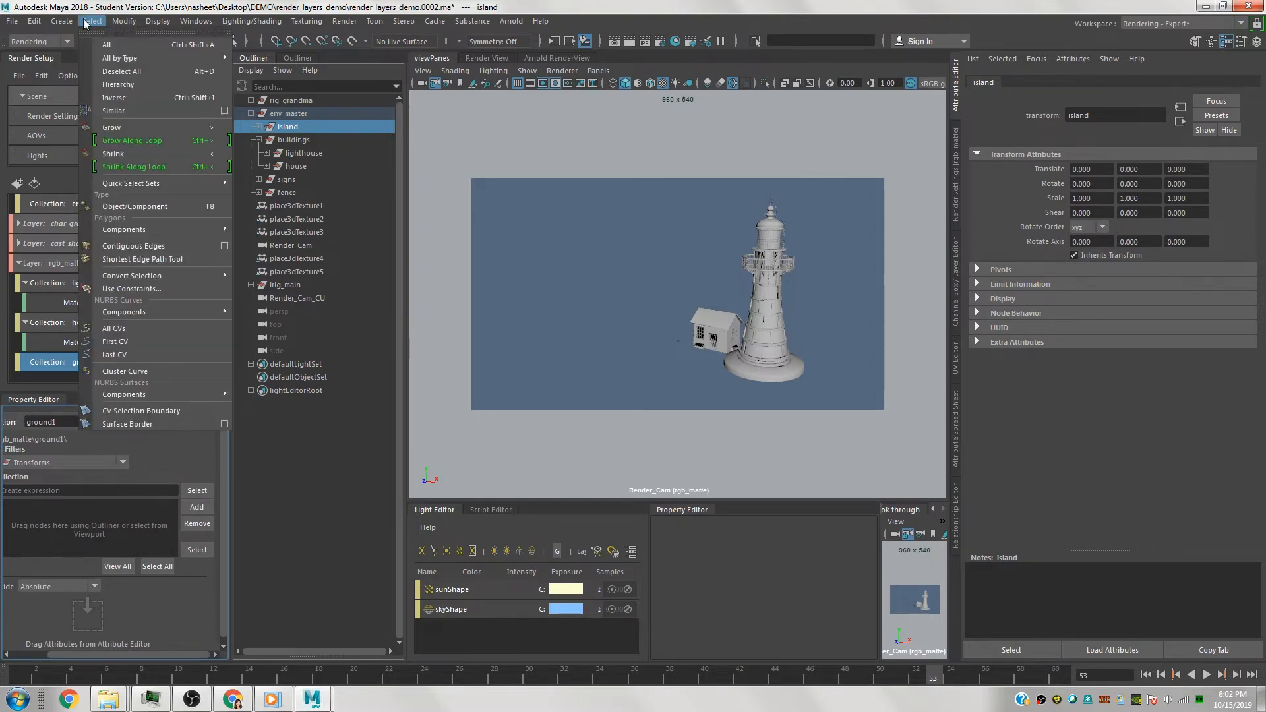
click(112, 85)
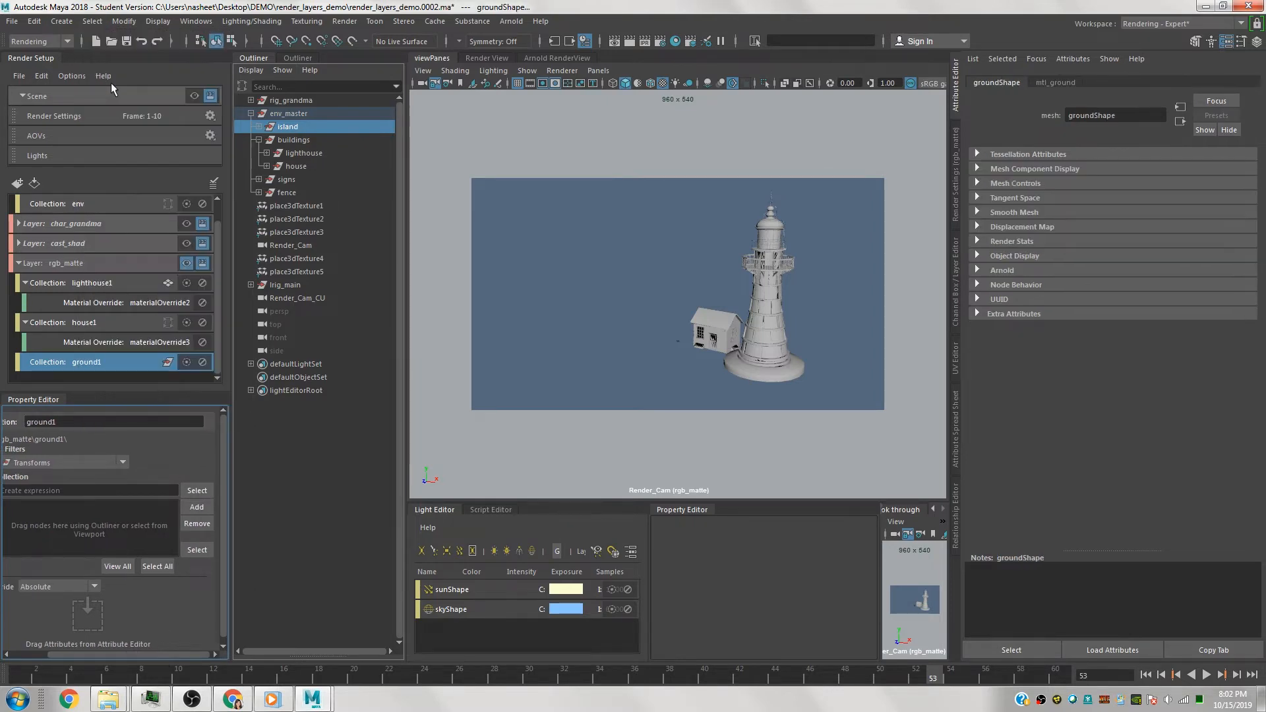
click(201, 509)
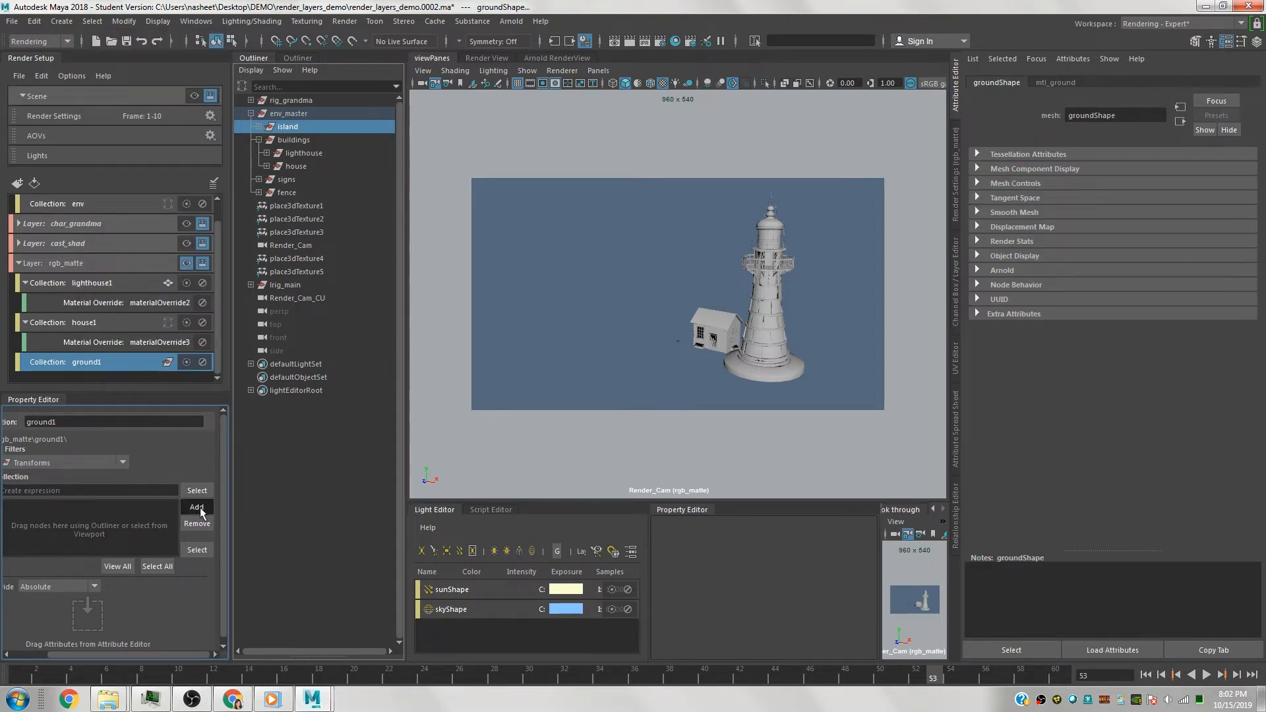
Create a material override on the ground1 collection and assign a new aiUtility shader to it.
right_click(105, 368)
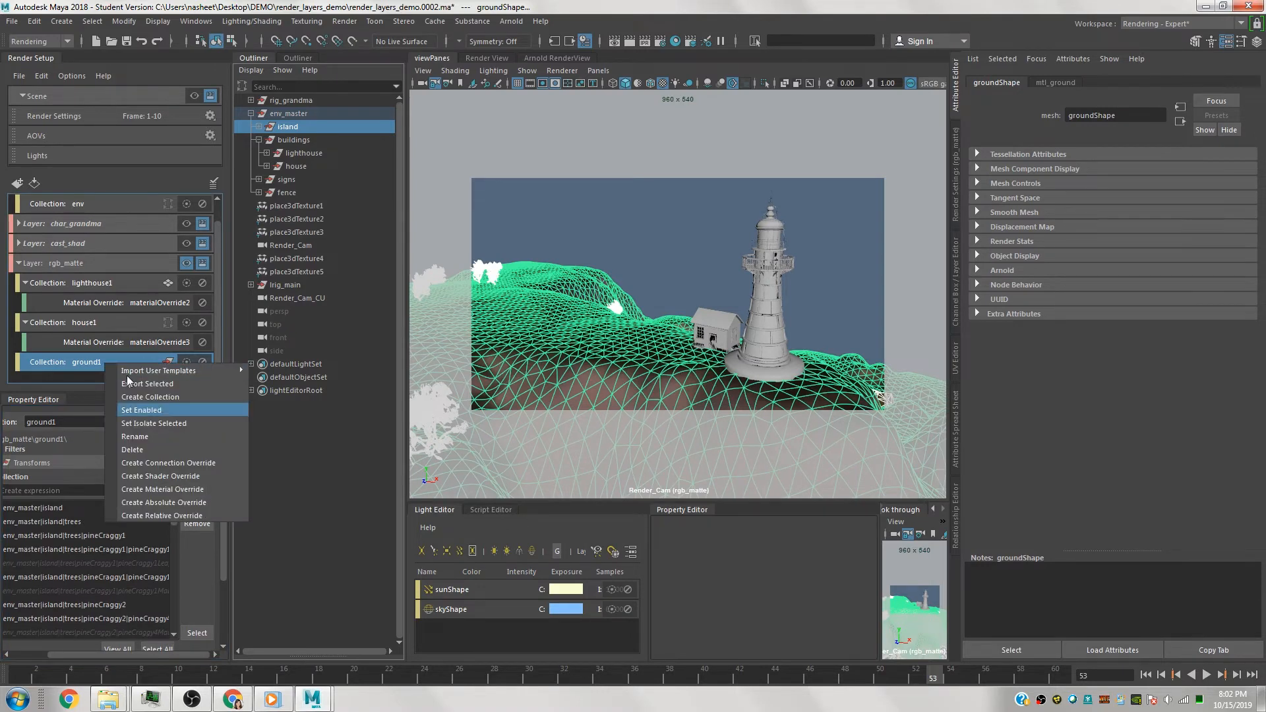
click(181, 488)
click(208, 452)
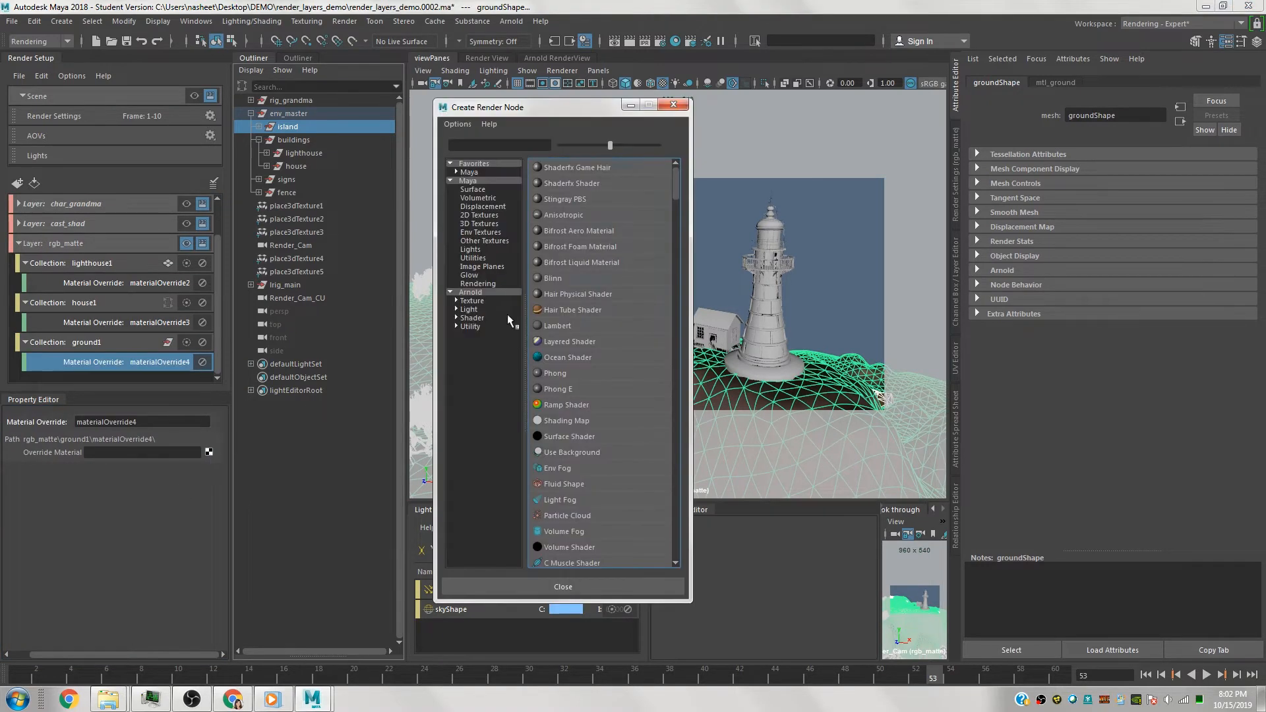
click(469, 326)
click(568, 306)
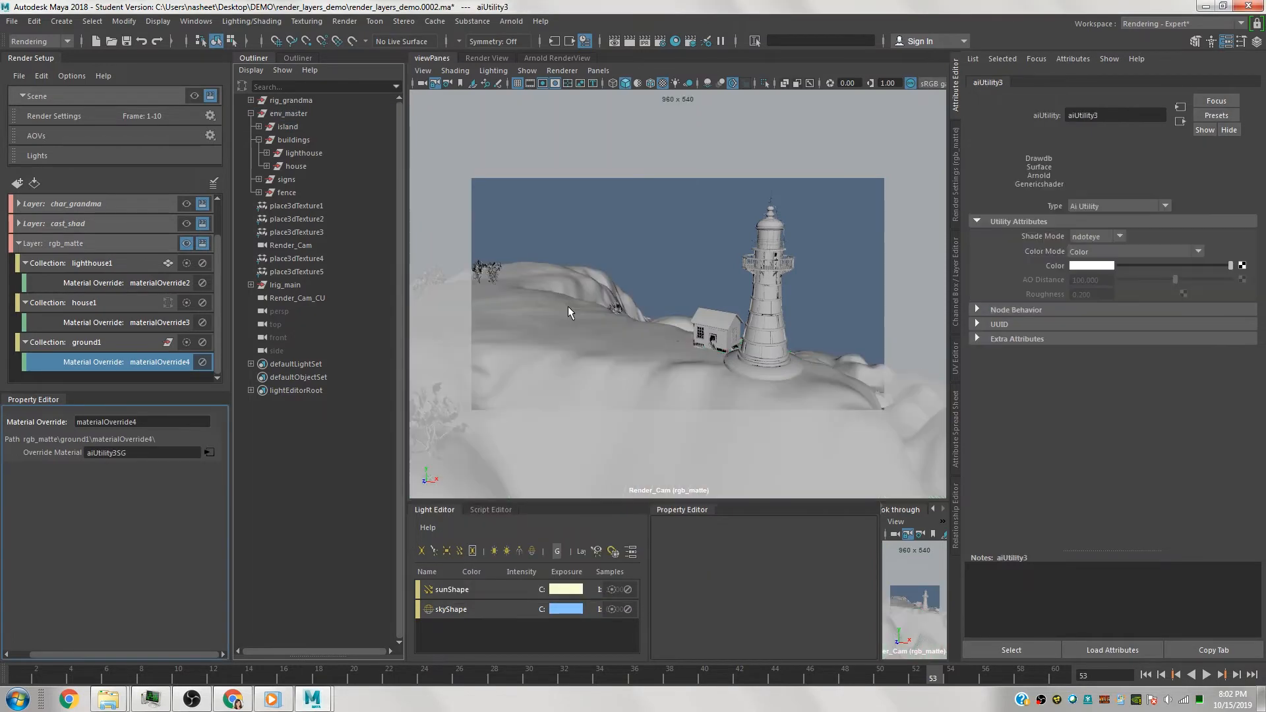
Set the ground override shader's shade mode to flat and its color to blue, and rename it matte_blue.
click(1114, 236)
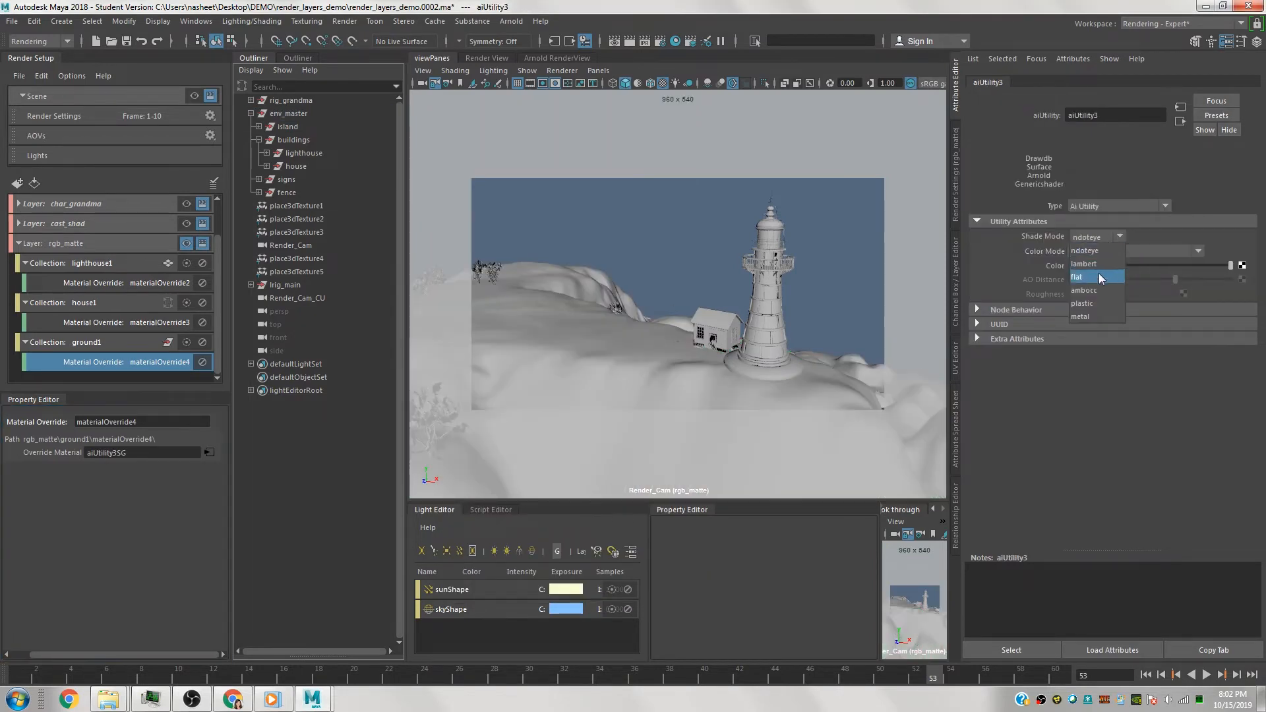
click(1098, 277)
click(1100, 265)
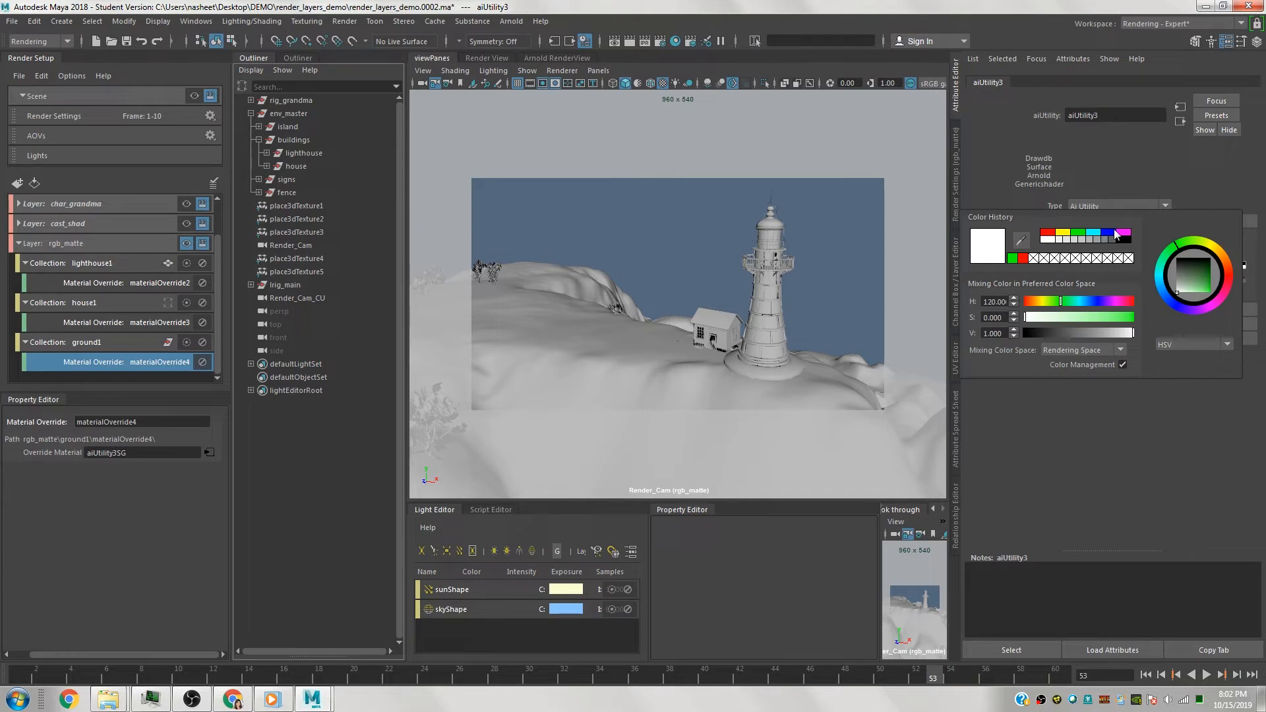
click(1112, 232)
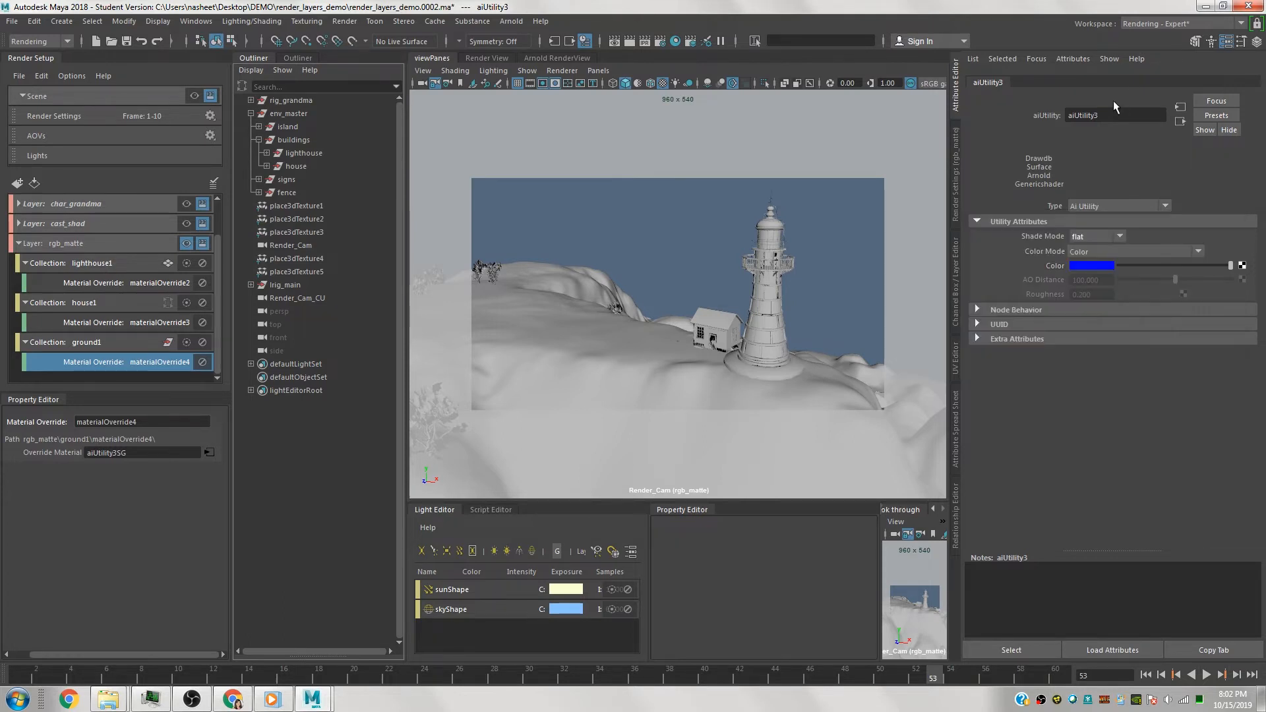
drag(1109, 116, 940, 98)
text(matte_blue)
key(Return)
Render the rgb_matte layer in the Arnold RenderView to check the three matte colors, and stop the render.
click(569, 58)
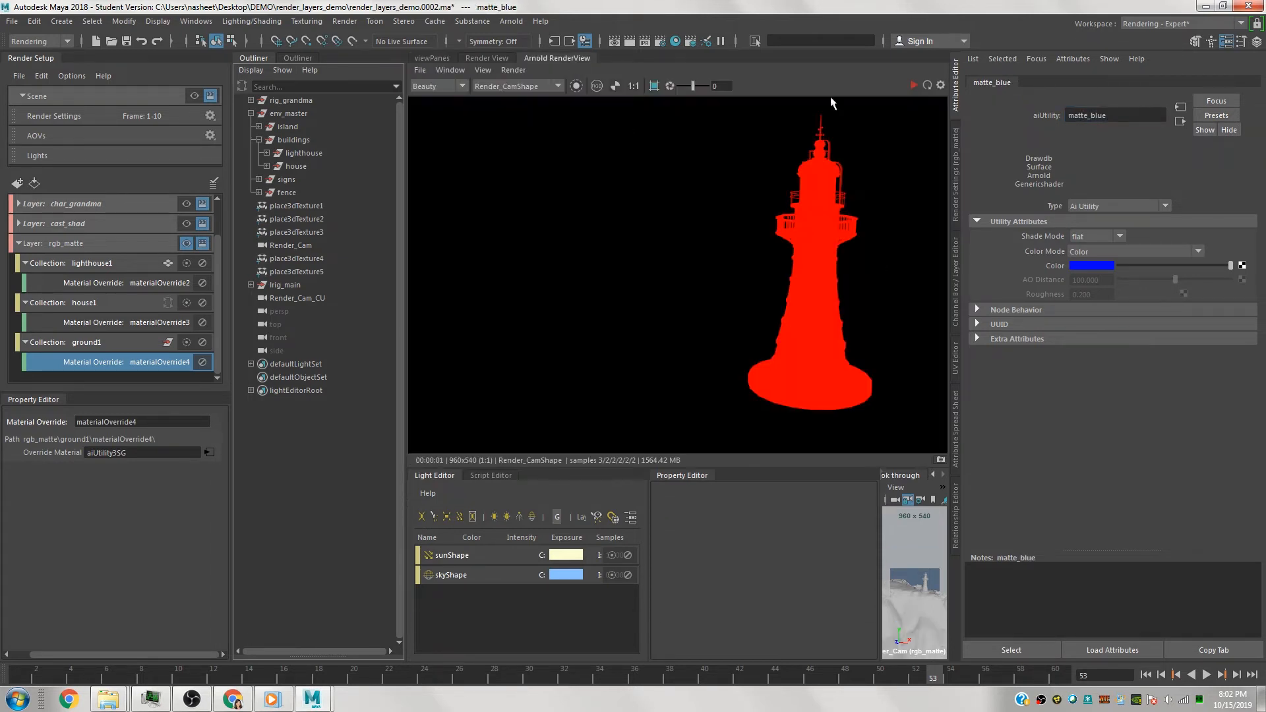
click(913, 85)
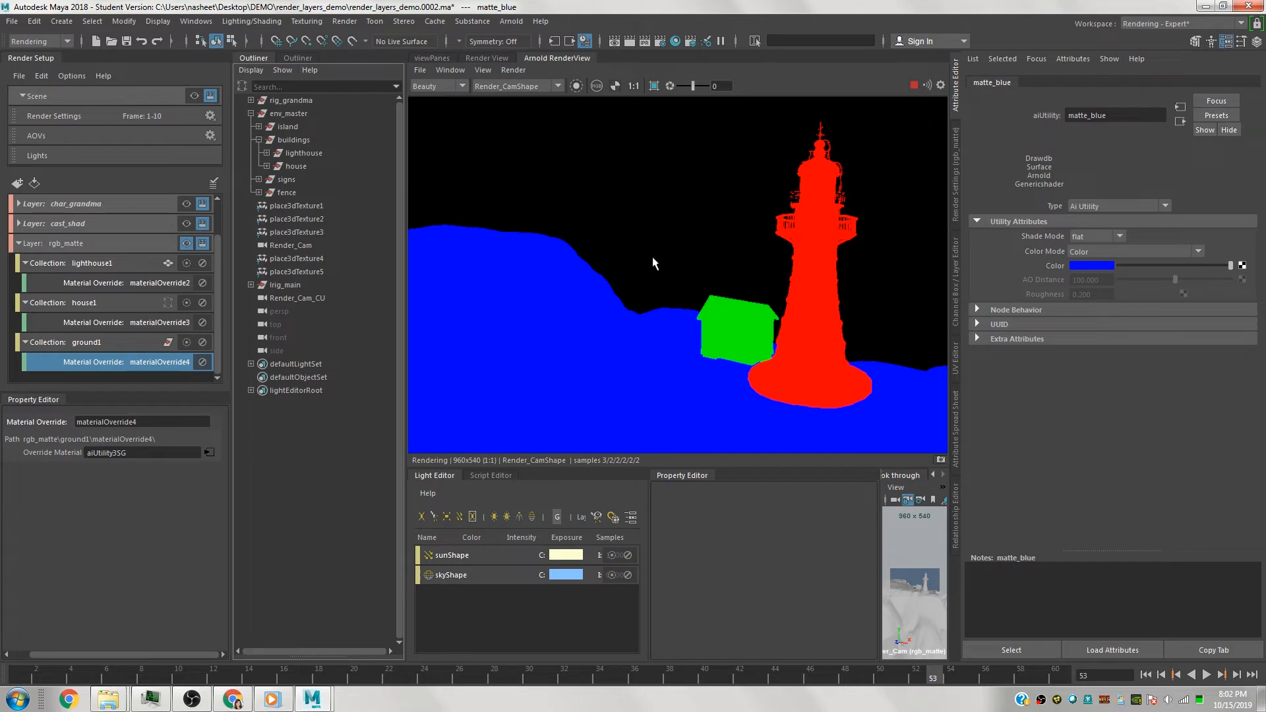
scroll(652, 264, down, 2)
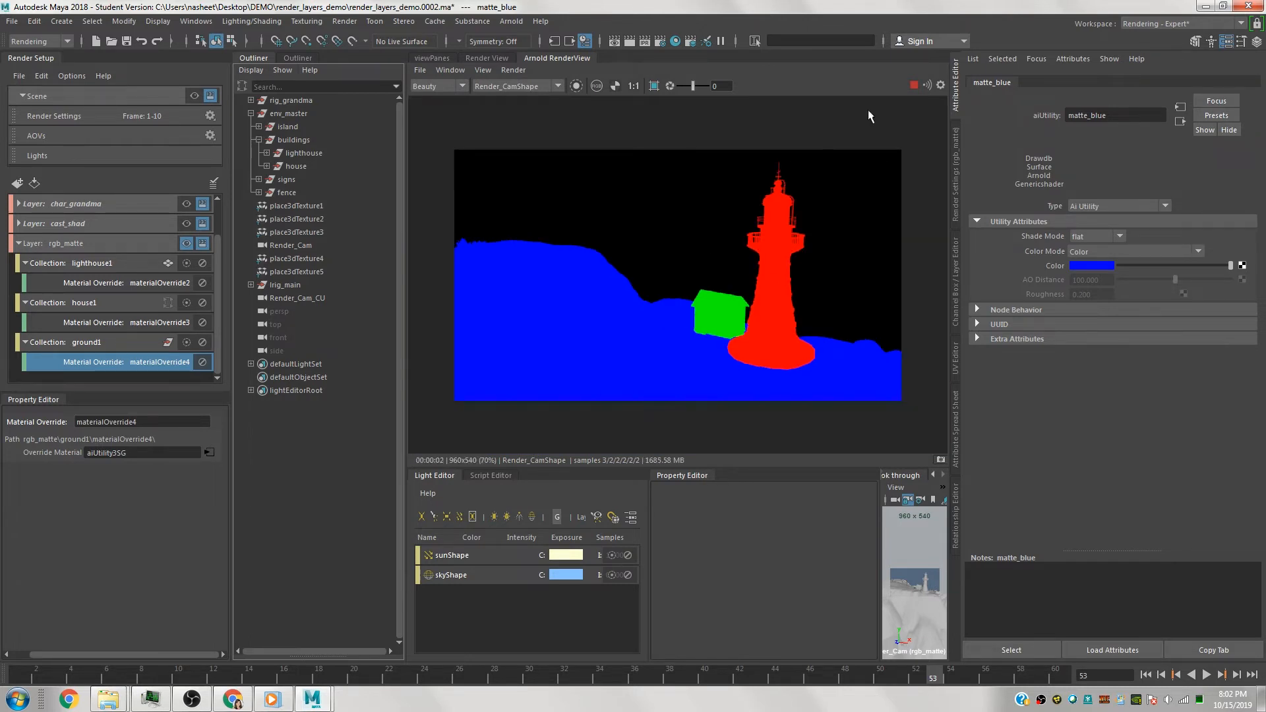
click(913, 85)
Create a fourth collection in the rgb_matte layer and name it fence1.
click(63, 246)
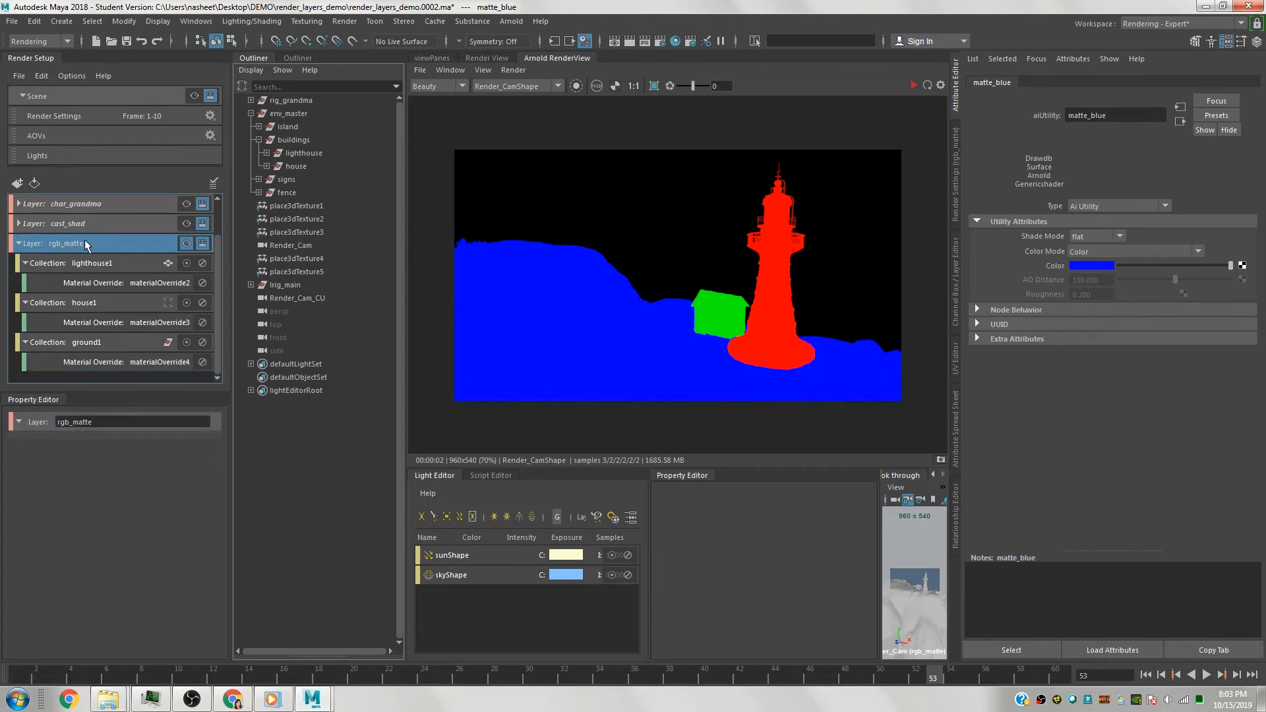
right_click(85, 242)
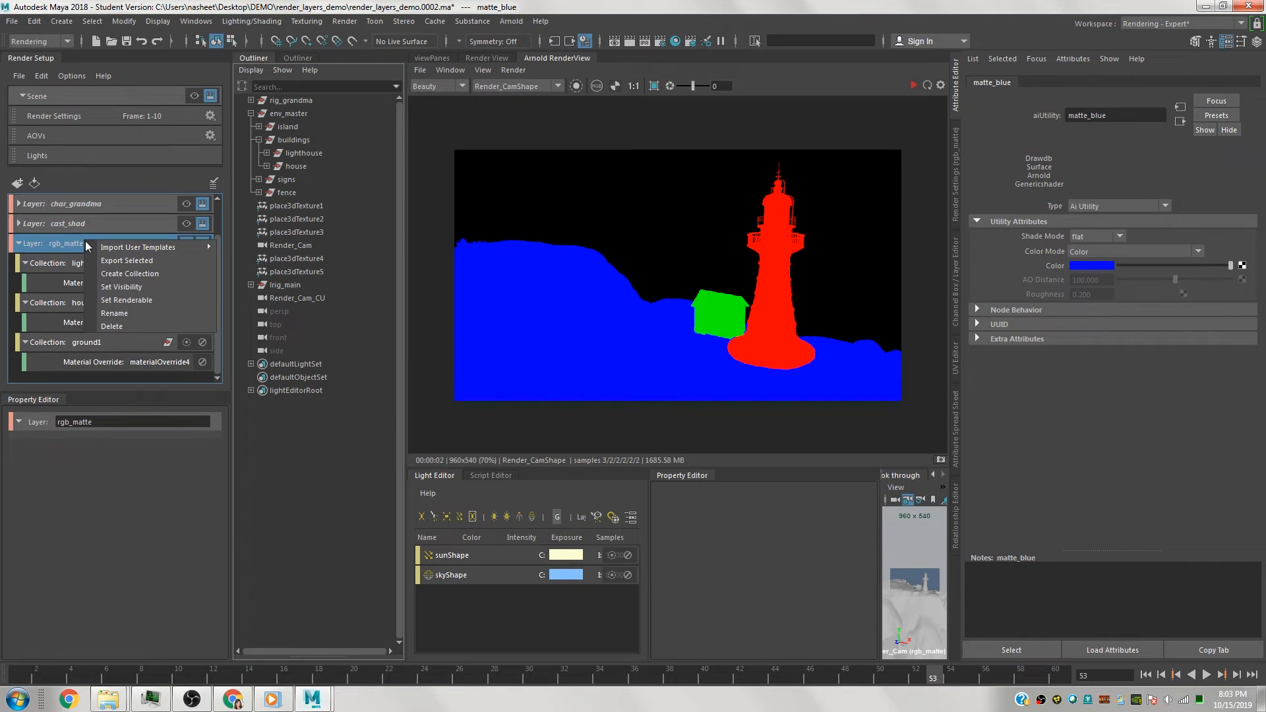
click(125, 274)
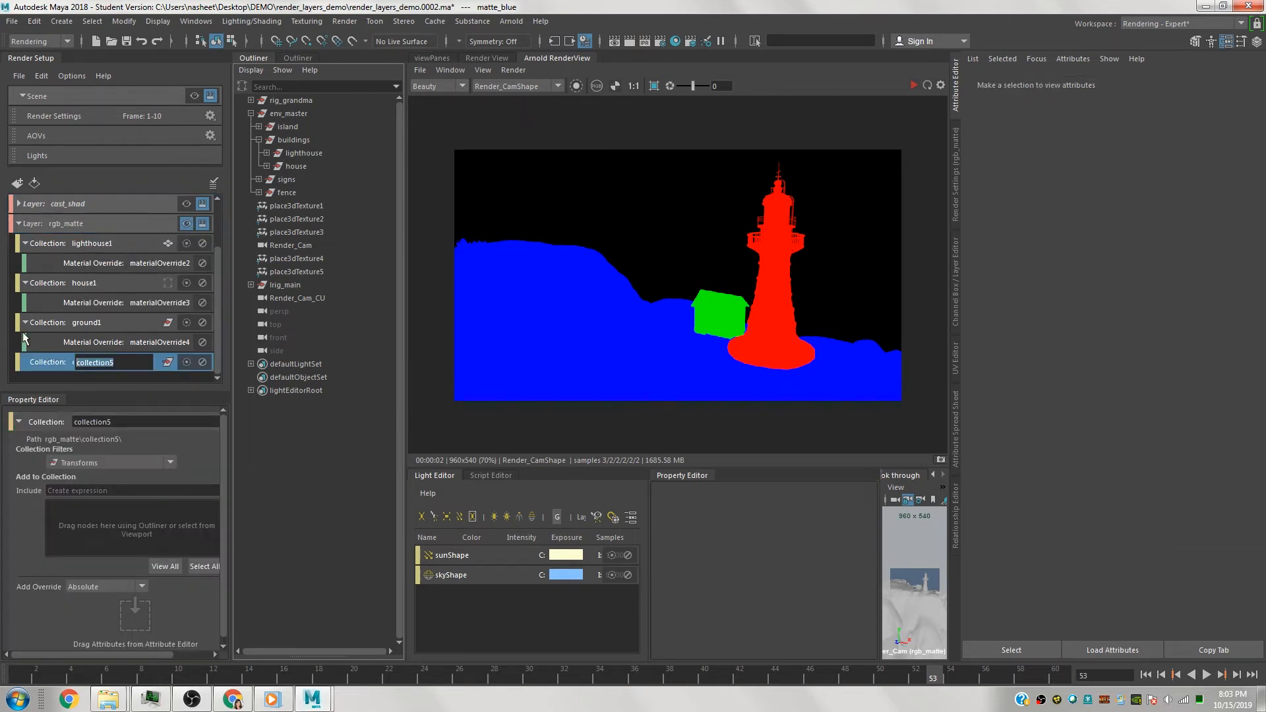
text(fence)
key(Return)
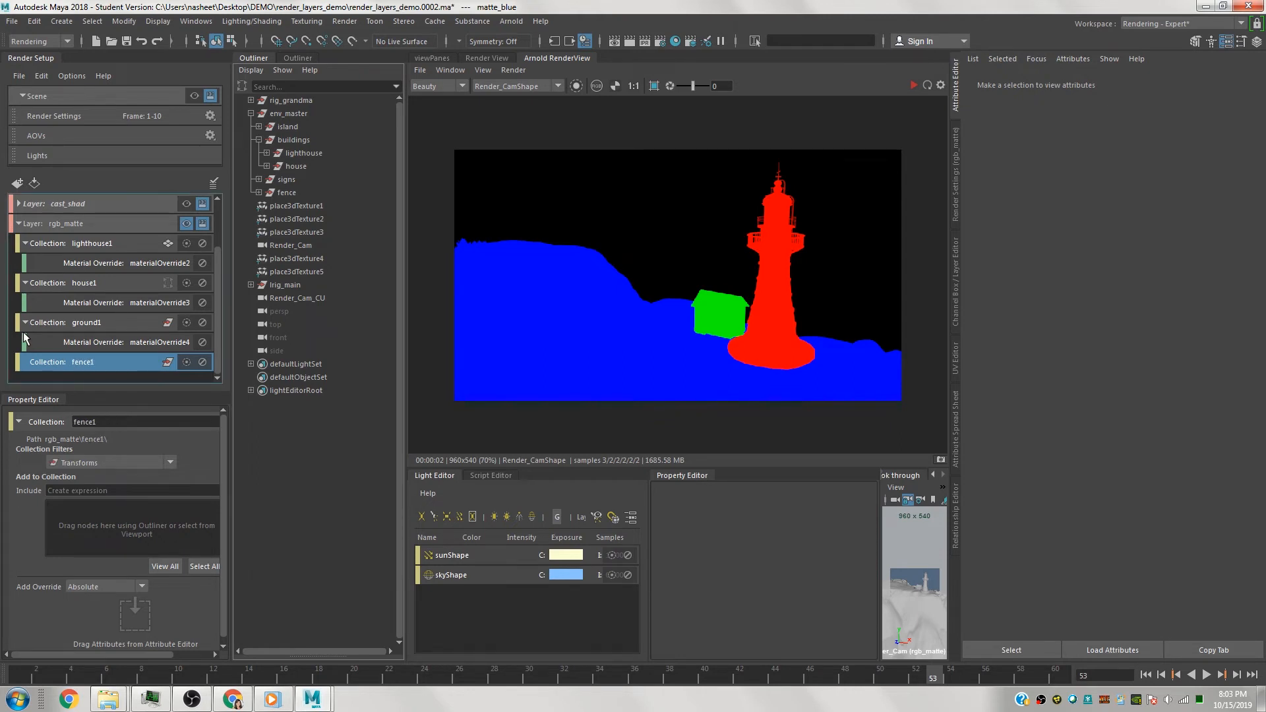
Add the full hierarchies of the signs and fence groups to the fence1 collection, with its filter set to All.
click(291, 179)
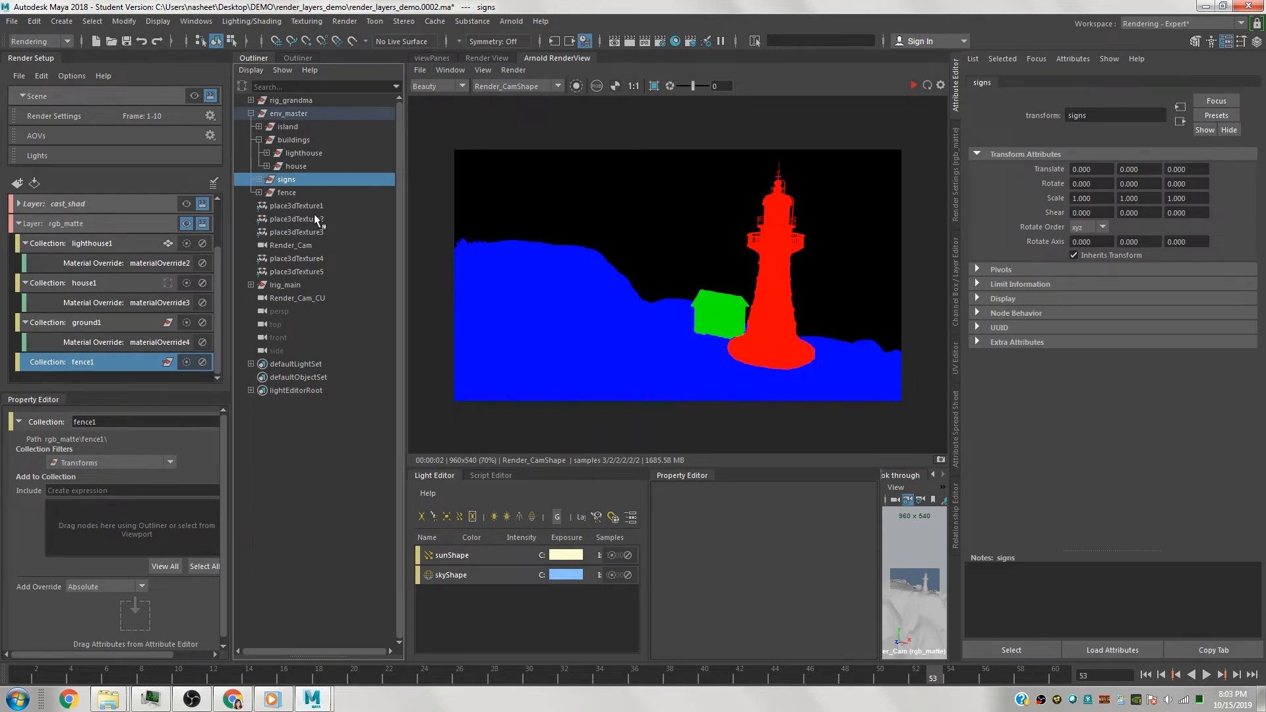
ctrl+click(295, 191)
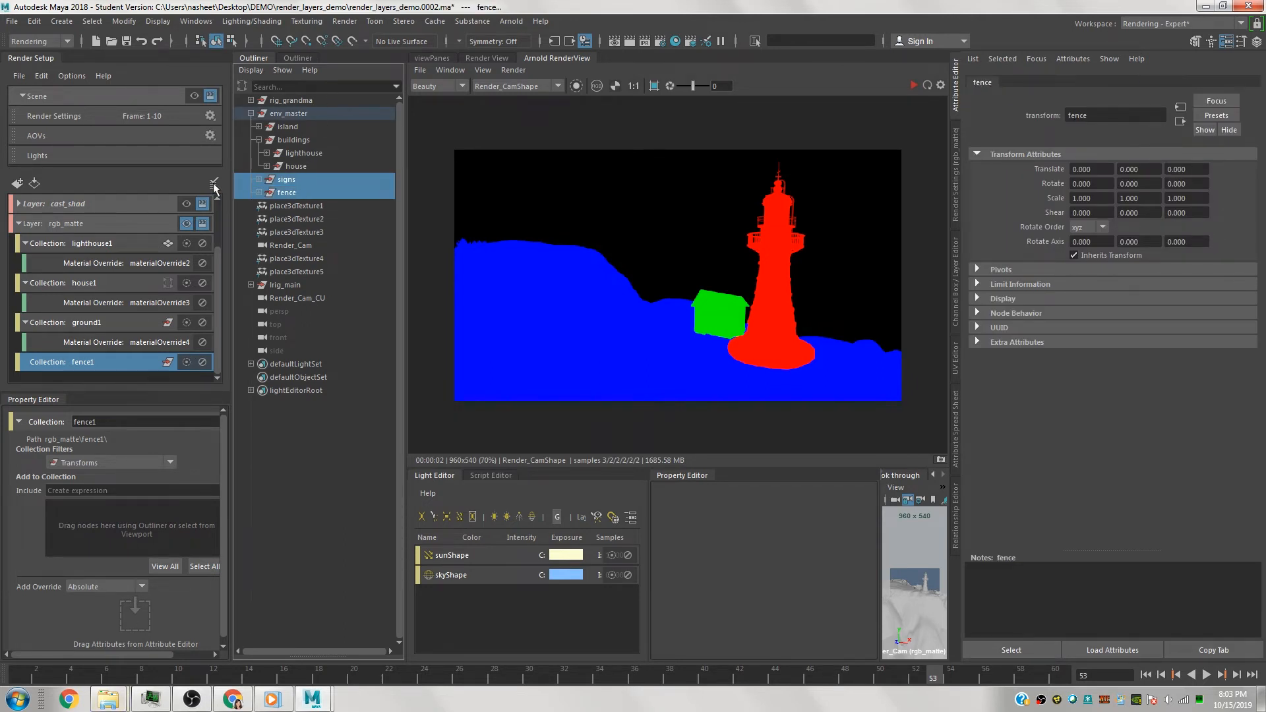
click(92, 21)
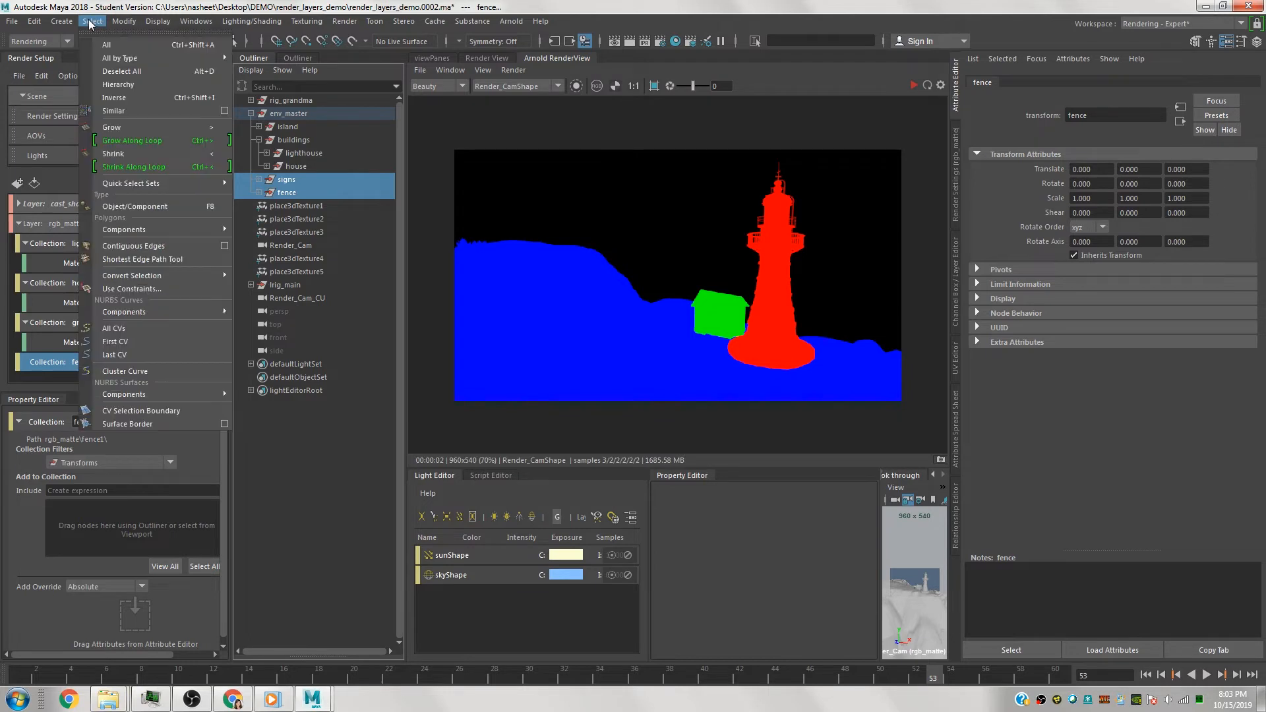
click(113, 85)
drag(120, 654, 169, 650)
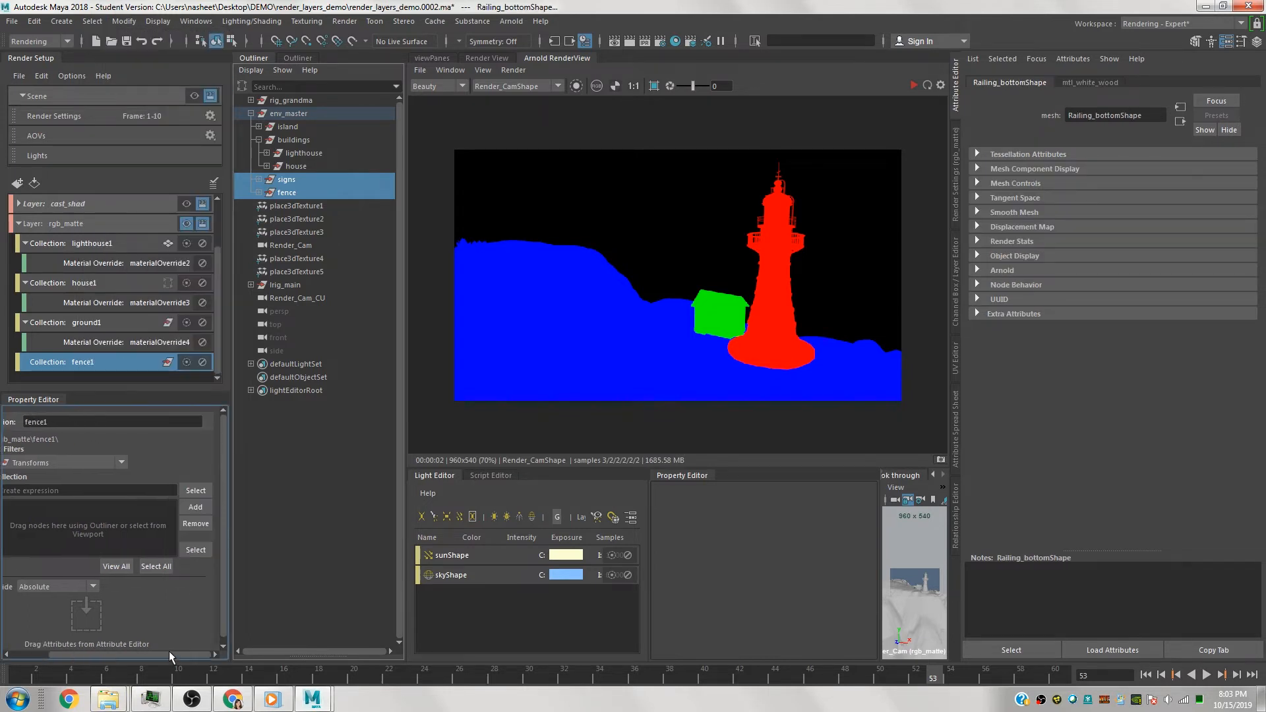
click(197, 507)
click(71, 462)
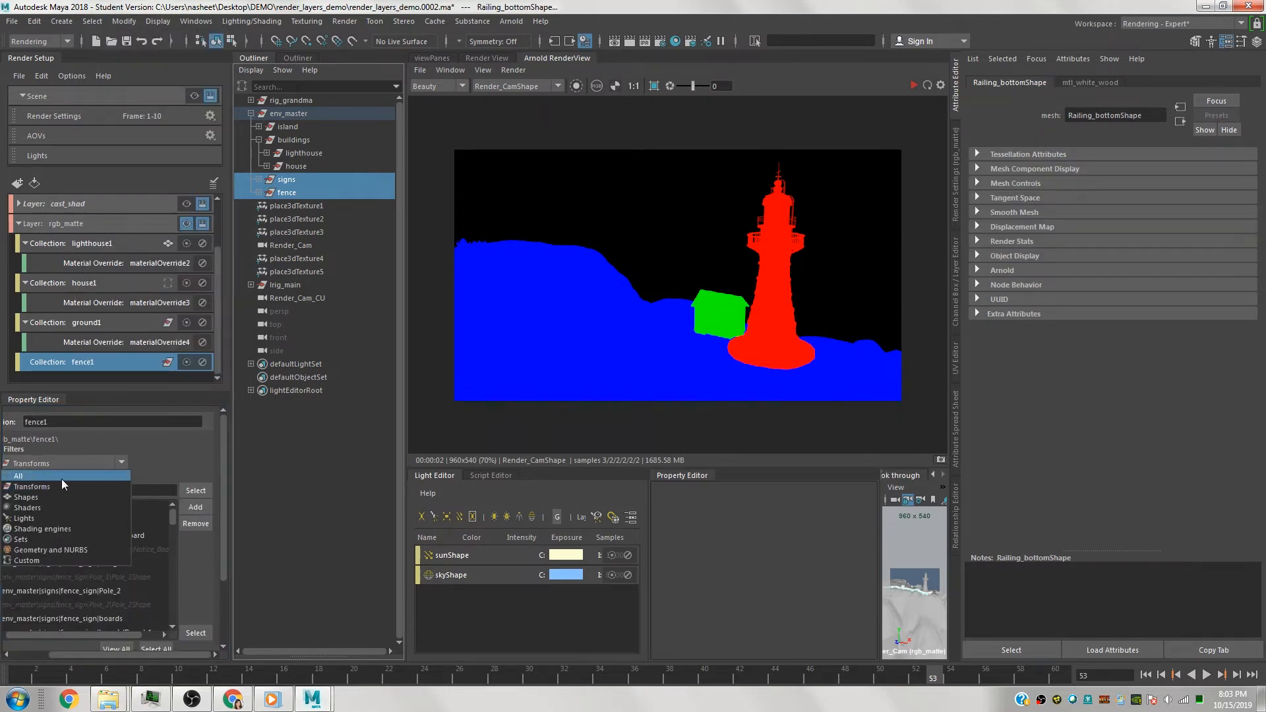
click(61, 477)
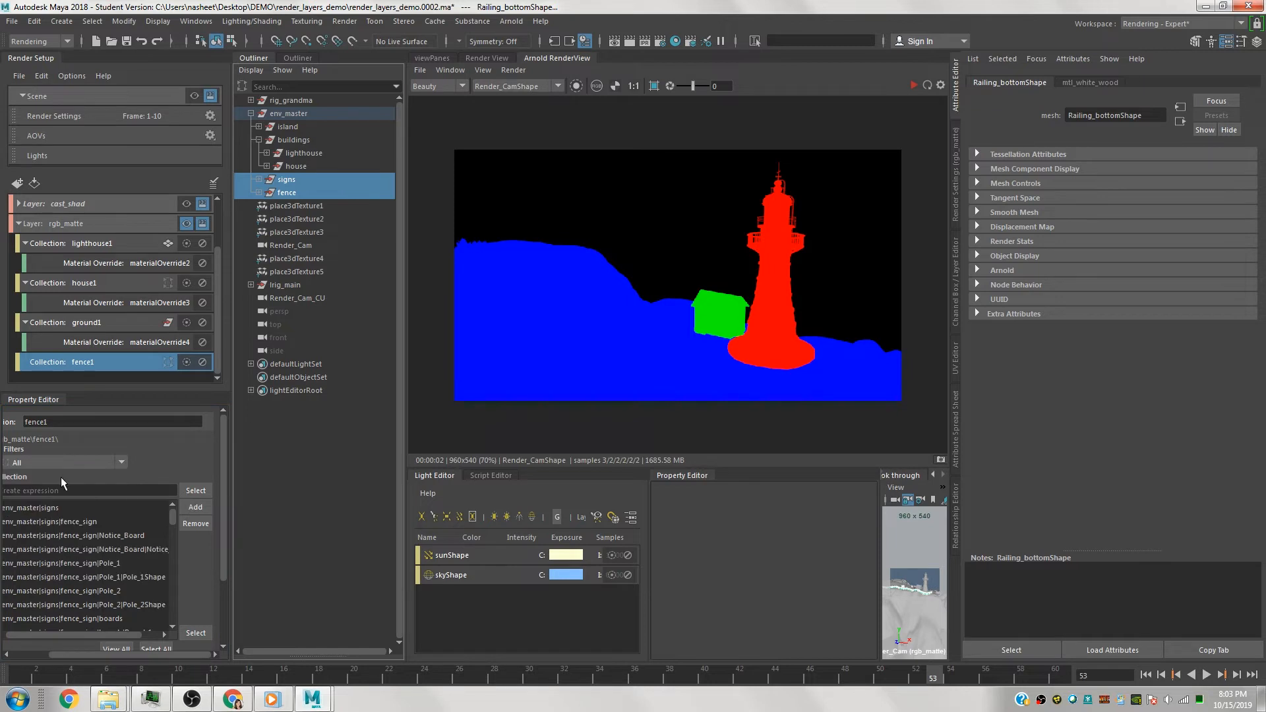
Import the MatteOverride-Arnold user template into the fence1 collection and check its aiEnableMatte override.
right_click(106, 362)
mouse_move(118, 368)
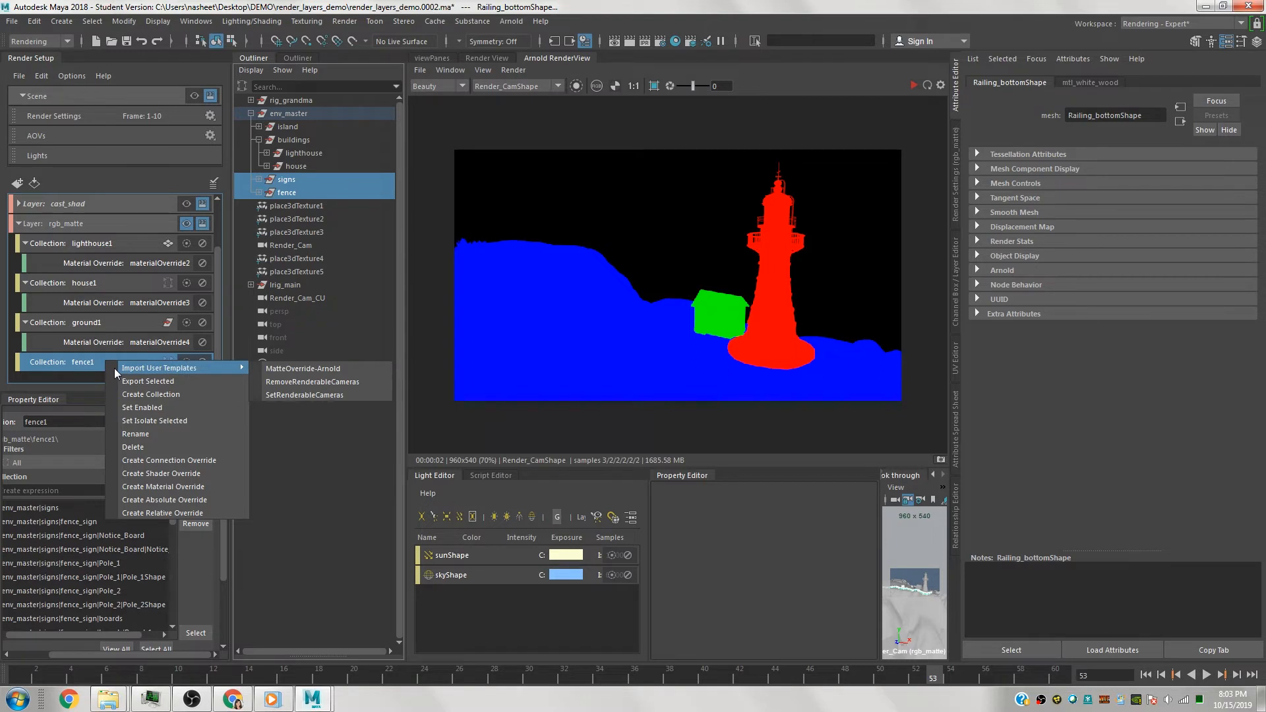
click(292, 370)
scroll(69, 376, down, 1)
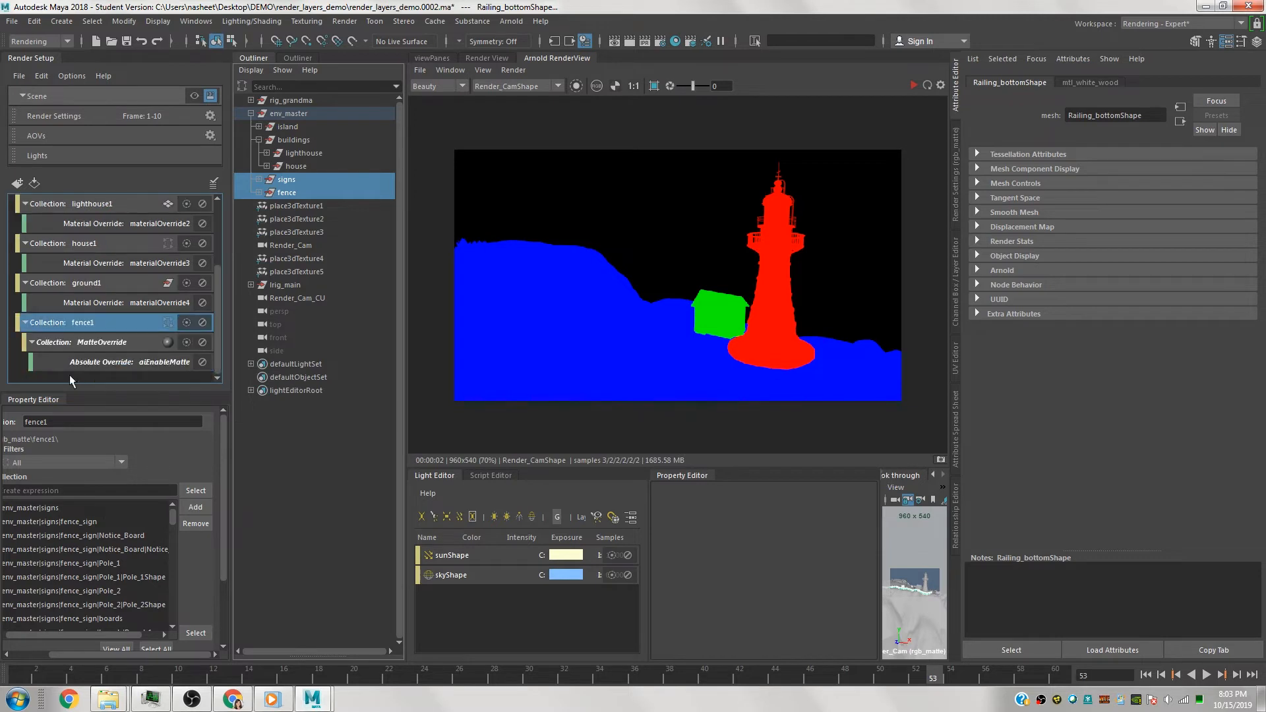
click(99, 342)
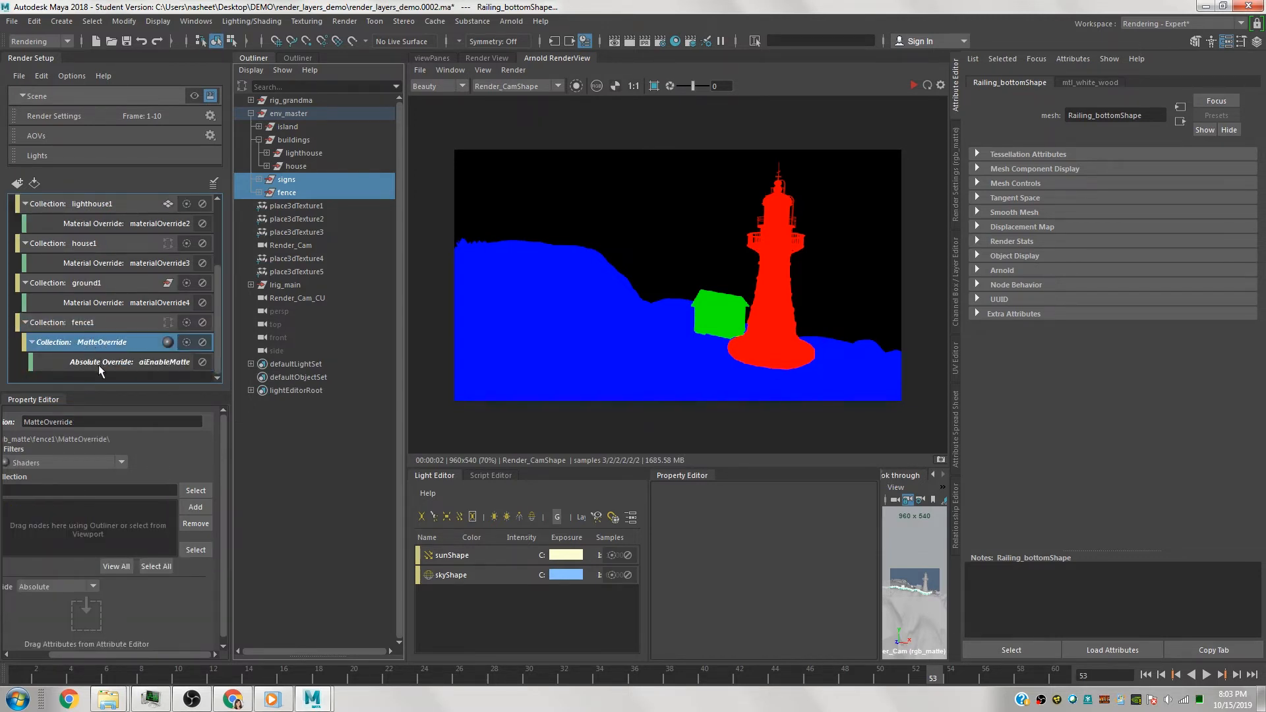
click(100, 361)
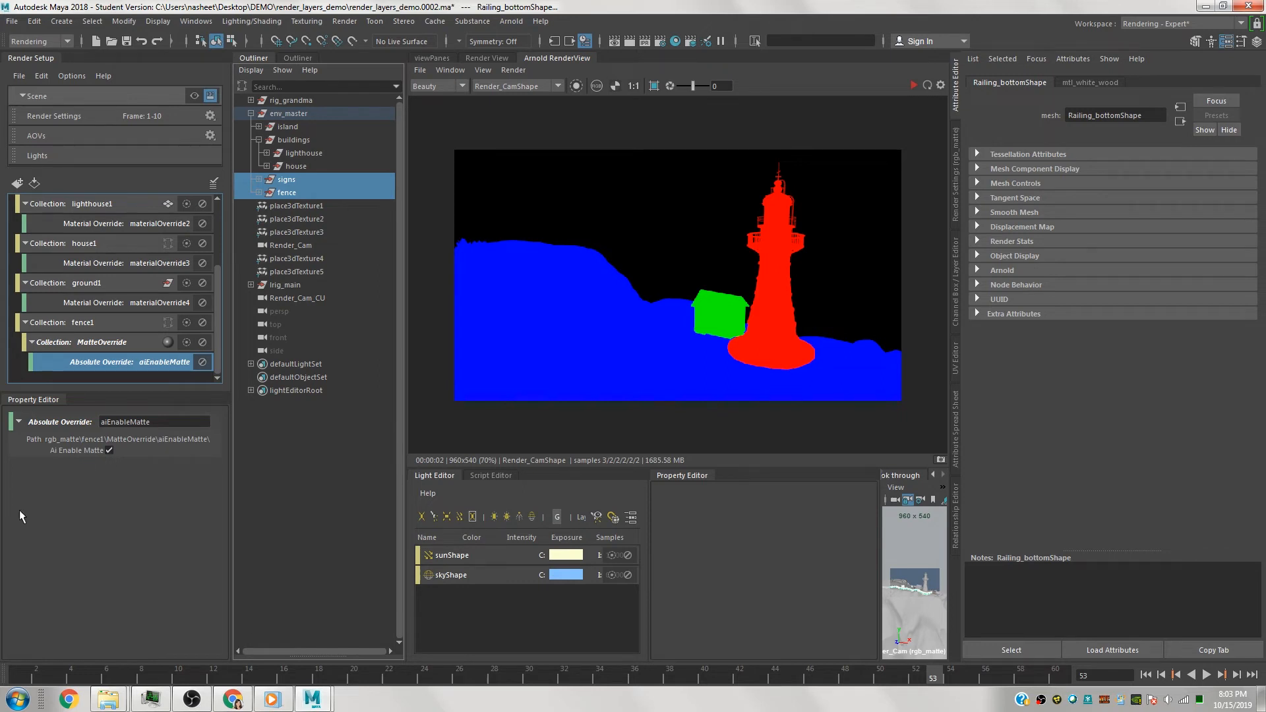
Render the rgb_matte layer, check the fence cutout in the alpha channel, then stop the render and return to the color display.
click(912, 86)
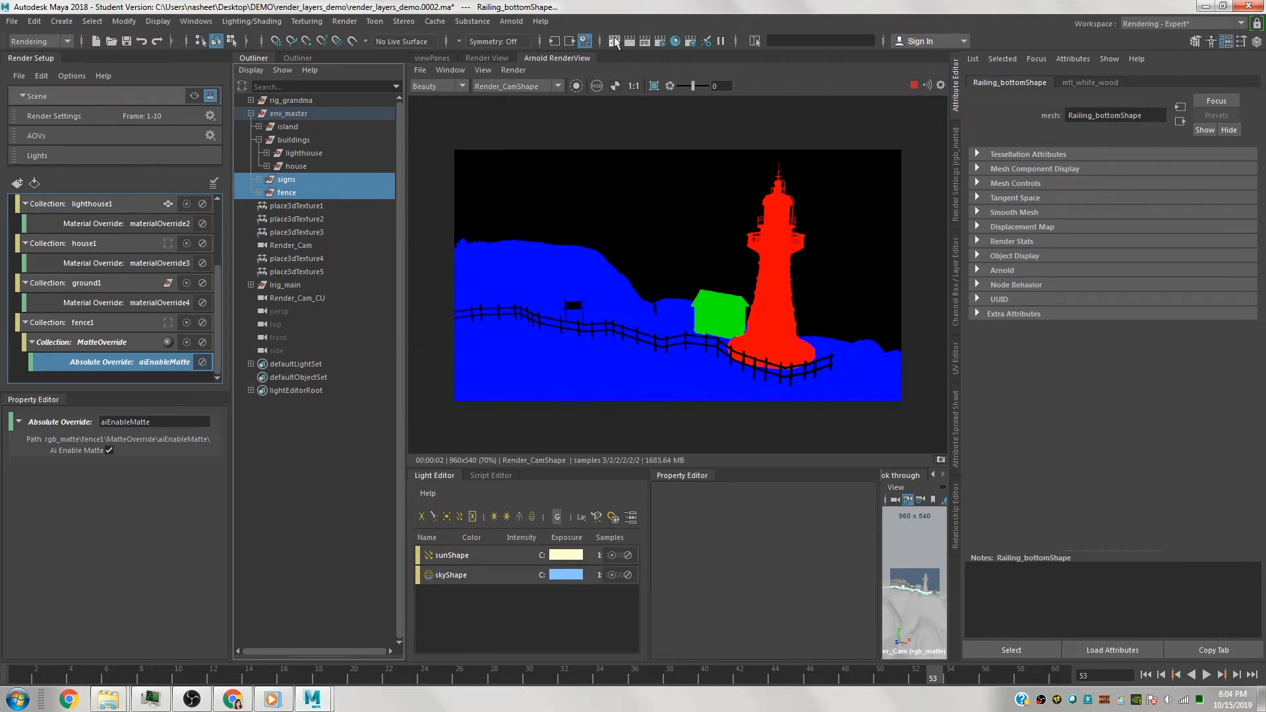
click(596, 86)
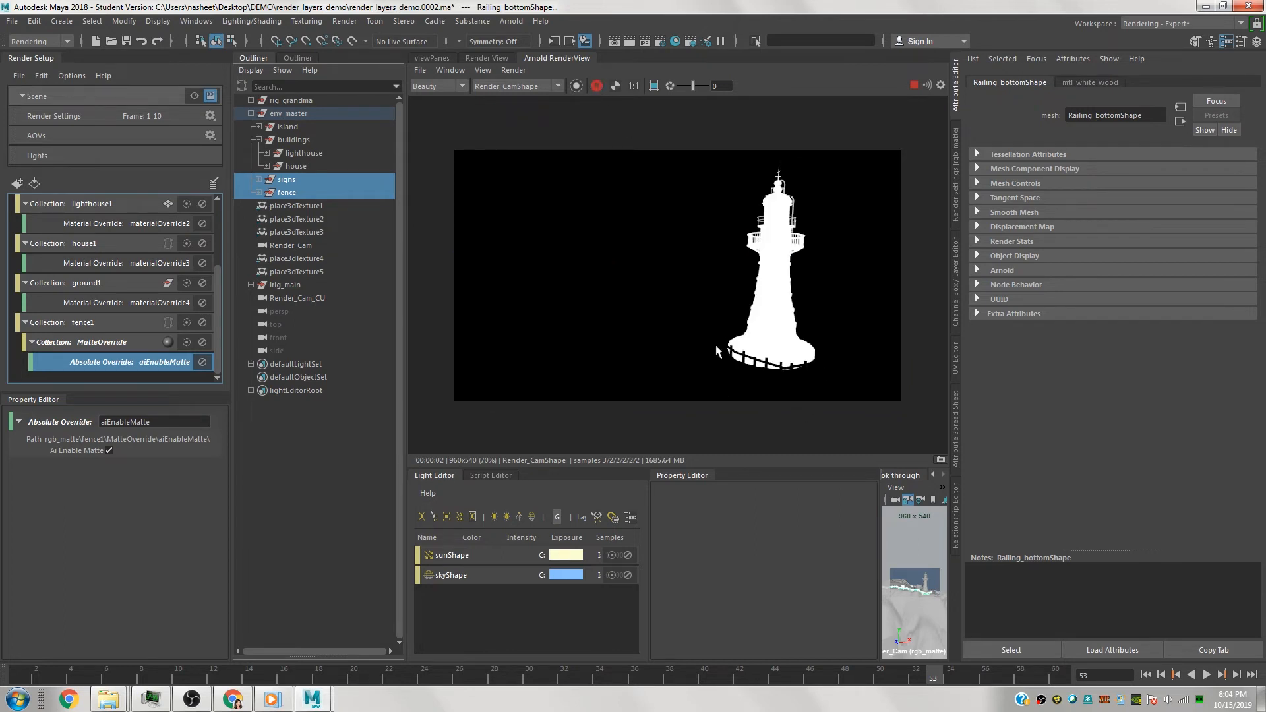
click(501, 69)
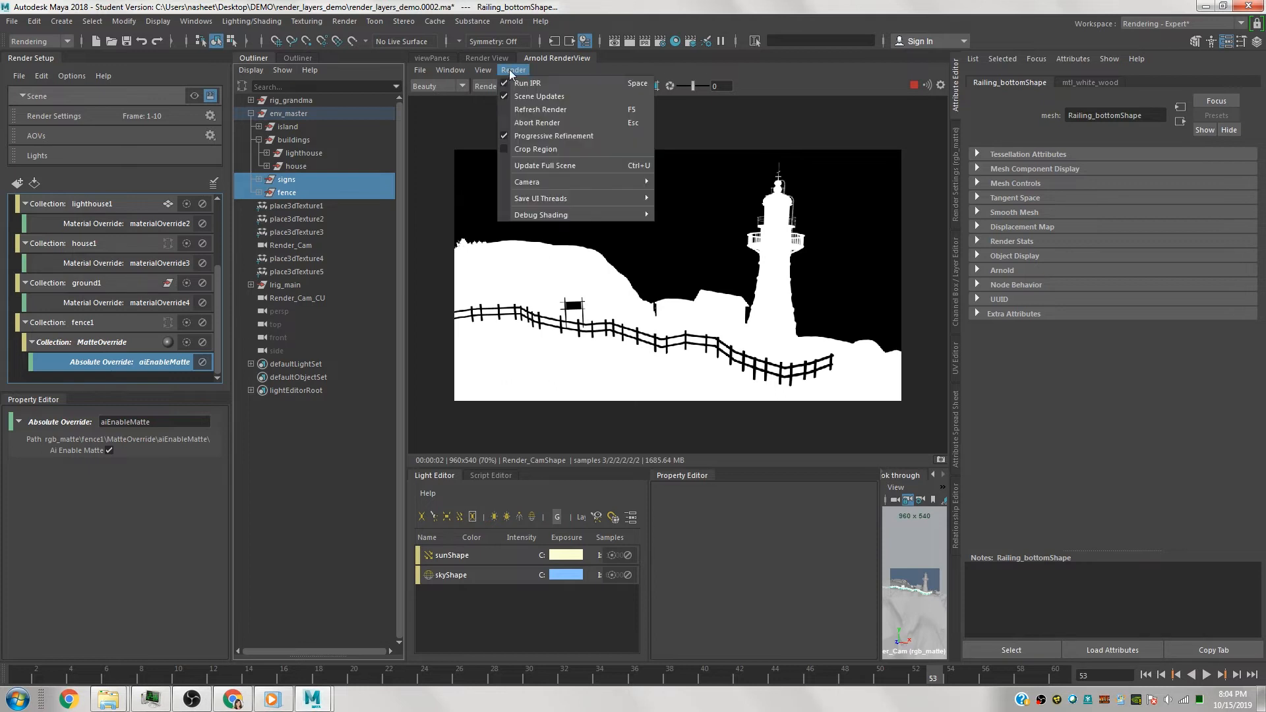
click(540, 160)
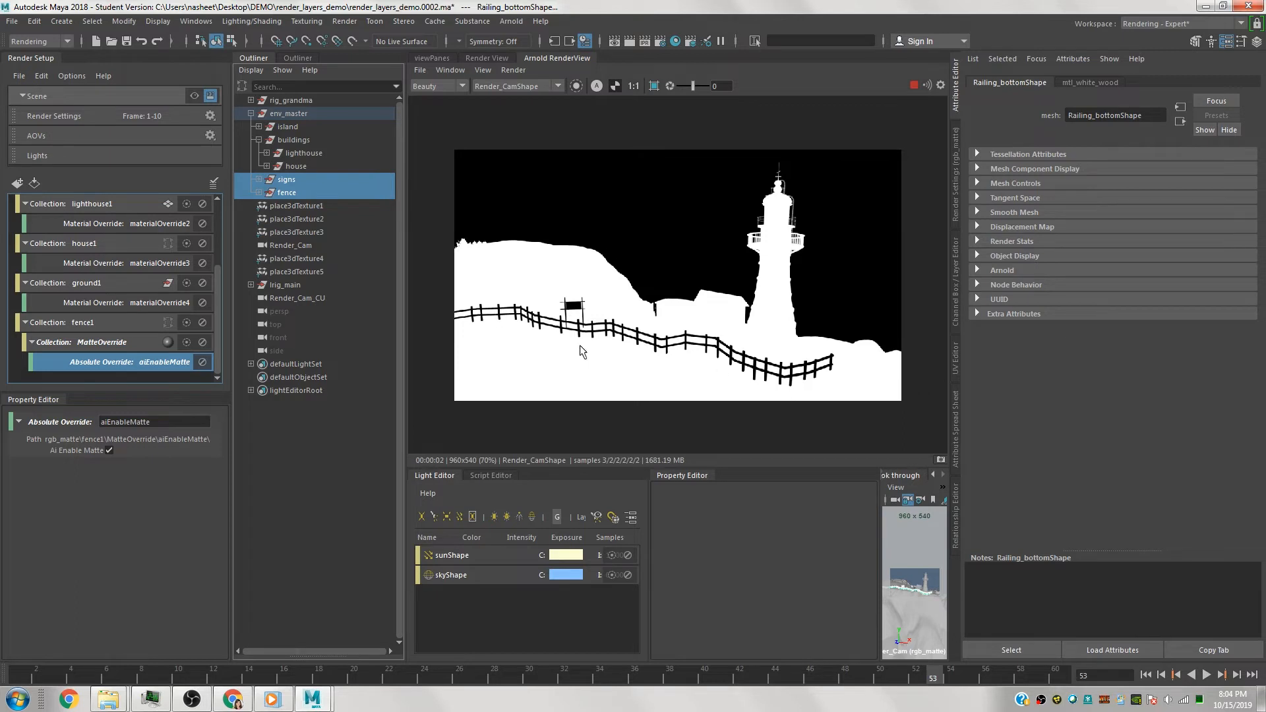
click(912, 85)
click(598, 85)
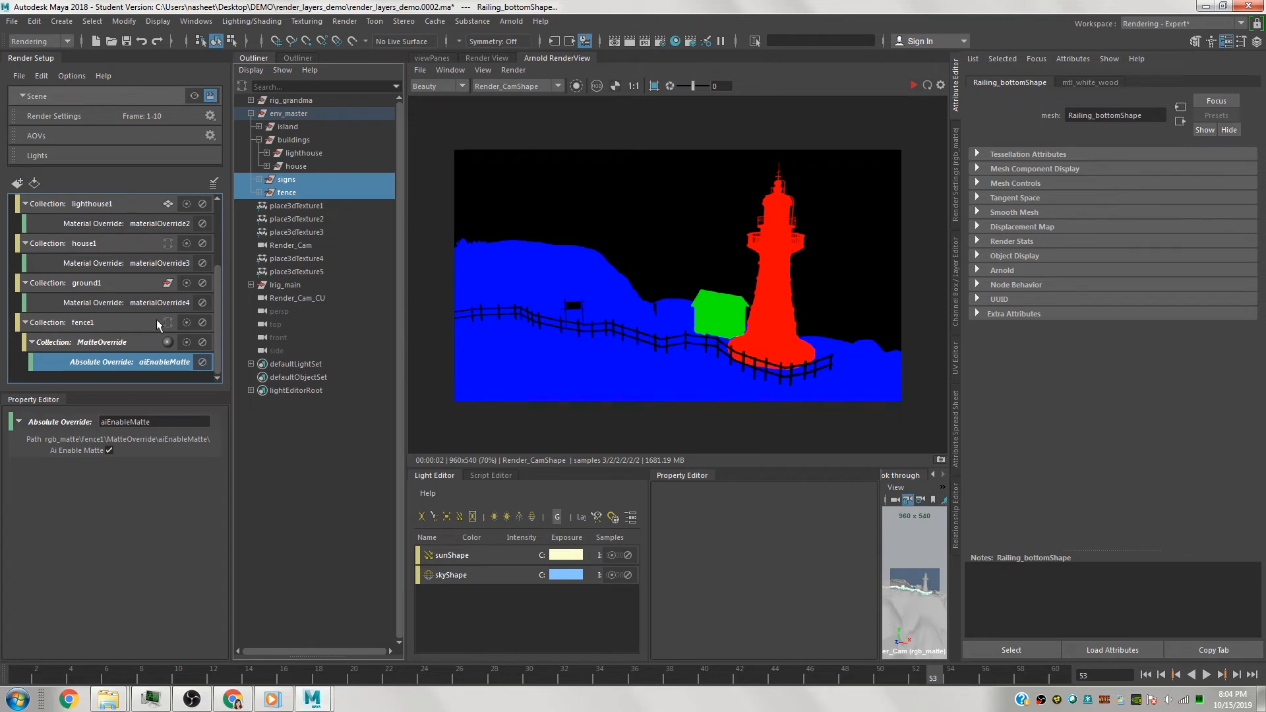
Collapse the rgb_matte layer and review the env_all, char_grandma, cast_shad and rgb_matte layers one by one.
click(25, 323)
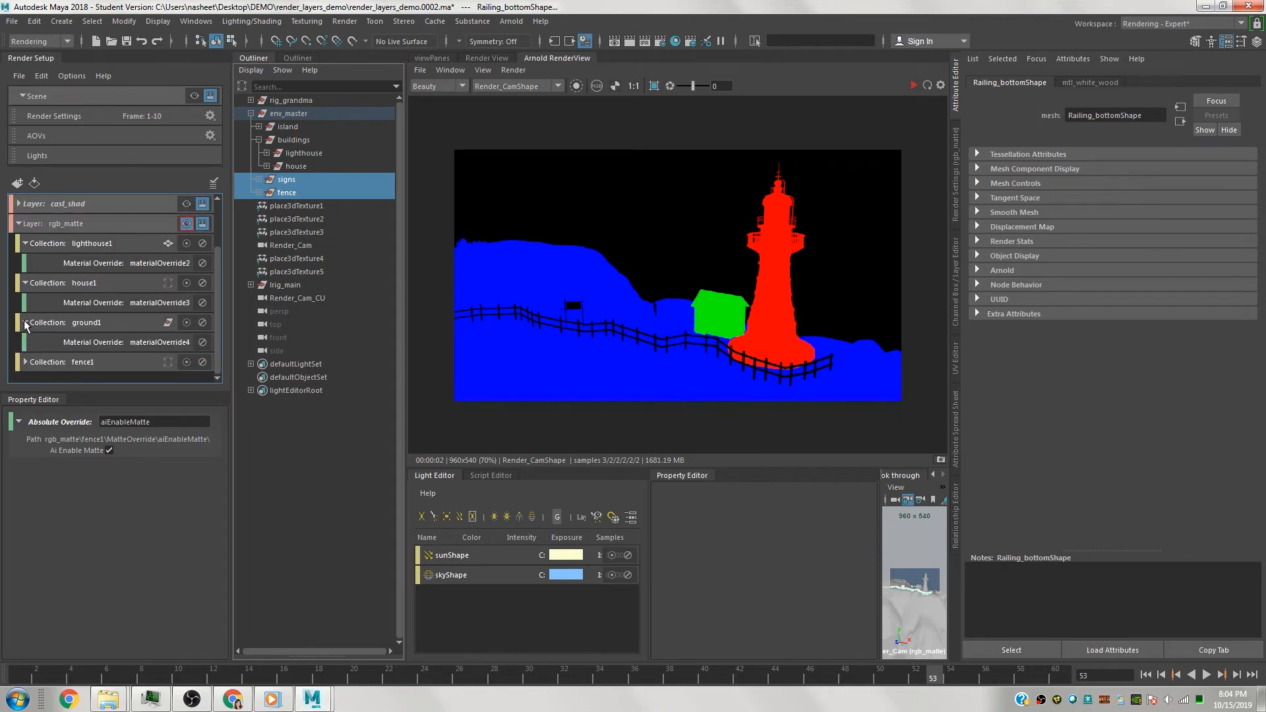
click(187, 223)
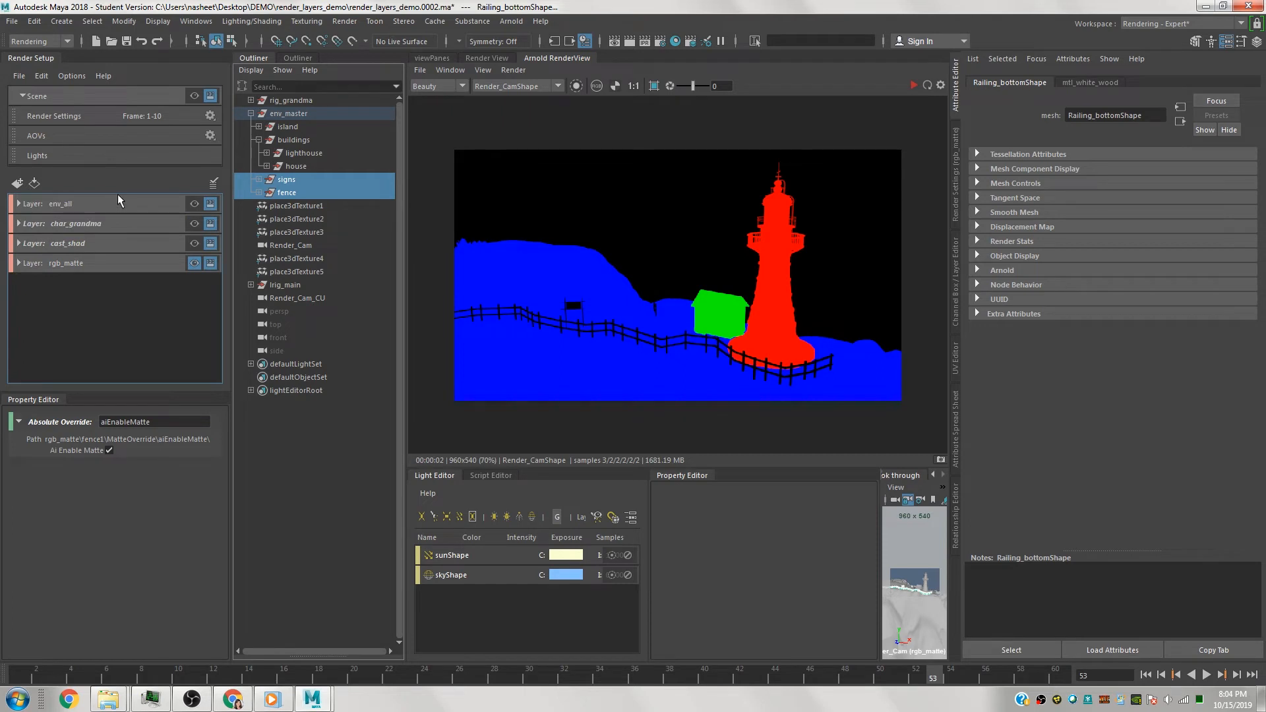
click(110, 202)
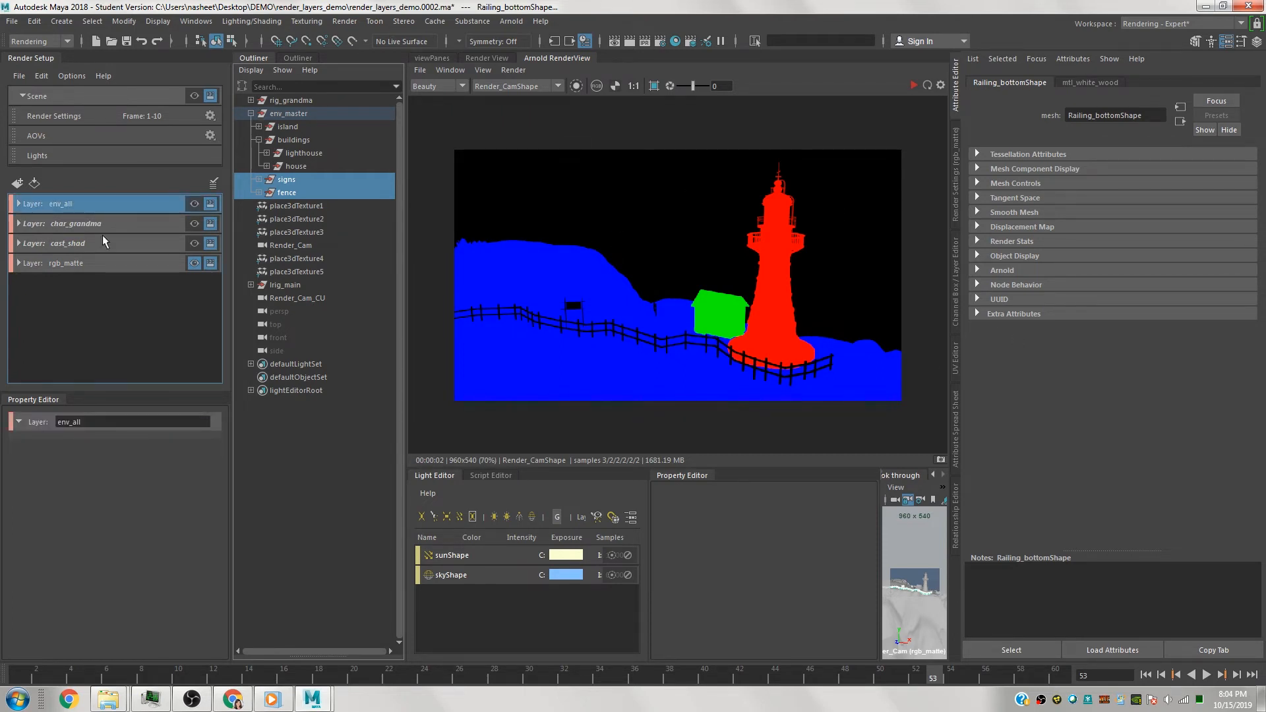
click(109, 222)
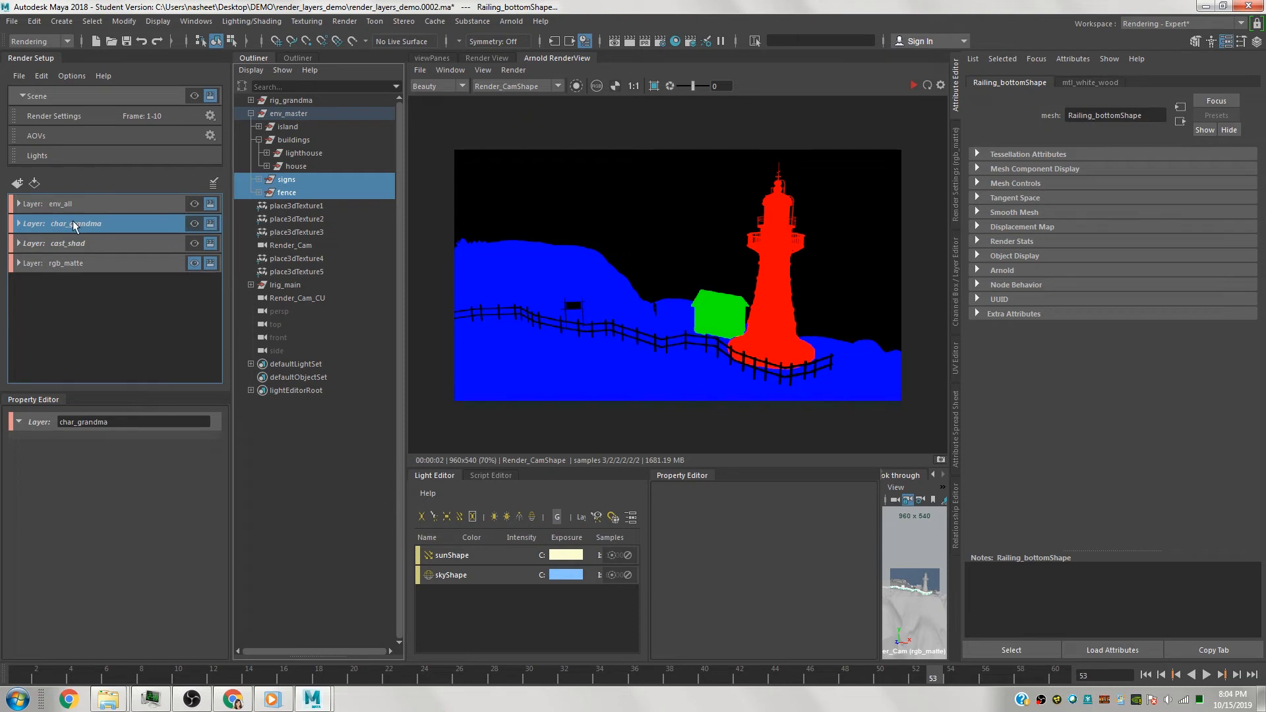
click(65, 243)
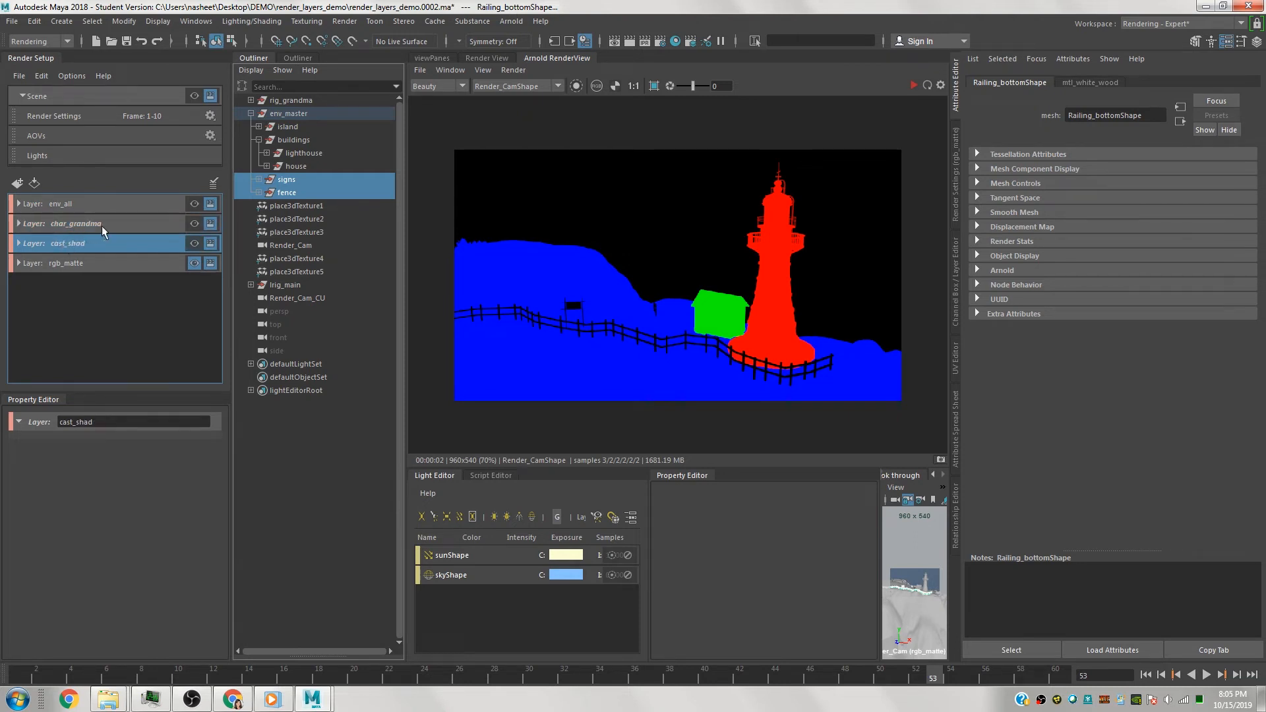
click(93, 263)
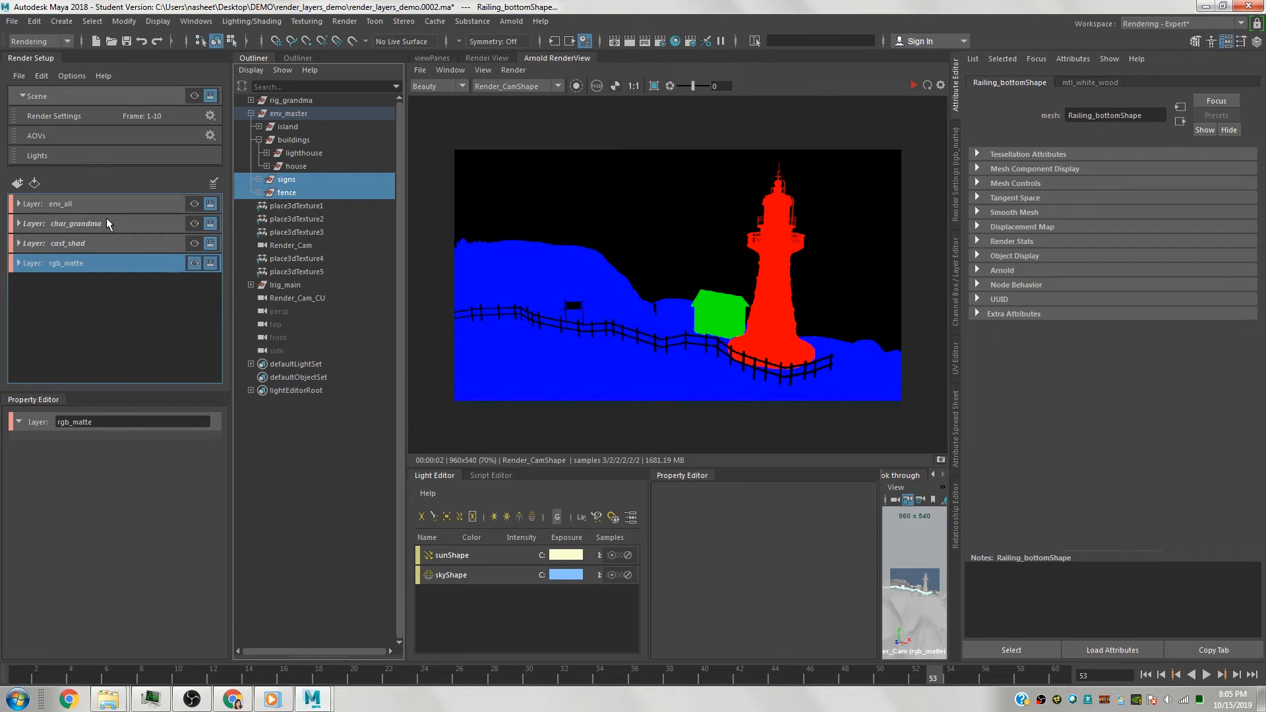
Bring up the scene viewport and make the master Scene layer the visible one.
click(428, 58)
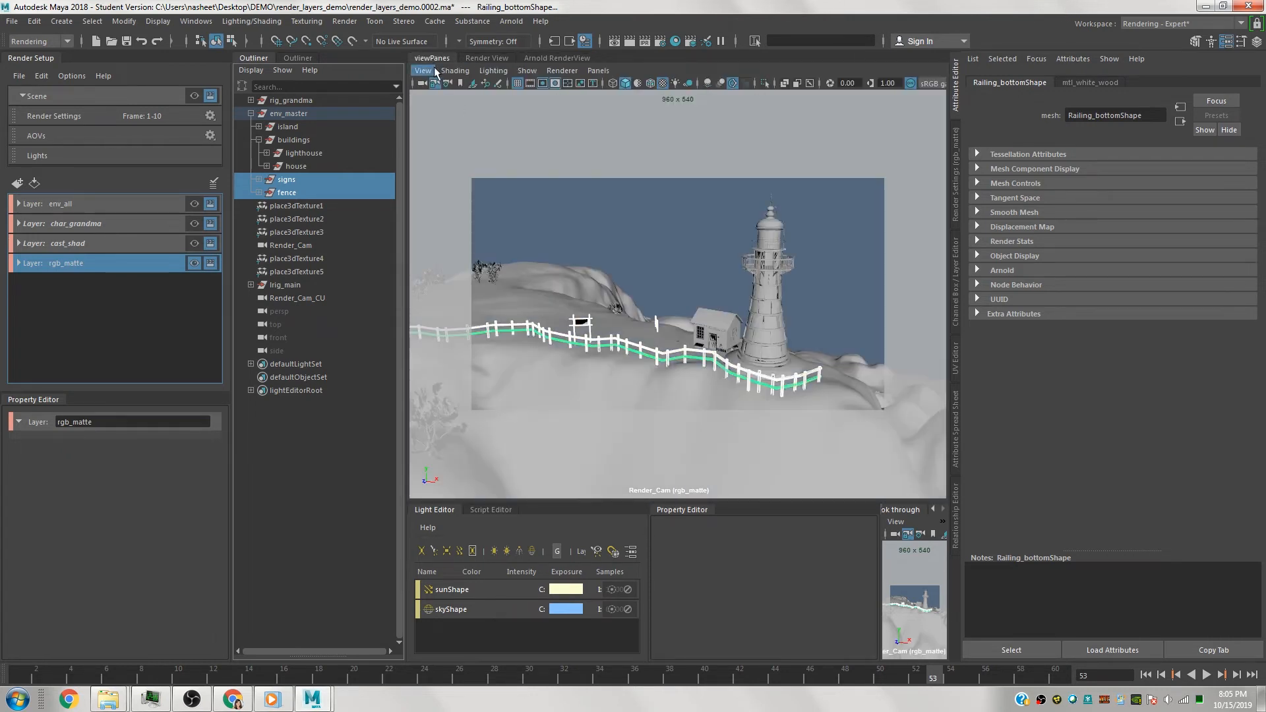
click(433, 70)
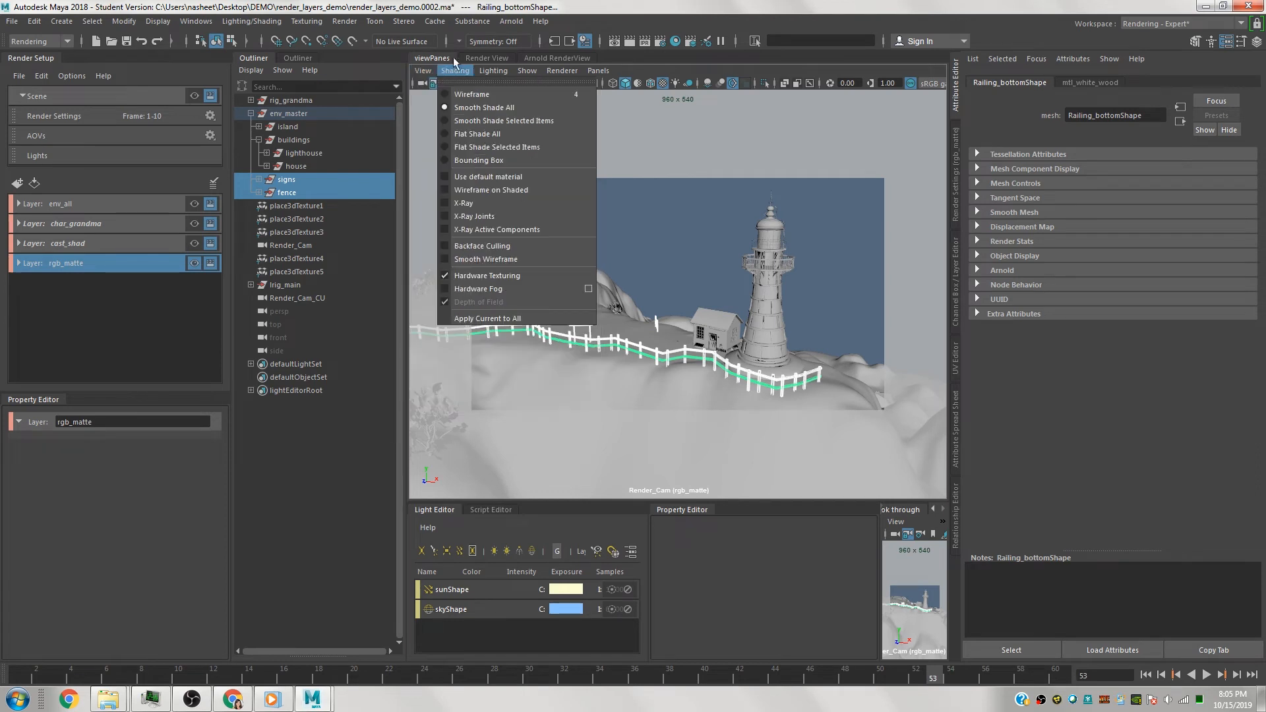
click(194, 99)
click(195, 97)
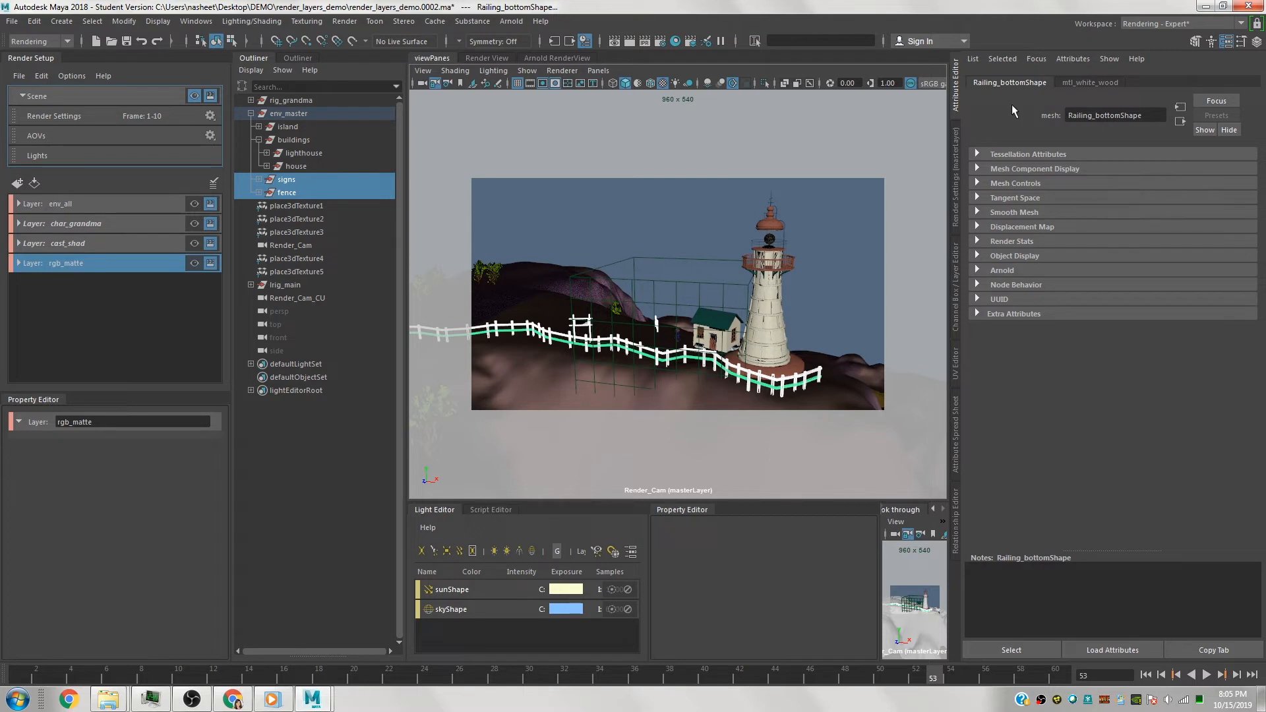
Set the AOV light group of the sunShape directional light to sun in its Arnold attributes.
click(491, 588)
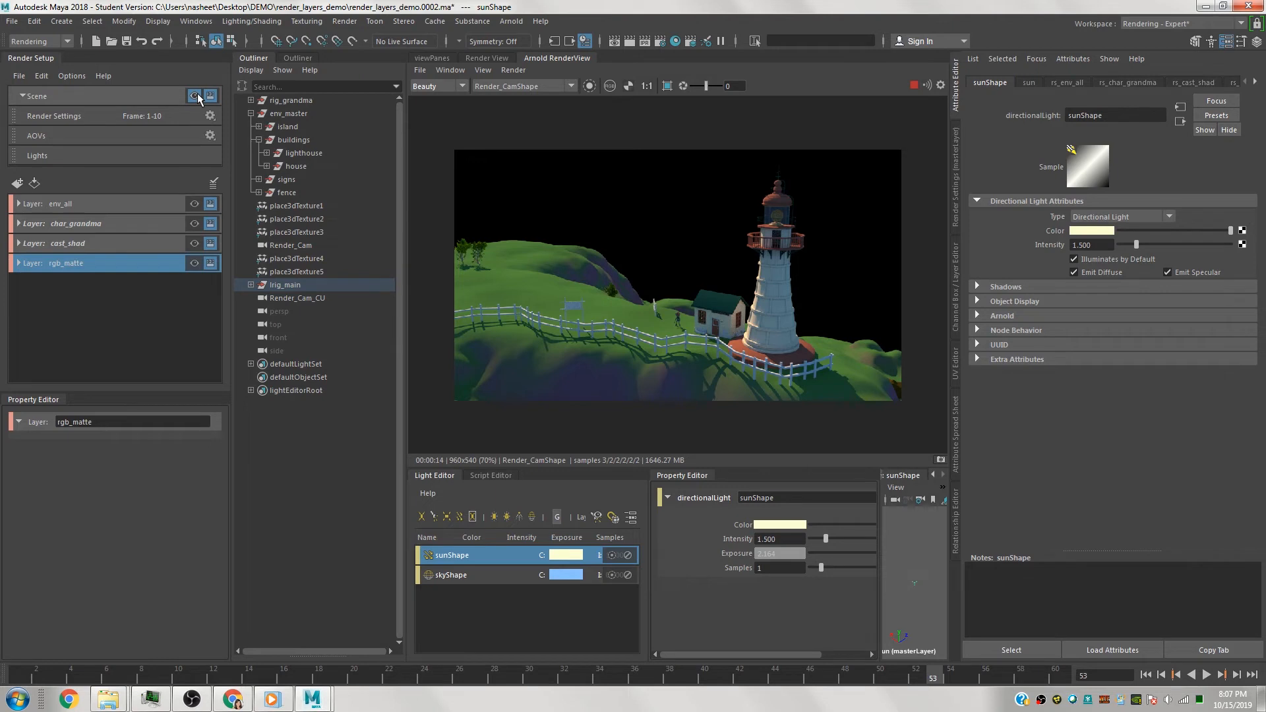
click(461, 560)
click(465, 573)
click(467, 555)
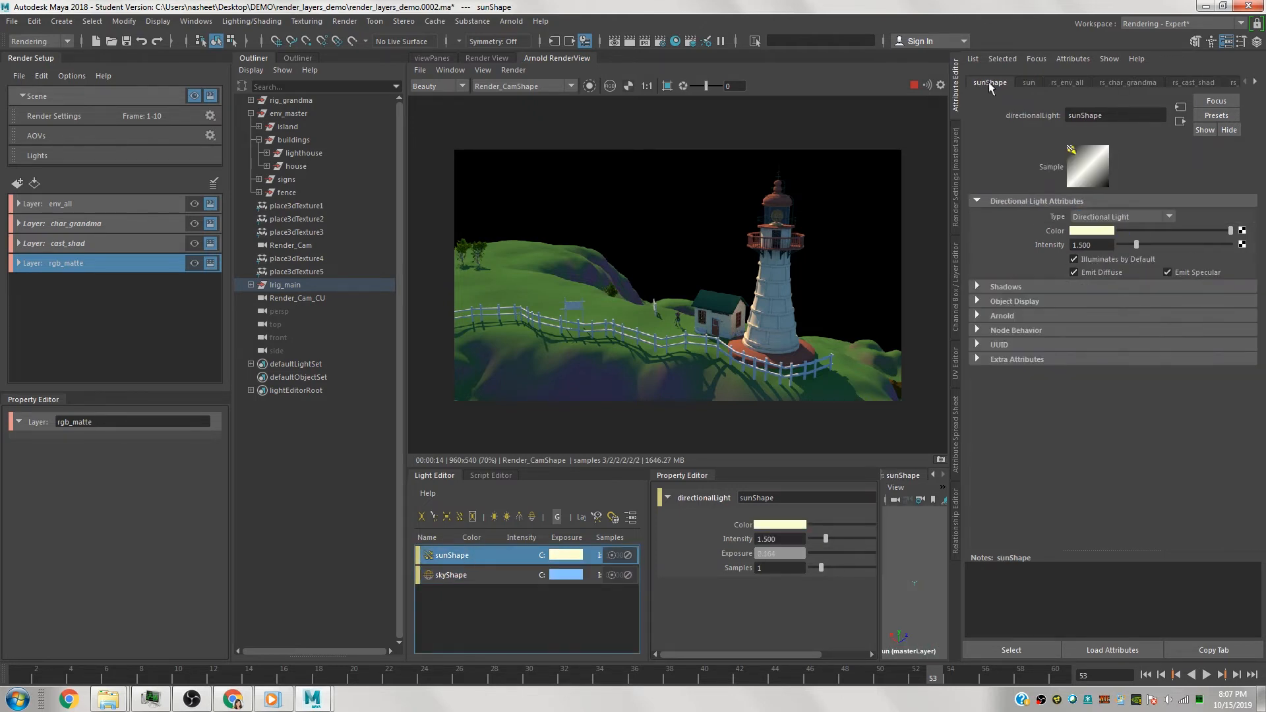
click(977, 316)
scroll(1126, 489, down, 5)
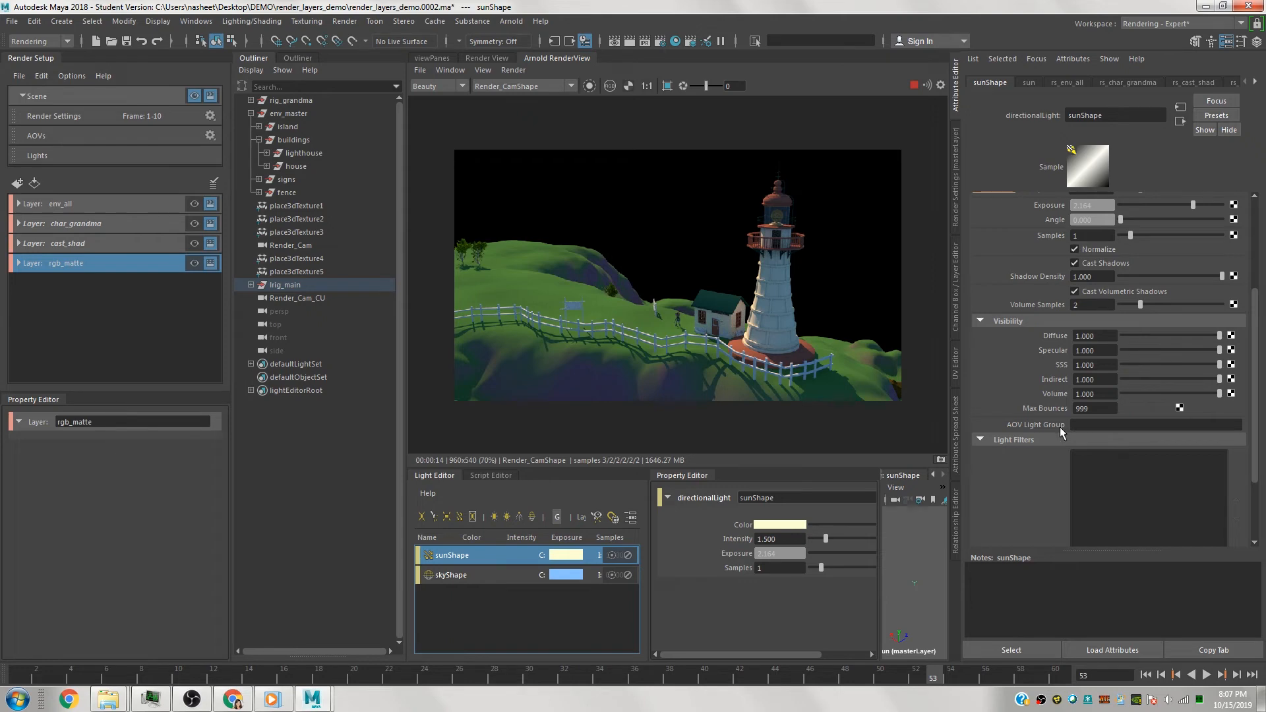
click(1073, 424)
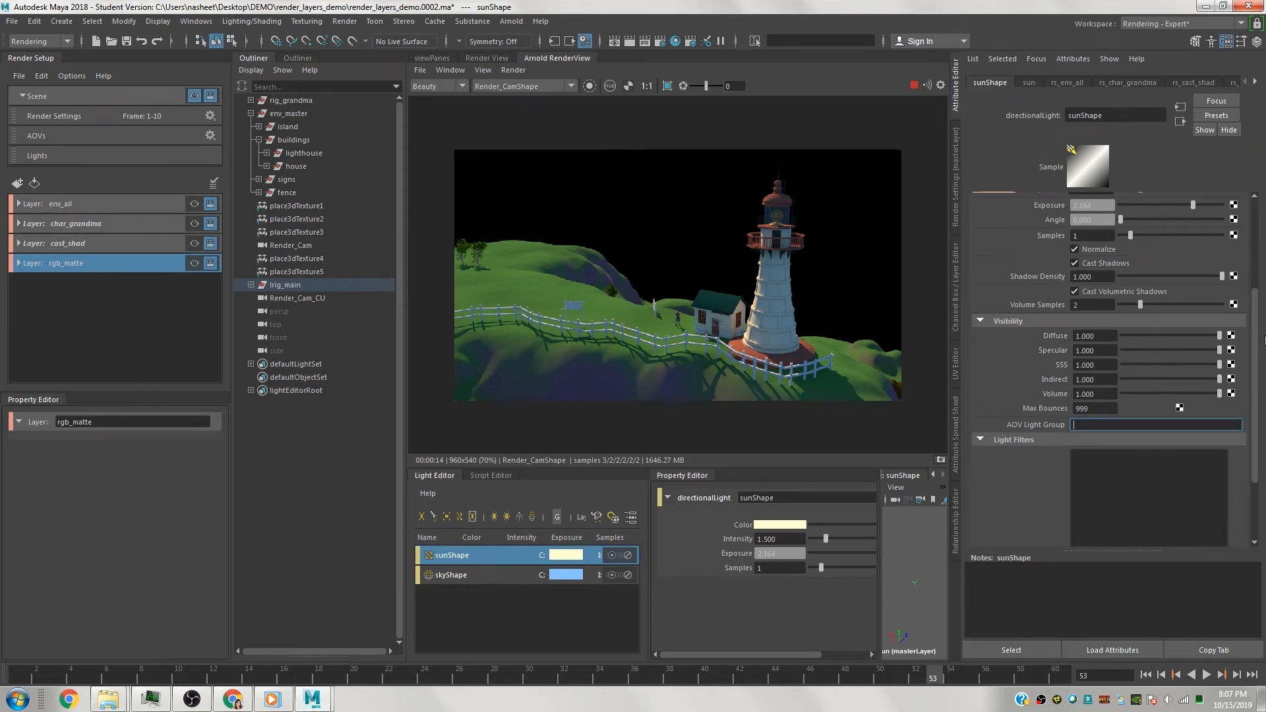
text(sun)
key(Return)
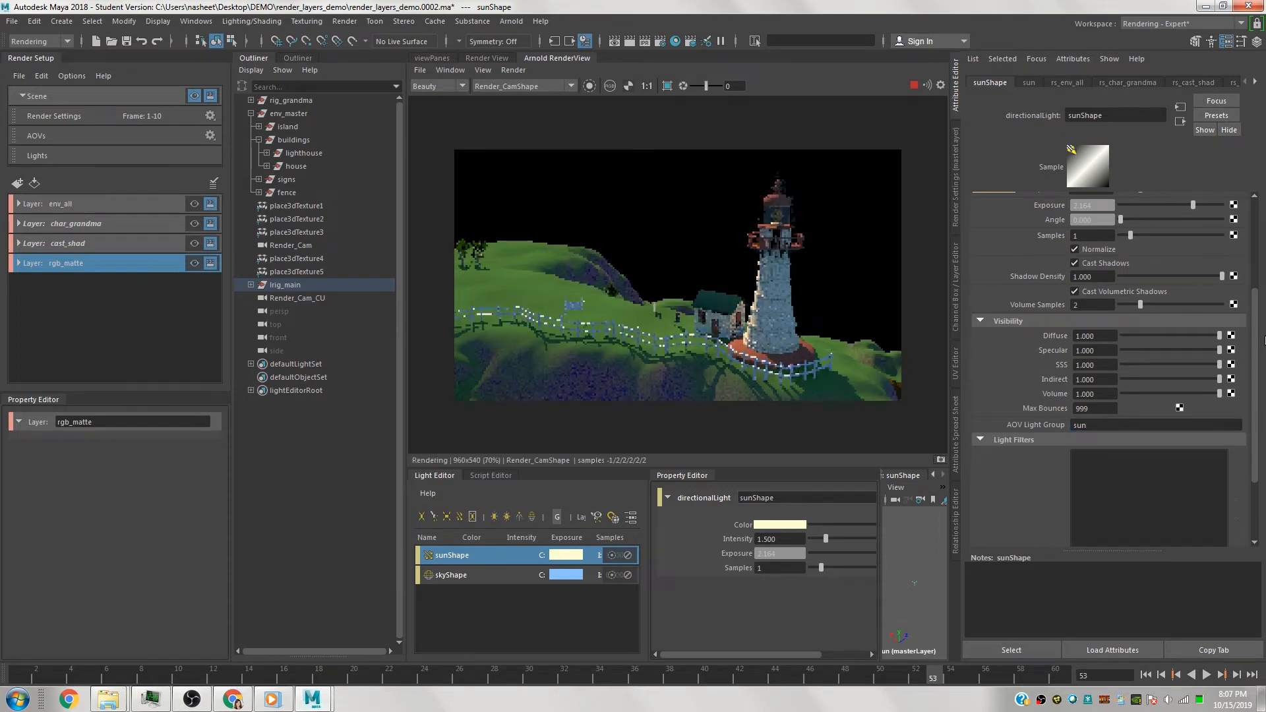
Stop the live render and set the skyShape dome light's AOV light group to sky.
click(436, 574)
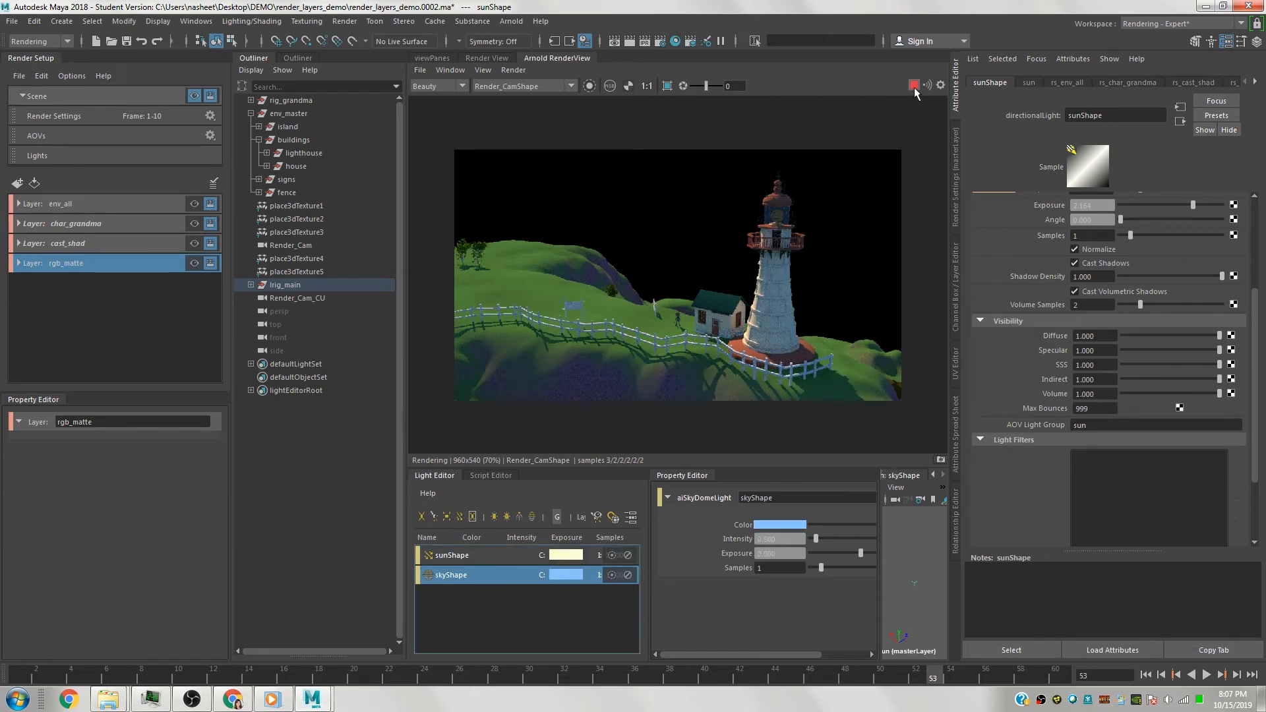
click(913, 86)
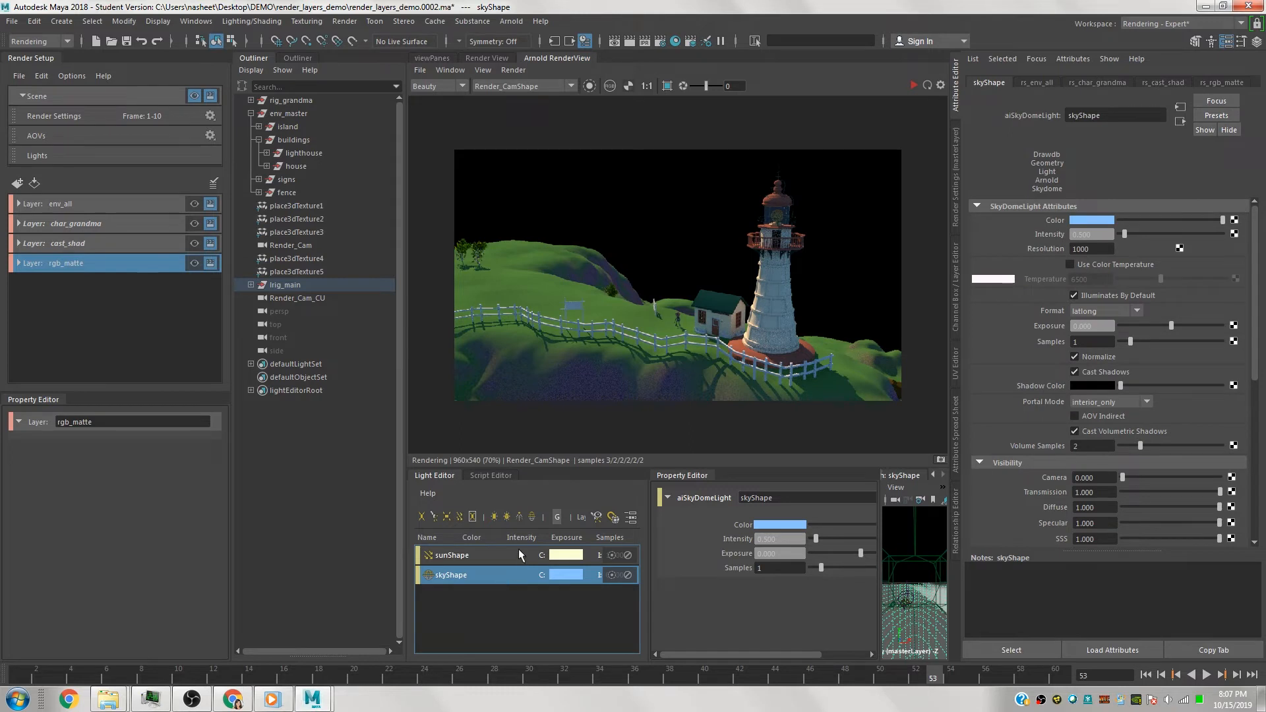
scroll(1132, 373, down, 5)
click(1094, 445)
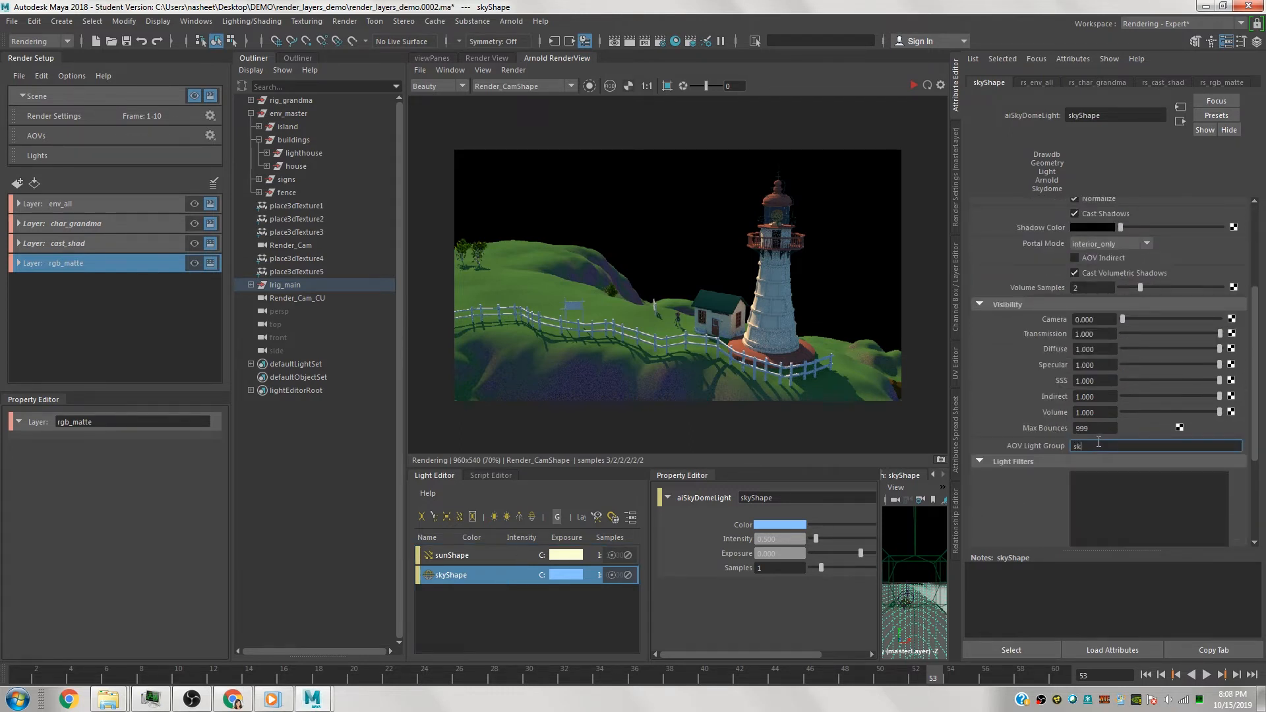
key(Return)
Open the master layer's render settings, widen their panel and show the AOV settings.
click(955, 197)
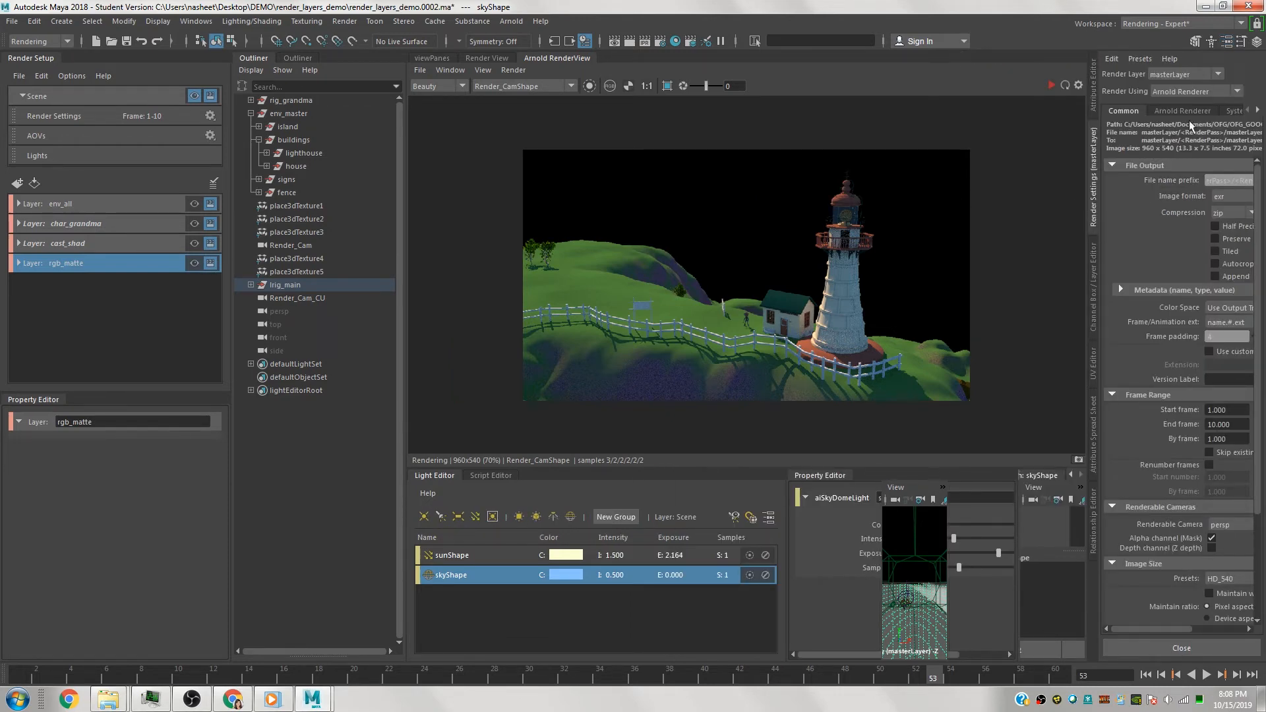
click(834, 476)
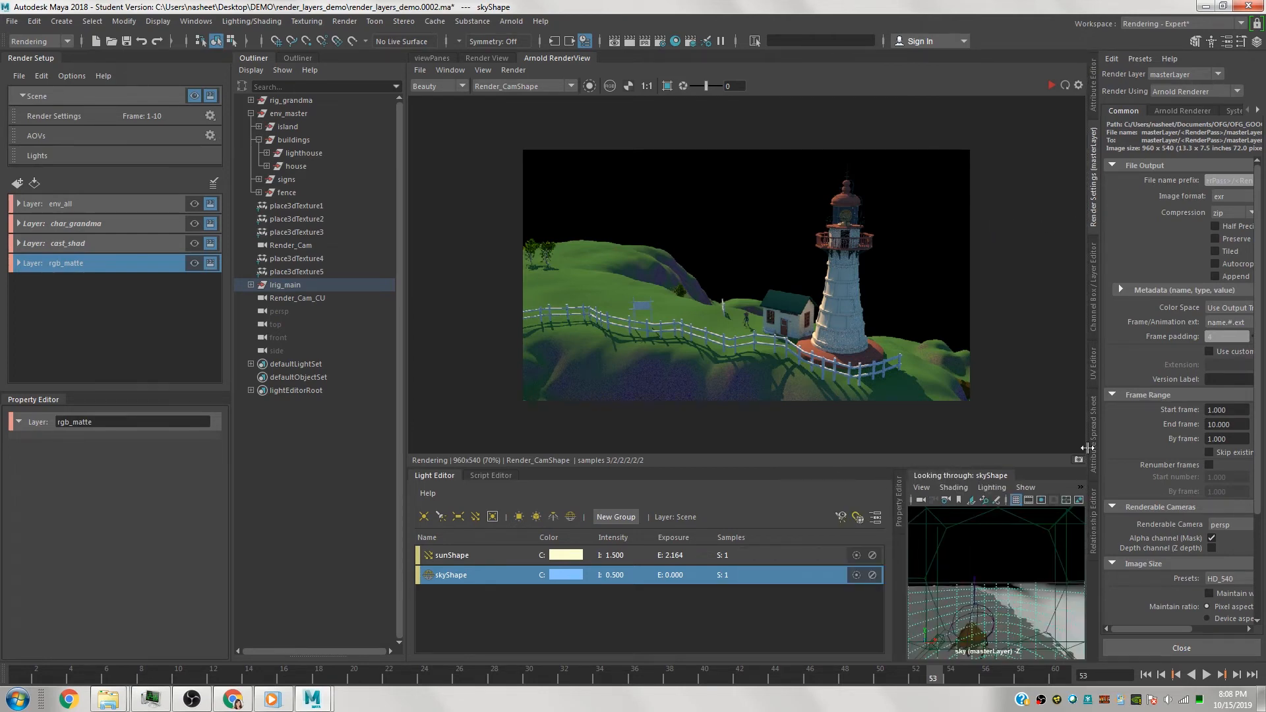
drag(1087, 455, 982, 460)
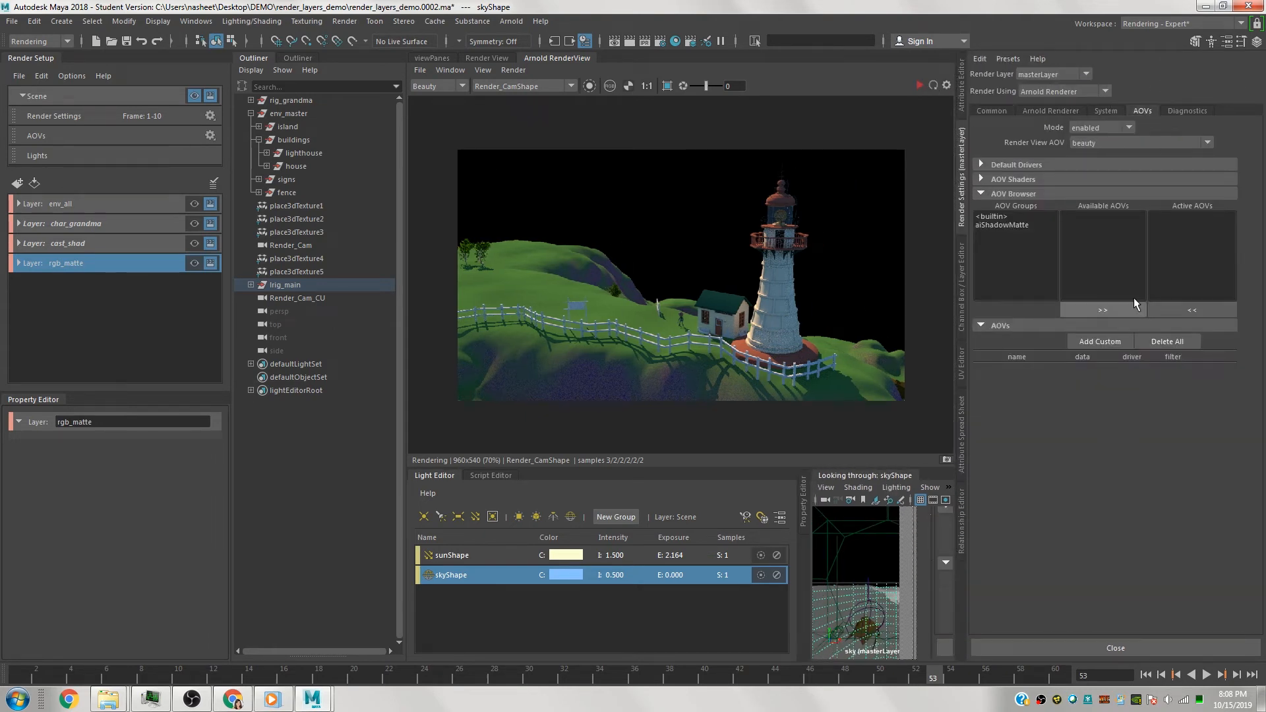
Add two custom AOVs named RGBA_sun and RGBA_sky to the master layer.
click(1102, 341)
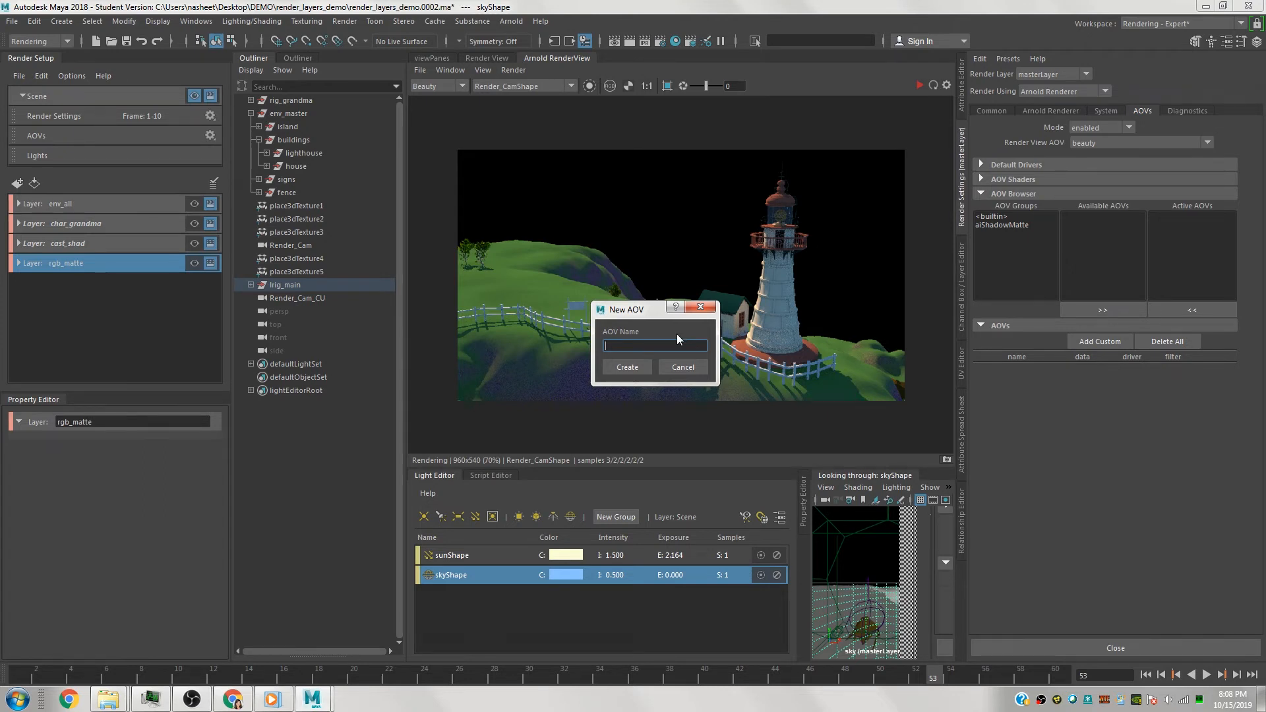
text(RGBA_sun)
click(638, 367)
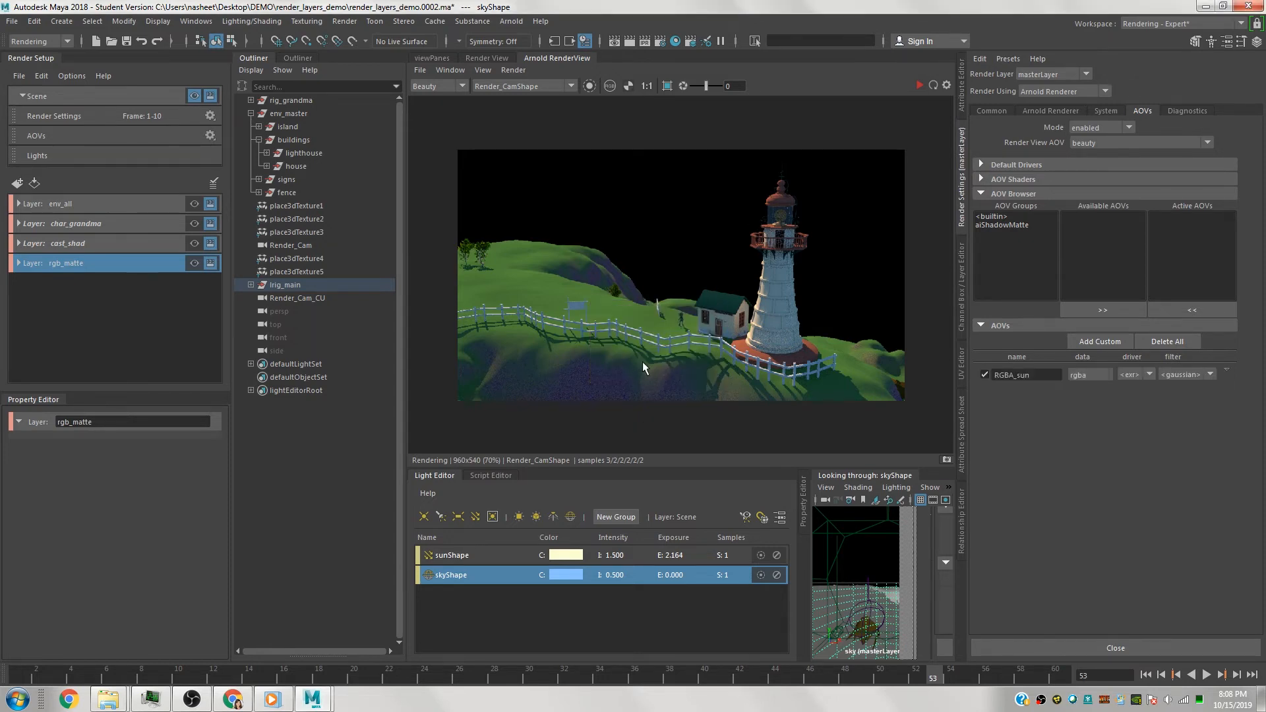
click(1107, 340)
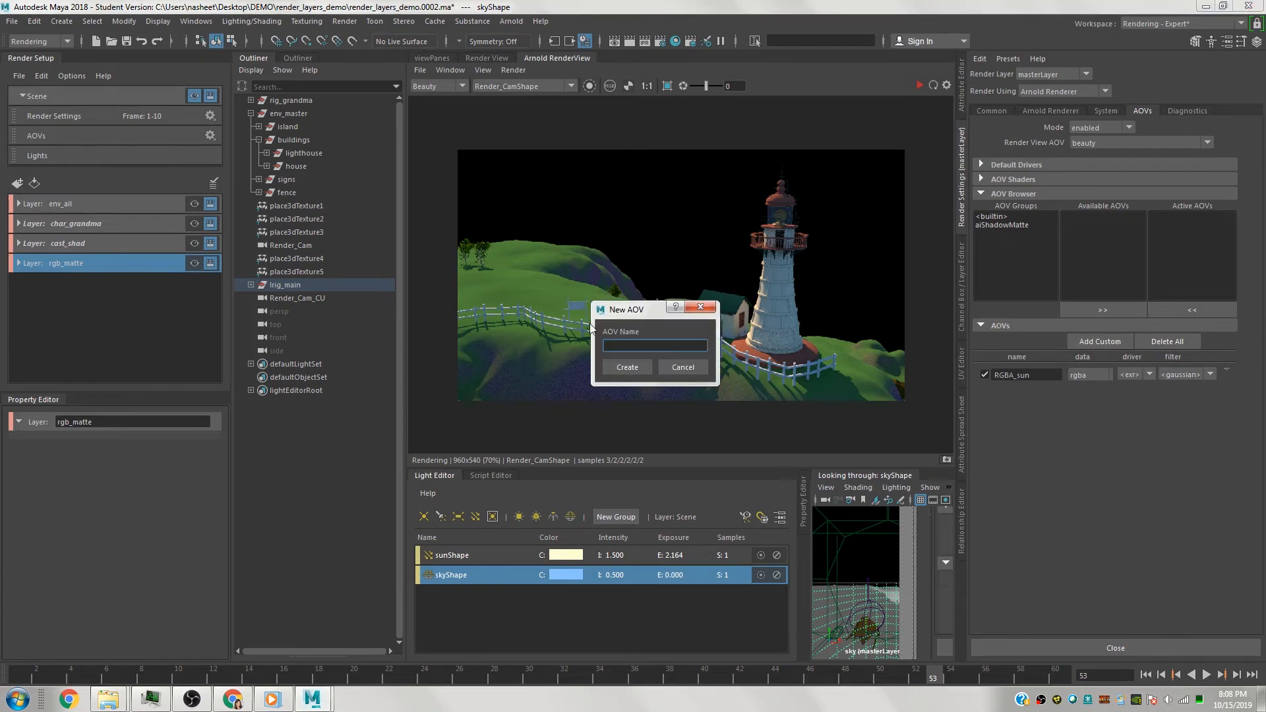
text(RGBA_sky)
key(Return)
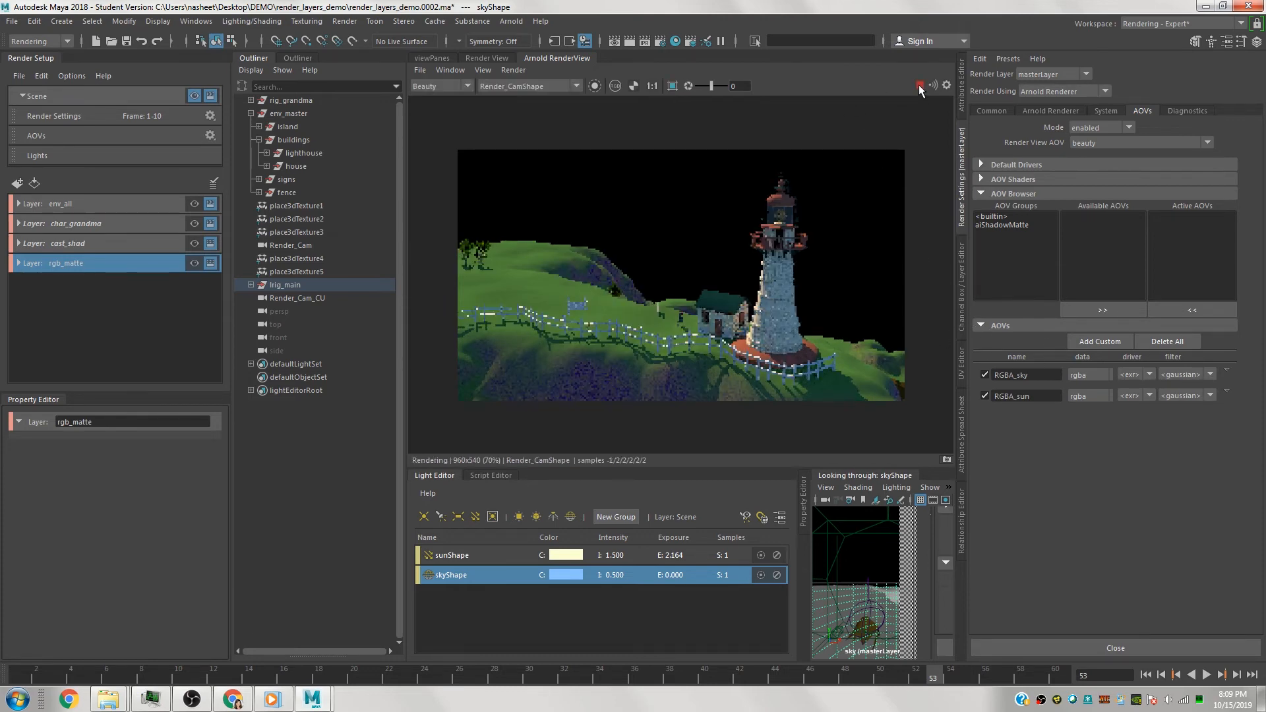
Display the RGBA_sun AOV and the RGBA_sky AOV one after the other in the Arnold render view.
click(462, 86)
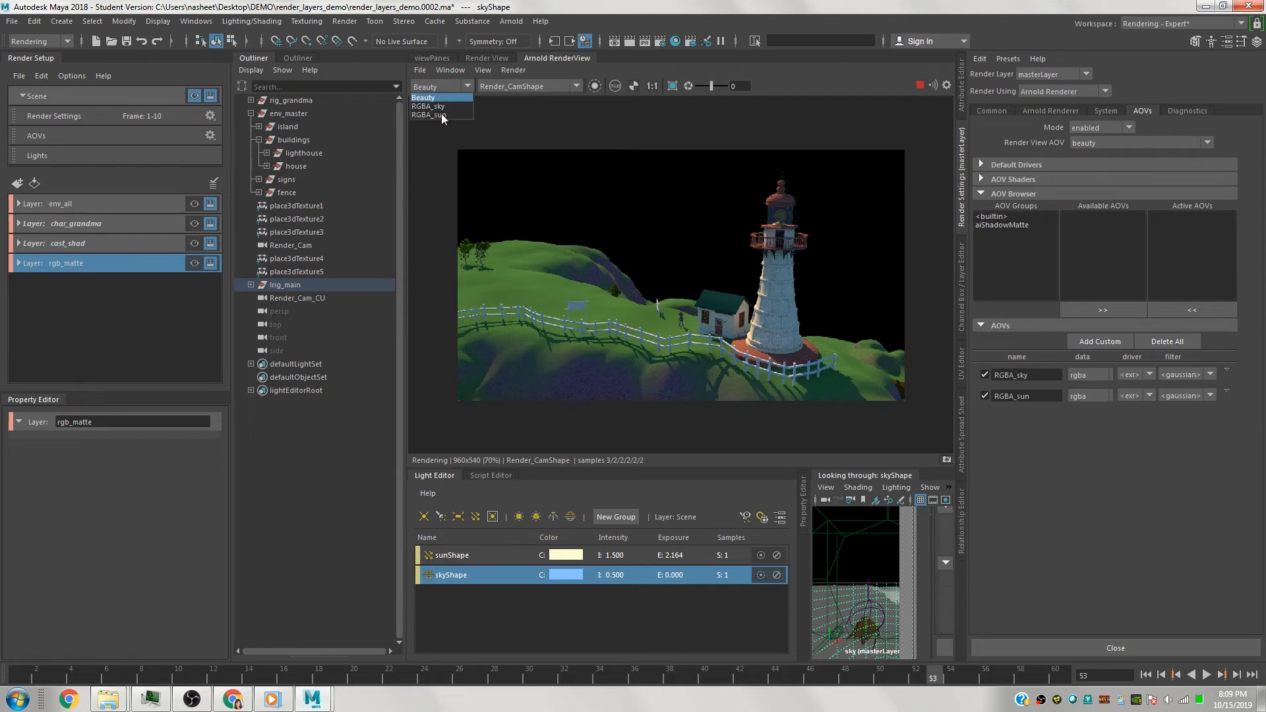
click(441, 114)
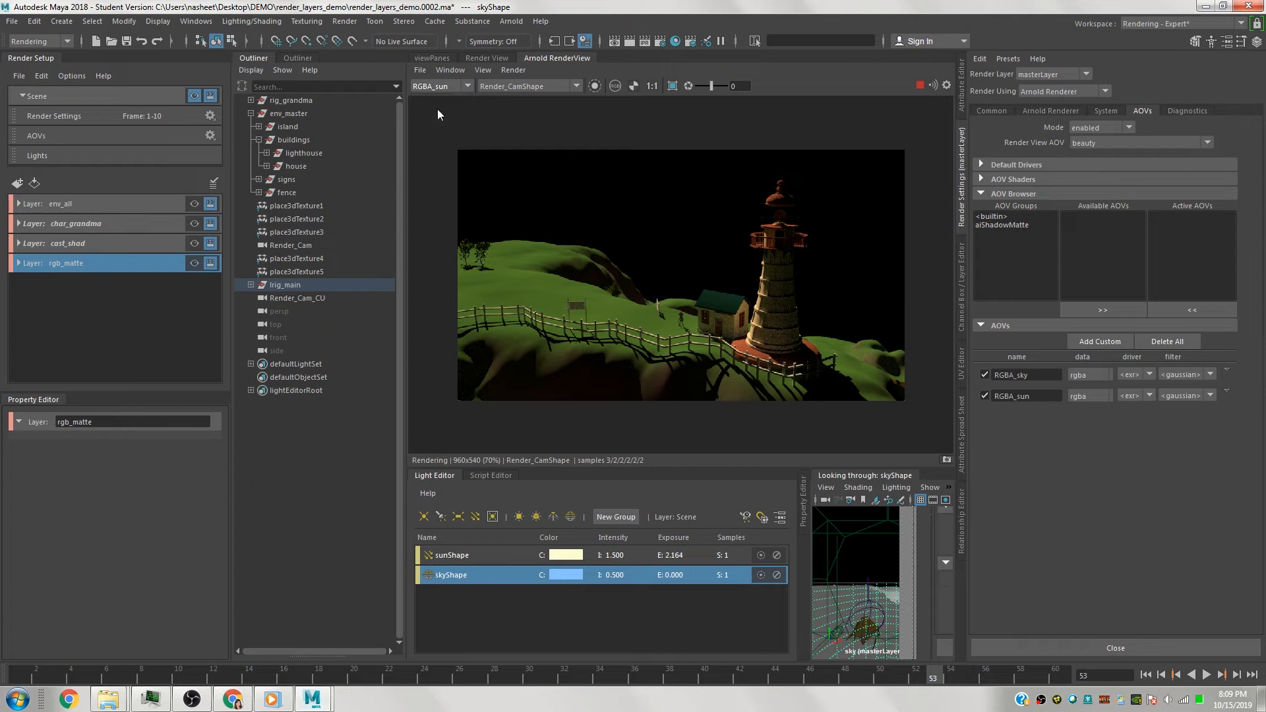
click(443, 88)
click(435, 106)
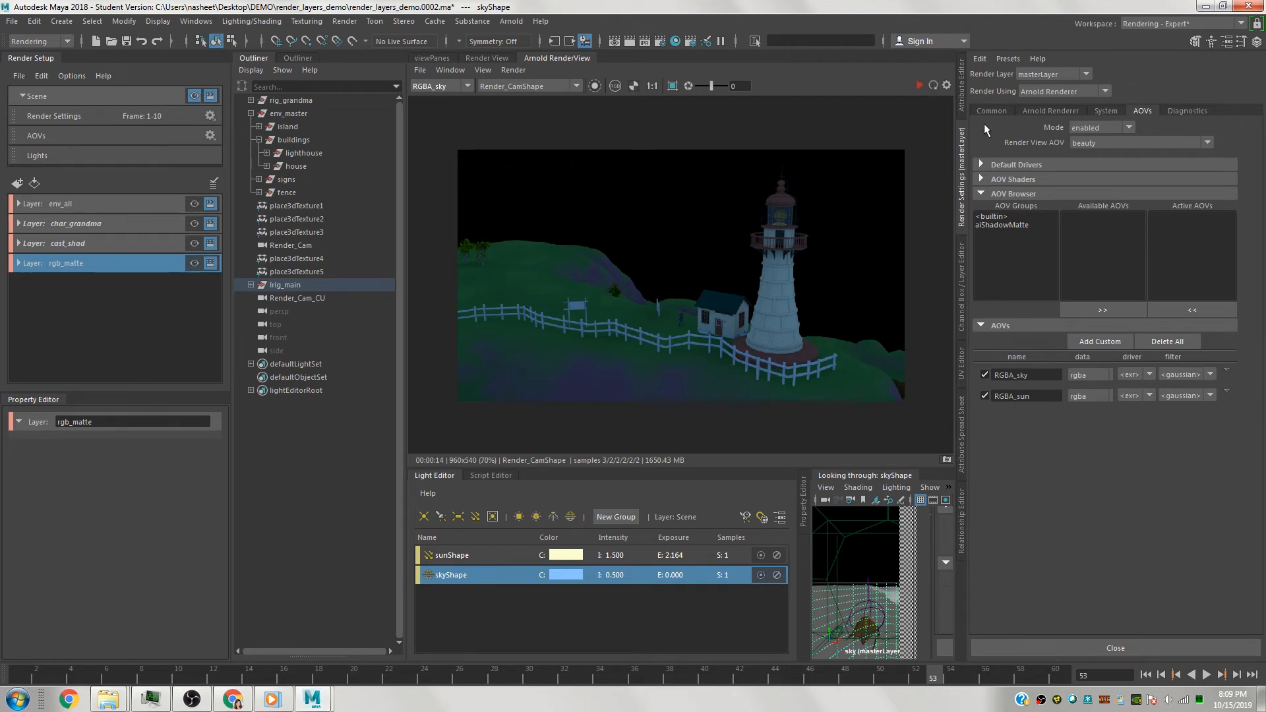
Go to frame 60 on the timeline and set the master layer's render end frame to 60.
click(999, 111)
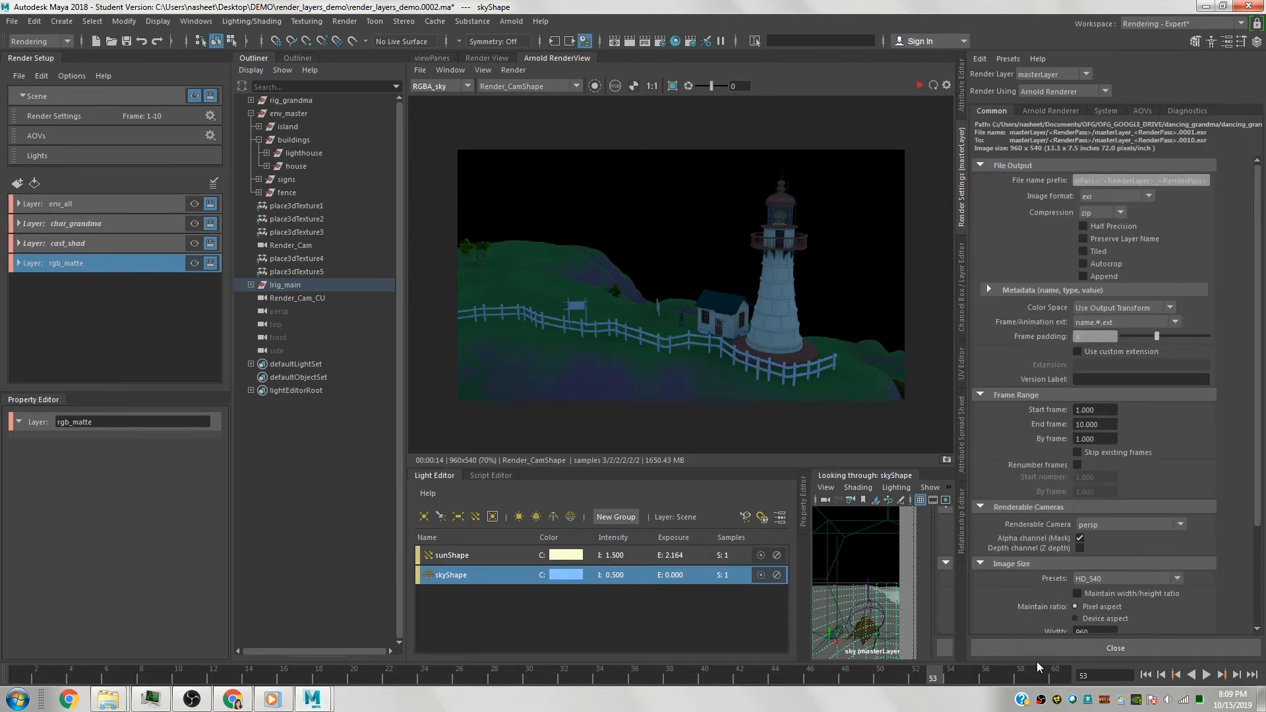
click(1055, 673)
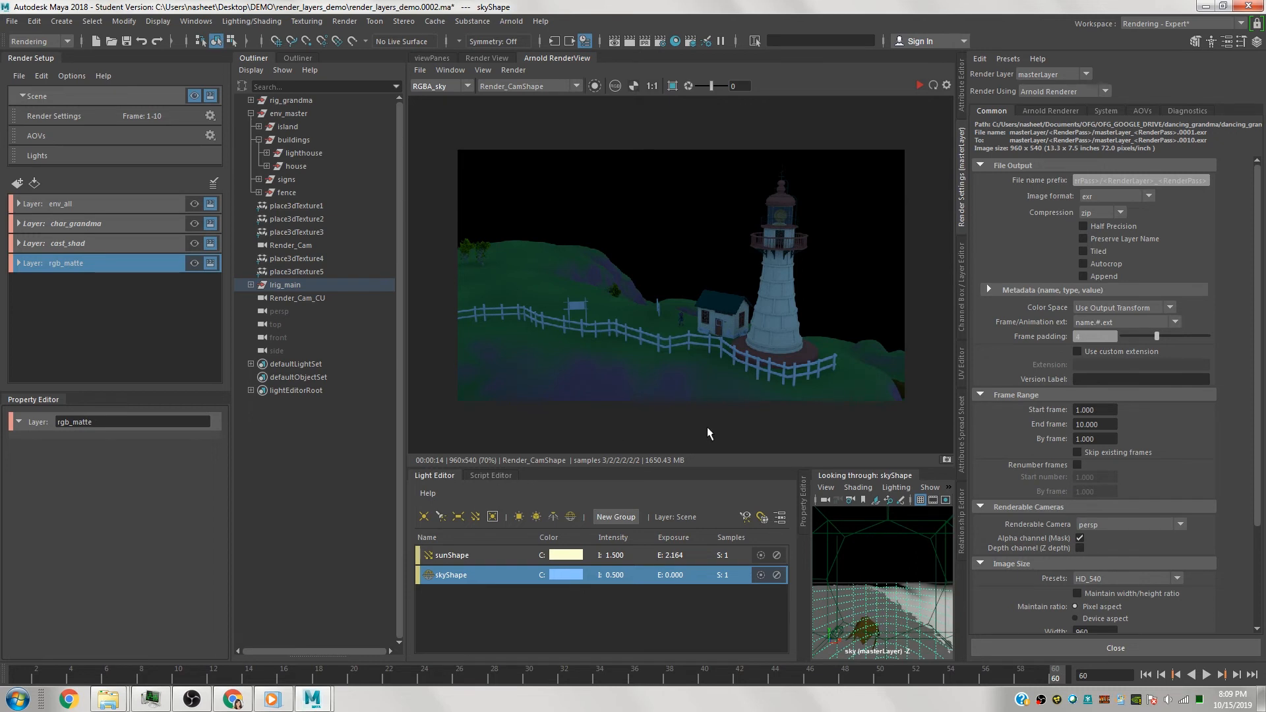
click(1106, 424)
text(60)
key(Return)
Rename the env_all render layer as env_all_STATIC.
click(84, 203)
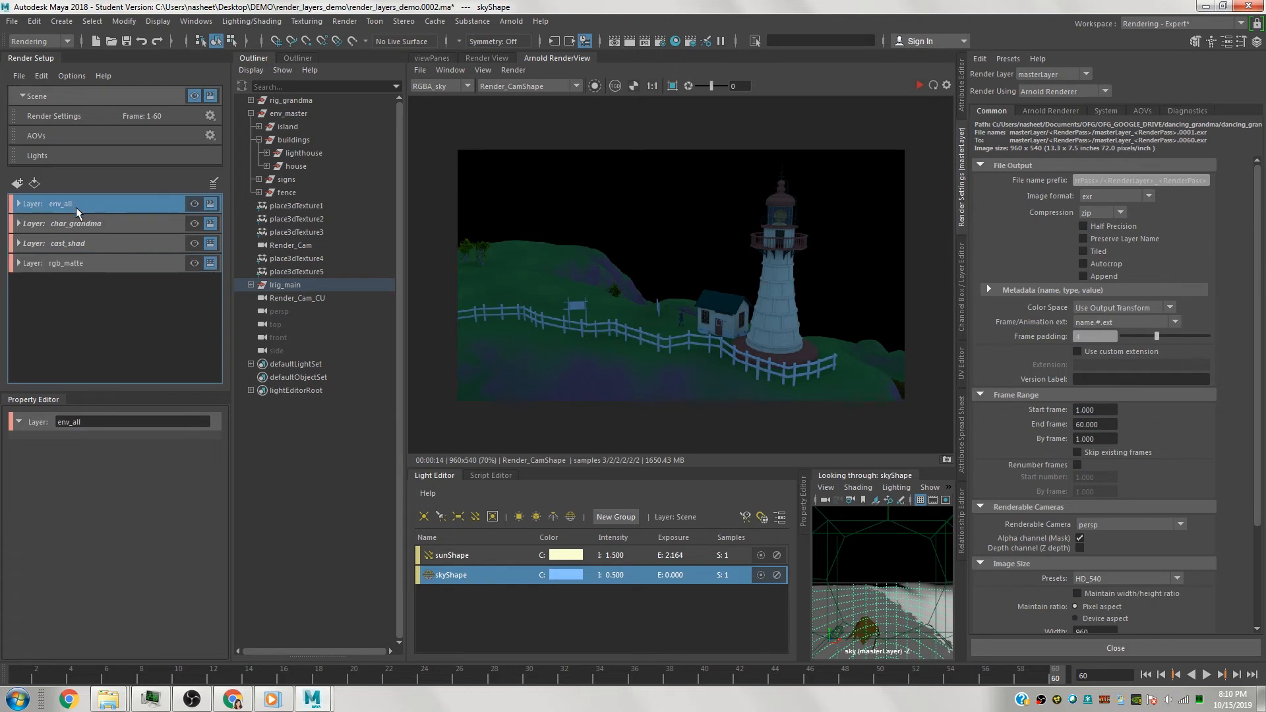
right_click(77, 204)
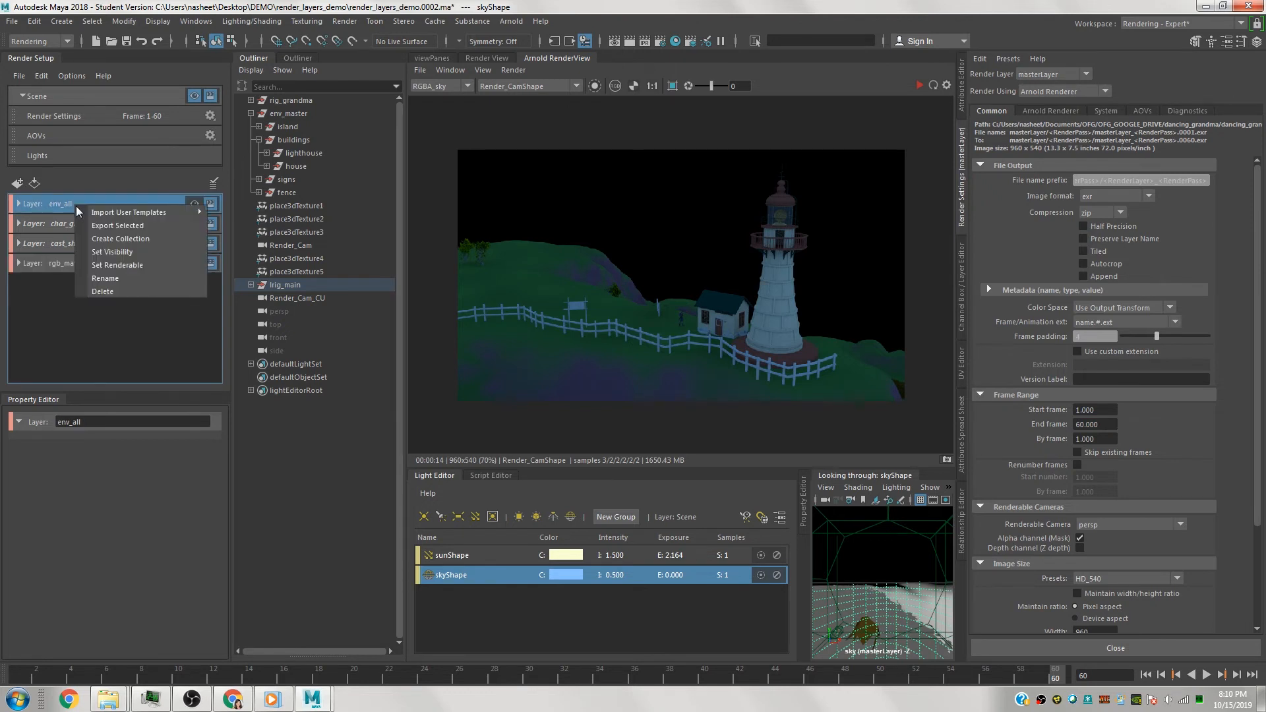
click(103, 277)
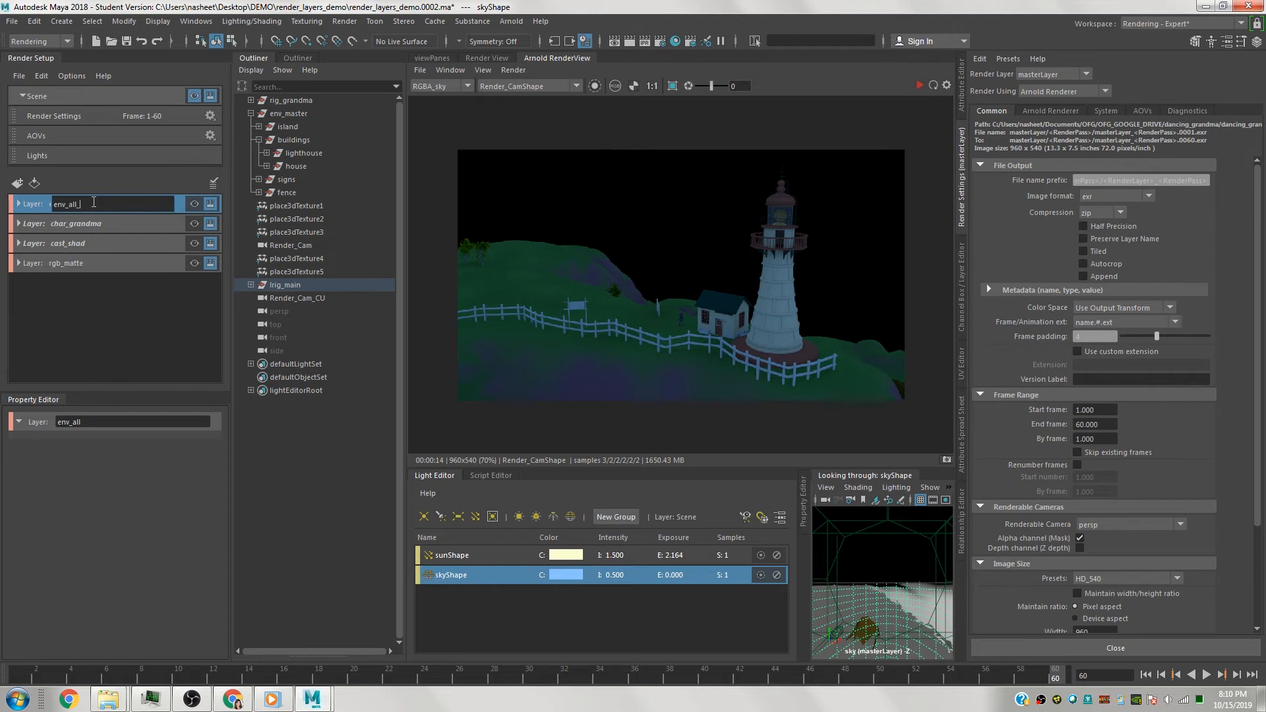
text(STATIC)
key(Return)
Expand the cast_shad layer and rename the rgb_matte render layer as rgb_matte_STATIC.
click(20, 244)
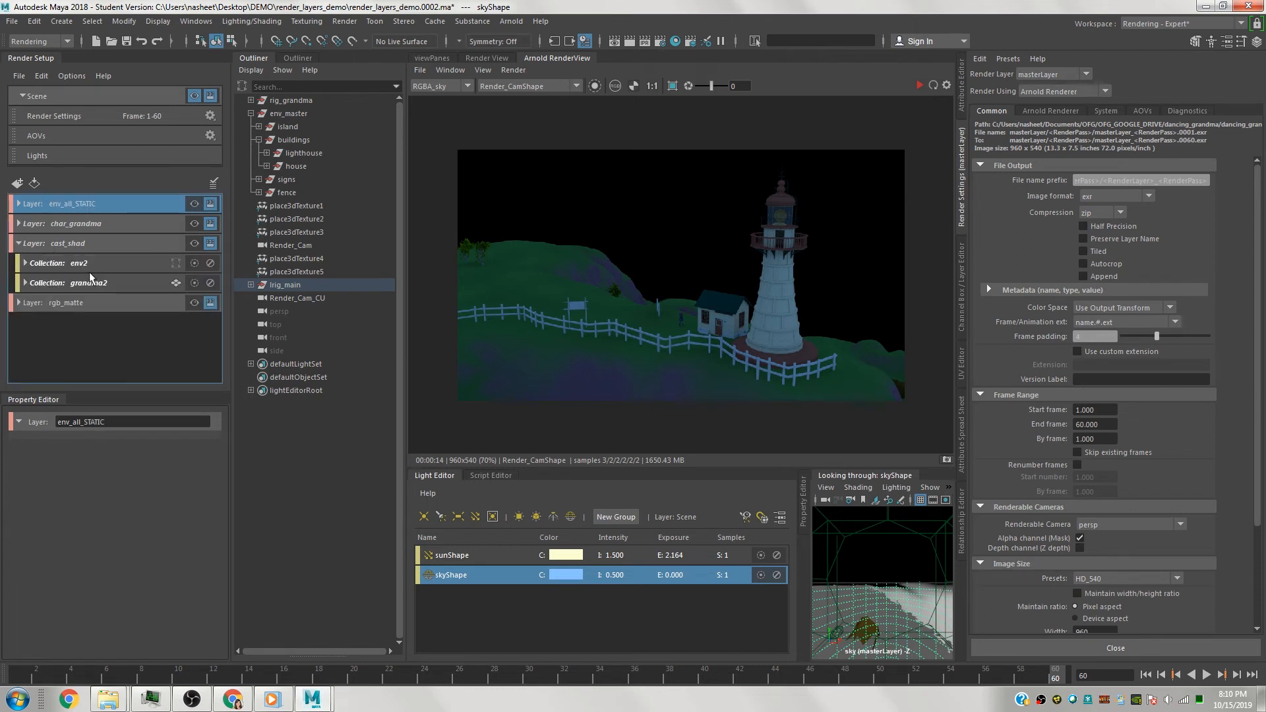
click(91, 305)
double_click(91, 305)
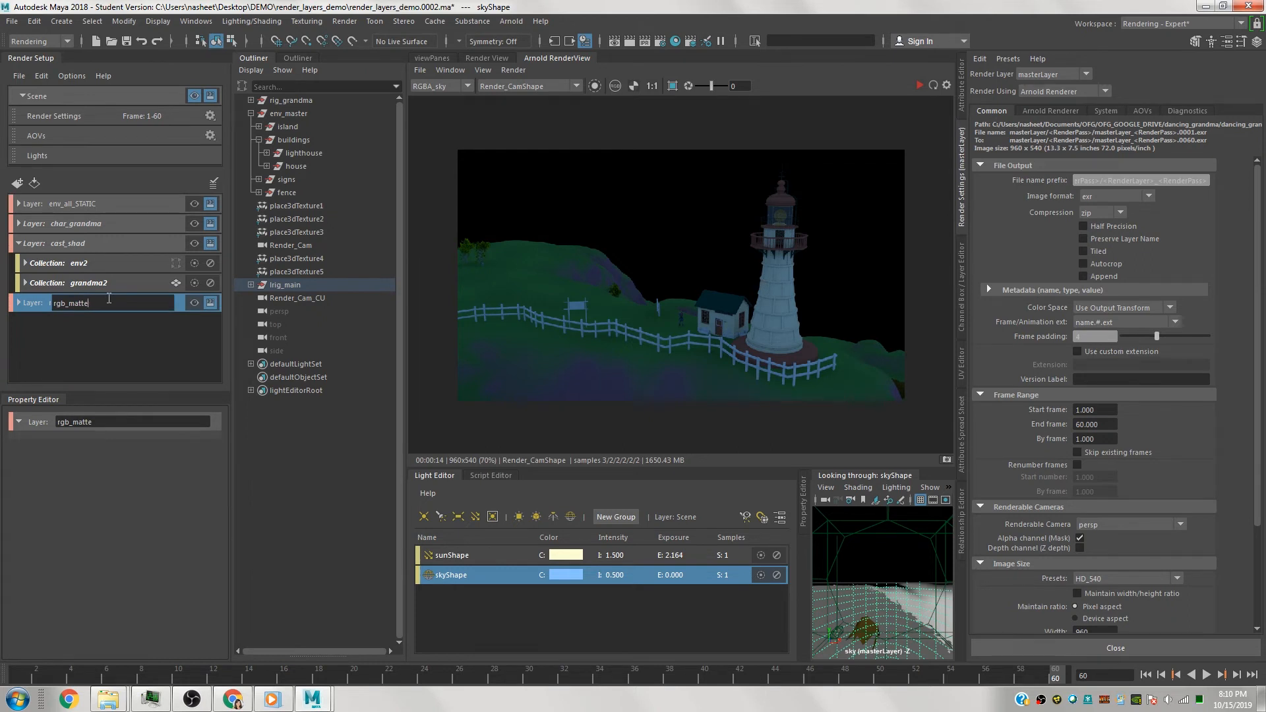
text(_STATIC)
key(Return)
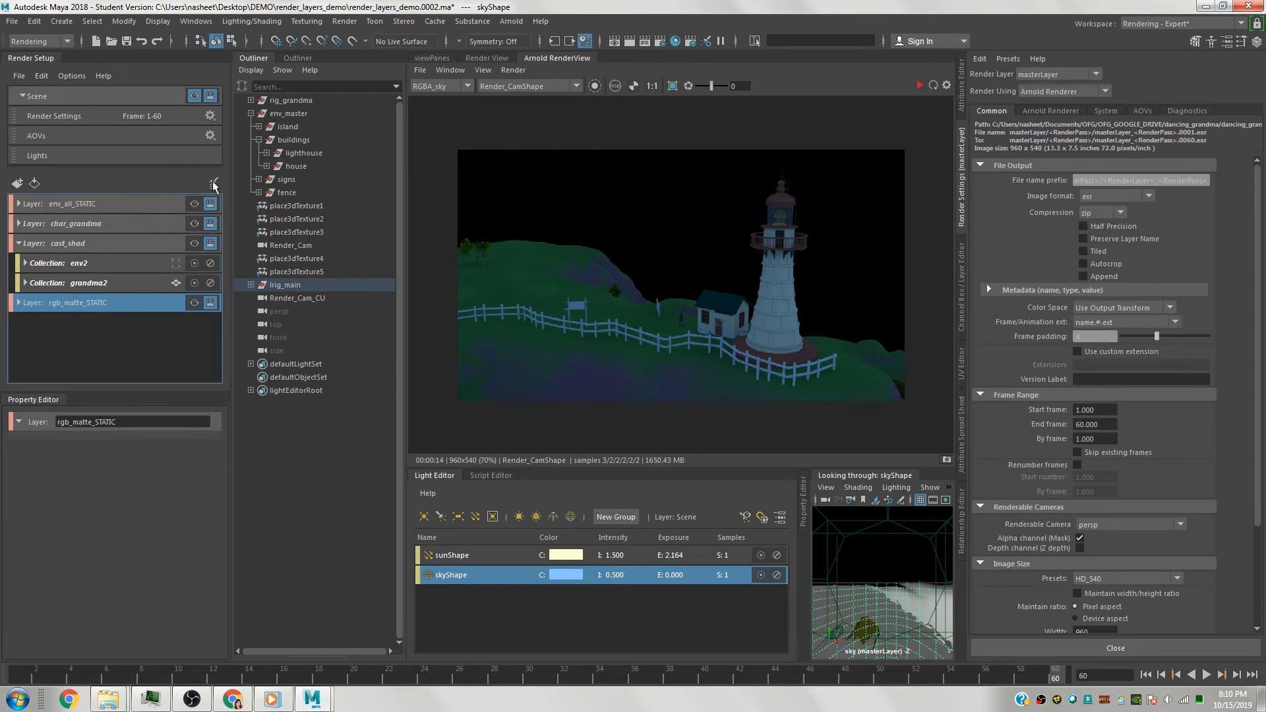
Make env_all_STATIC the visible layer and give it an absolute end frame override of 1.
click(194, 203)
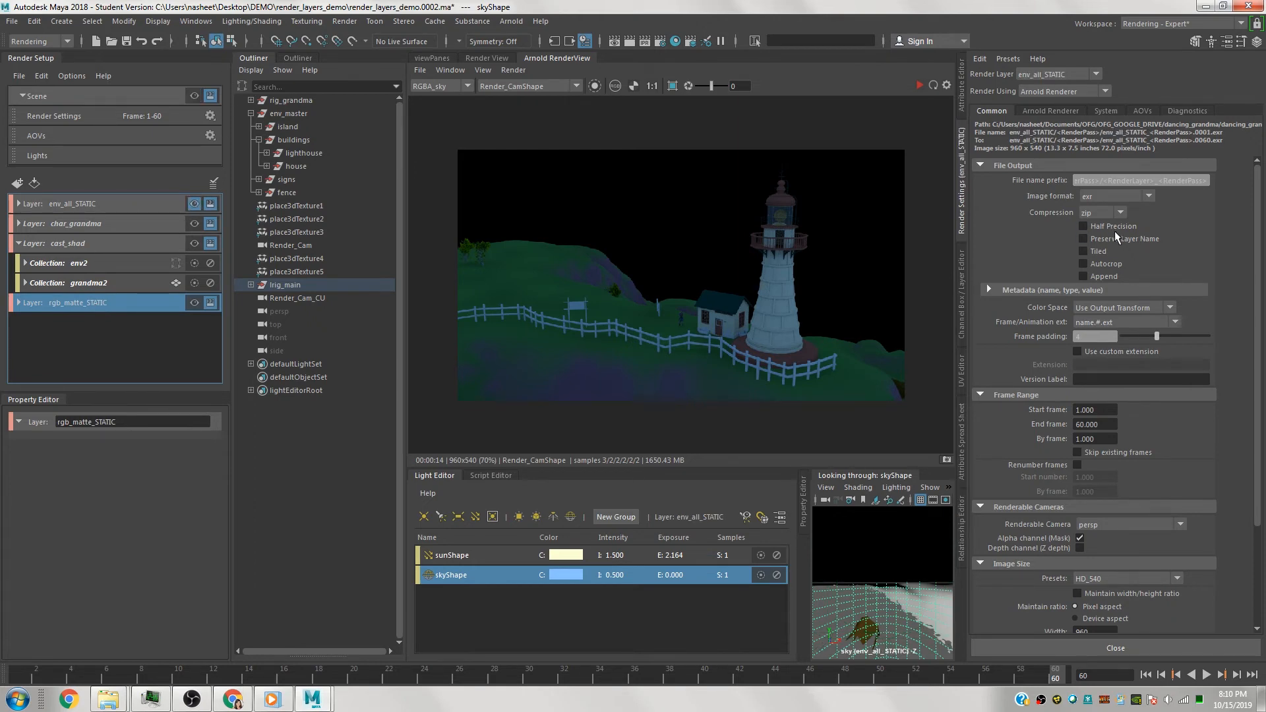
right_click(1062, 425)
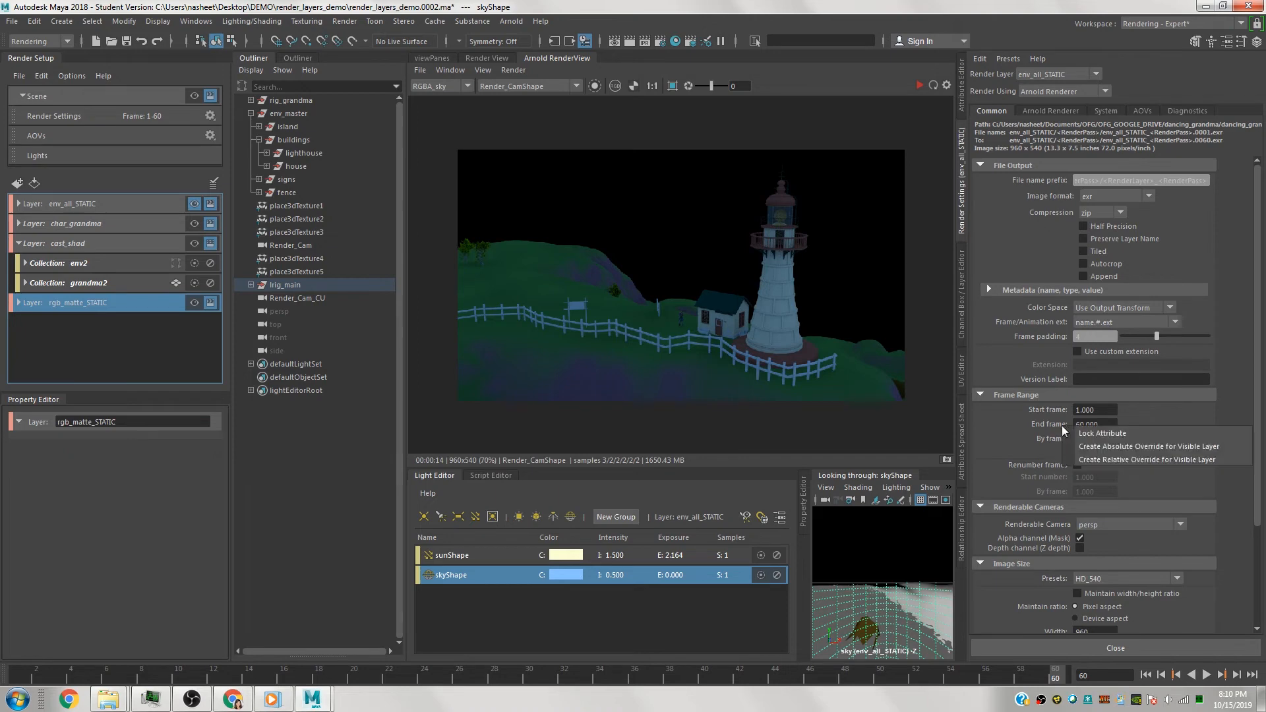
click(1091, 447)
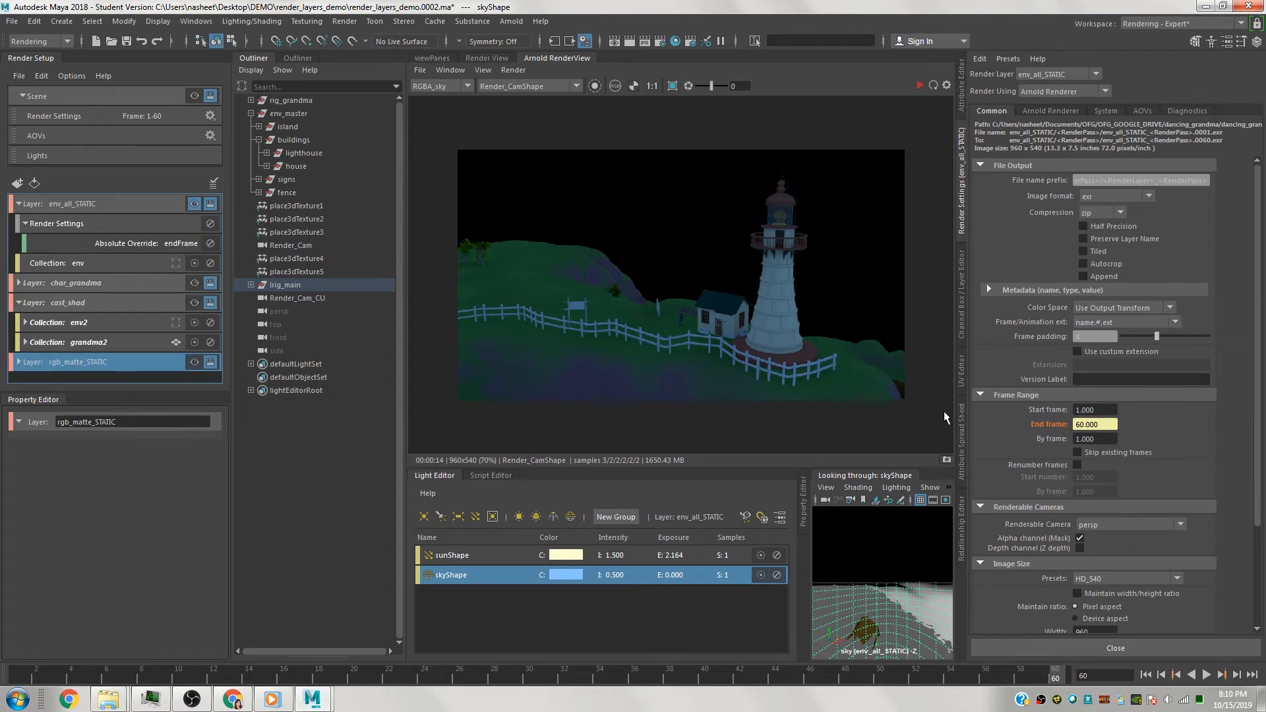
click(118, 243)
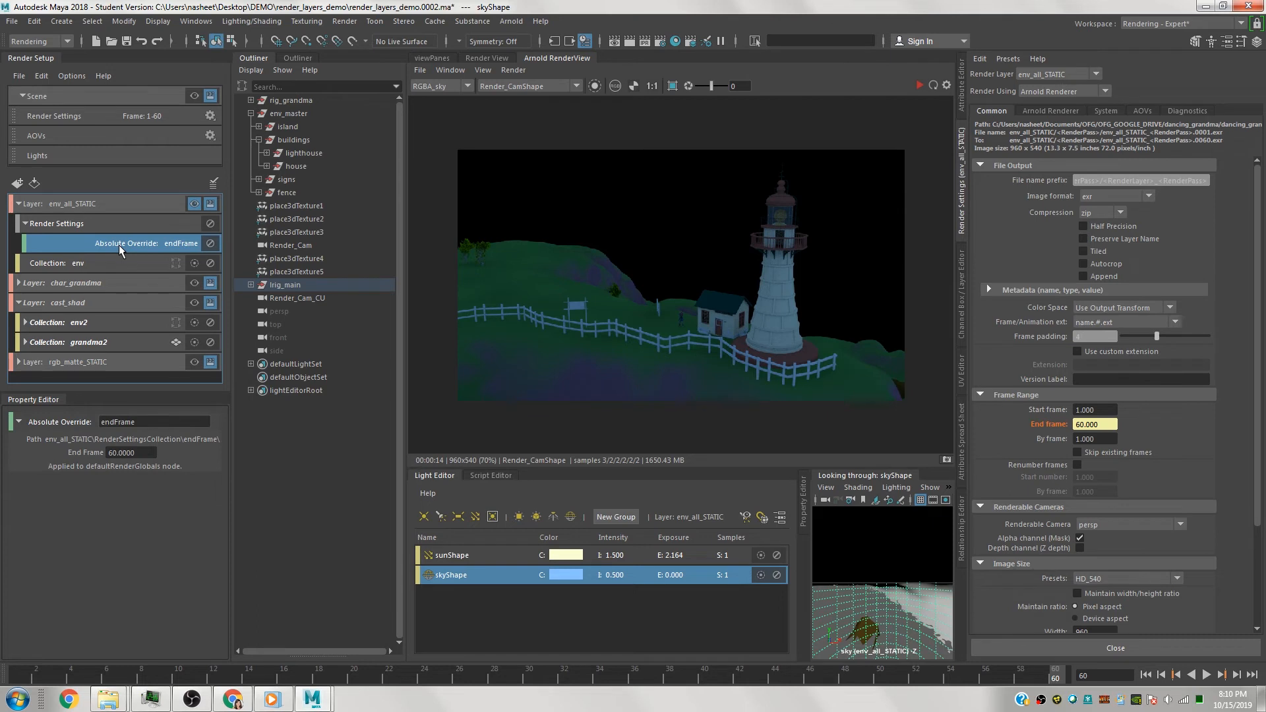
double_click(139, 453)
text(1)
key(Return)
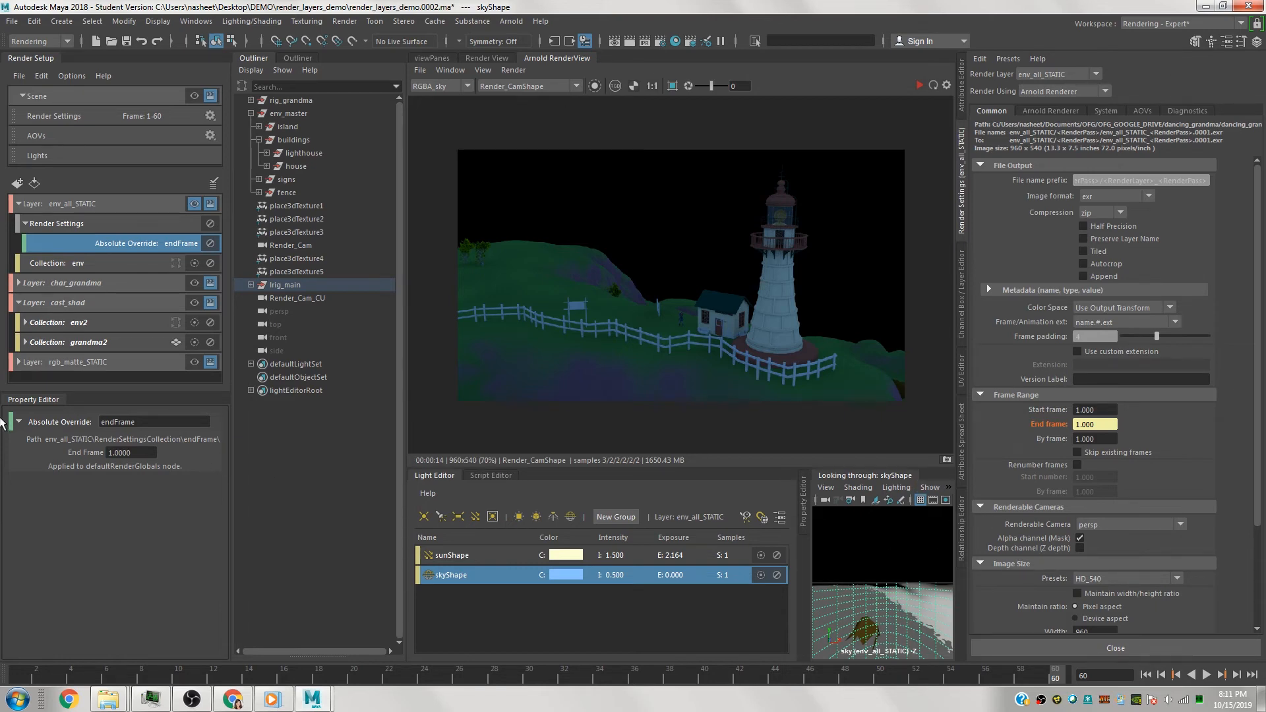
Make rgb_matte_STATIC the visible layer and give it an absolute end frame override of 1.
click(194, 361)
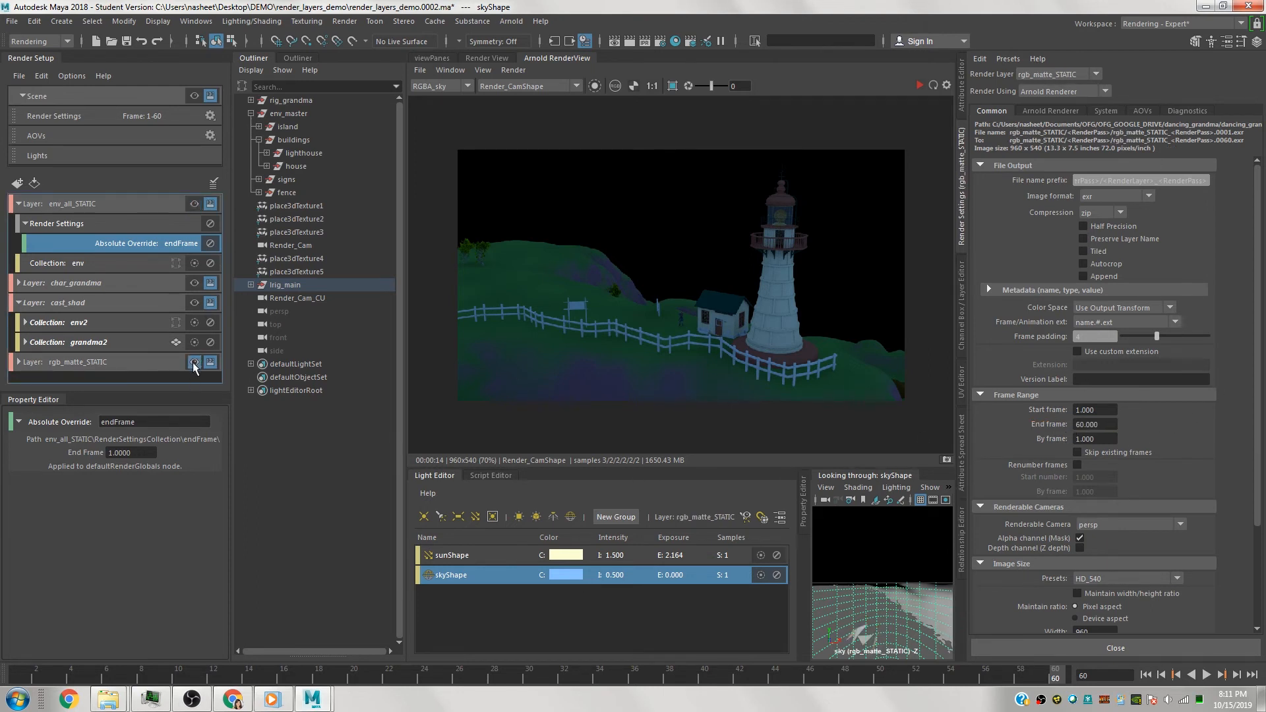
right_click(1064, 430)
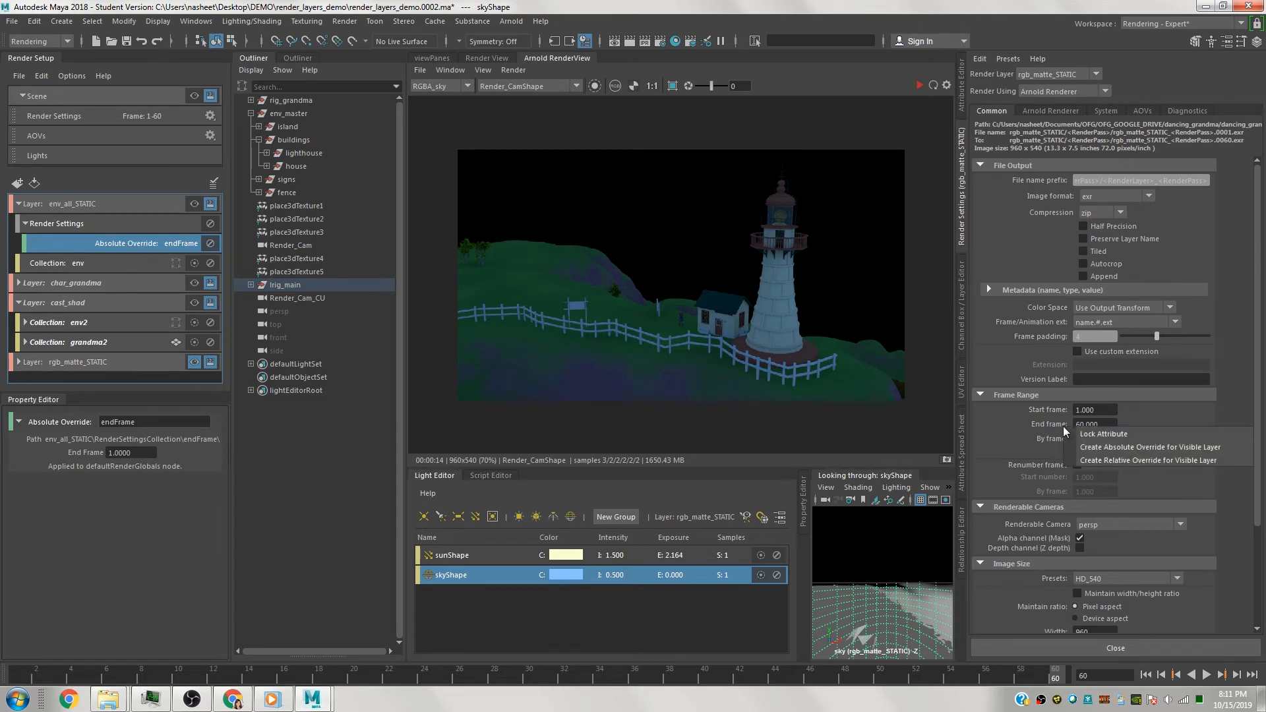
click(1101, 445)
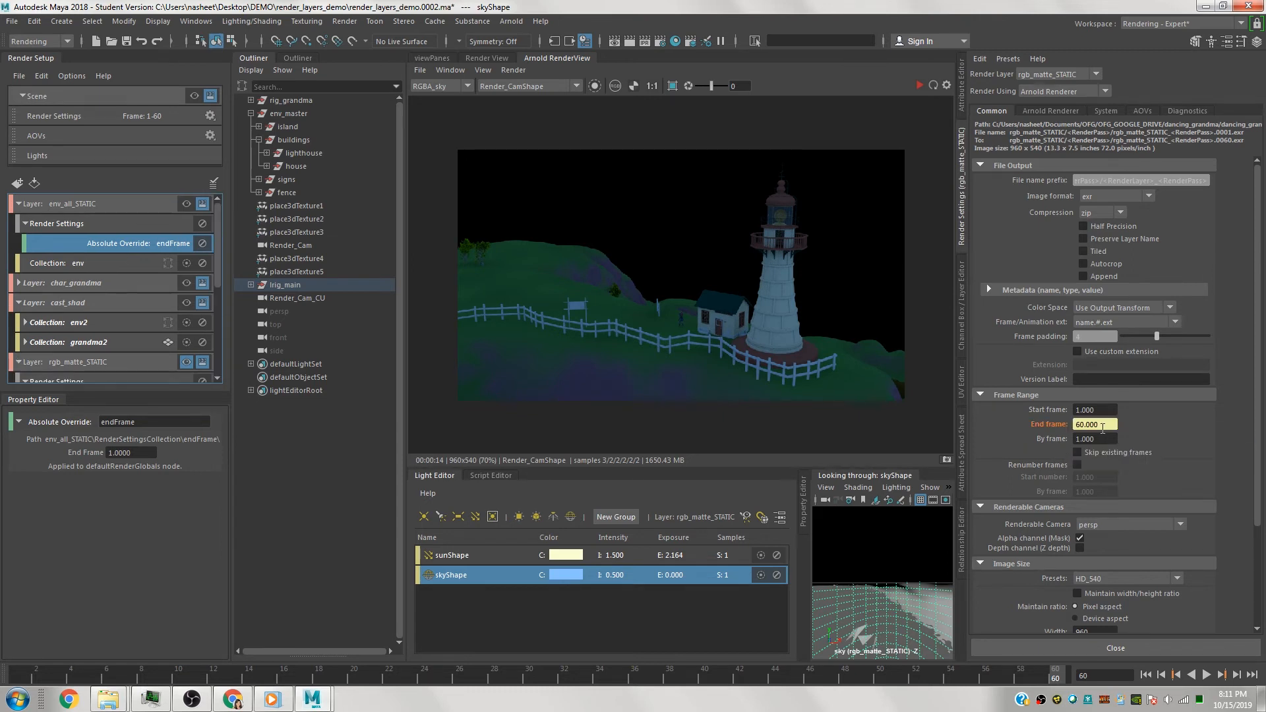
scroll(112, 343, down, 5)
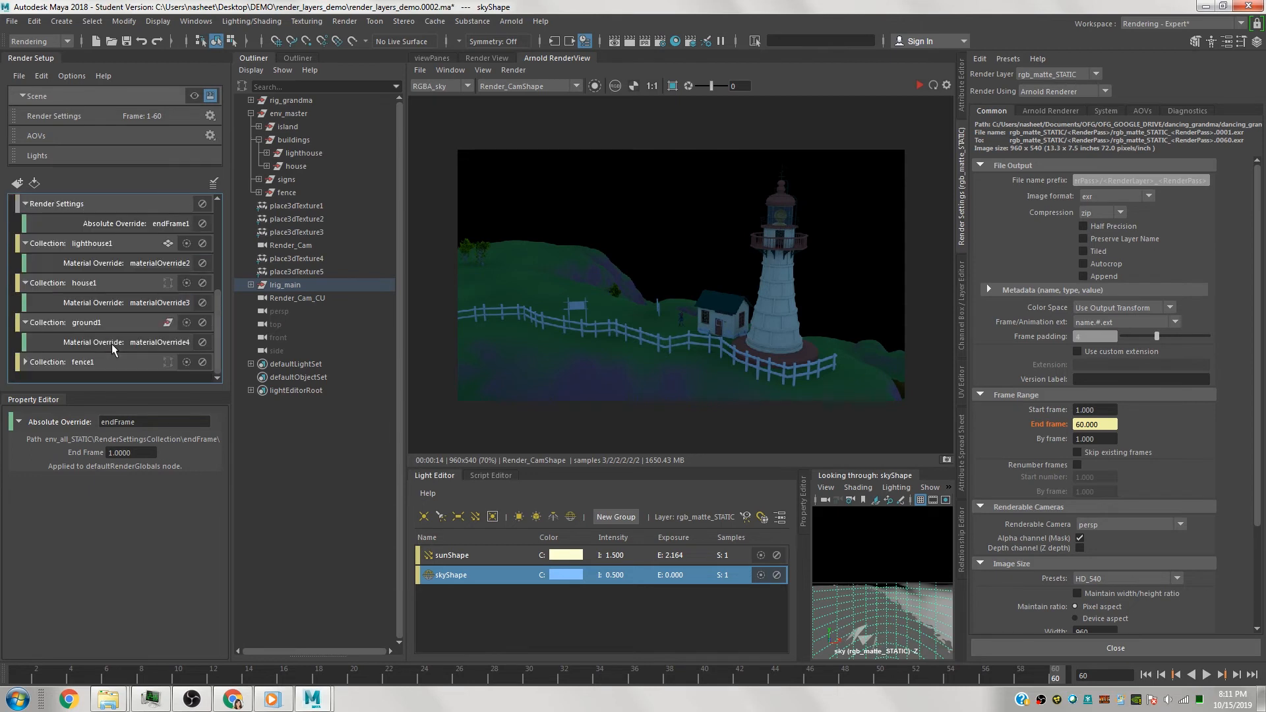
scroll(112, 343, up, 2)
scroll(112, 343, down, 2)
scroll(112, 342, up, 3)
click(122, 280)
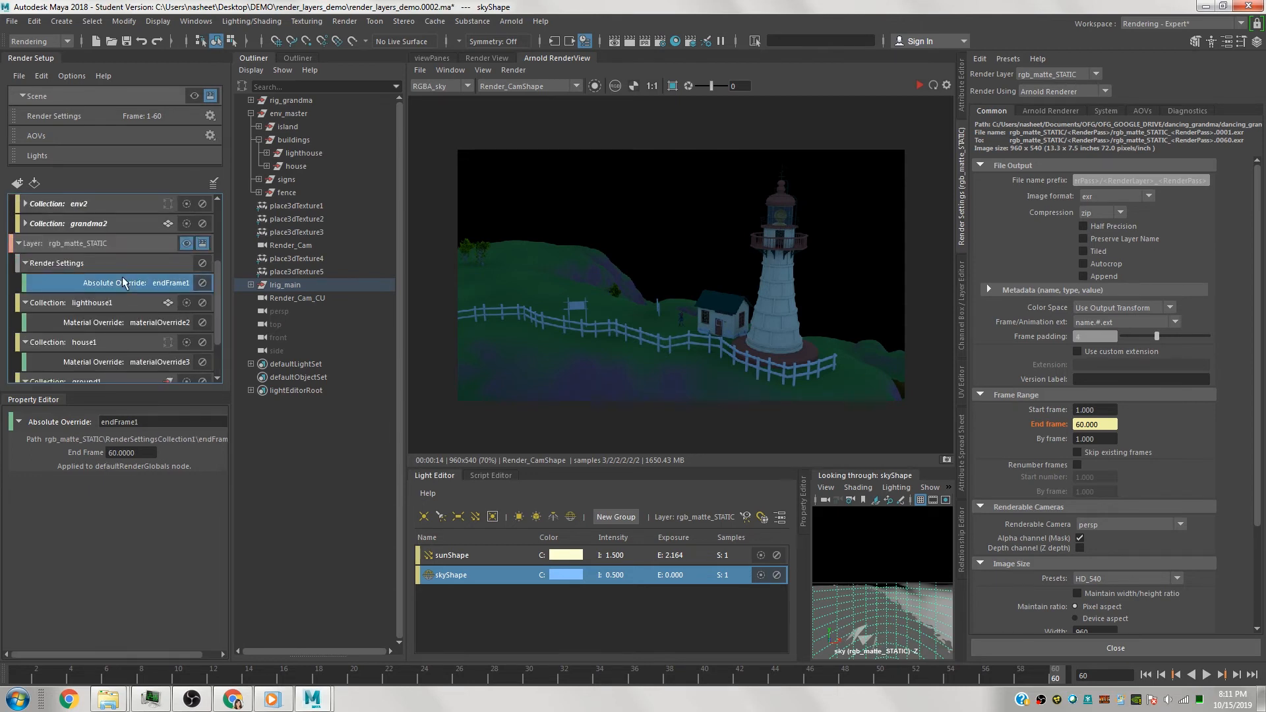
double_click(142, 453)
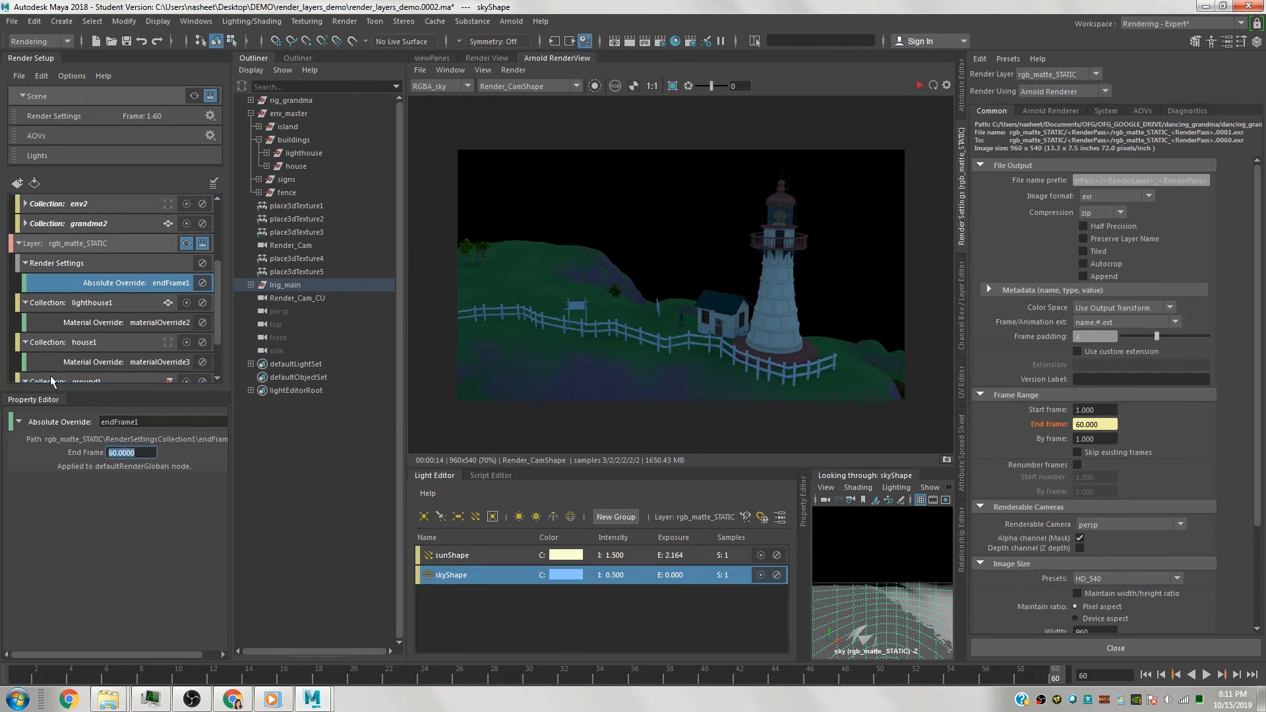
text(1)
key(Return)
Look through Render_Cam_CU in the scene viewport and make the master Scene layer the visible one.
click(435, 58)
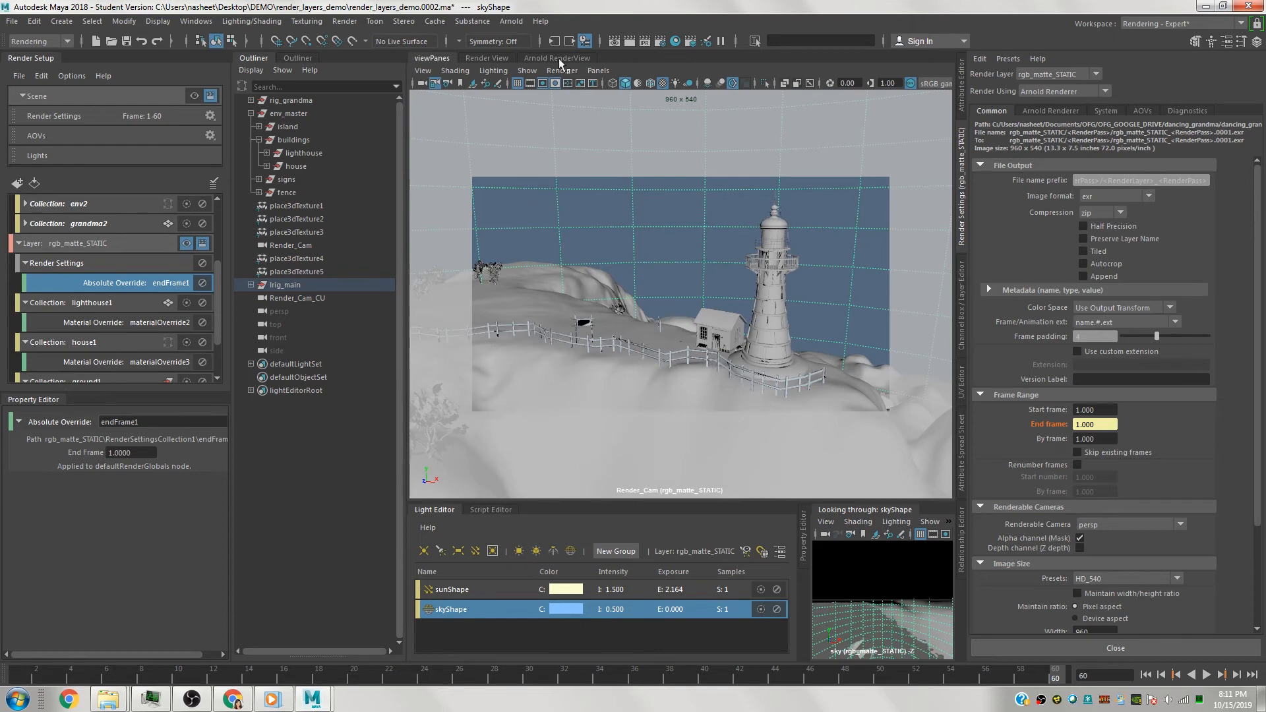
click(597, 70)
mouse_move(604, 84)
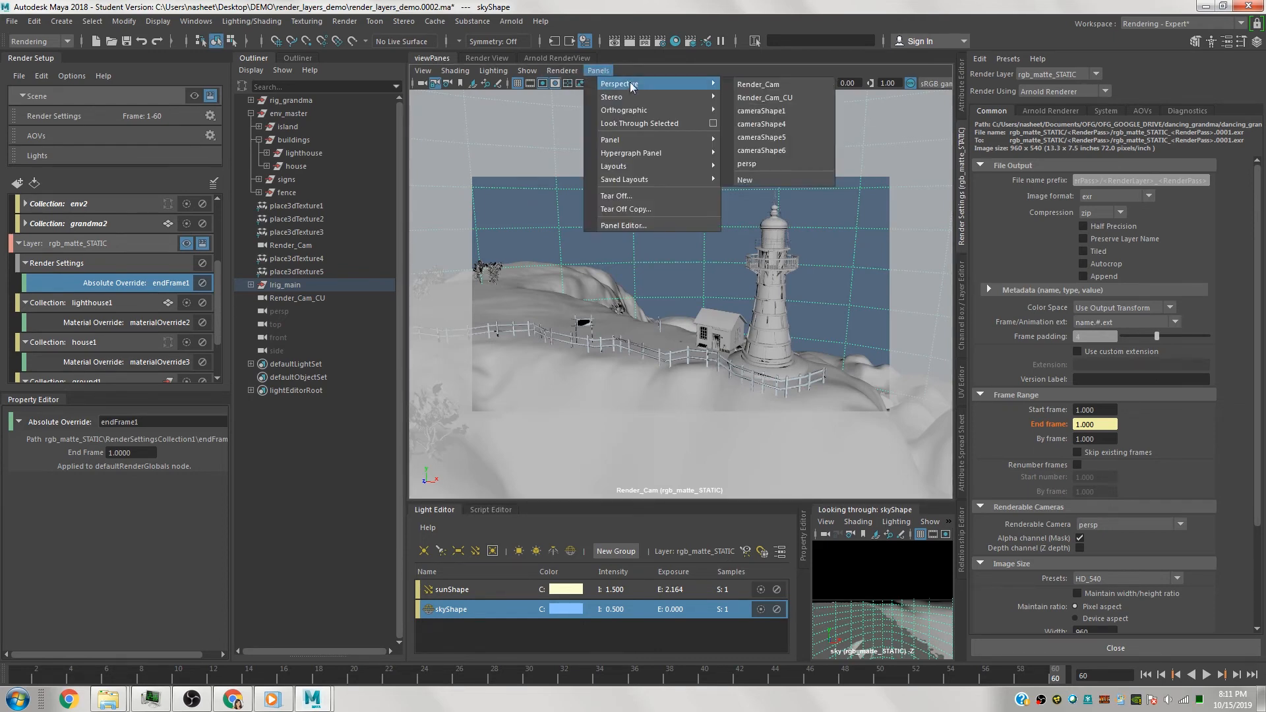
click(764, 98)
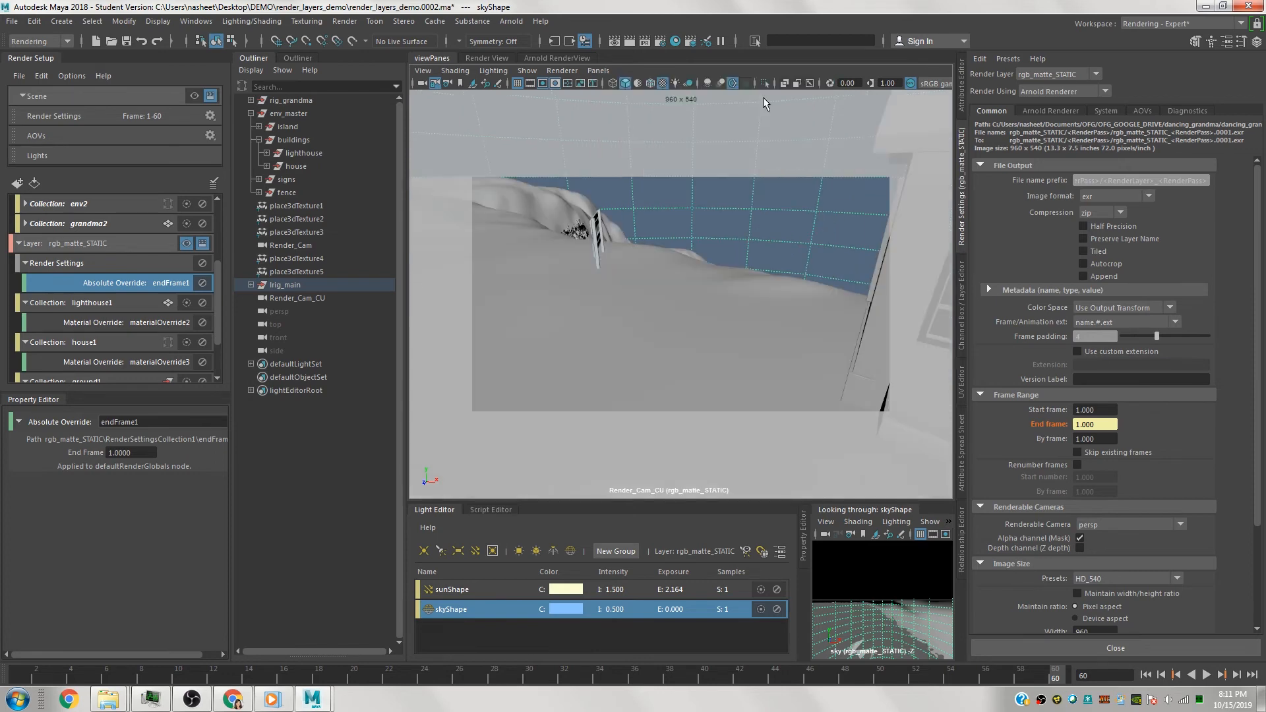
click(194, 97)
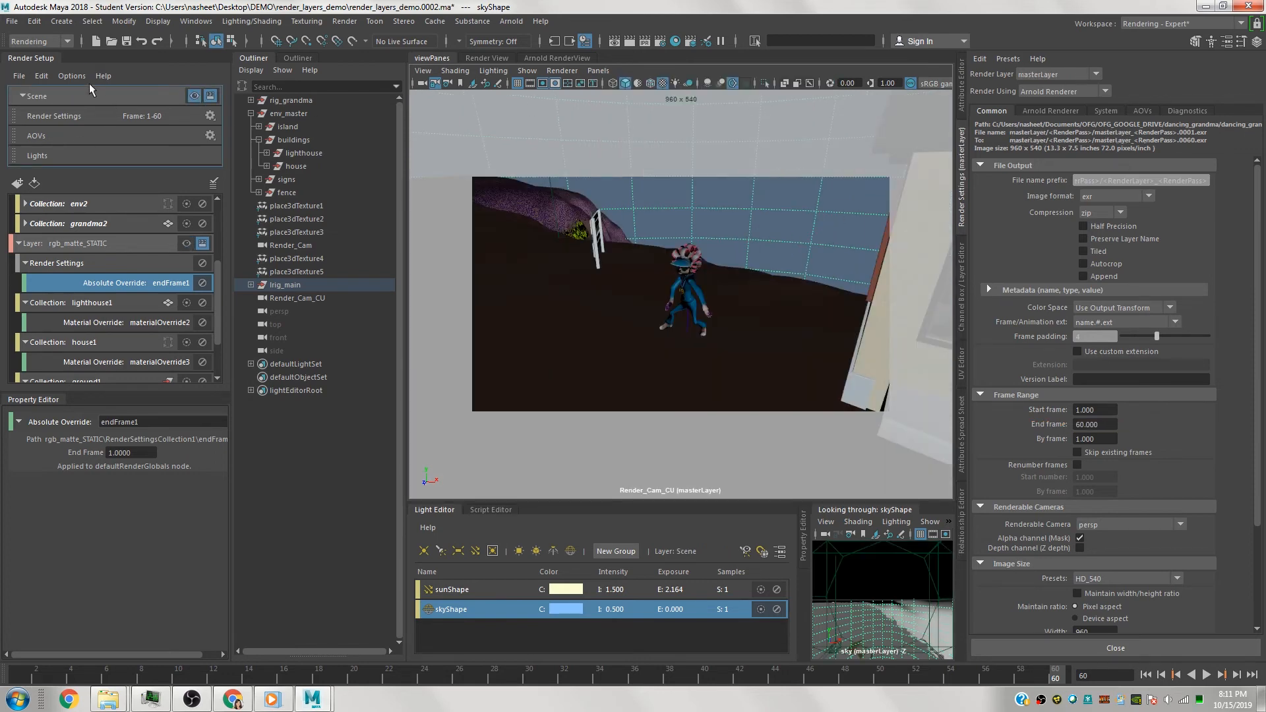
Restart the Arnold render of the master layer and try to change its render camera.
click(561, 58)
click(918, 85)
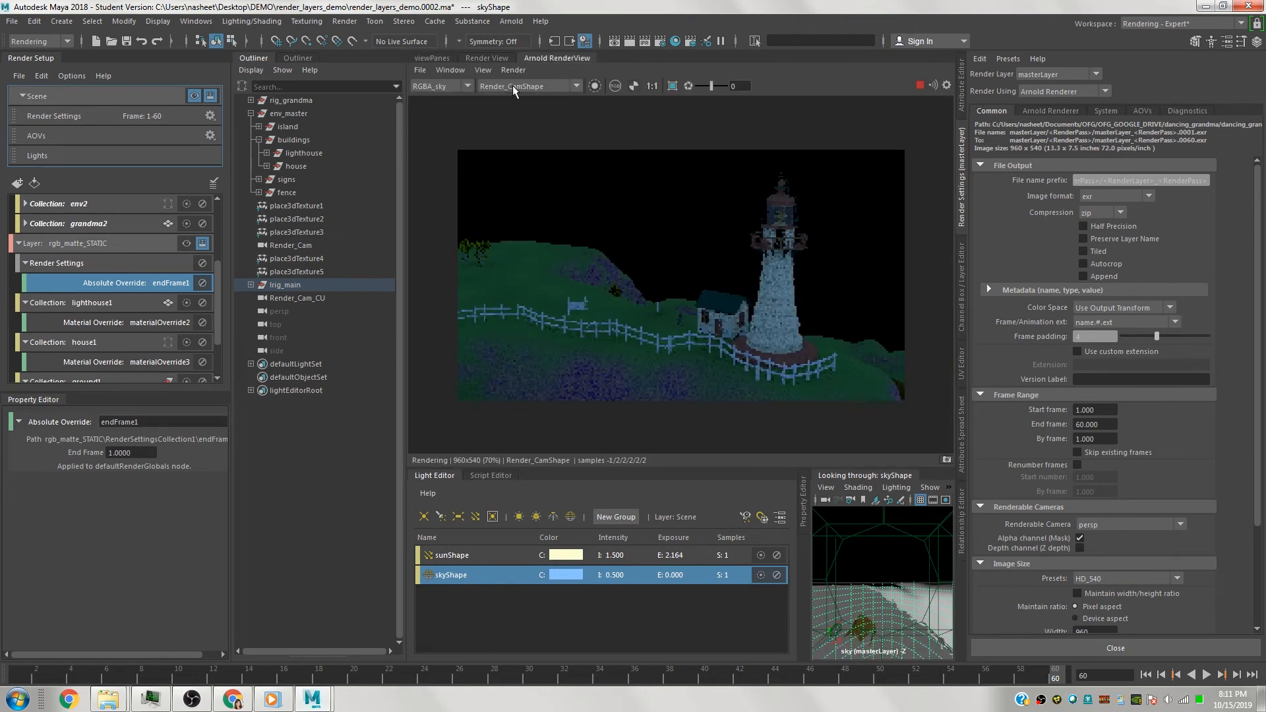
click(512, 86)
click(525, 122)
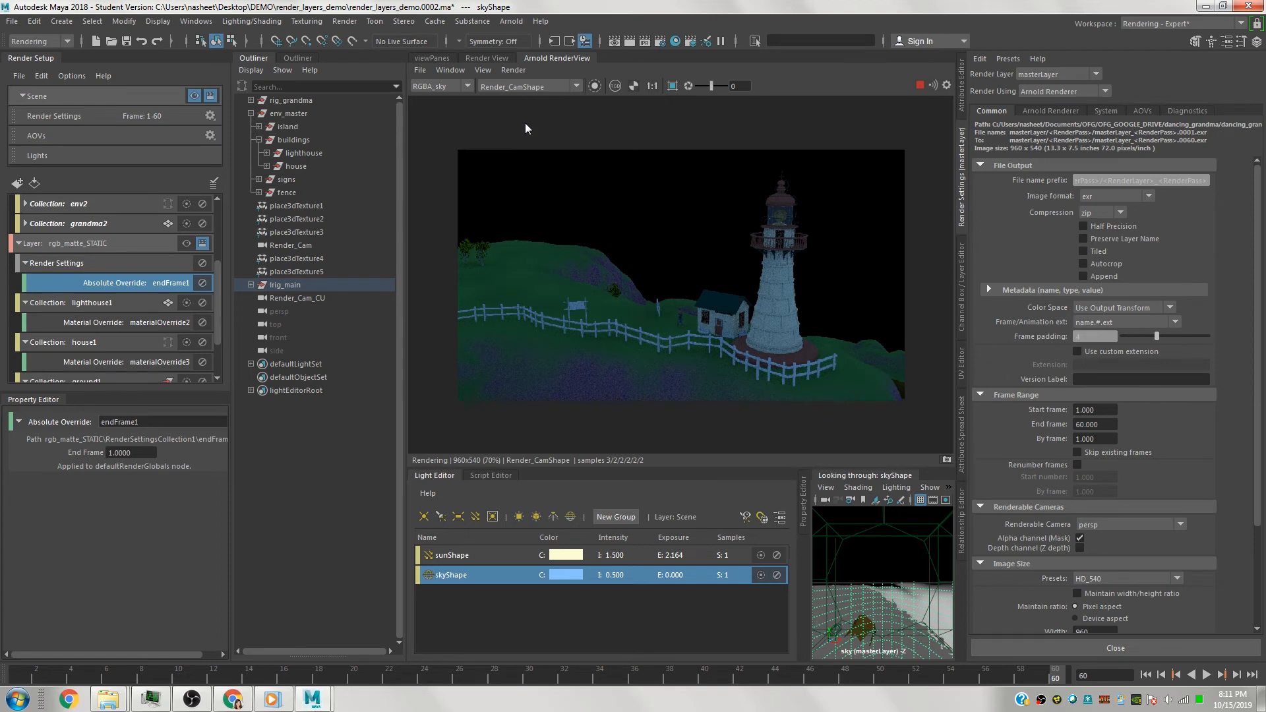
Select the viewport's Render_Cam_CU camera and show its attributes for editing.
click(437, 85)
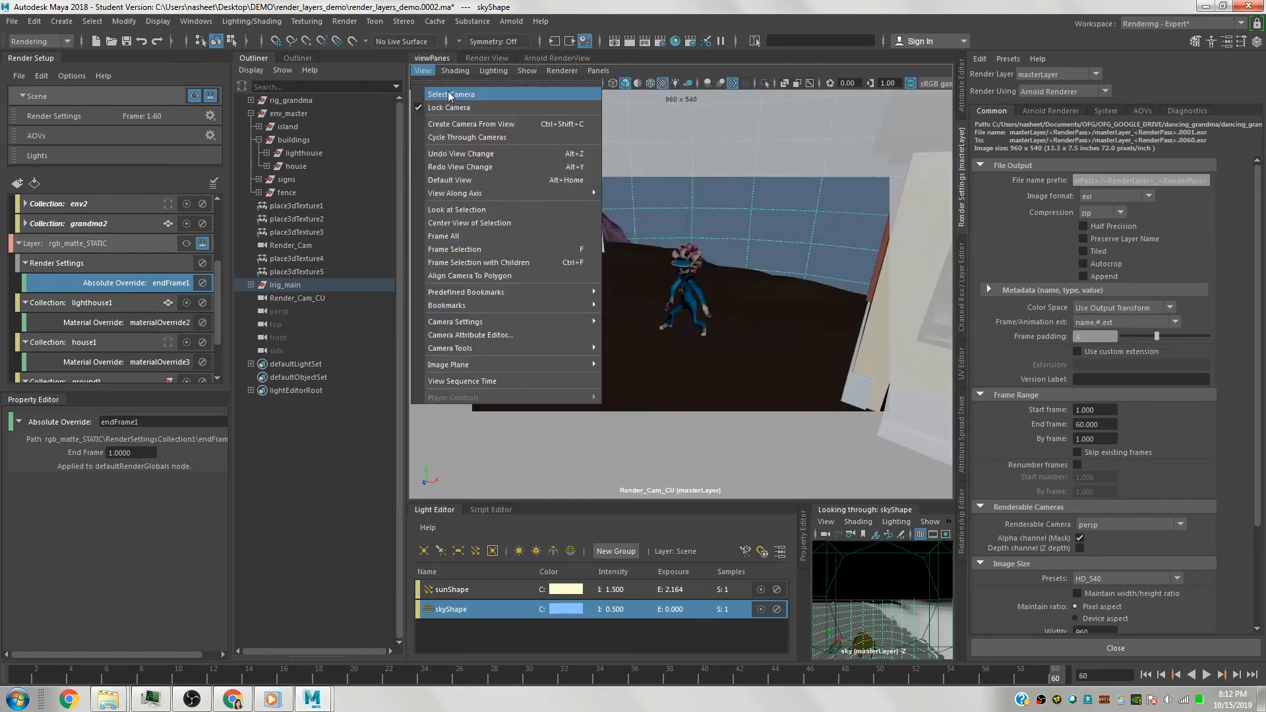
click(448, 93)
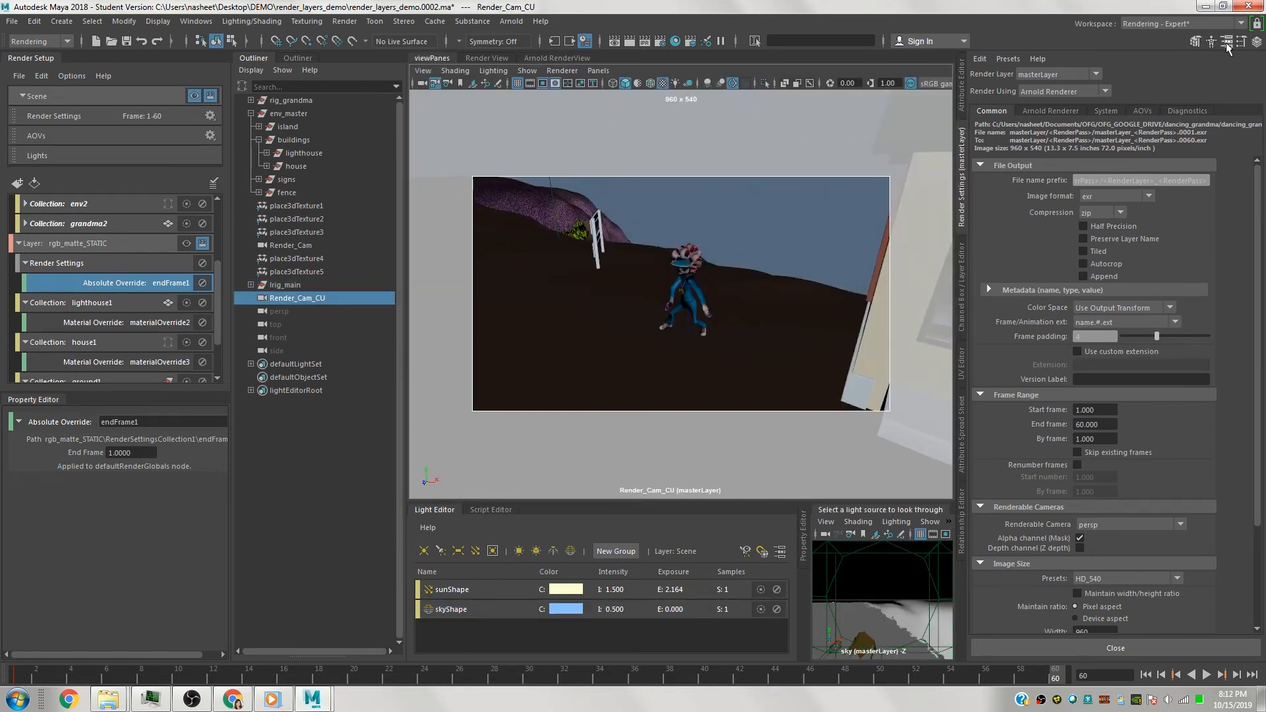
click(1225, 42)
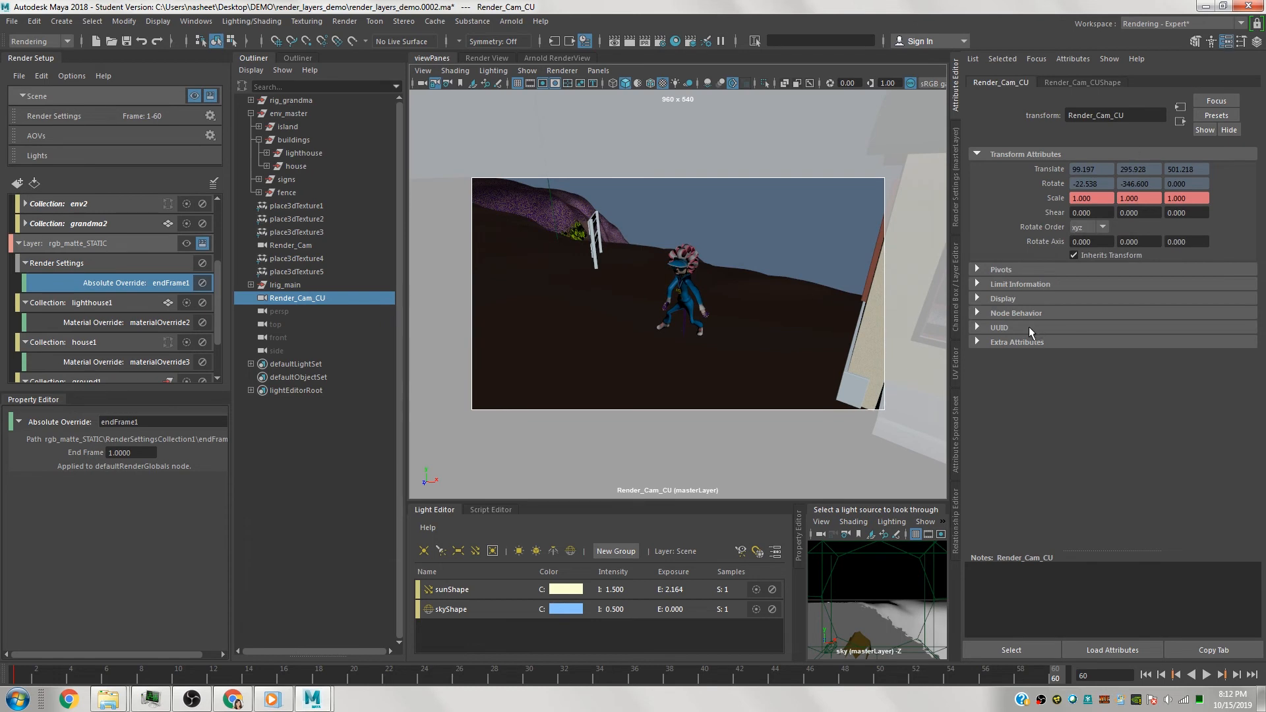
Show the Arnold attributes of Render_Cam_CUShape and enable depth of field for the camera.
click(1081, 80)
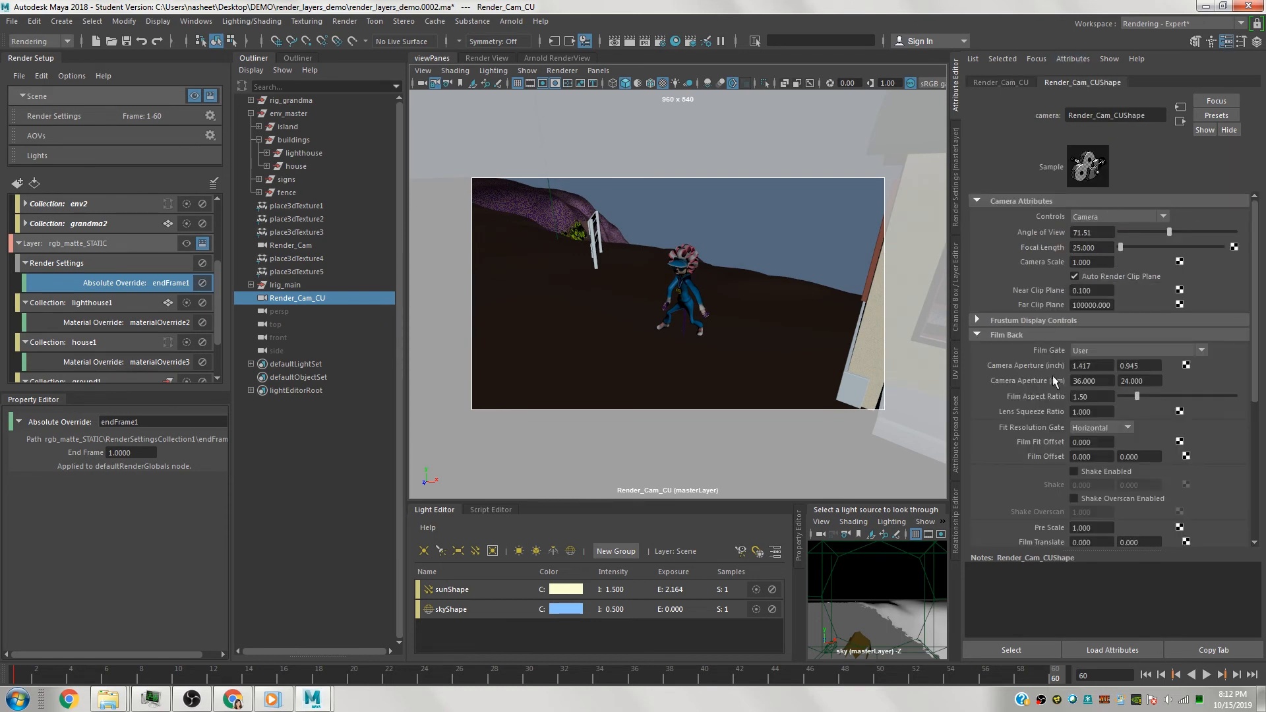
click(1031, 334)
click(981, 199)
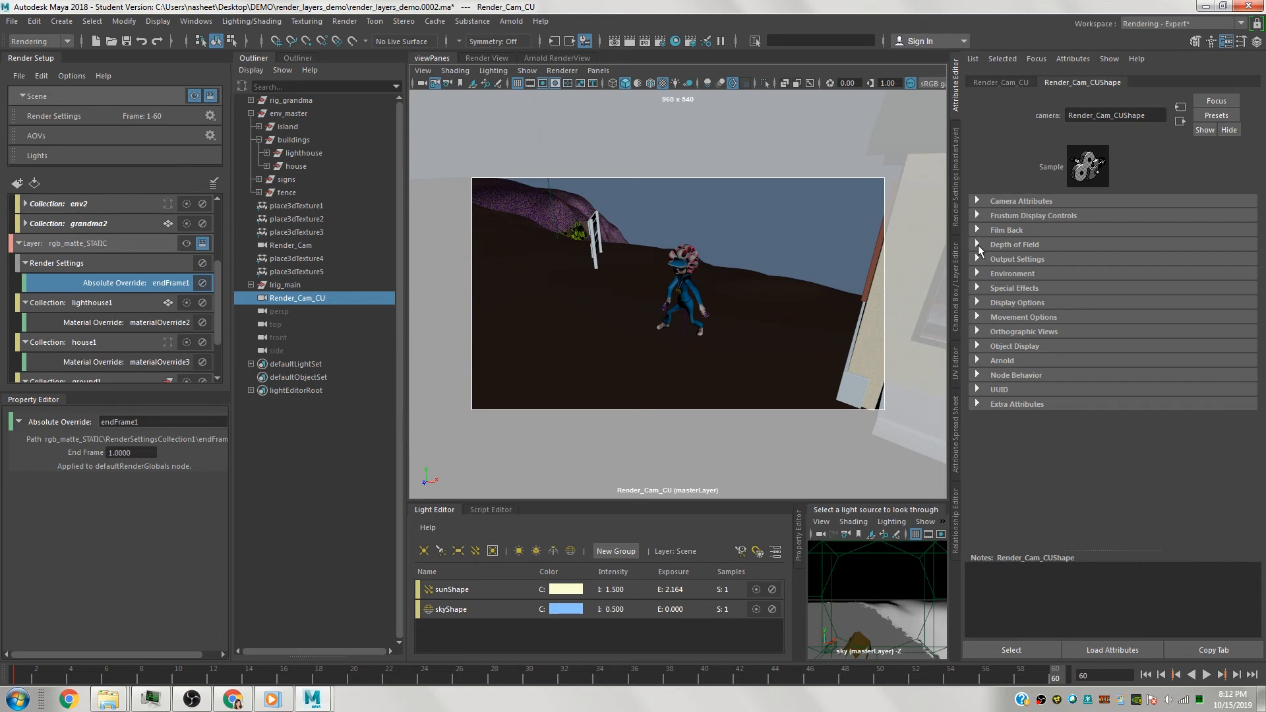
click(977, 360)
scroll(1070, 488, down, 3)
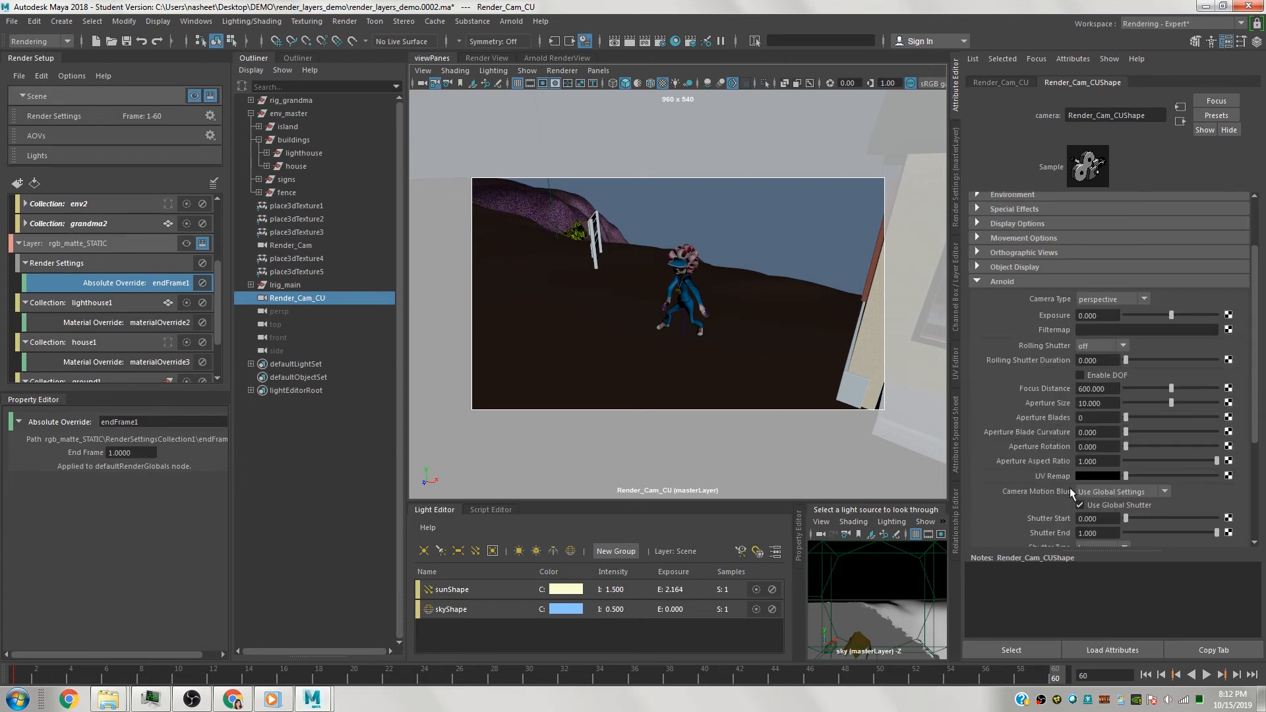
scroll(1069, 488, down, 3)
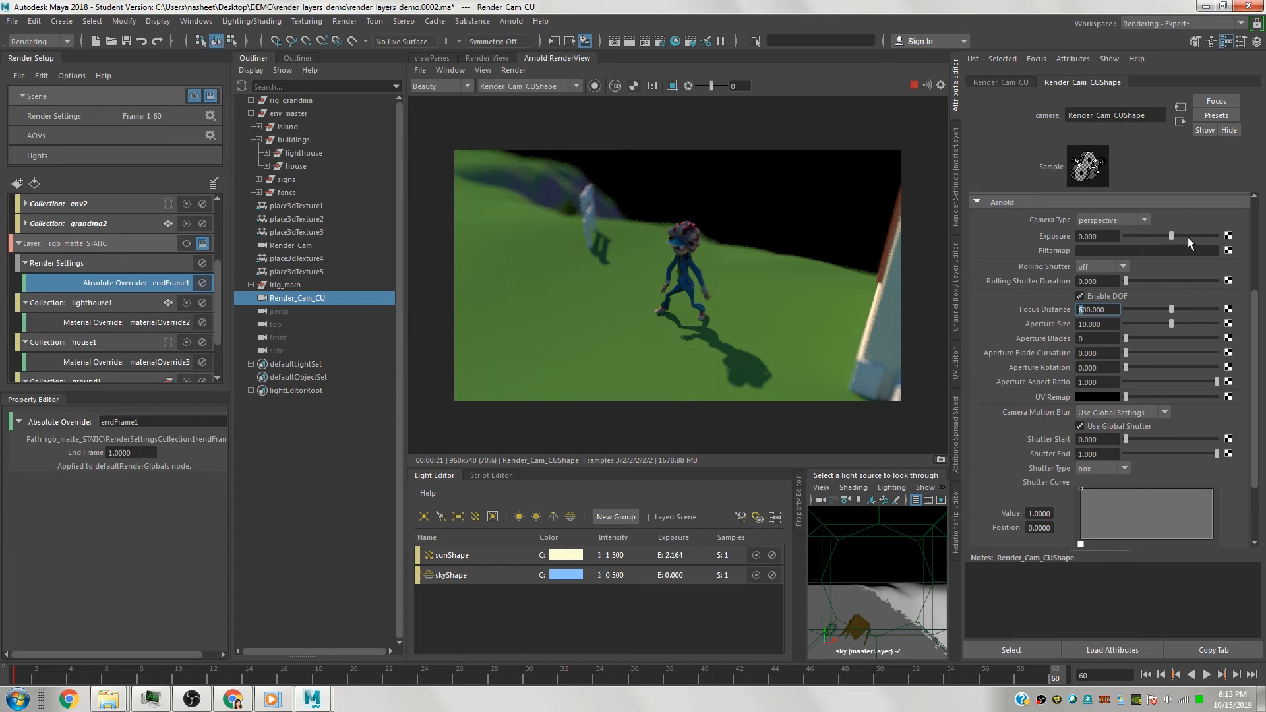
Try focus distances of 600 and 100 for the close-up camera's Arnold depth of field.
text(6)
key(Return)
drag(1083, 310, 1077, 309)
text(1)
key(Return)
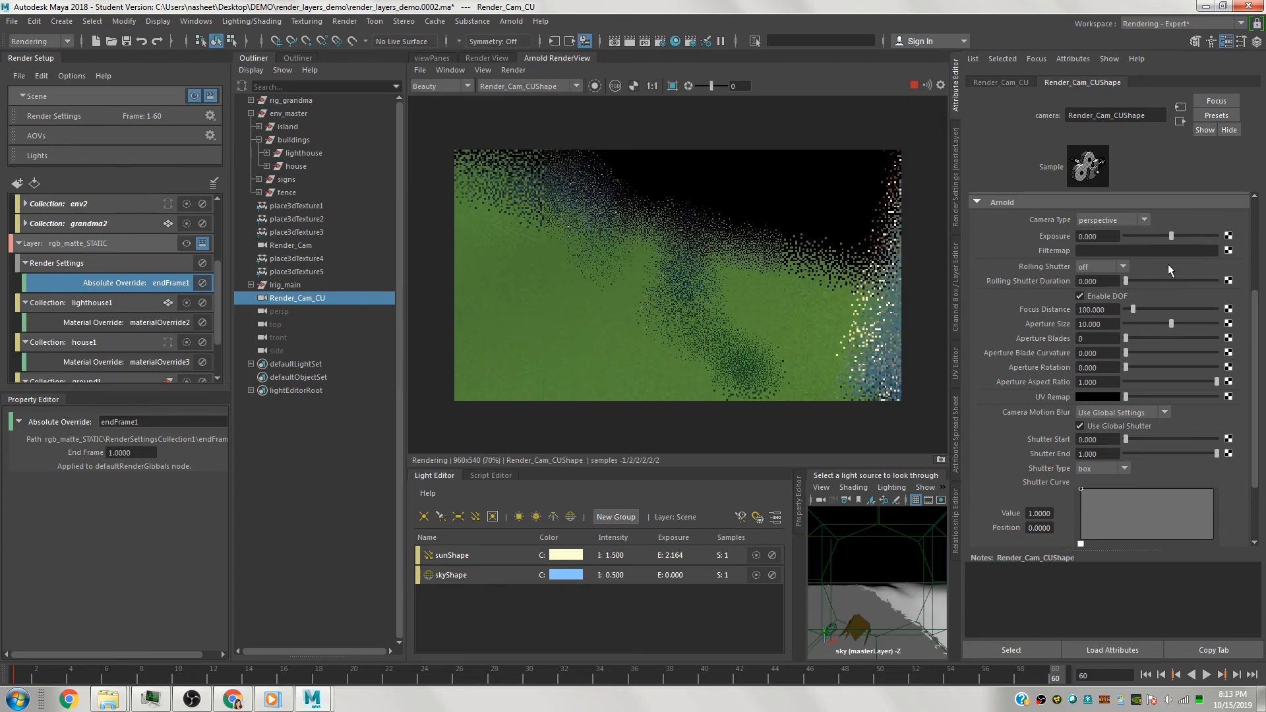
Set the close-up camera's focus distance to 400 and its aperture size to 5.
drag(1083, 309, 1077, 309)
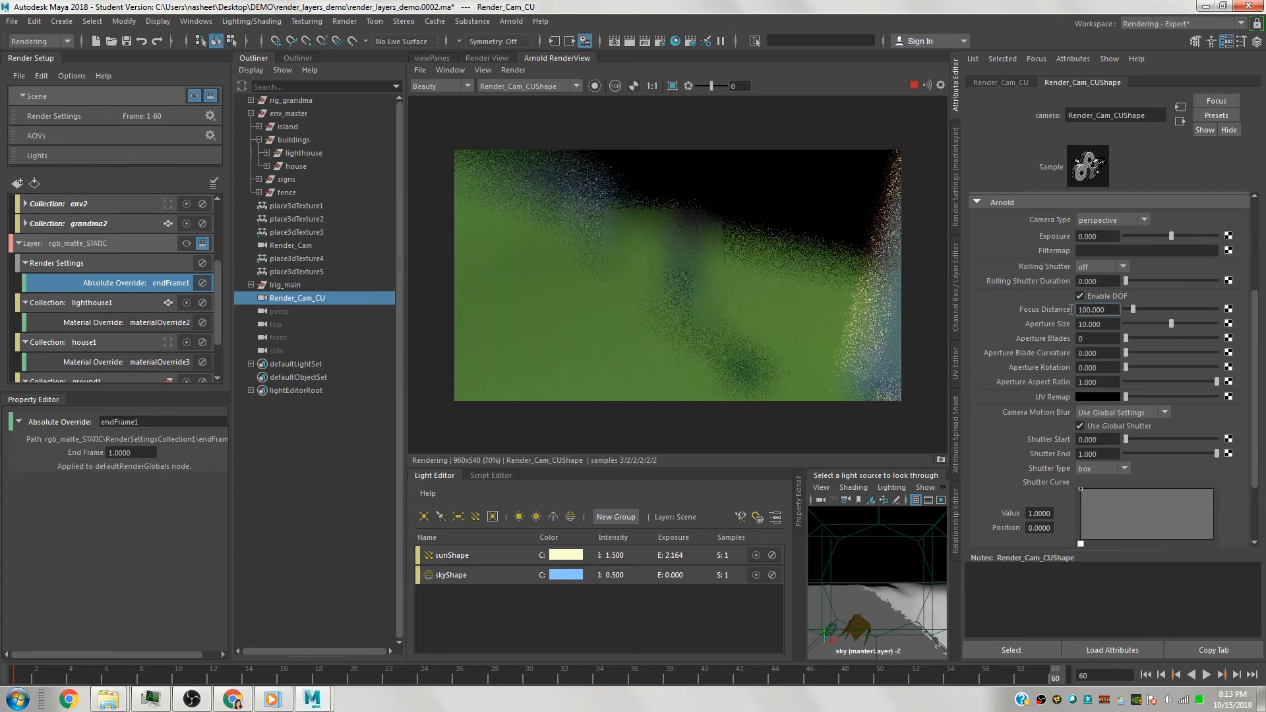
text(4)
key(Return)
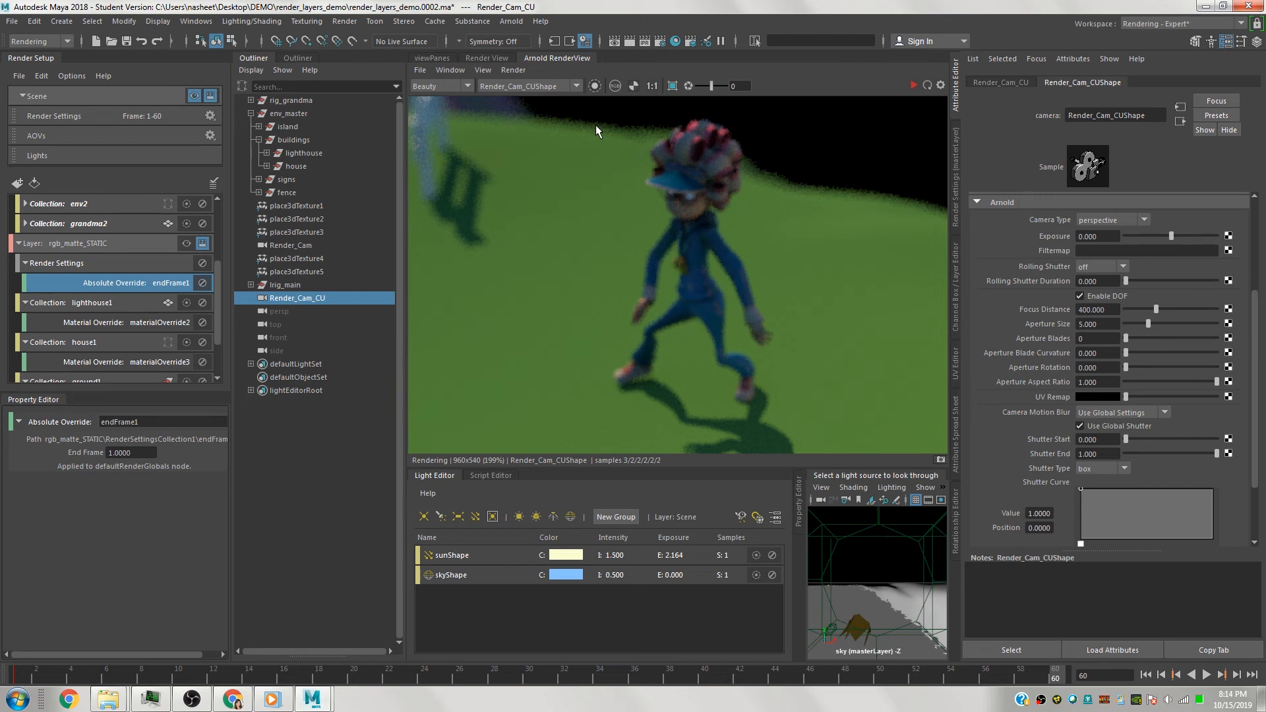
Raise the Arnold Camera (AA) samples to 4 in the render settings and restart the render.
click(954, 161)
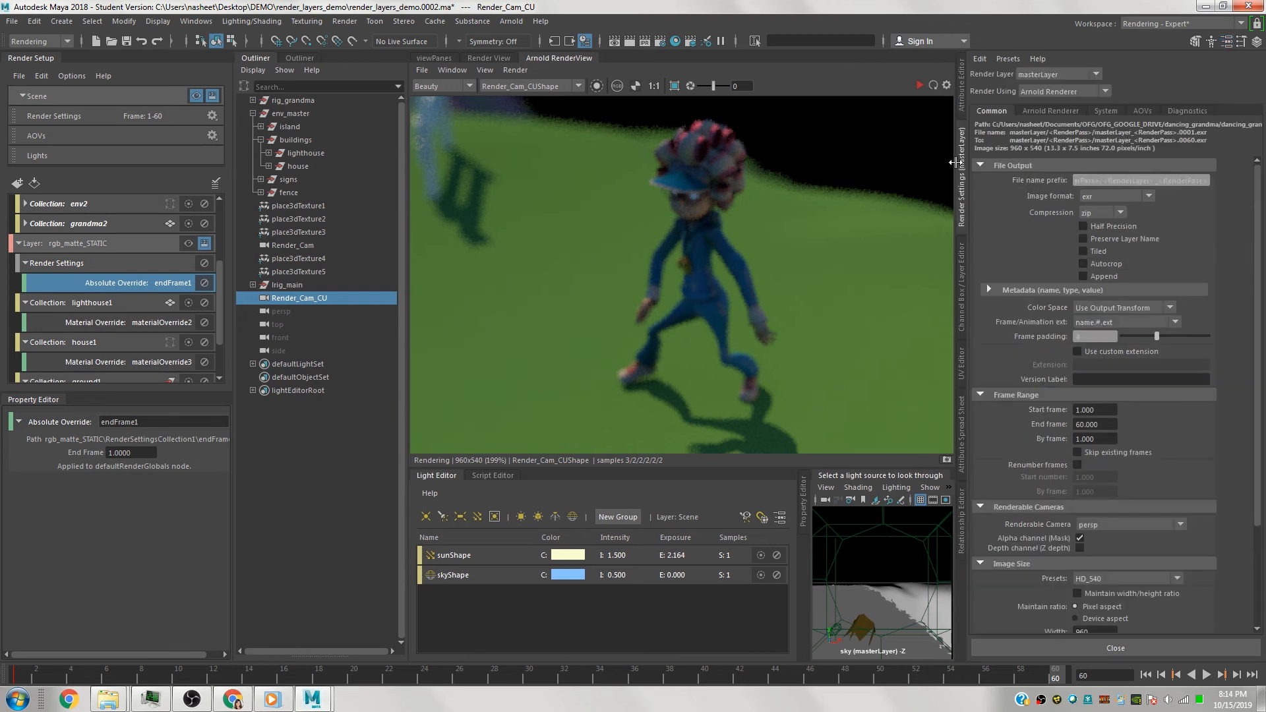
click(1050, 110)
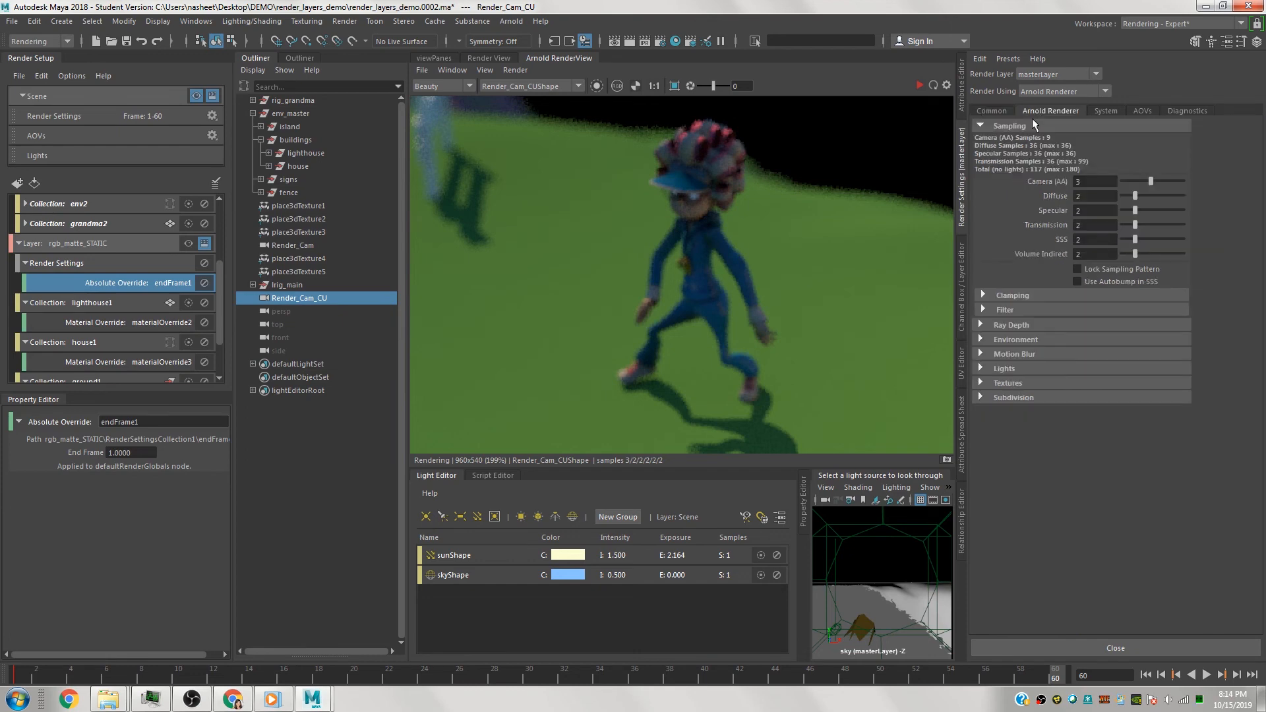
click(1091, 181)
text(4)
key(Return)
click(920, 85)
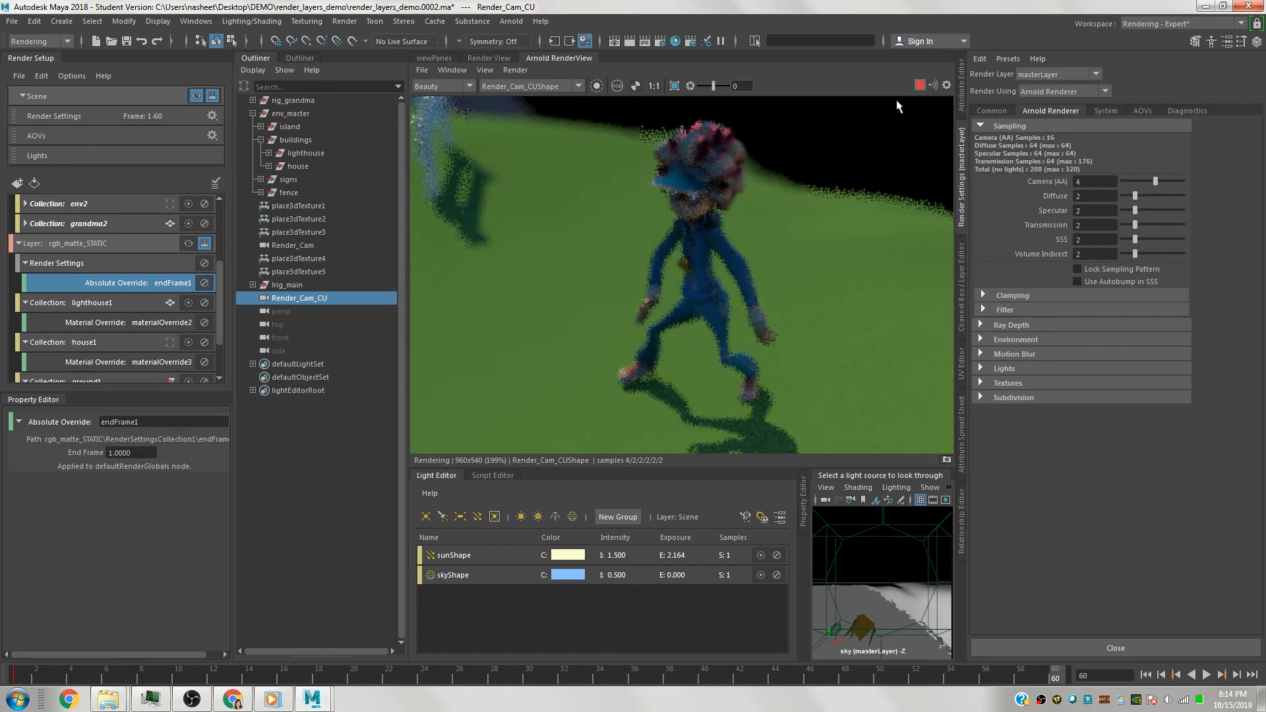
Turn off depth of field in the Arnold attributes of Render_Cam_CUShape.
click(960, 83)
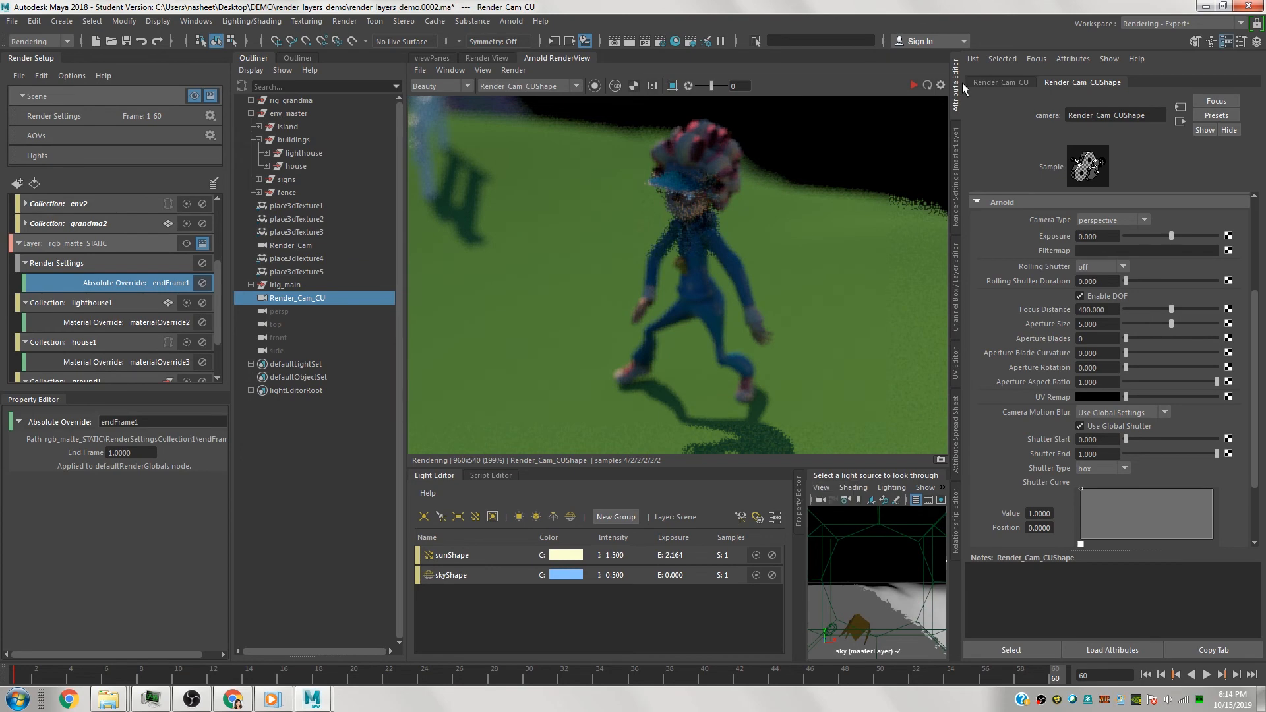
click(1080, 297)
Set the master layer's renderable camera to Render_Cam and review the image size presets.
click(959, 178)
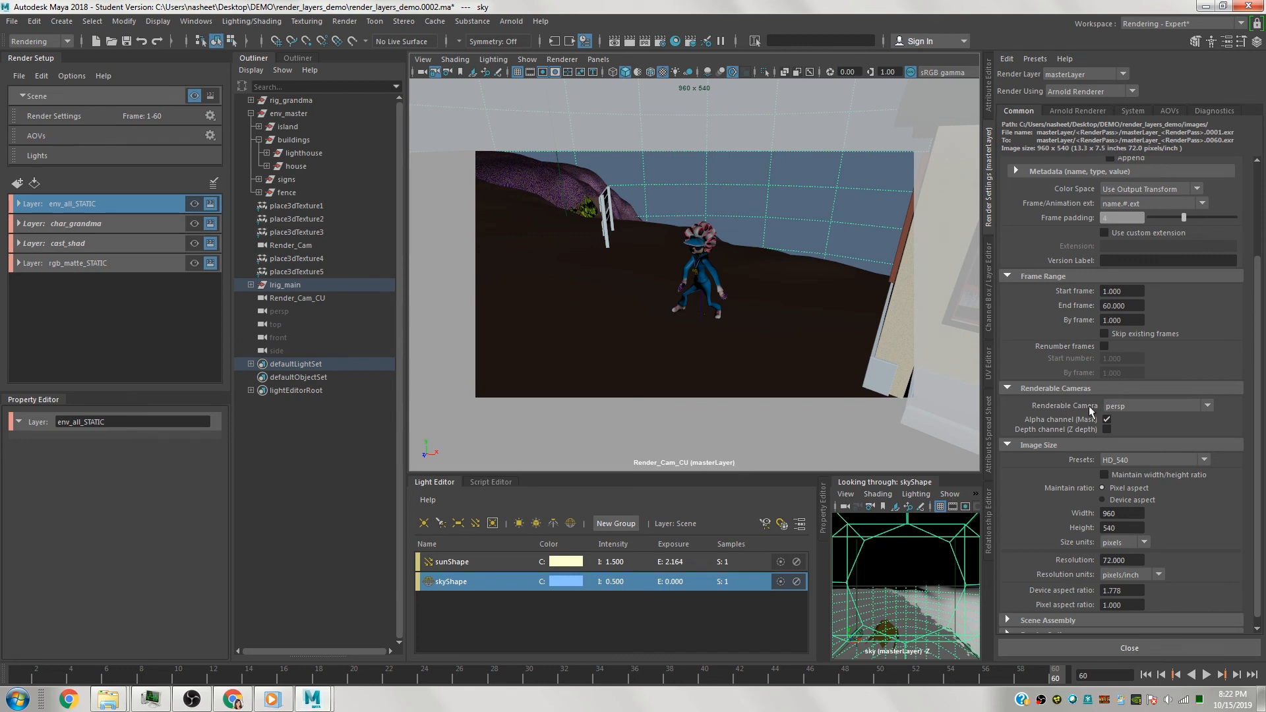
click(1160, 406)
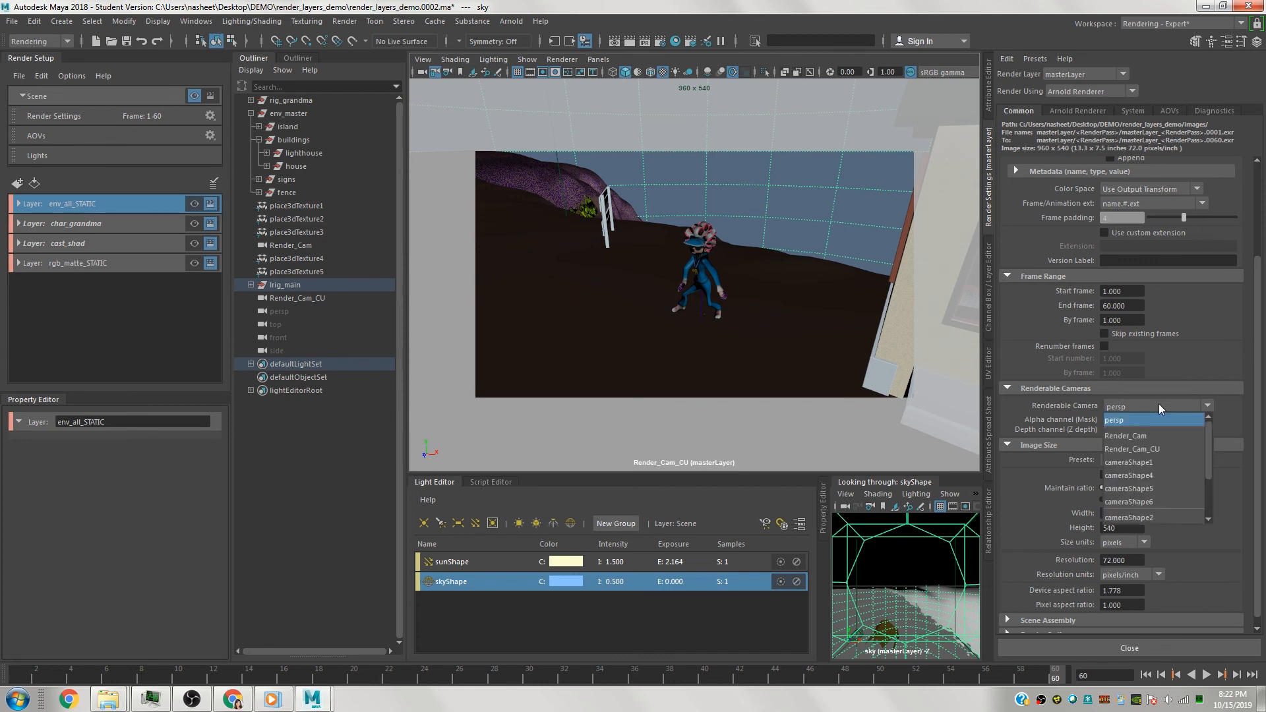
click(1151, 436)
scroll(1151, 435, down, 1)
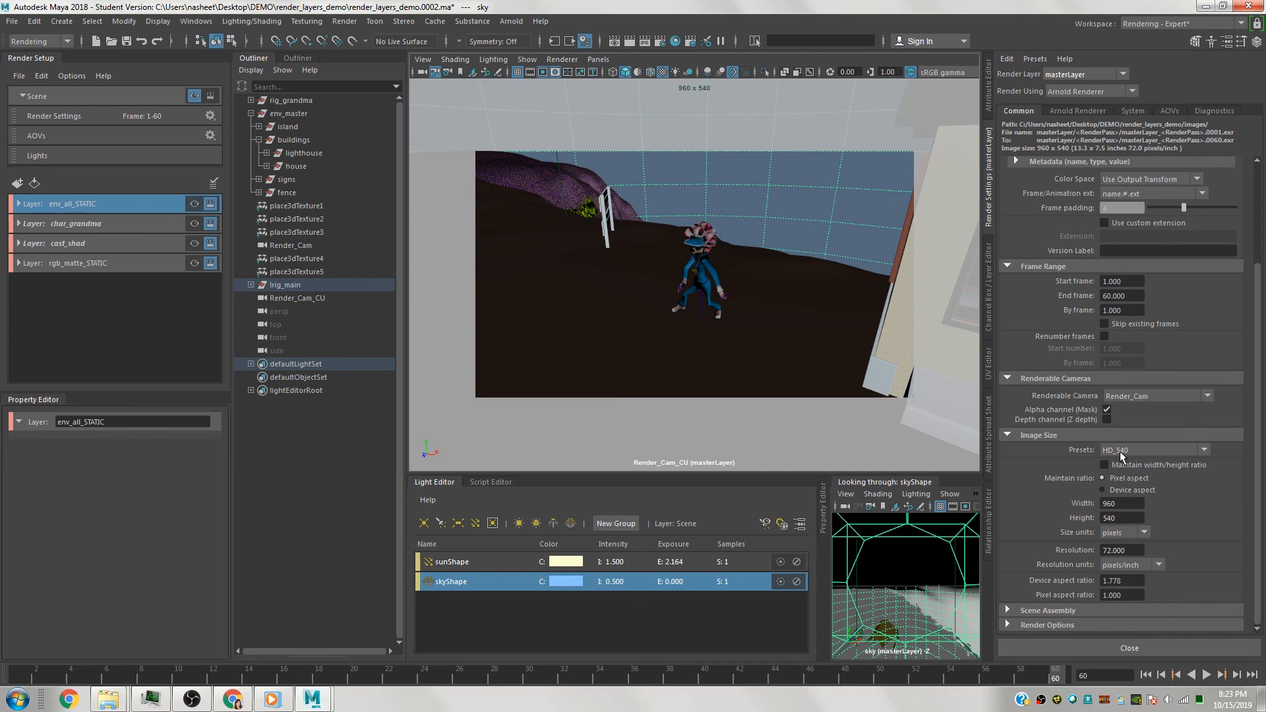
click(1120, 451)
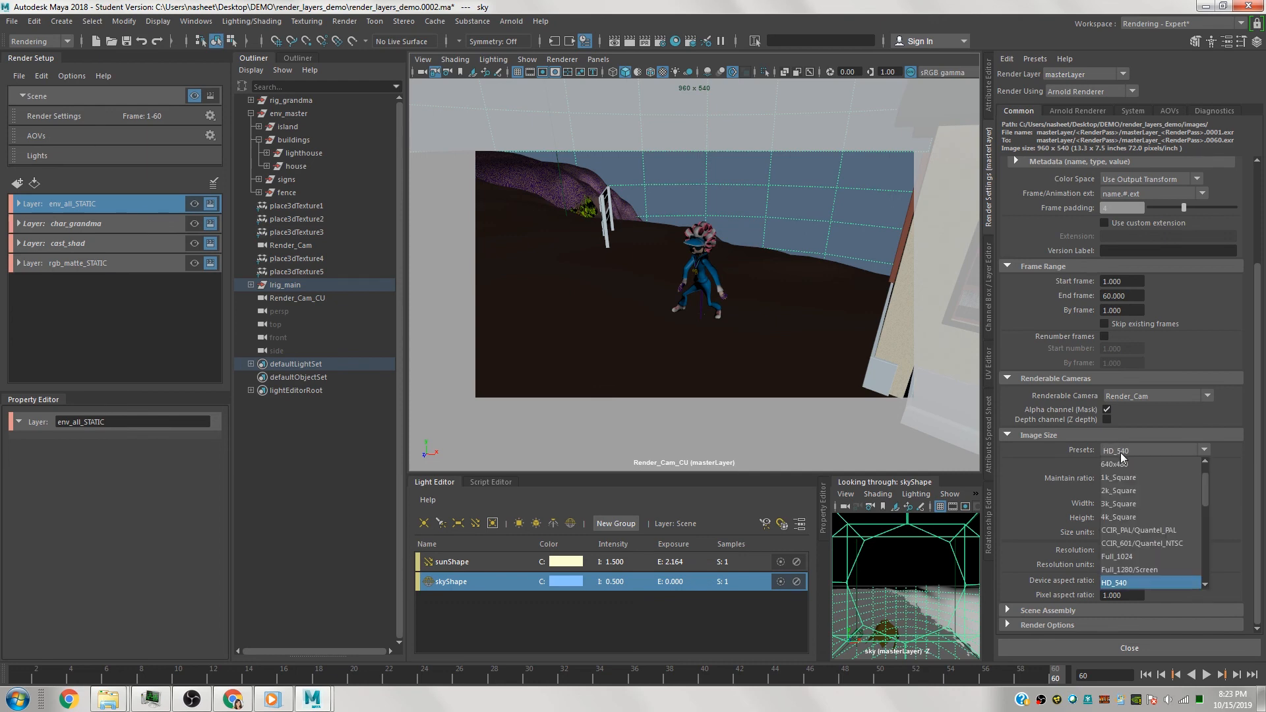
click(1200, 411)
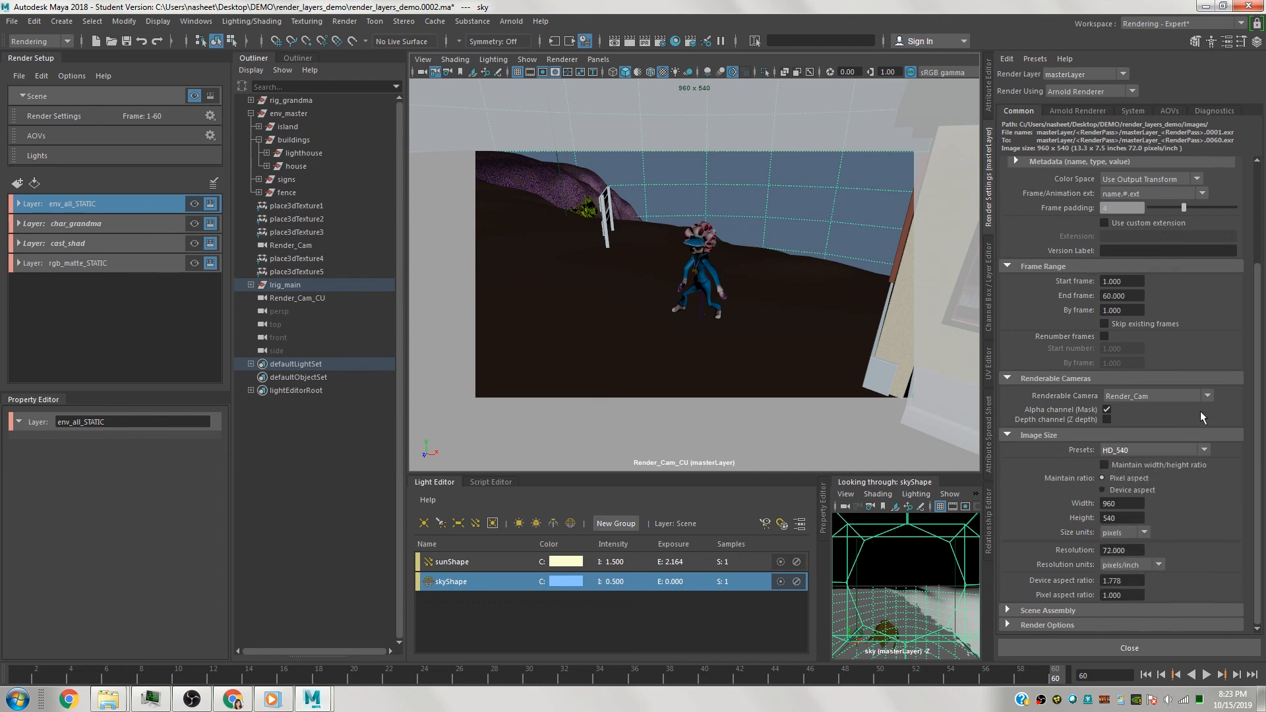
Add the built-in Z, albedo, diffuse, indirect and specular passes to the active AOVs.
click(1168, 110)
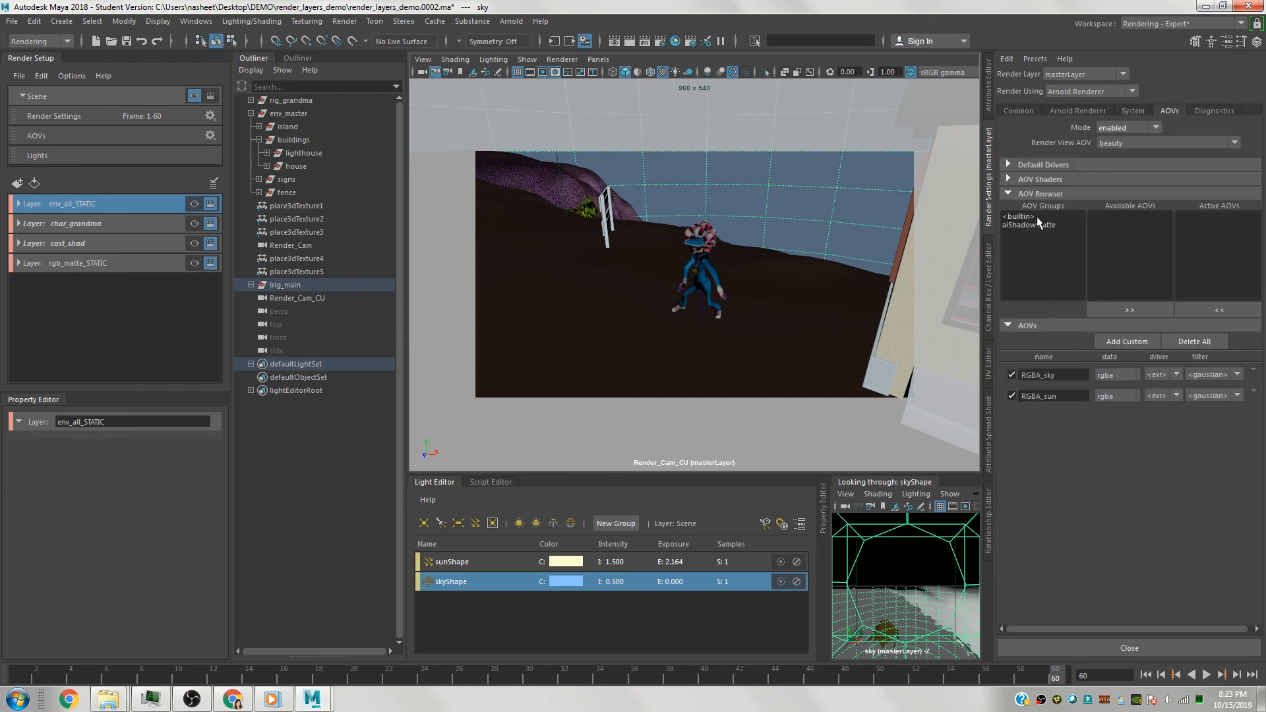
click(1037, 216)
click(1101, 258)
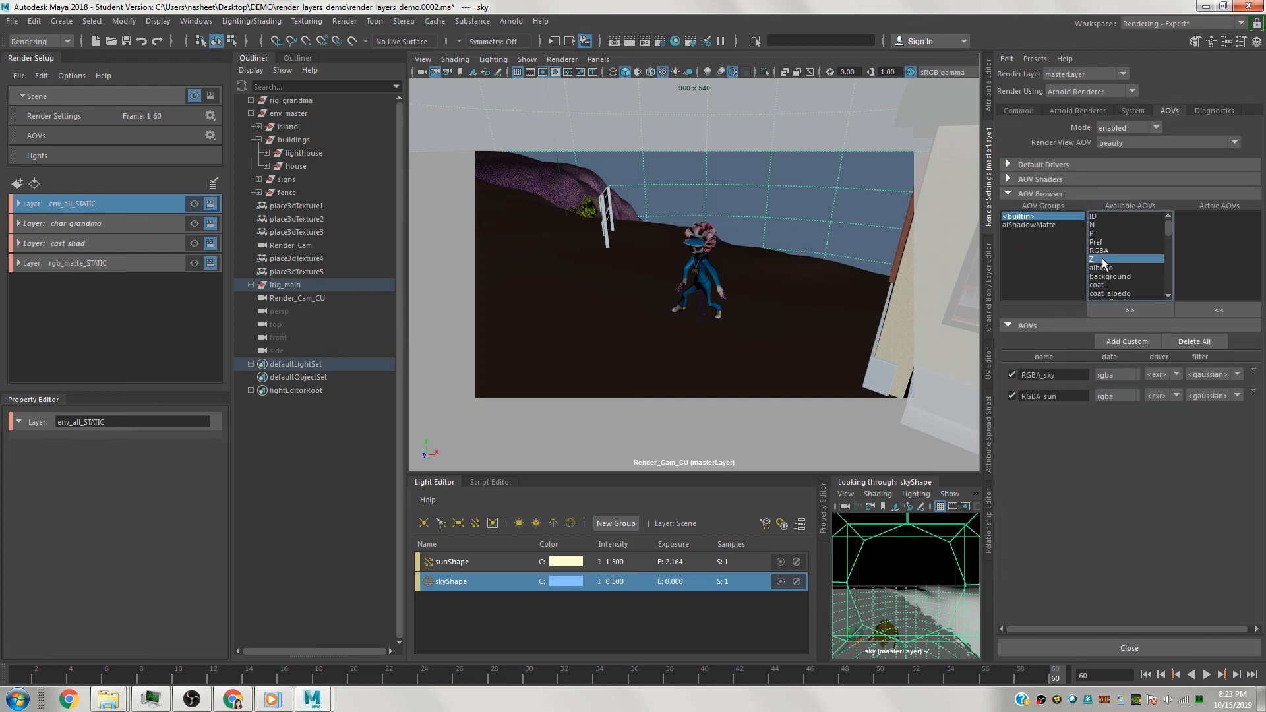
shift+click(1110, 268)
double_click(1127, 268)
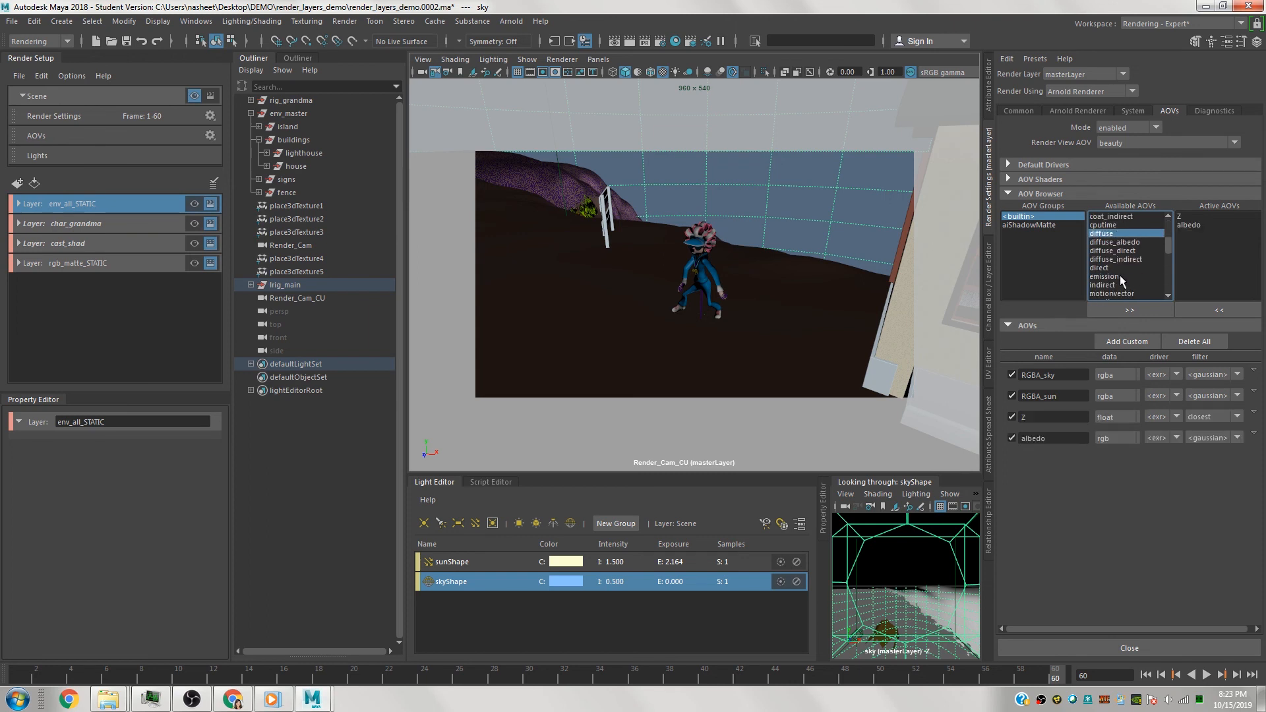
scroll(1127, 276, down, 6)
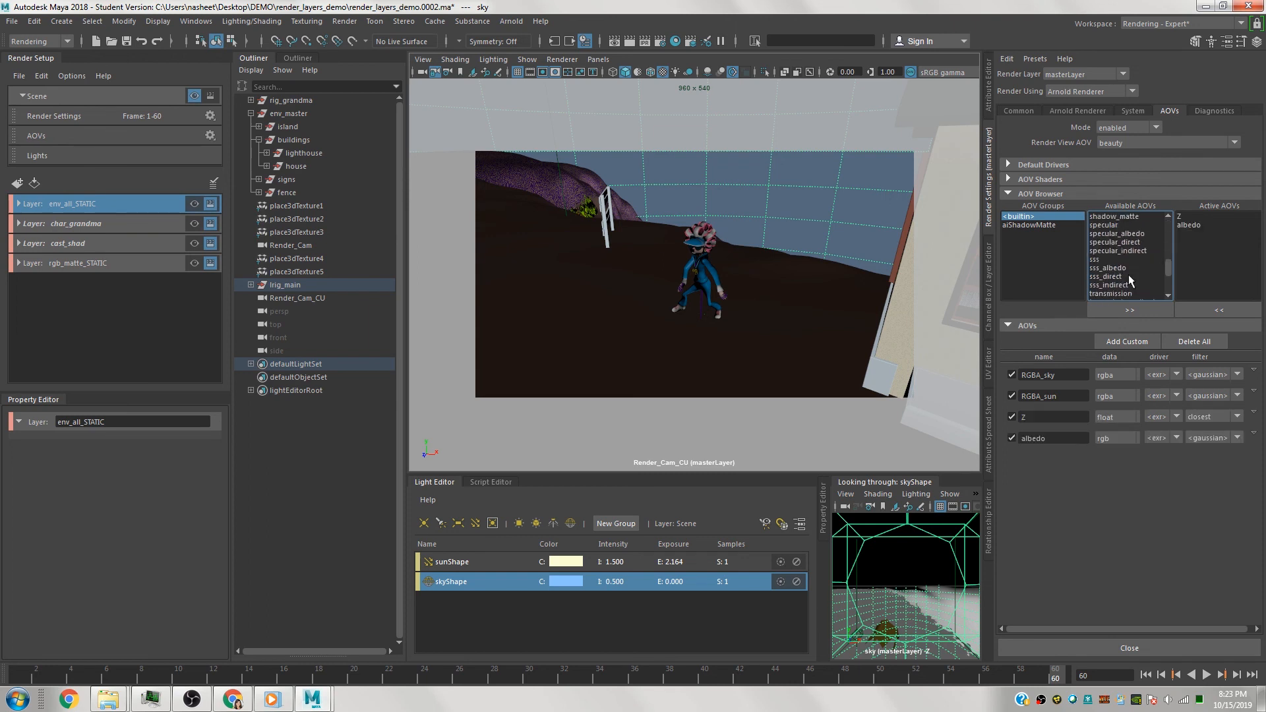
shift+click(1105, 225)
click(1154, 310)
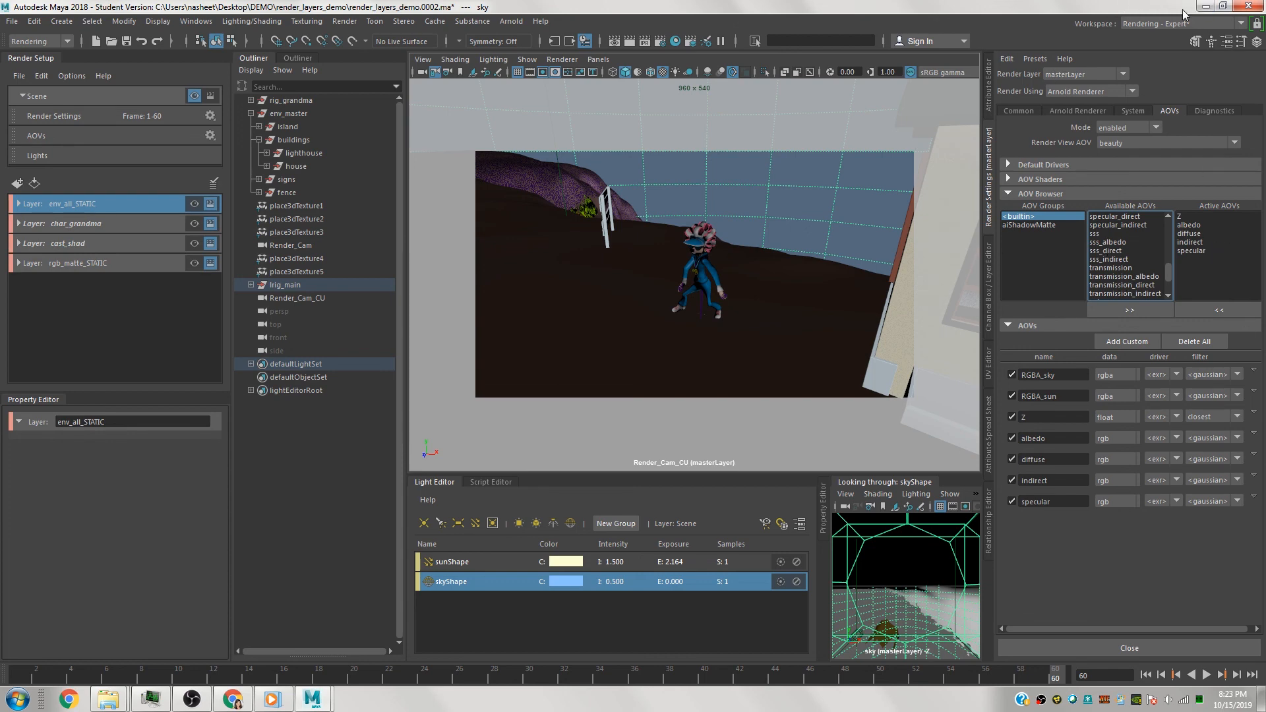
Start a Render Sequence covering all render-enabled layers and all render-enabled cameras.
click(345, 21)
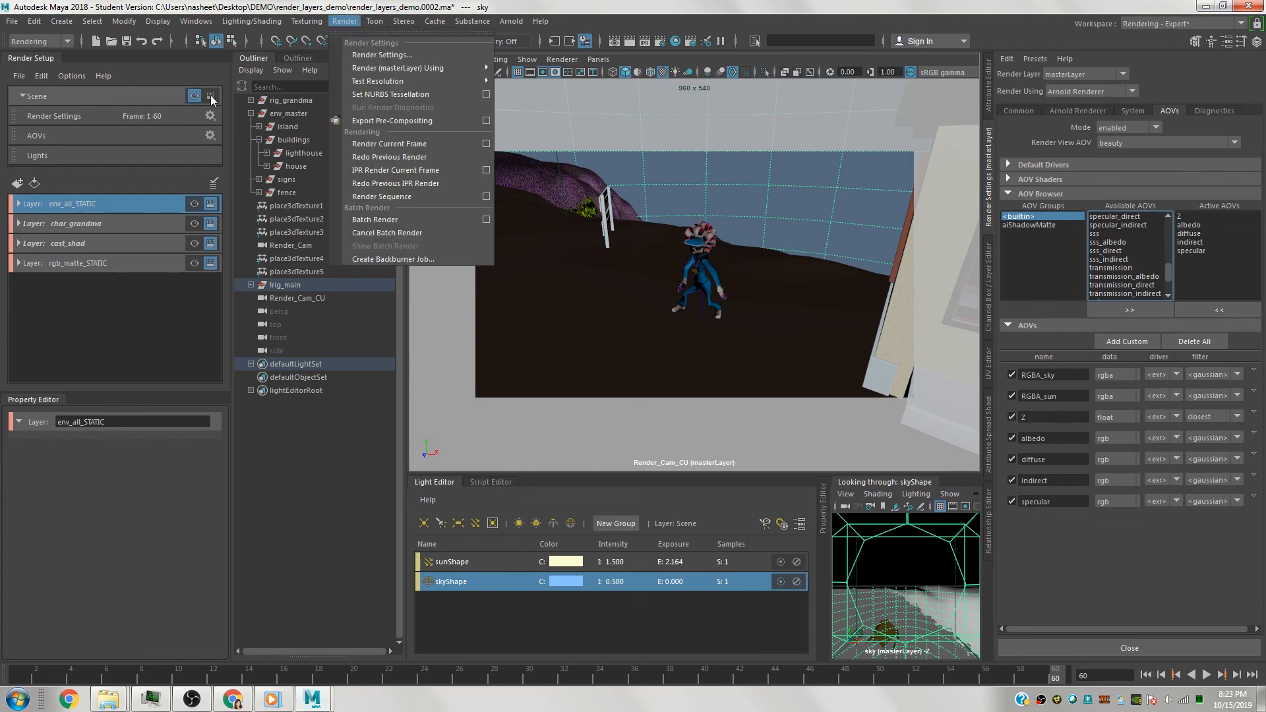
click(214, 74)
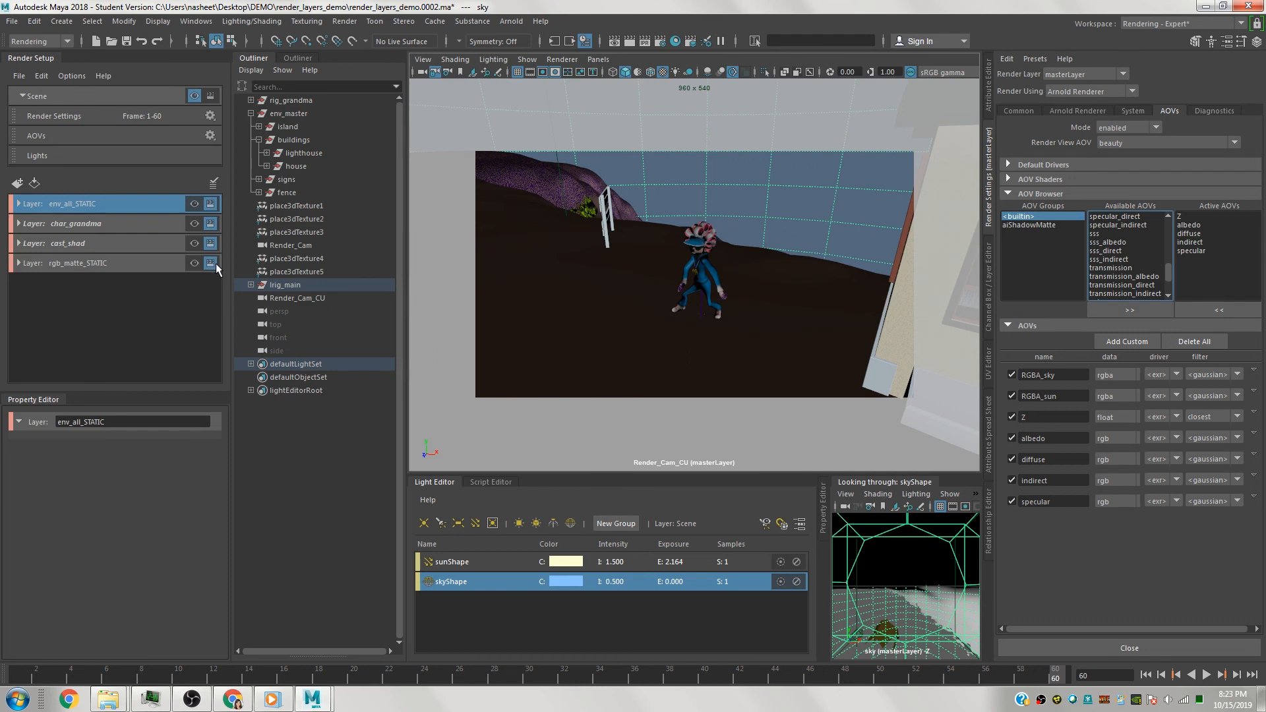
click(352, 22)
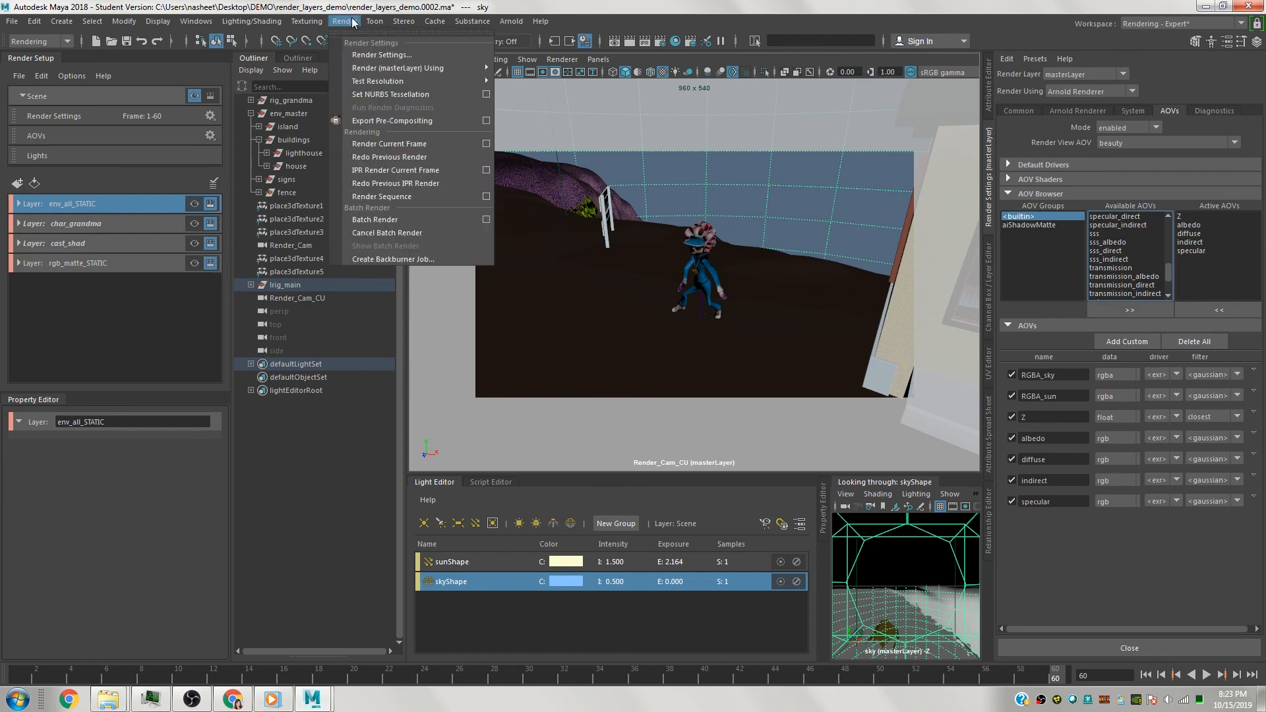
click(486, 196)
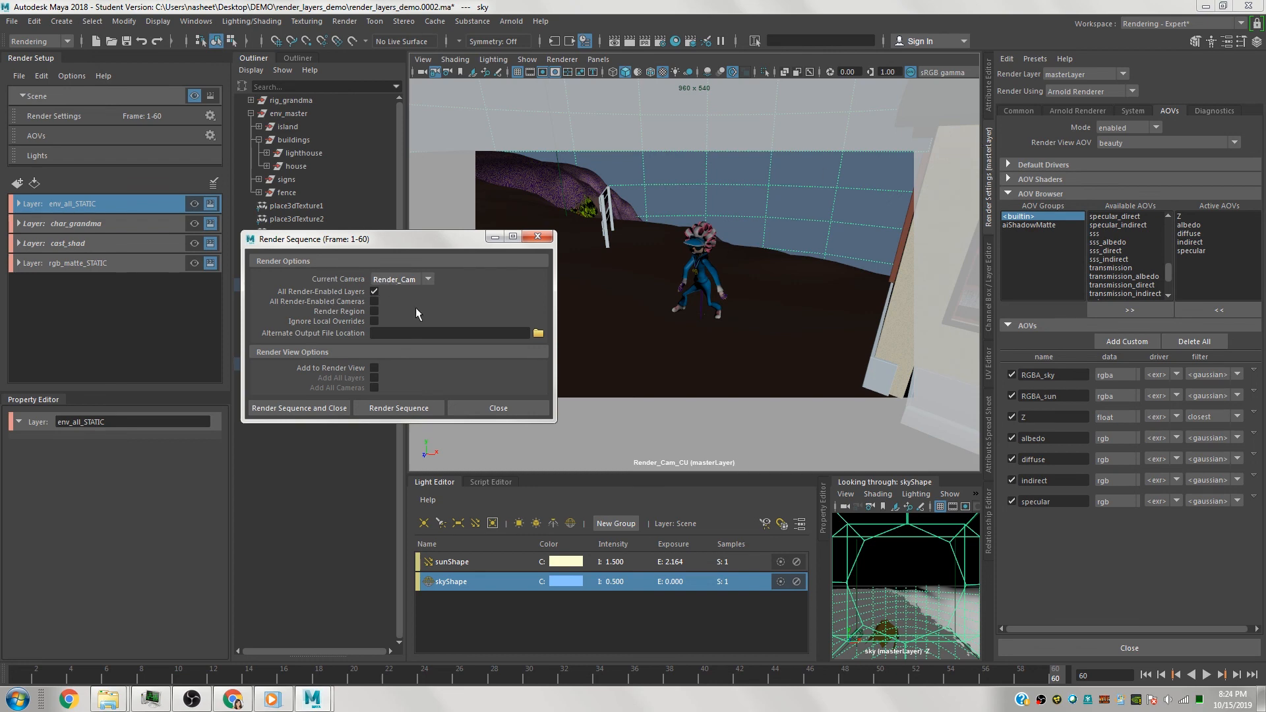
click(375, 301)
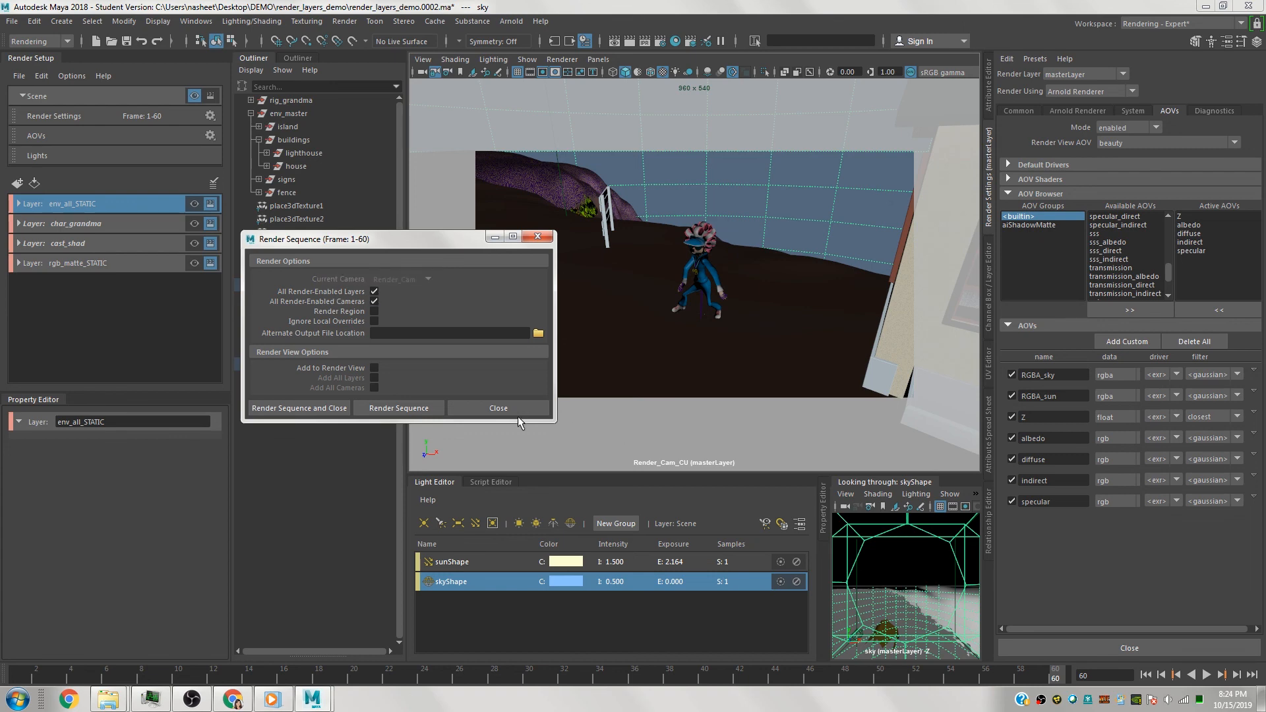
click(401, 409)
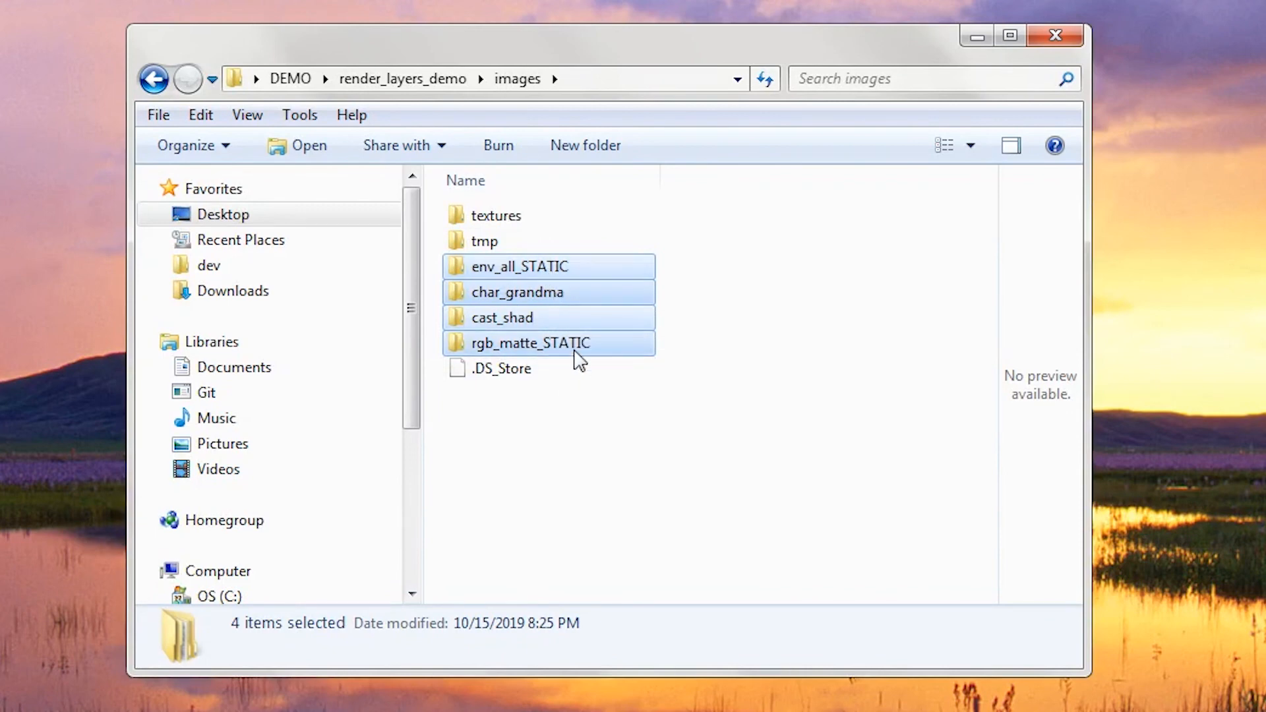
In Windows Explorer, add the Date modified and Date created columns to the images folder listing.
right_click(697, 177)
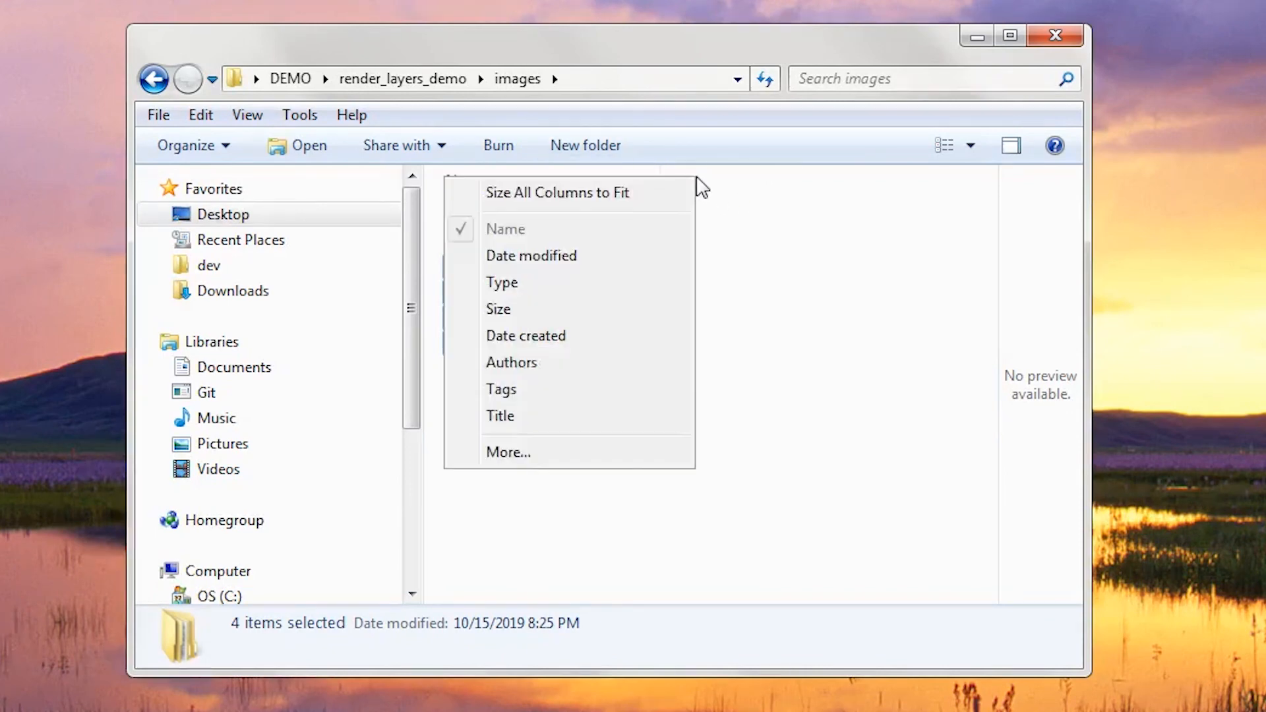
click(613, 259)
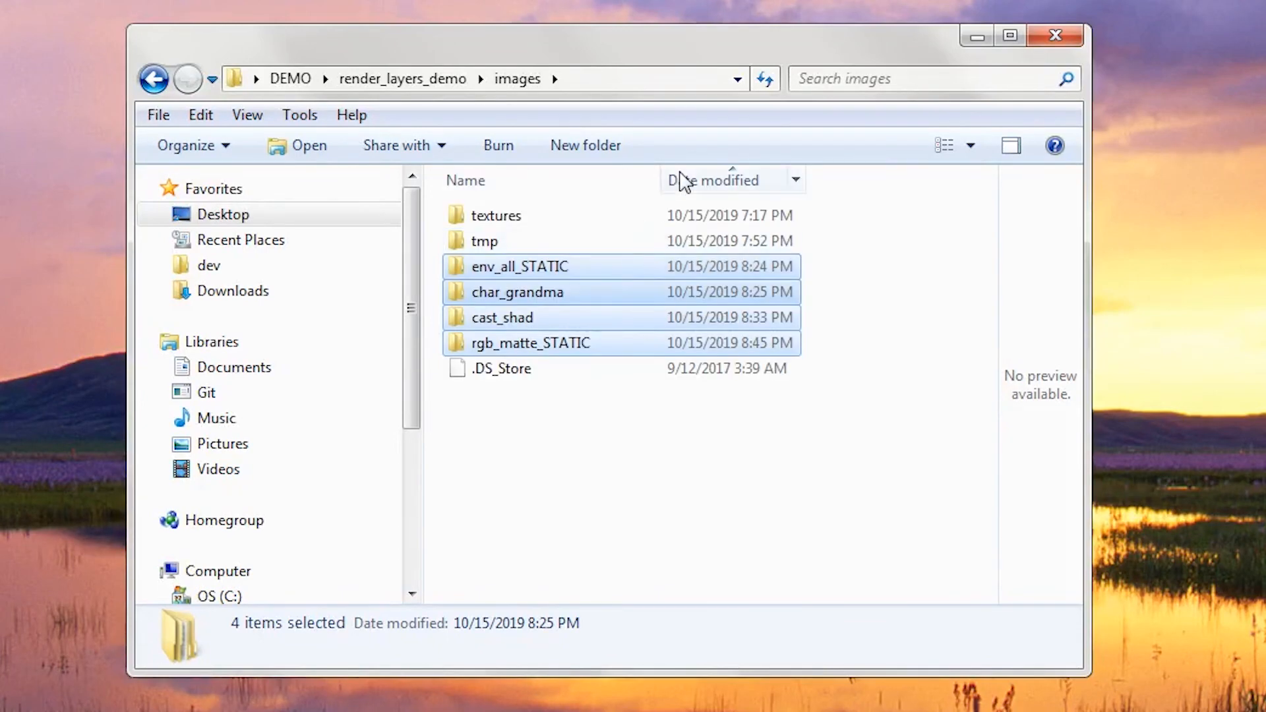
right_click(749, 184)
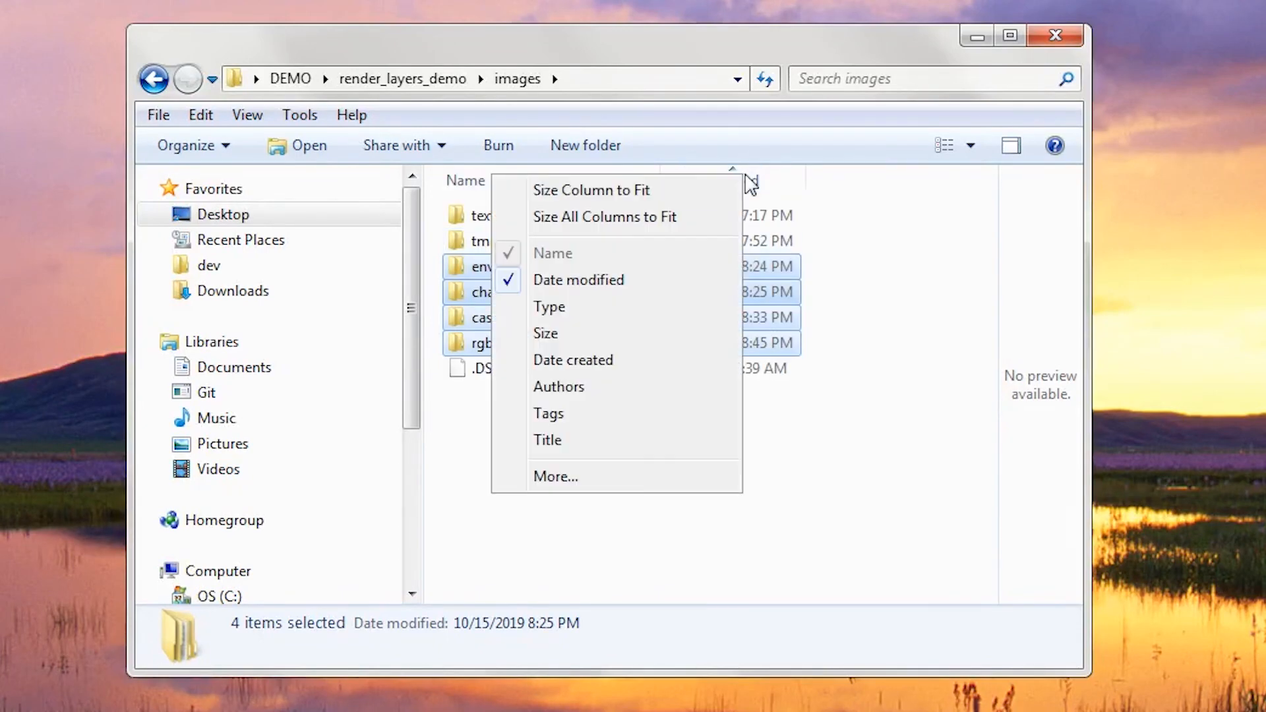
click(663, 361)
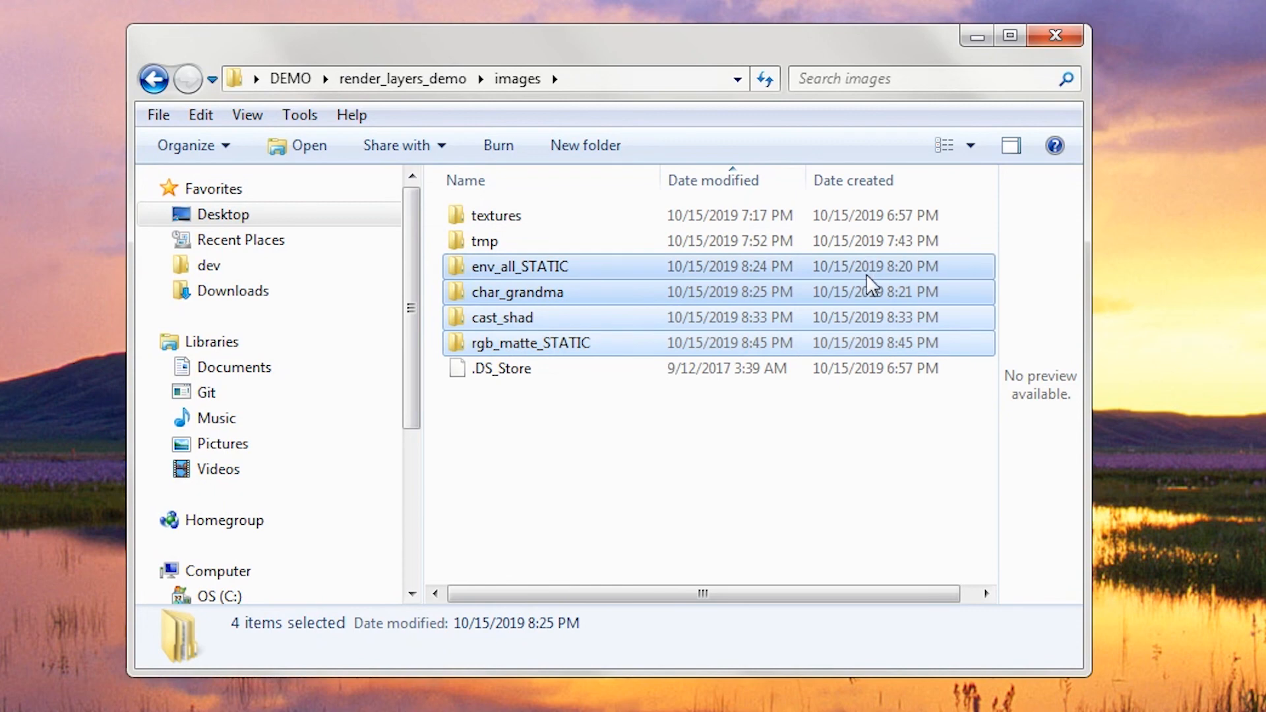